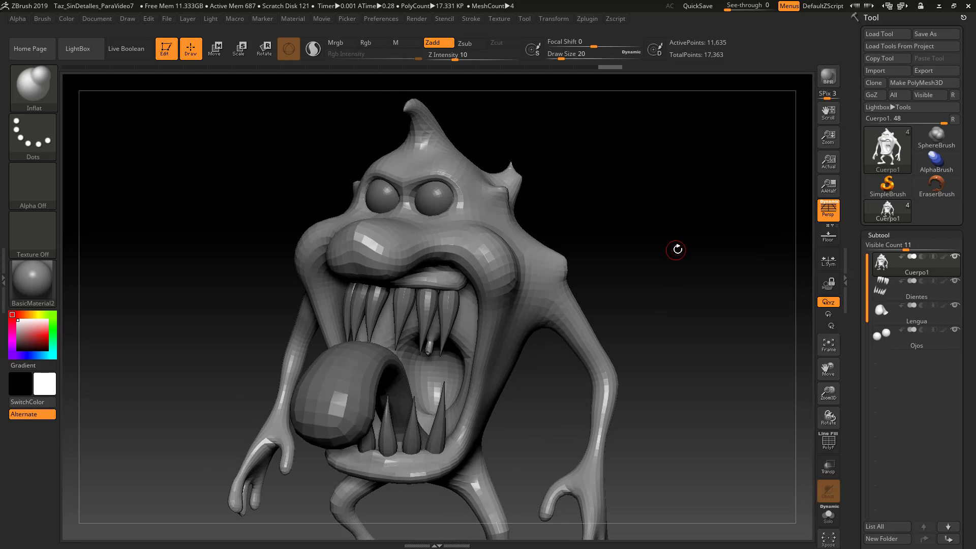
Subdivide the monster's body mesh up to subdivision level 5.
left_click(902, 234)
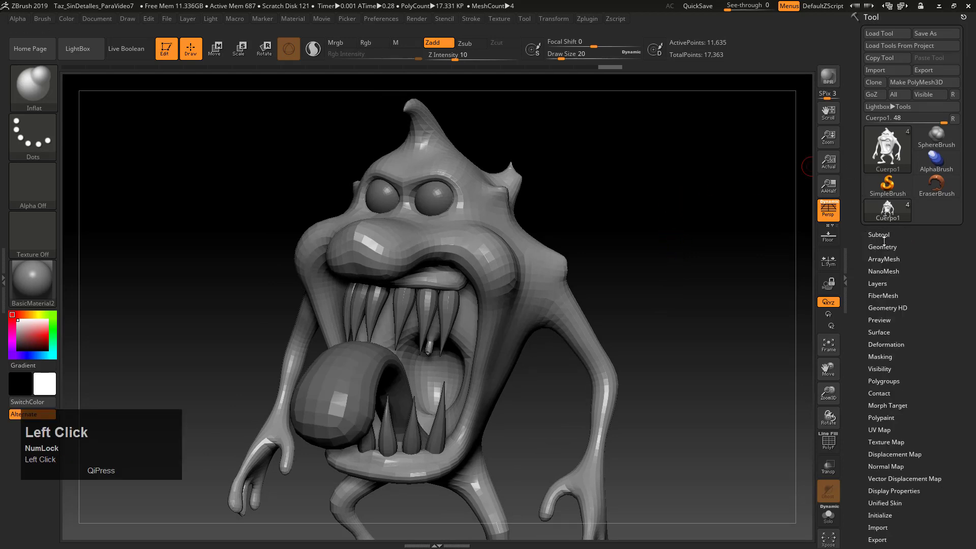
left_click(882, 247)
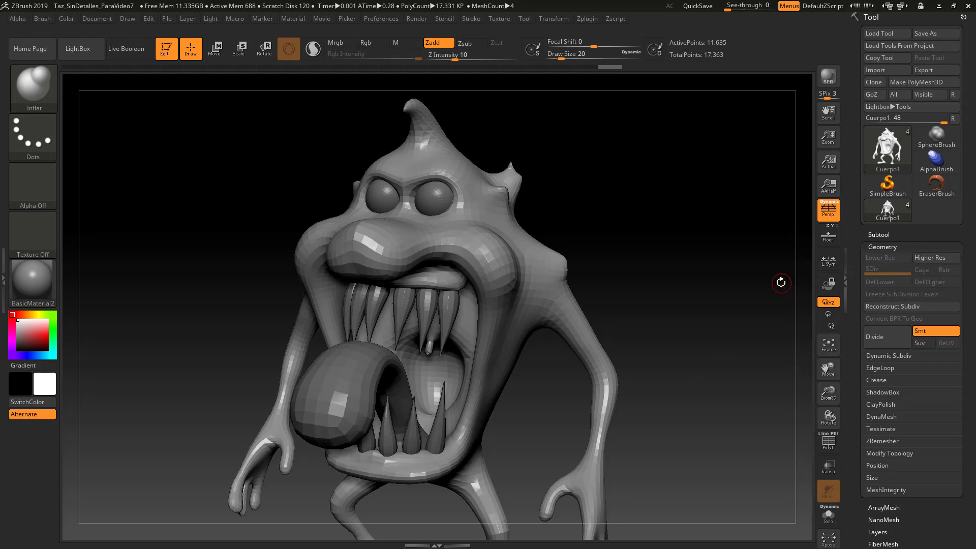
left_click_drag(731, 253, 721, 293)
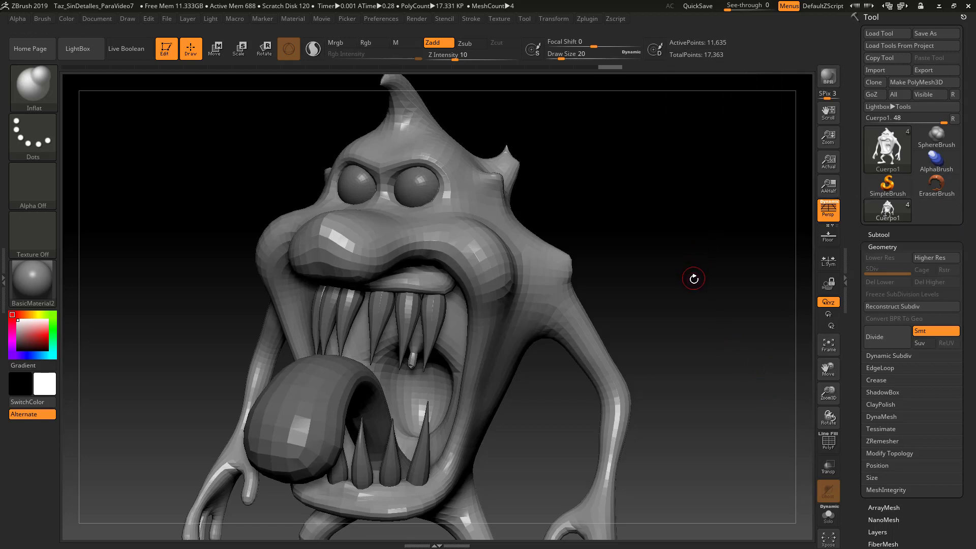
left_click_drag(684, 365, 686, 369)
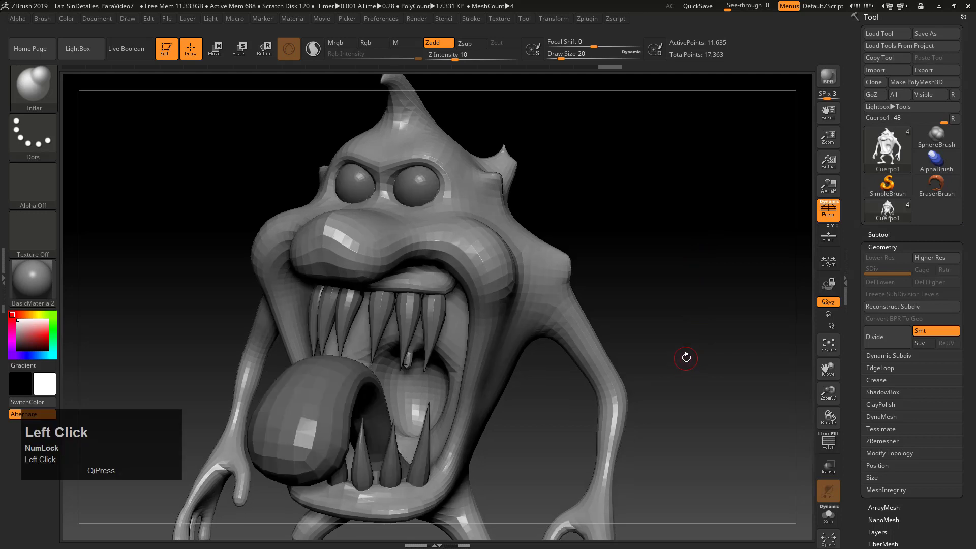
key("ctrl+d")
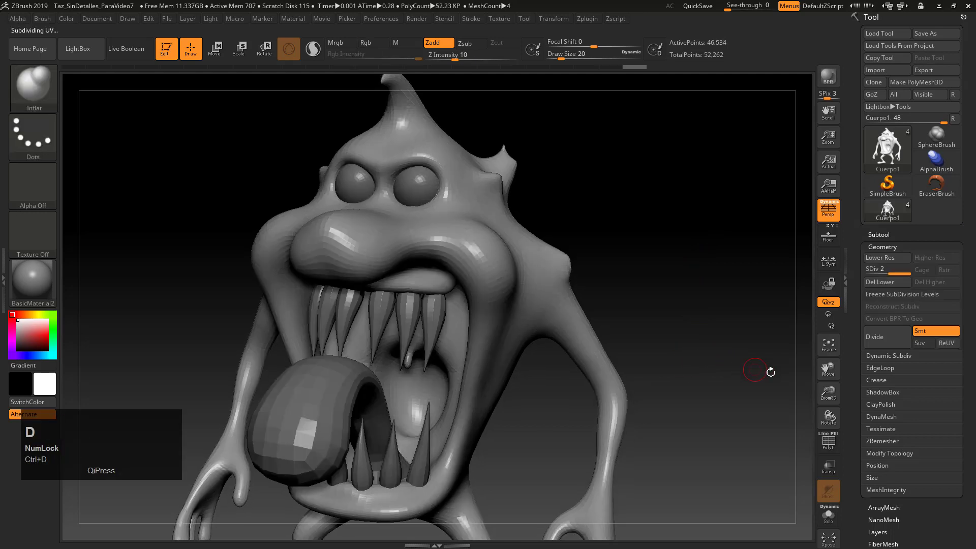
left_click(885, 340)
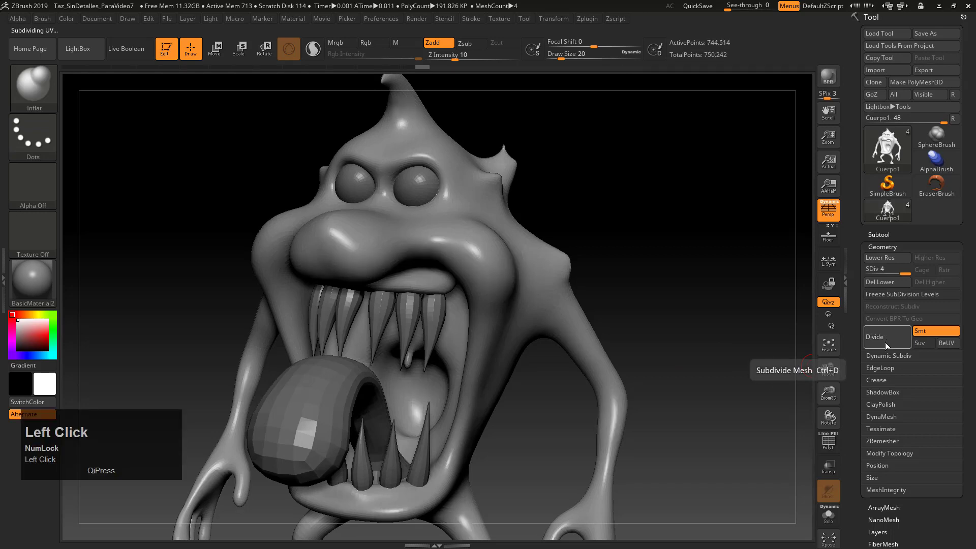
left_click(886, 341)
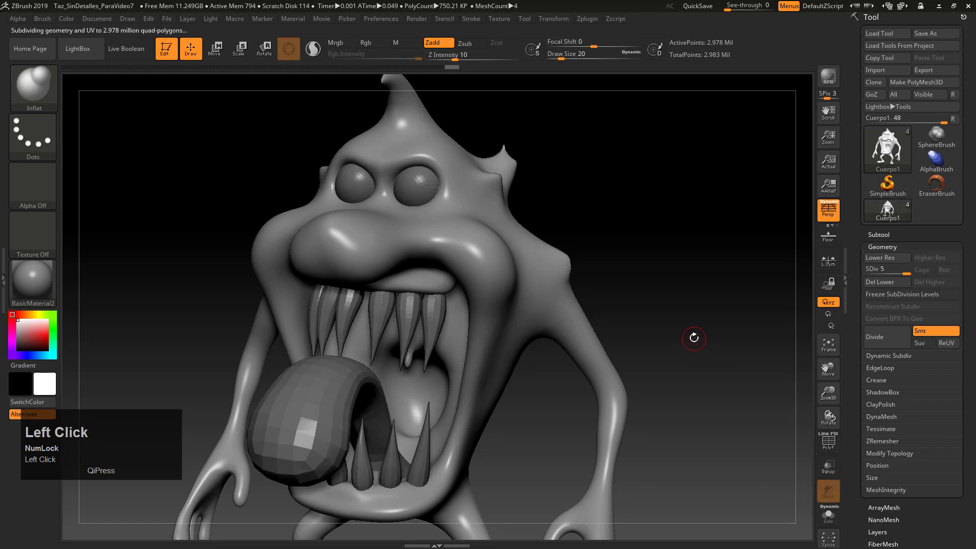
Examine the subdivided monster from several angles, including the full body and a close frontal view of the face.
left_click_drag(718, 279, 788, 327)
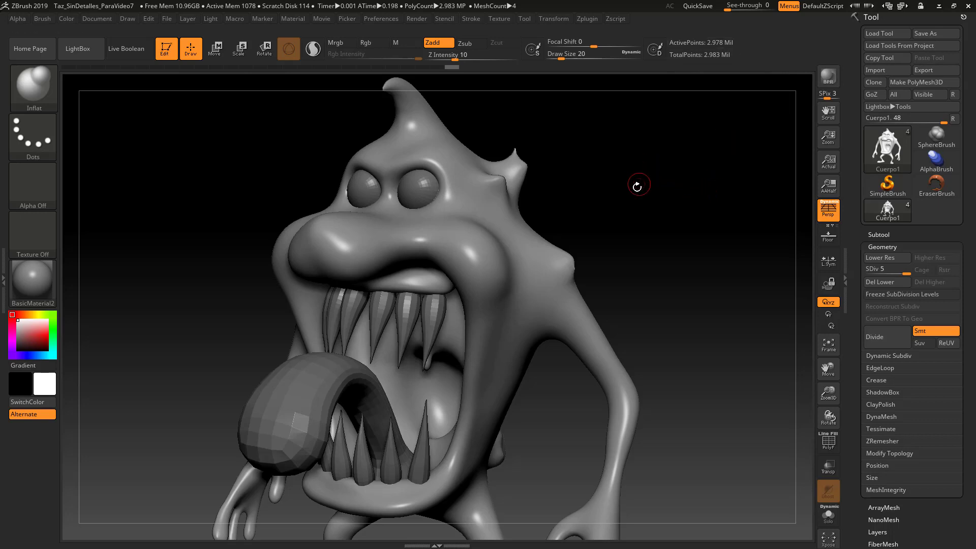
left_click_drag(668, 217, 664, 239)
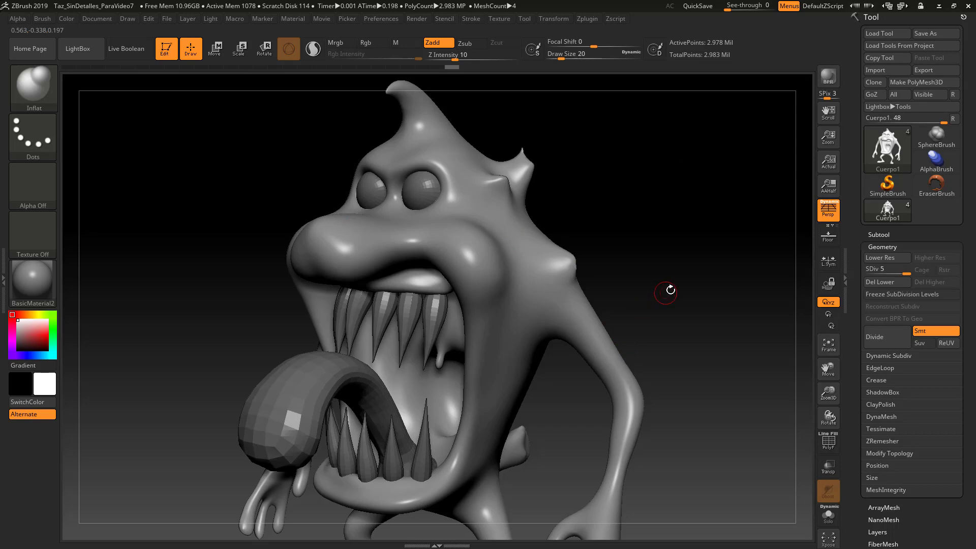
left_click_drag(654, 269, 645, 216, "alt")
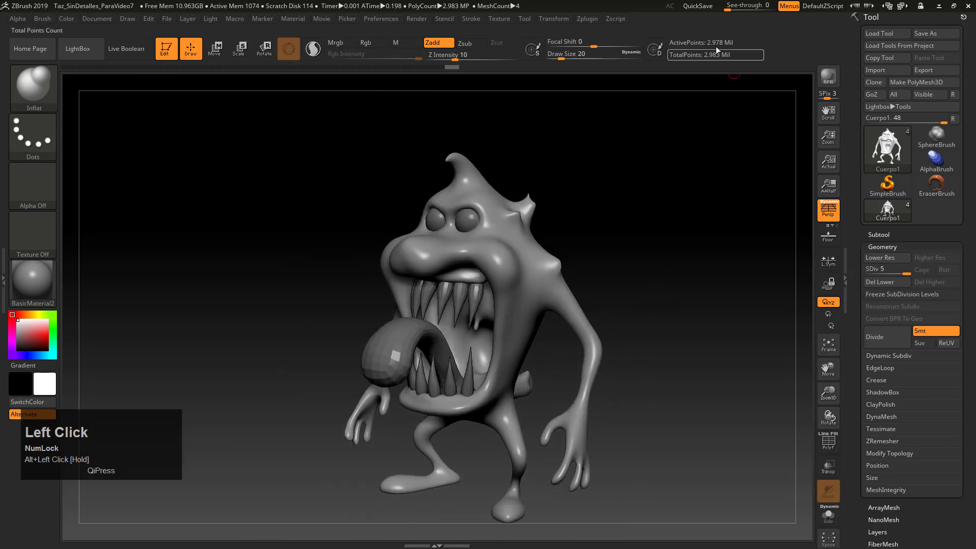
left_click_drag(621, 251, 652, 237)
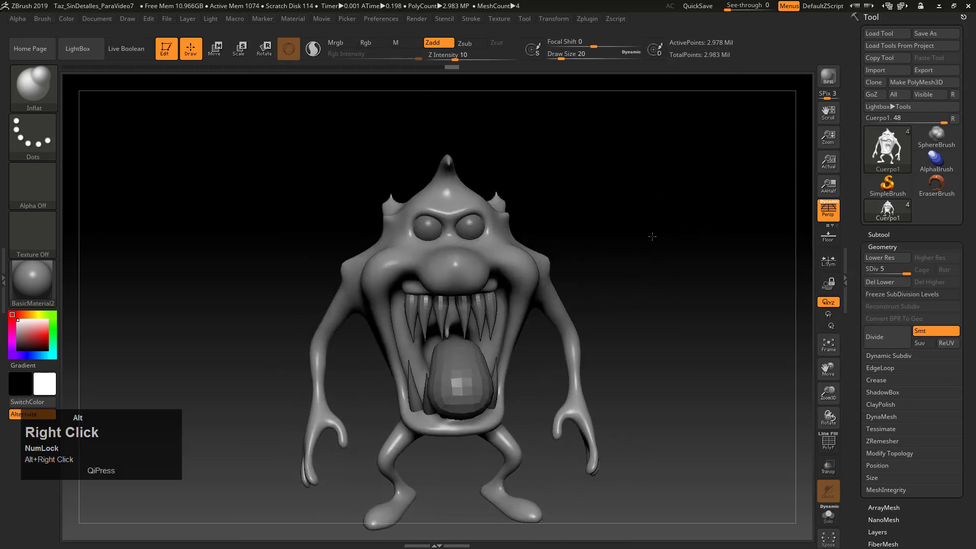
right_click_drag(652, 237, 651, 300, "alt")
left_click_drag(661, 236, 786, 279, "alt")
left_click_drag(701, 236, 742, 244)
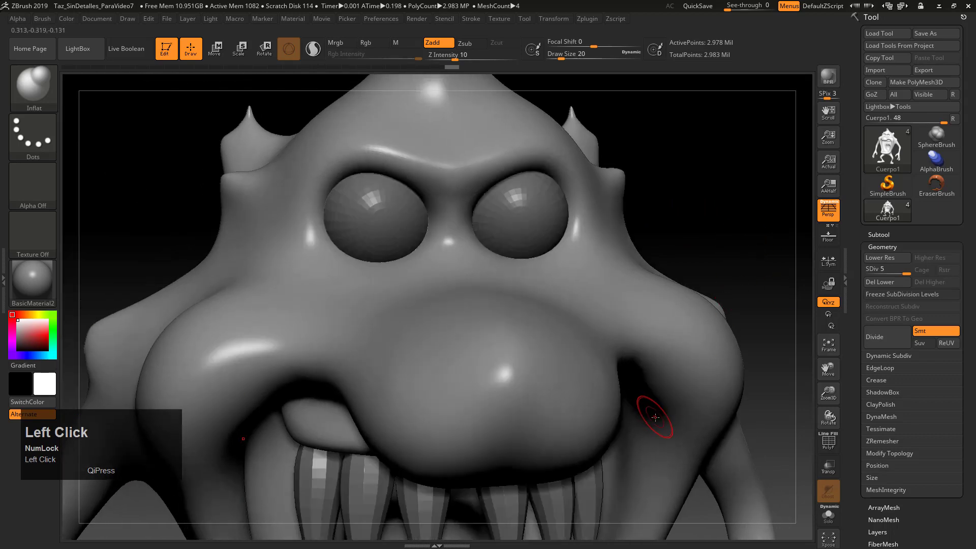
Sculpt a brow ridge above both eyes with the ClayBuildup brush at draw size 12.
left_click(40, 95)
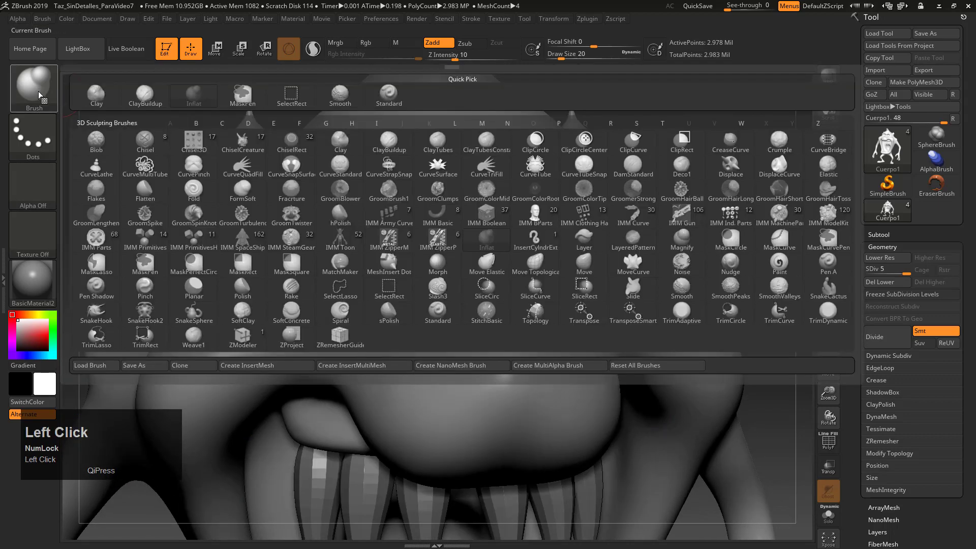
left_click(147, 103)
mouse_move(627, 142)
left_mouse_down("alt")
mouse_move(483, 216)
mouse_move(465, 246)
left_mouse_up("alt")
key("s")
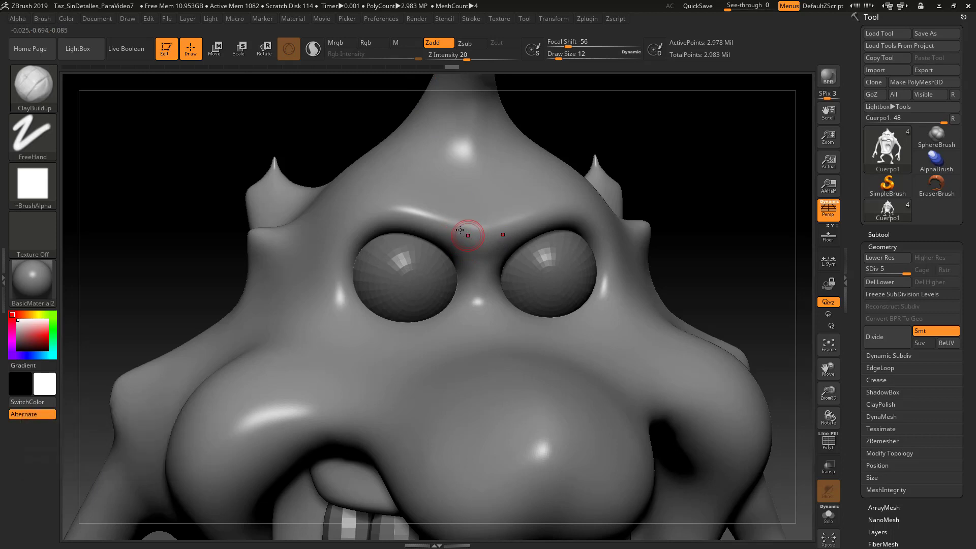
mouse_move(469, 236)
left_mouse_down()
mouse_move(451, 223)
mouse_move(463, 238)
mouse_move(473, 224)
mouse_move(452, 227)
mouse_move(357, 189)
mouse_move(384, 204)
left_mouse_up()
left_click_drag(331, 129, 457, 140)
left_click_drag(366, 210, 336, 184)
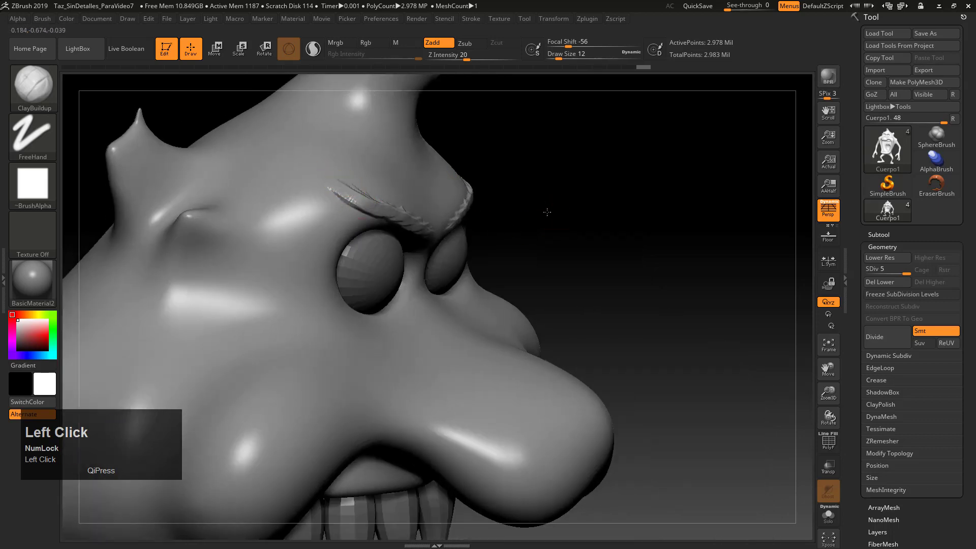
Thicken the brow ridge with more ClayBuildup strokes and join its two sides between the eyes.
left_click_drag(547, 212, 452, 215)
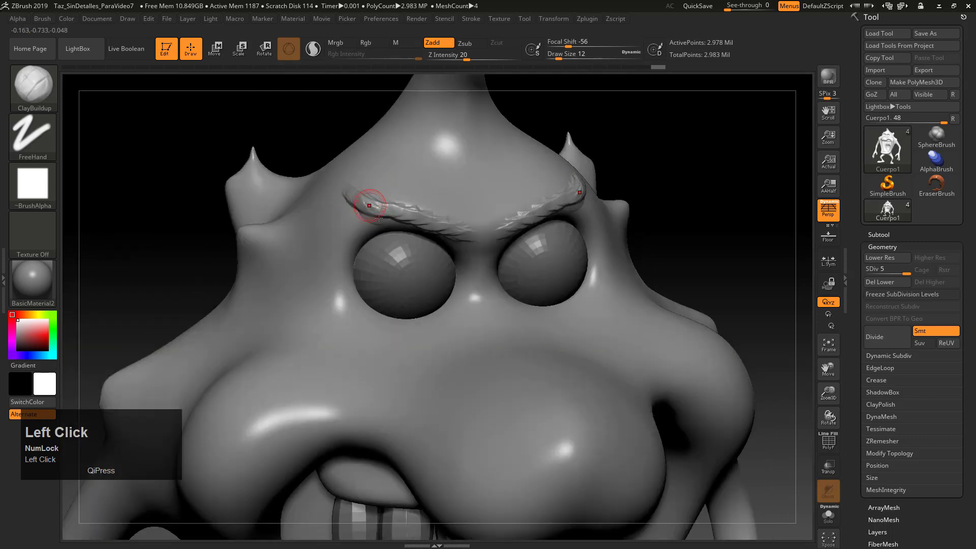
mouse_move(378, 219)
left_mouse_down()
mouse_move(398, 212)
mouse_move(371, 200)
mouse_move(396, 211)
mouse_move(395, 200)
mouse_move(462, 236)
mouse_move(498, 227)
left_mouse_up()
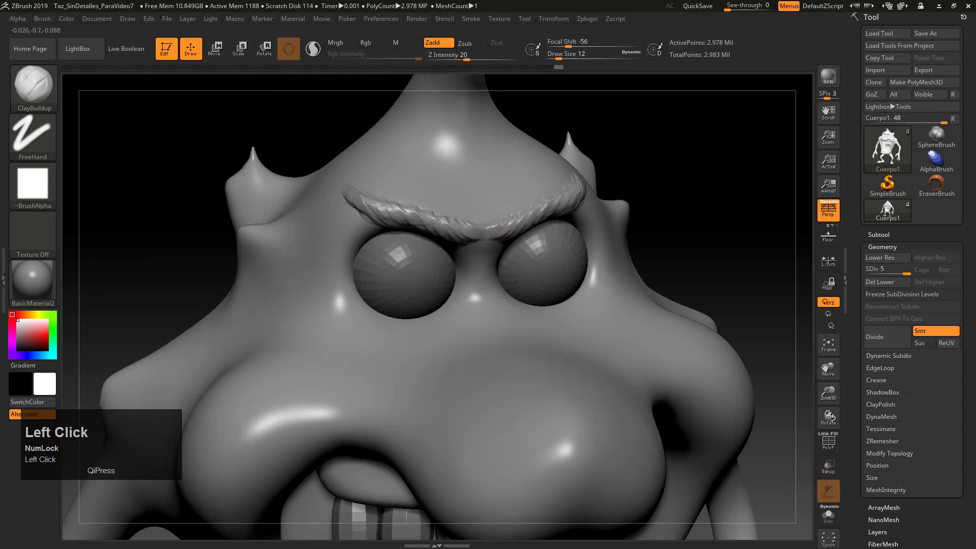
mouse_move(726, 156)
left_mouse_down()
mouse_move(723, 144)
mouse_move(701, 145)
left_mouse_up()
mouse_move(479, 247)
left_mouse_down()
mouse_move(470, 239)
mouse_move(515, 235)
left_mouse_up()
mouse_move(698, 188)
left_mouse_down()
mouse_move(487, 218)
mouse_move(486, 229)
left_mouse_up()
left_click_drag(653, 192, 473, 247)
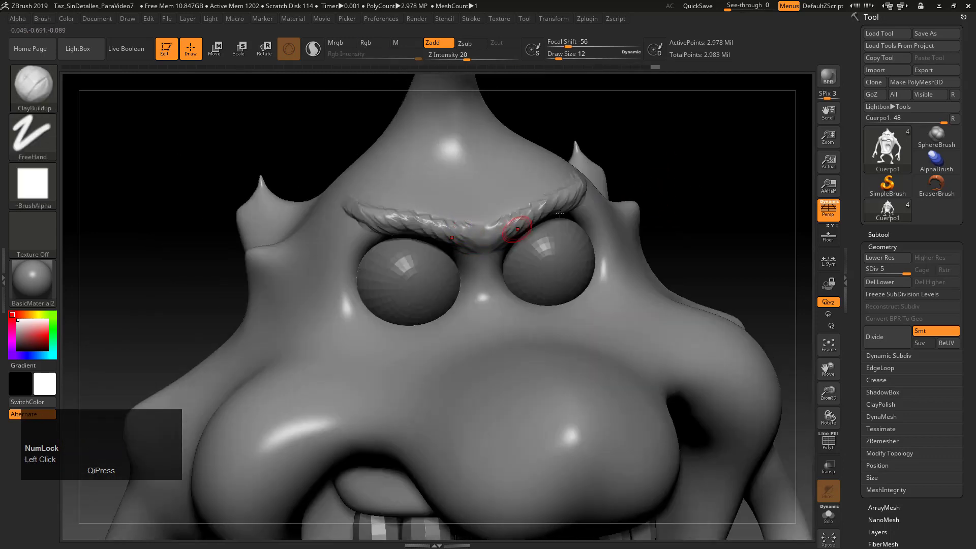
mouse_move(689, 180)
left_mouse_down("alt")
mouse_move(679, 157)
mouse_move(480, 259)
left_mouse_up("alt")
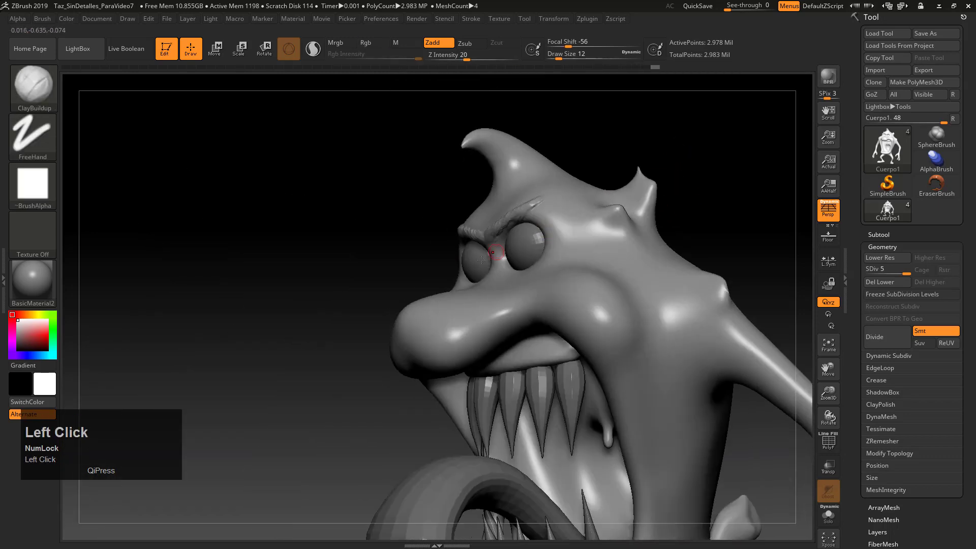
left_click_drag(359, 201, 485, 201)
left_click_drag(619, 227, 520, 177, "alt")
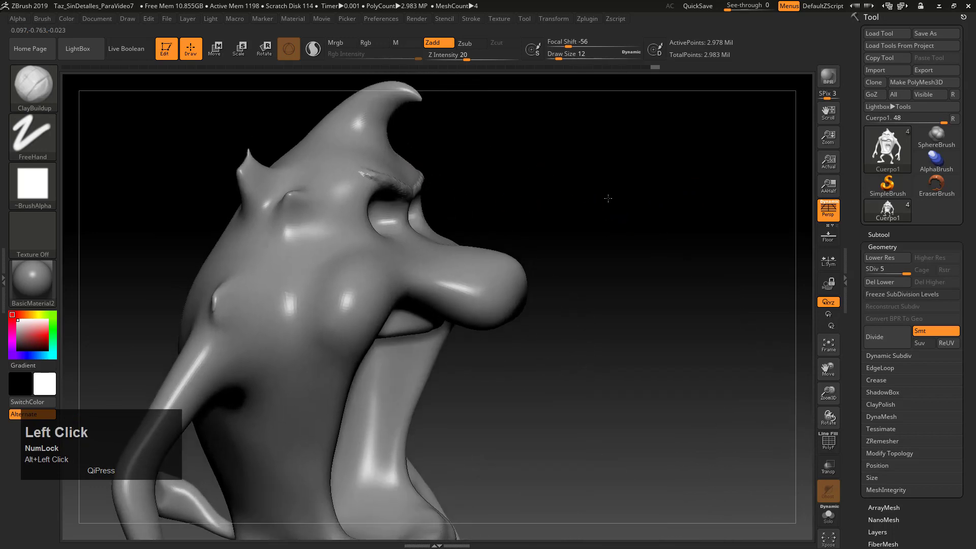
left_click_drag(608, 198, 586, 188)
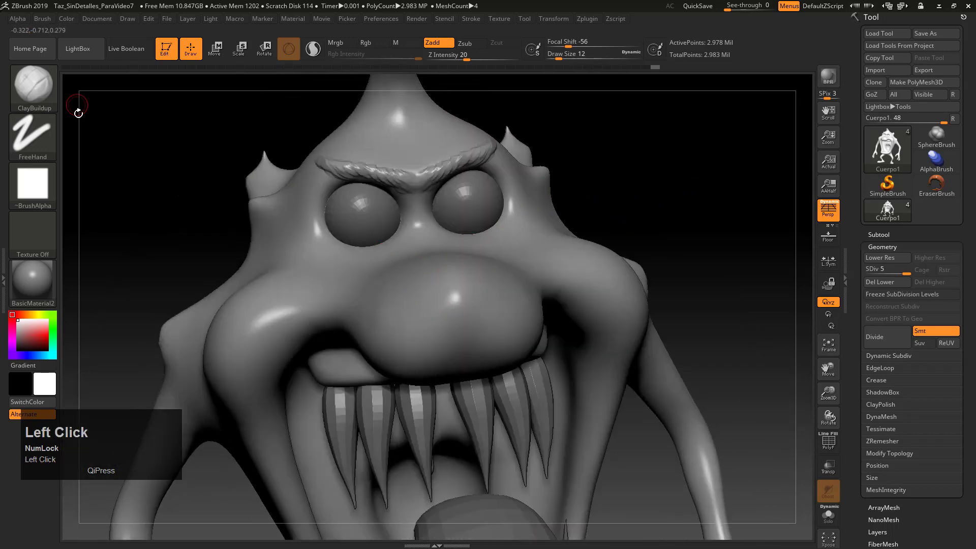
Switch to the DamStandard brush and raise its LazyMouse LazyRadius to about 18.
left_click(34, 86)
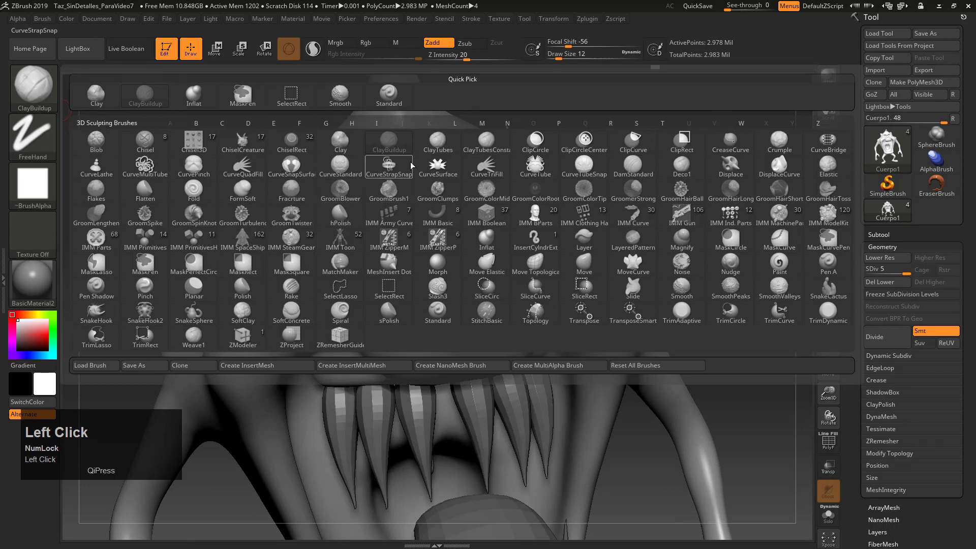
key("d")
left_click(633, 165)
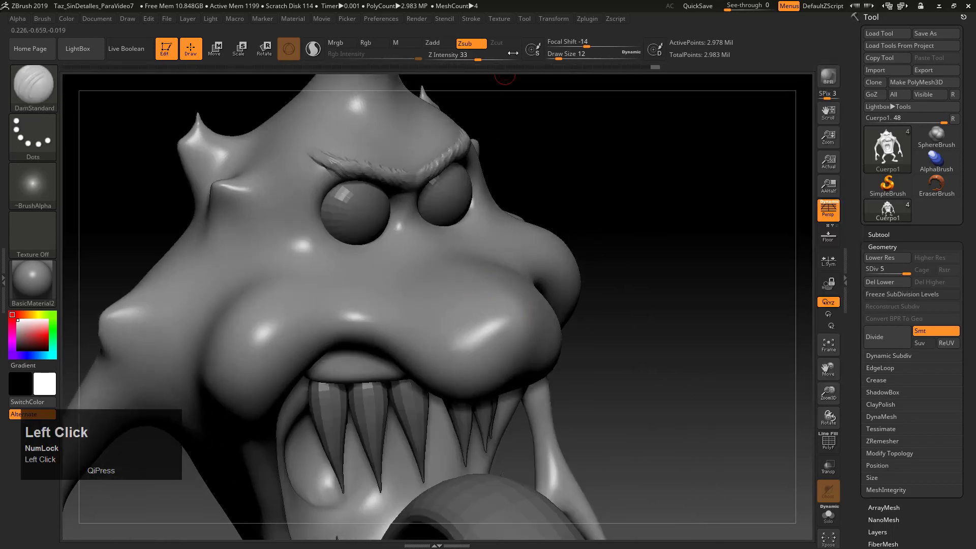
left_click(471, 19)
left_click(492, 184)
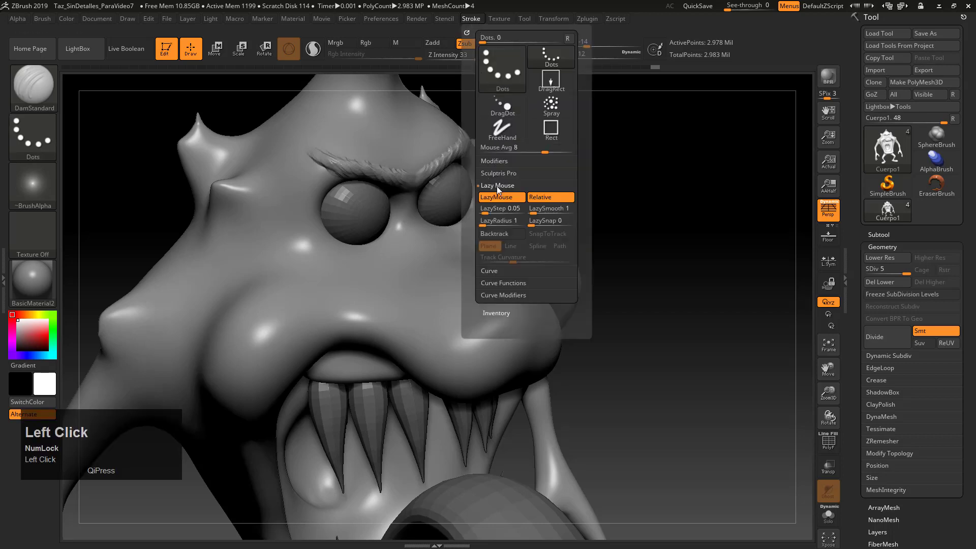
left_click_drag(482, 225, 491, 225)
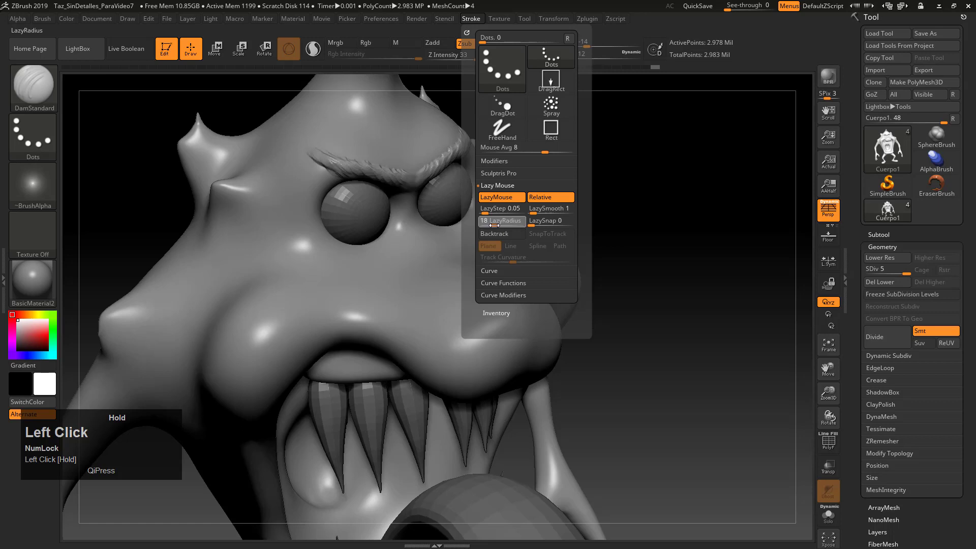
Carve a rounded outline into the front of the nose with DamStandard and smooth the groove.
left_click_drag(634, 239, 569, 277)
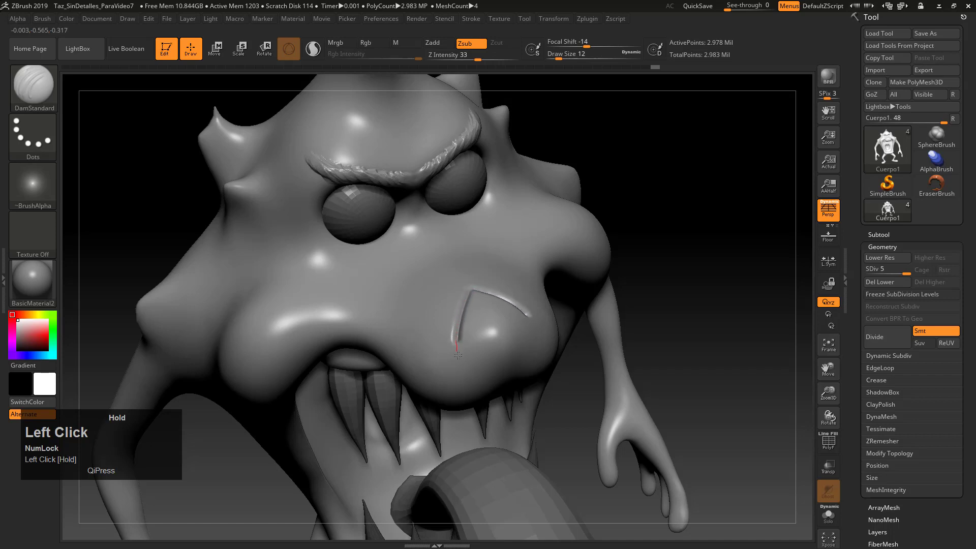
mouse_move(458, 355)
left_mouse_down()
mouse_move(479, 378)
mouse_move(519, 372)
left_mouse_up()
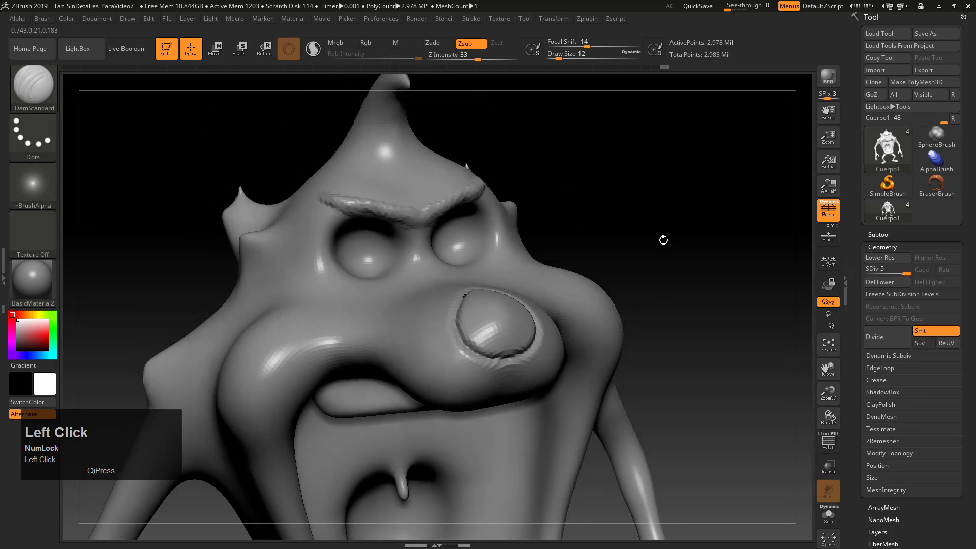
left_click_drag(662, 240, 577, 330)
key("shift")
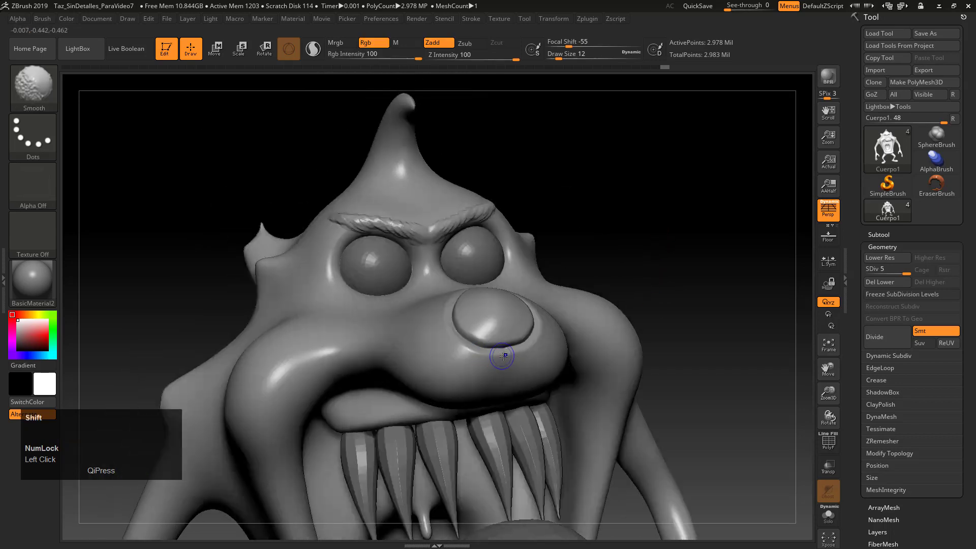
left_click_drag(502, 356, 477, 341, "shift")
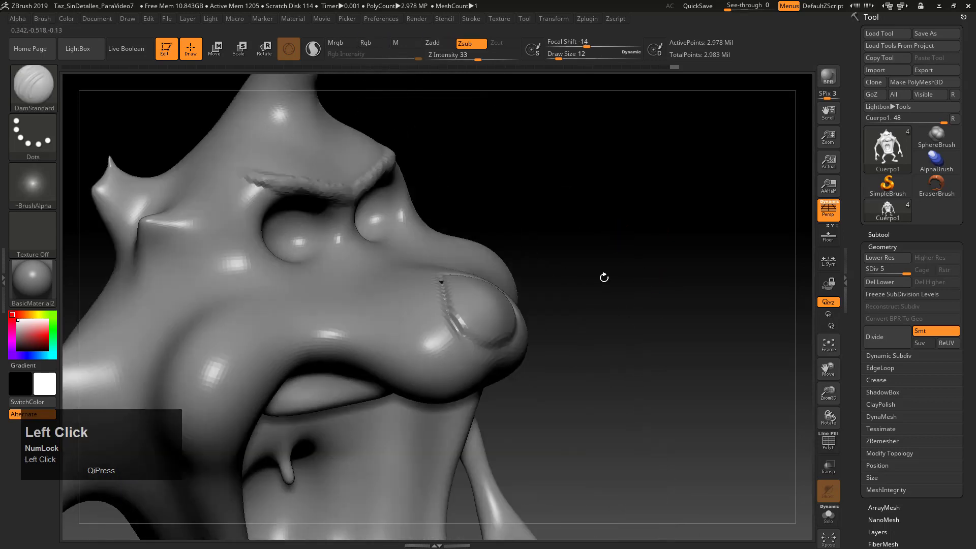
Deepen the groove around the nose tip along its side and soften its edges with the Smooth brush.
left_click_drag(602, 276, 457, 331)
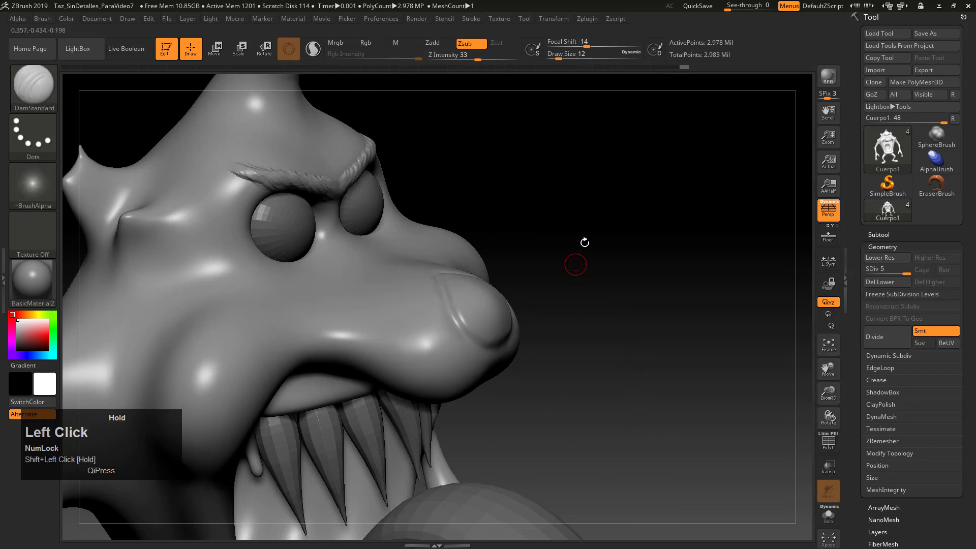
left_click_drag(584, 244, 446, 305)
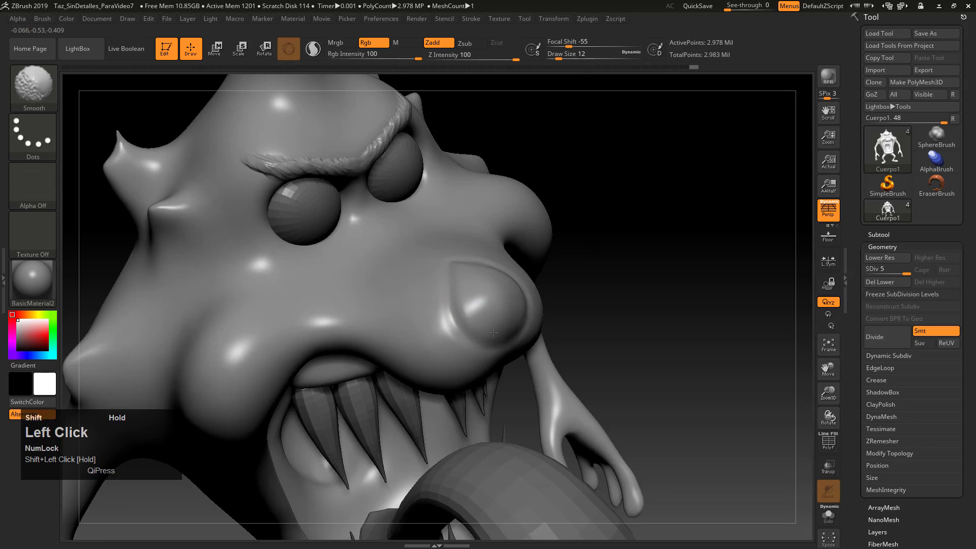
mouse_move(569, 204)
left_mouse_down()
mouse_move(600, 185)
mouse_move(415, 287)
left_mouse_up()
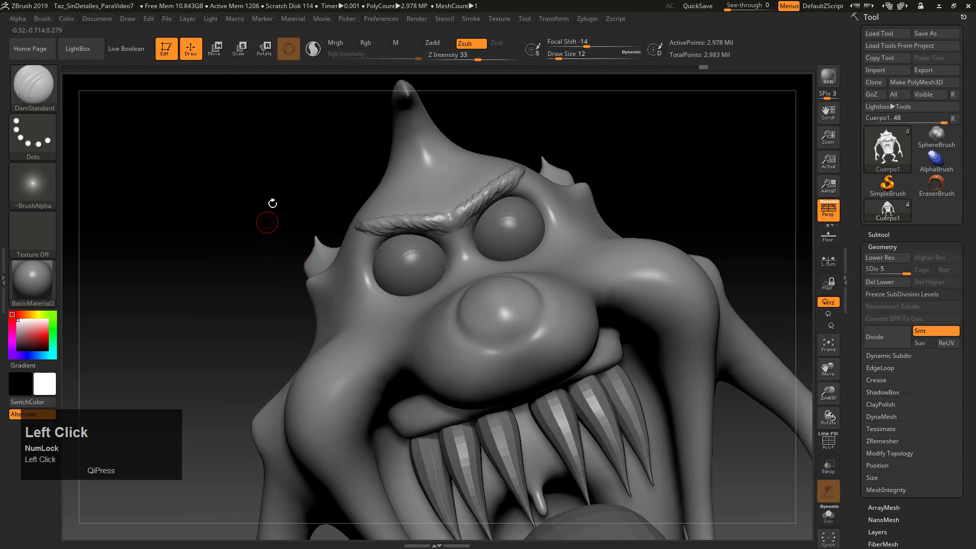
Build up volume on the outlined nose tip with the ClayBuildup brush at draw size 25.
left_click(33, 85)
left_click(141, 100)
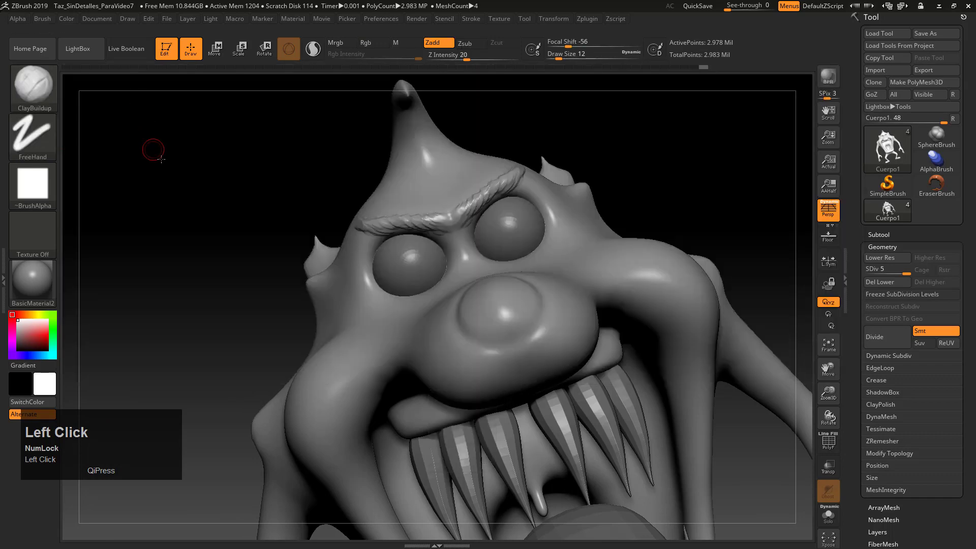
left_click_drag(153, 148, 447, 257)
key("s")
mouse_move(475, 301)
left_mouse_down()
mouse_move(464, 290)
mouse_move(491, 320)
mouse_move(464, 276)
mouse_move(483, 289)
mouse_move(488, 310)
left_mouse_up()
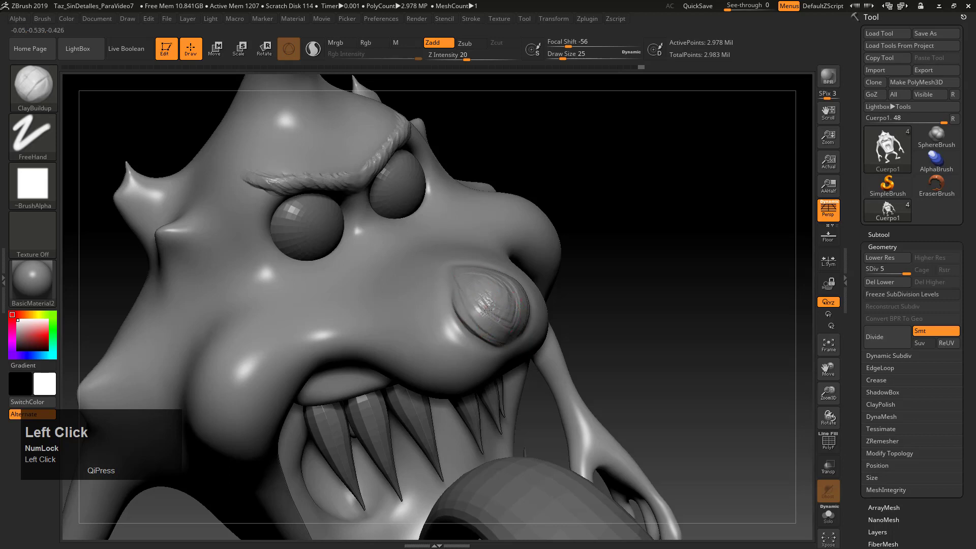
right_click_drag(490, 311, 505, 321)
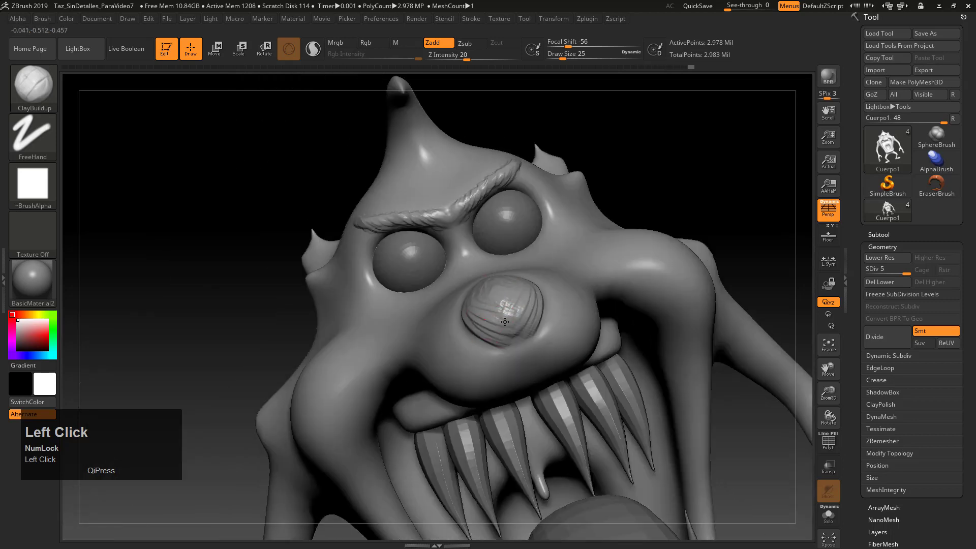
Add further ClayBuildup strokes across the lower part of the nose tip to round out its profile.
left_click_drag(485, 330, 528, 324)
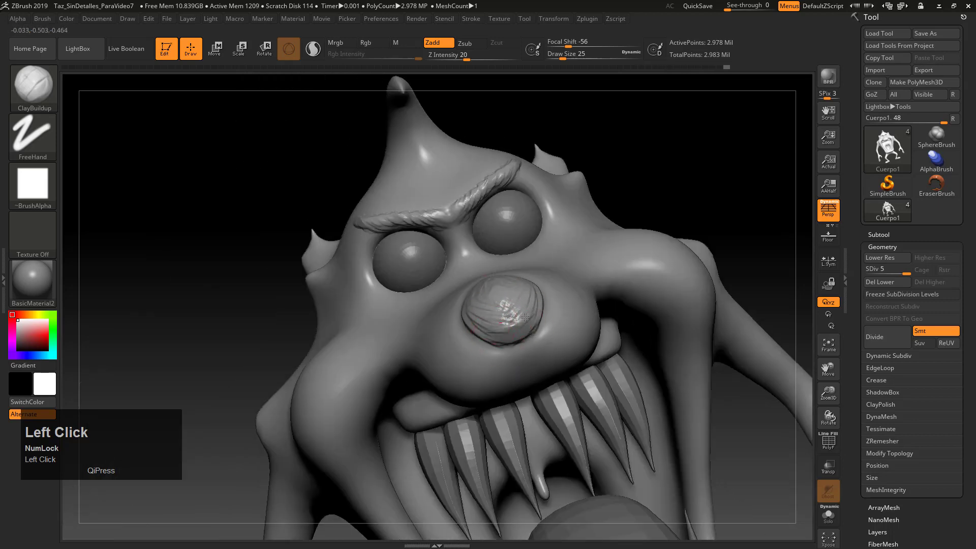
right_click_drag(648, 189, 577, 255)
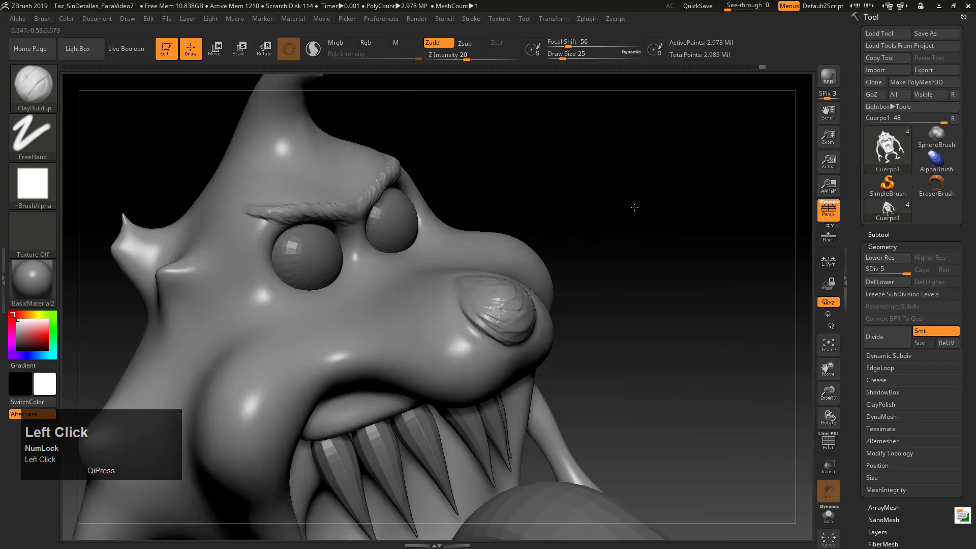
right_click_drag(633, 207, 511, 308)
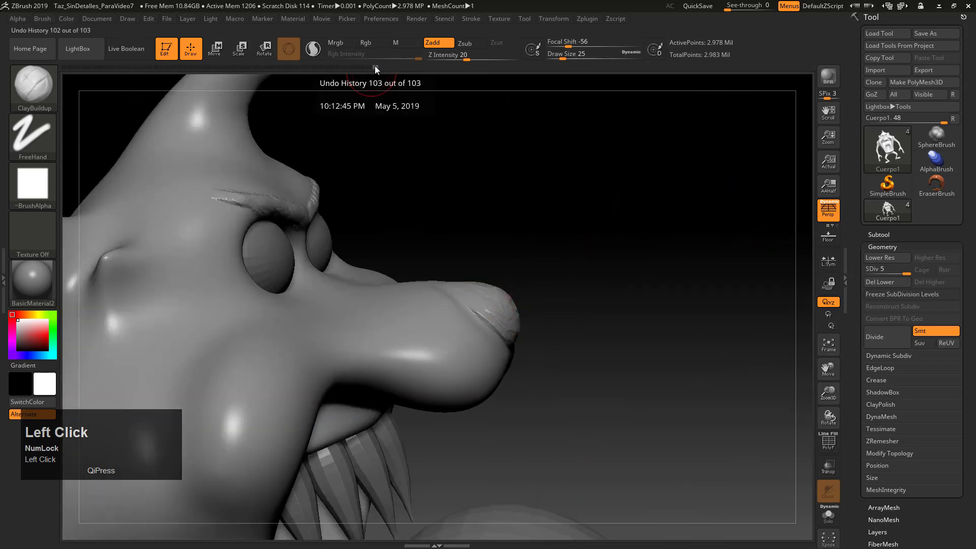
Scrub back through the undo history to compare earlier stages of the nose, and return to the latest state.
mouse_move(374, 66)
left_mouse_down()
mouse_move(189, 74)
mouse_move(271, 75)
left_mouse_up()
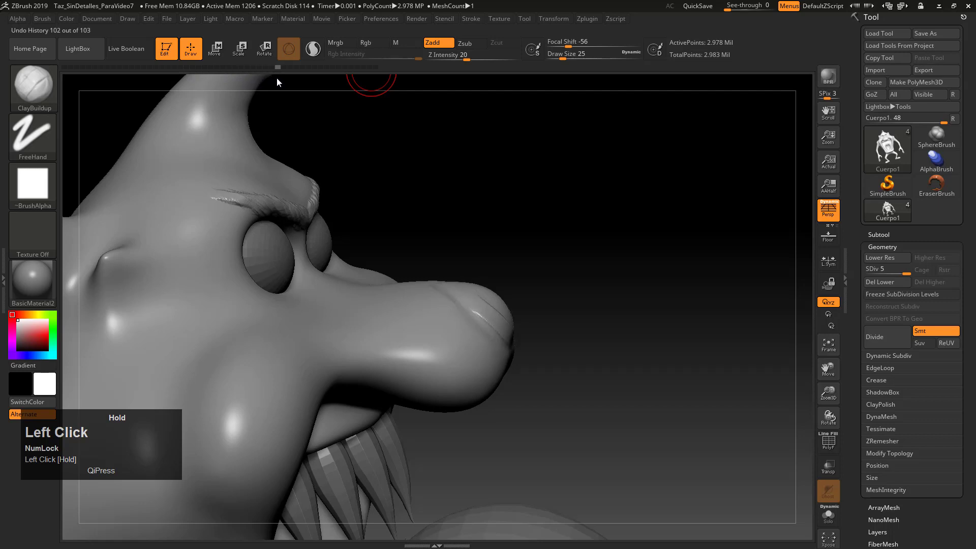
left_click_drag(299, 87, 310, 90)
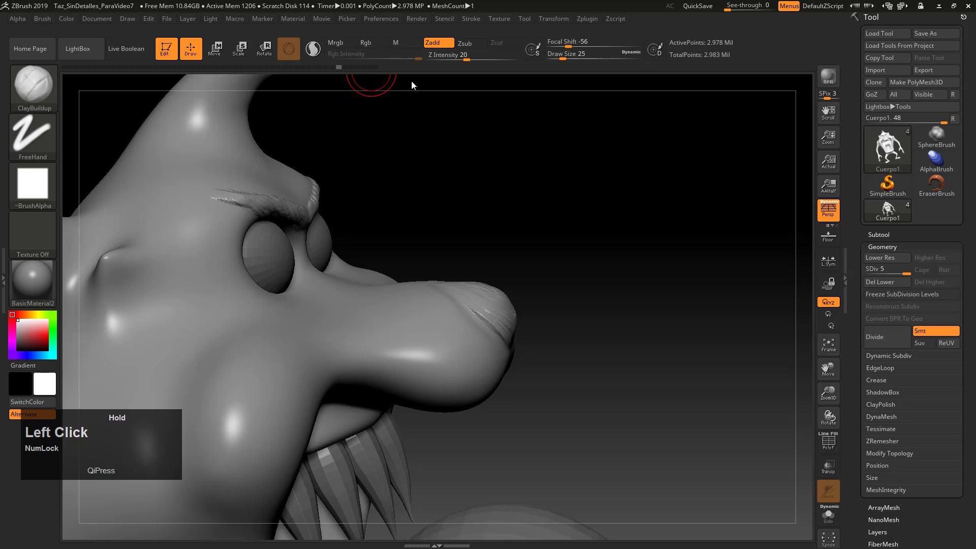
left_click_drag(411, 85, 486, 74)
Smooth the clay strokes on the nose tip into a clean rounded ball and check it from several angles.
mouse_move(634, 165)
left_mouse_down()
mouse_move(616, 233)
mouse_move(517, 312)
mouse_move(511, 304)
left_mouse_up()
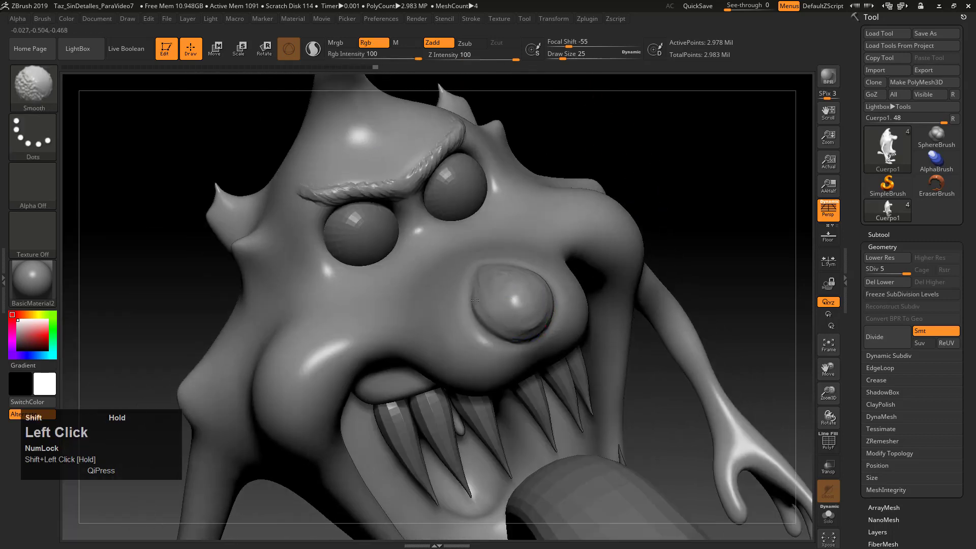
left_click_drag(646, 109, 746, 129)
mouse_move(631, 279)
left_mouse_down()
mouse_move(689, 257)
mouse_move(669, 192)
mouse_move(634, 201)
mouse_move(405, 399)
left_mouse_up()
mouse_move(346, 317)
left_mouse_down()
mouse_move(715, 150)
mouse_move(701, 175)
mouse_move(642, 178)
mouse_move(650, 298)
mouse_move(658, 205)
mouse_move(649, 270)
mouse_move(408, 208)
left_mouse_up()
left_click_drag(621, 272, 690, 267)
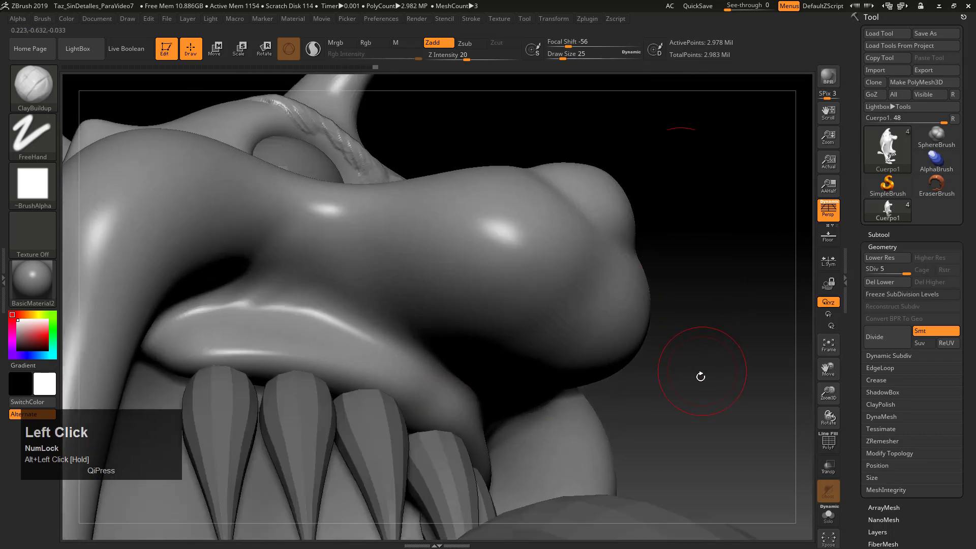
Switch to the Standard brush and assign it Alpha 60.
mouse_move(713, 377)
left_mouse_down("alt")
mouse_move(695, 234)
mouse_move(714, 218)
mouse_move(727, 229)
mouse_move(701, 218)
mouse_move(160, 181)
left_mouse_up("alt")
left_click(32, 85)
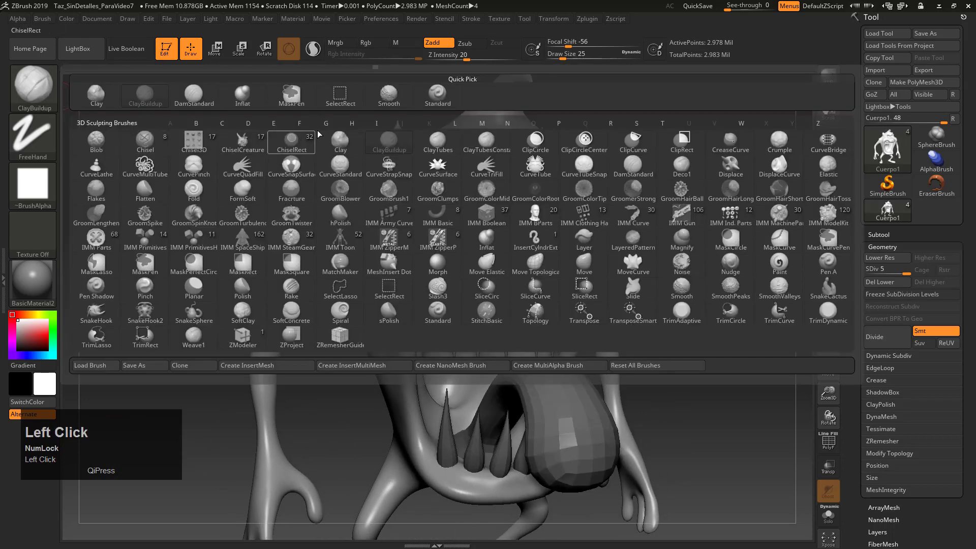
left_click(427, 97)
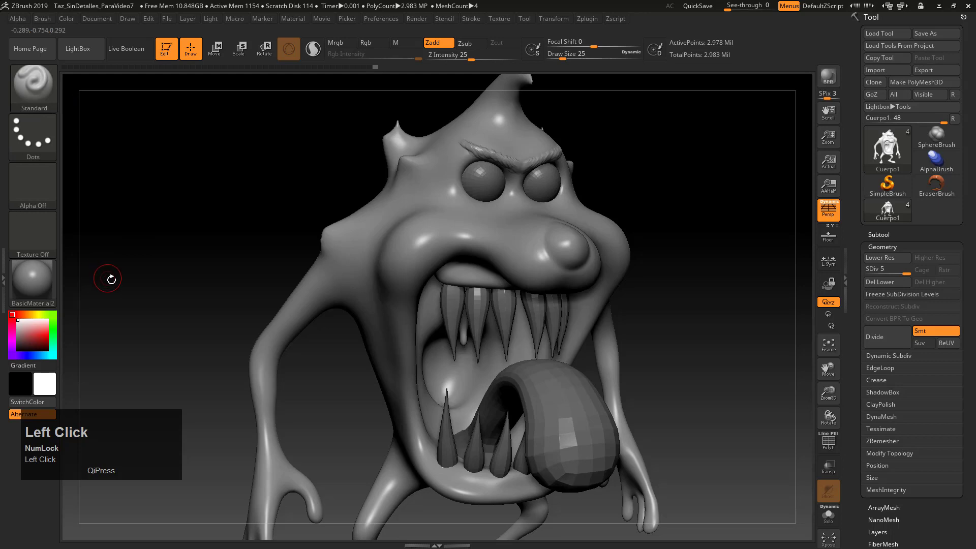
left_click(25, 179)
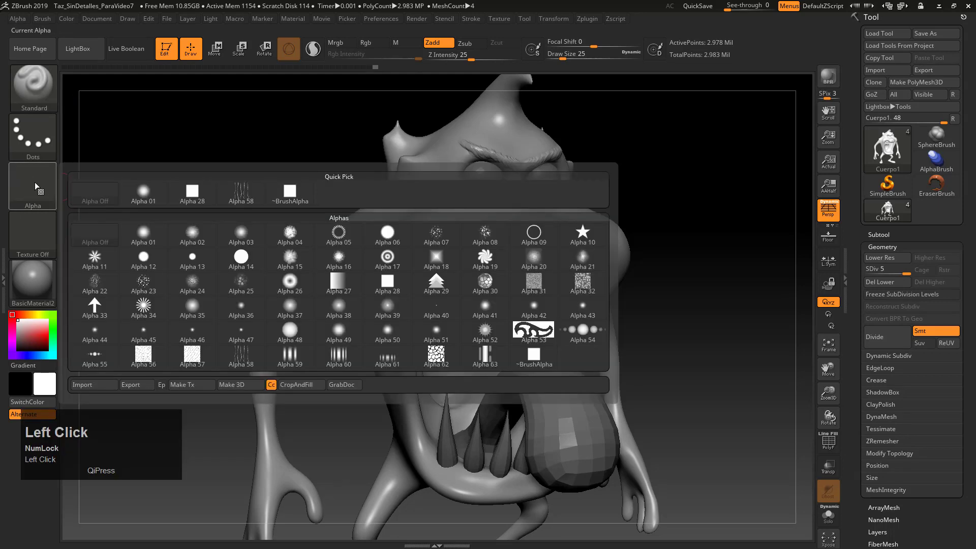
left_click(346, 360)
Set the draw size to 17 and sculpt wavy hair strands over the front of the pointed ear-like spike beside the head.
mouse_move(681, 140)
left_mouse_down()
mouse_move(695, 140)
mouse_move(625, 276)
mouse_move(624, 246)
mouse_move(585, 218)
mouse_move(631, 286)
left_mouse_up()
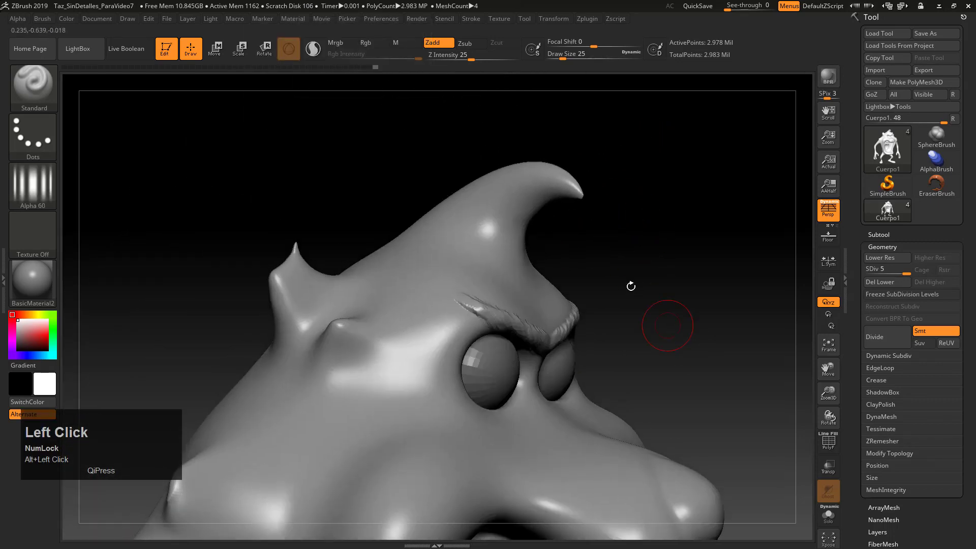
mouse_move(554, 230)
left_mouse_down()
mouse_move(620, 283)
mouse_move(538, 273)
left_mouse_up()
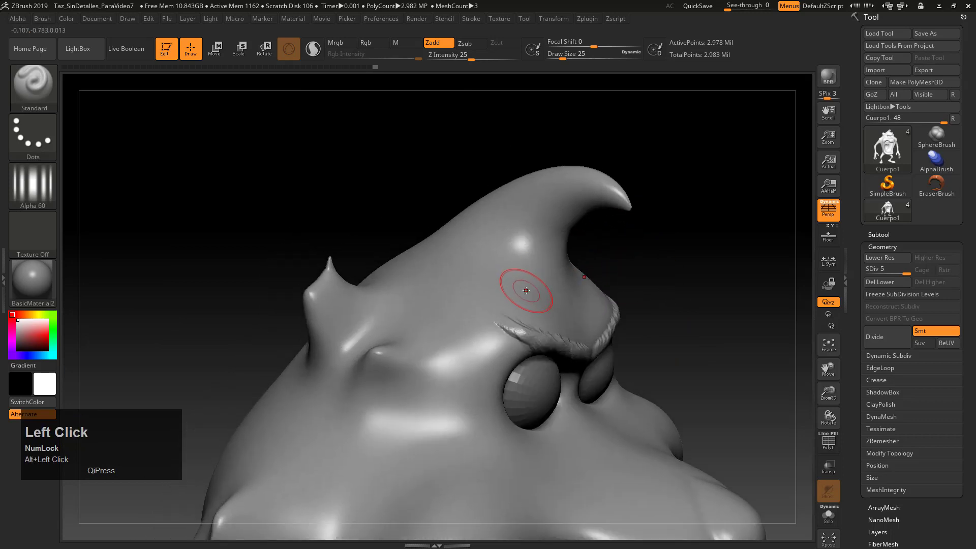
mouse_move(671, 259)
left_mouse_down()
mouse_move(681, 262)
mouse_move(726, 172)
mouse_move(766, 208)
left_mouse_up()
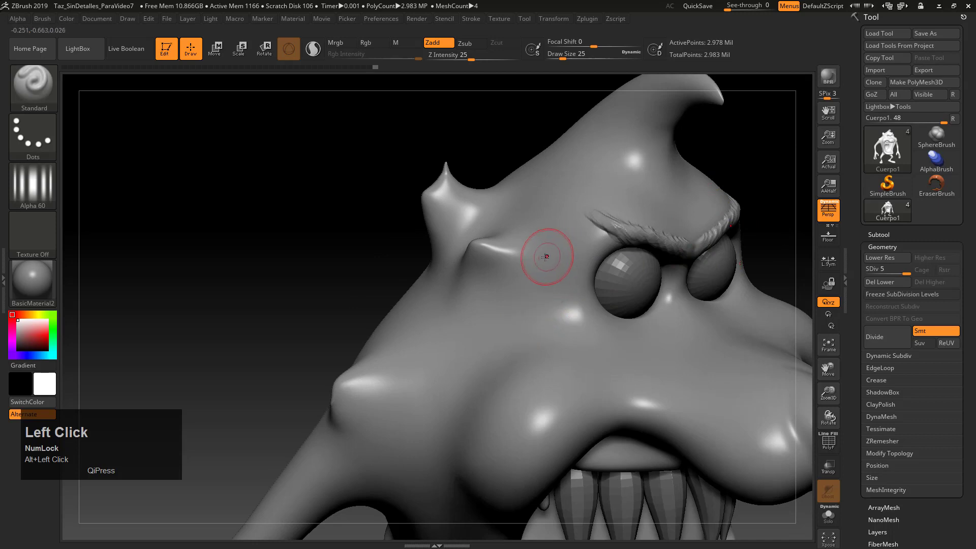
key("s")
left_click_drag(445, 246, 441, 247)
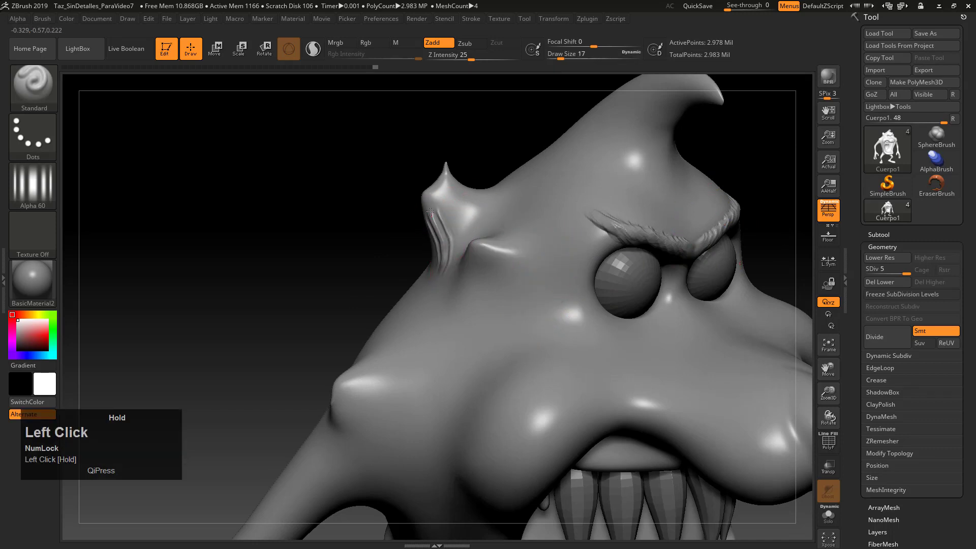
mouse_move(430, 212)
left_mouse_down()
mouse_move(430, 196)
mouse_move(410, 219)
left_mouse_up()
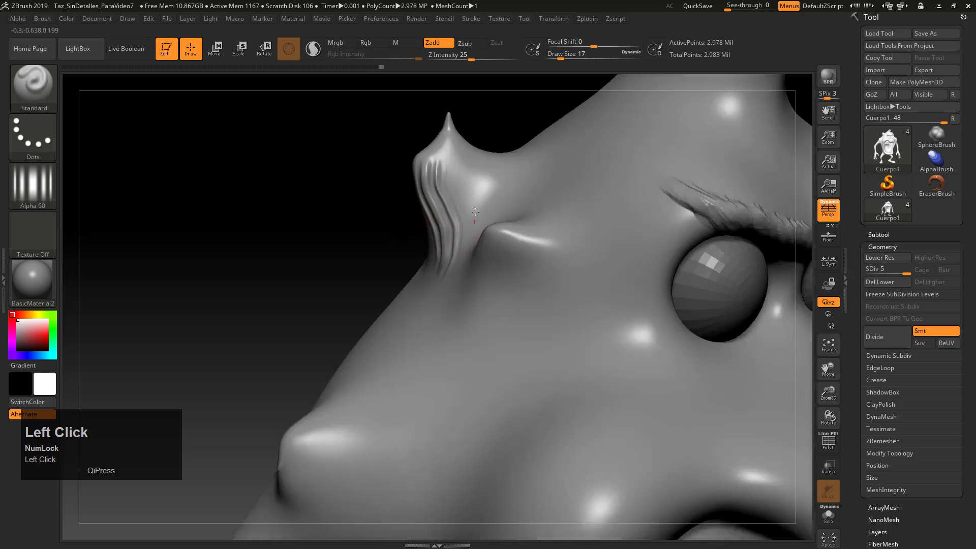
left_click_drag(475, 212, 449, 124)
left_click_drag(369, 179, 392, 185)
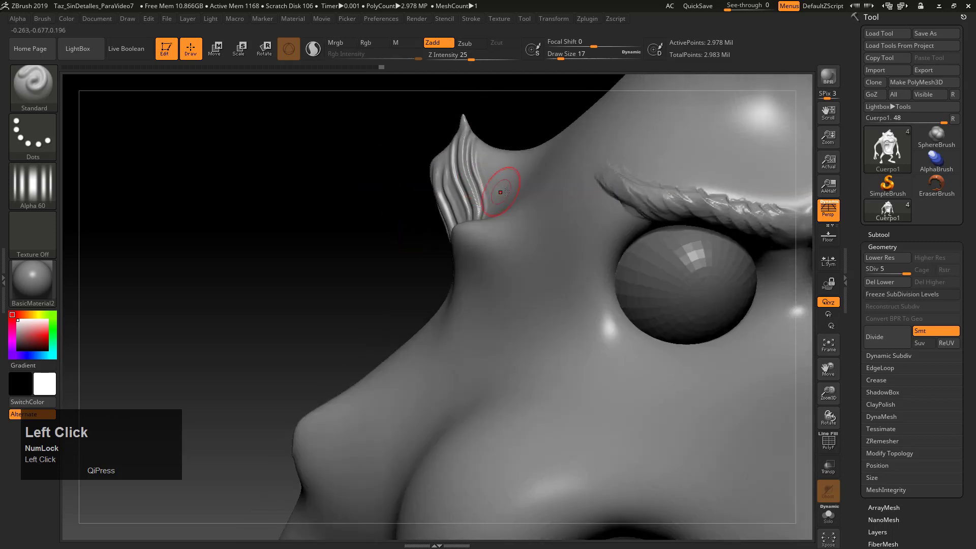
left_click_drag(493, 166, 473, 120)
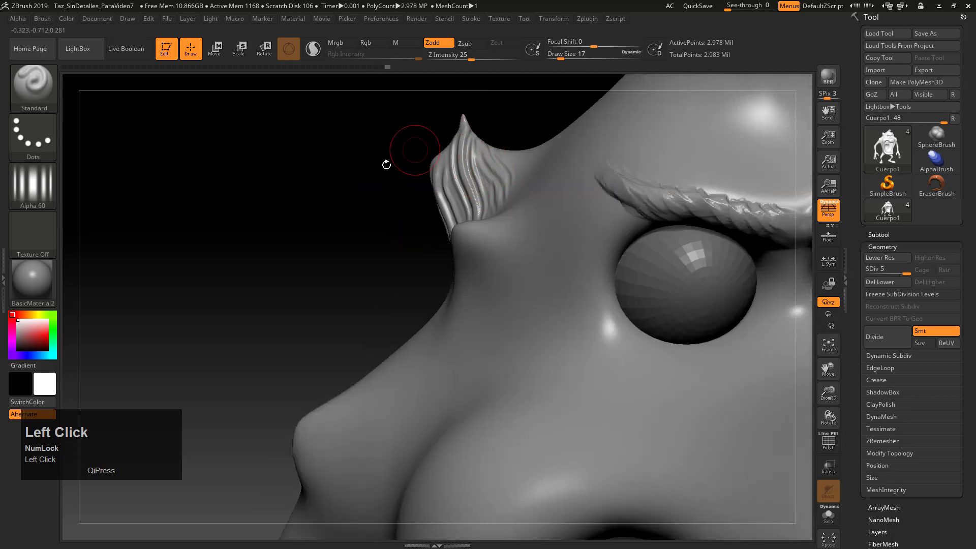
Continue the hair strands around the back of the ear-like spike, from its base up to its tip.
mouse_move(386, 220)
left_mouse_down()
mouse_move(522, 179)
mouse_move(536, 164)
left_mouse_up()
mouse_move(402, 200)
left_mouse_down()
mouse_move(609, 169)
mouse_move(540, 208)
mouse_move(518, 247)
mouse_move(527, 285)
mouse_move(492, 226)
mouse_move(539, 120)
left_mouse_up()
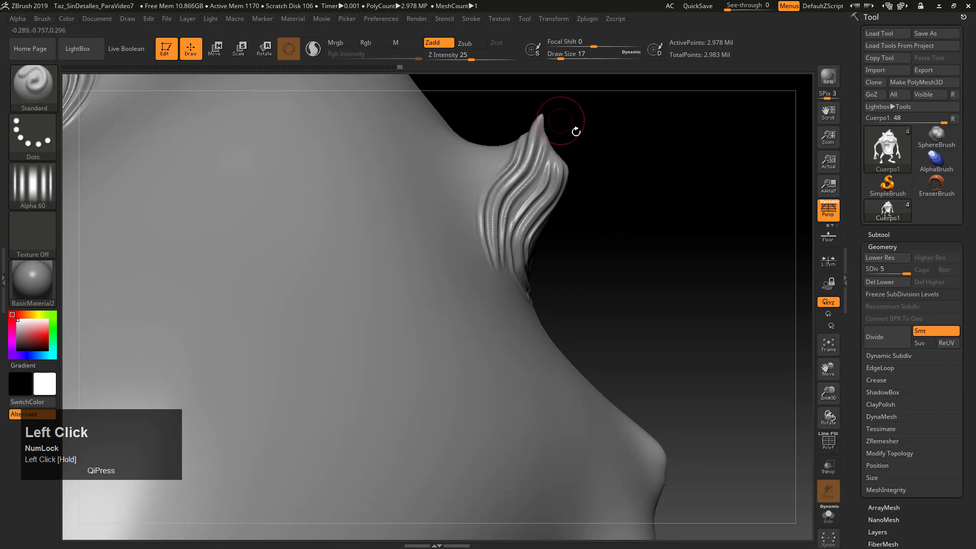
mouse_move(619, 155)
left_mouse_down()
mouse_move(619, 249)
mouse_move(656, 248)
left_mouse_up()
mouse_move(481, 263)
left_mouse_down()
mouse_move(497, 226)
mouse_move(537, 197)
left_mouse_up()
Sculpt matching hair strands over the small bump in front of the ear-like spike and over the shoulder bump.
left_click_drag(621, 205, 327, 330)
mouse_move(515, 325)
left_mouse_down()
mouse_move(502, 300)
mouse_move(512, 294)
left_mouse_up()
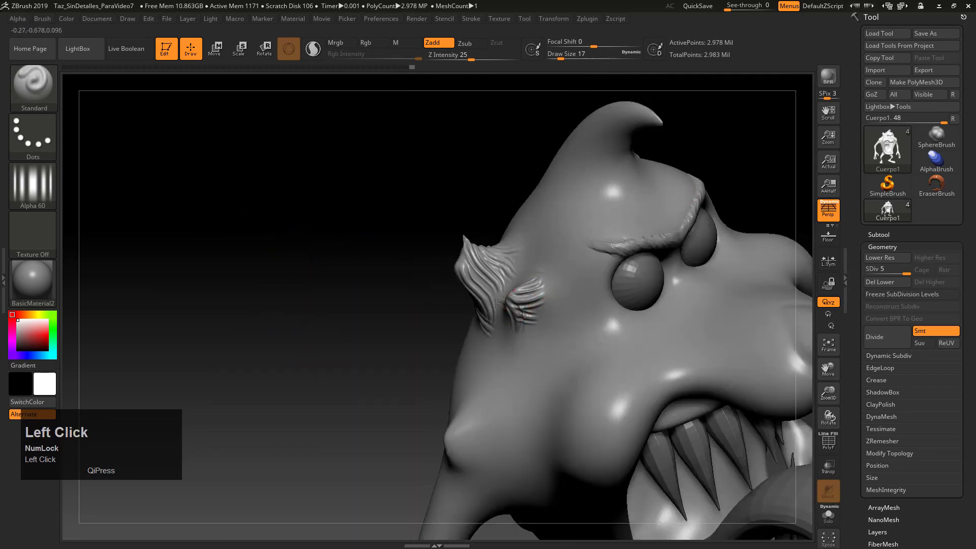
left_click_drag(393, 372, 390, 396)
left_click_drag(391, 395, 401, 307, "alt")
left_click_drag(477, 334, 439, 361)
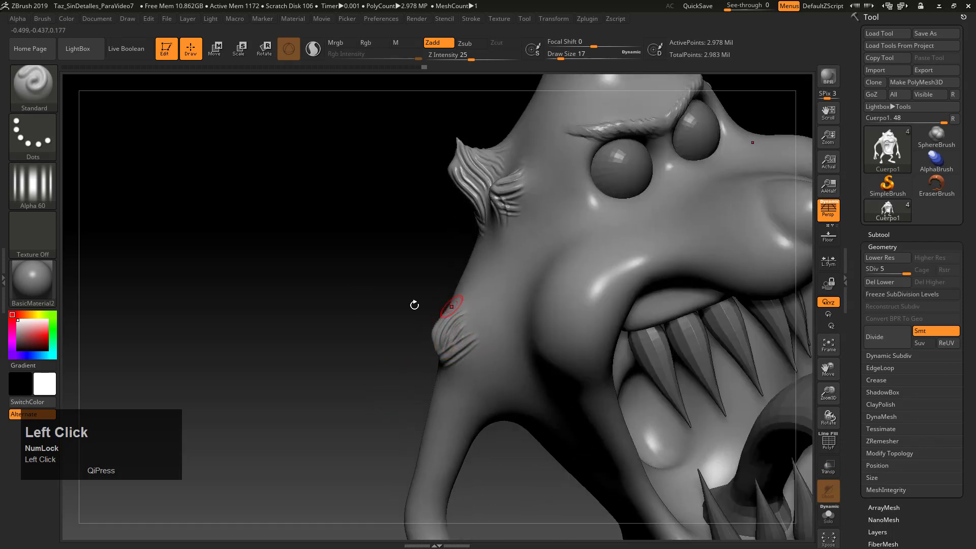
Raise the draw size to 25 and sculpt long hair strands along the side of the curved head horn toward its tip.
mouse_move(414, 304)
left_mouse_down()
mouse_move(490, 333)
mouse_move(590, 340)
mouse_move(619, 220)
mouse_move(571, 207)
mouse_move(670, 229)
mouse_move(479, 196)
mouse_move(588, 269)
left_mouse_up()
mouse_move(686, 160)
left_mouse_down("alt")
mouse_move(600, 168)
mouse_move(569, 188)
left_mouse_up("alt")
key("s")
mouse_move(504, 258)
left_mouse_down()
mouse_move(544, 250)
mouse_move(605, 262)
mouse_move(632, 292)
left_mouse_up()
left_click_drag(655, 253, 641, 307)
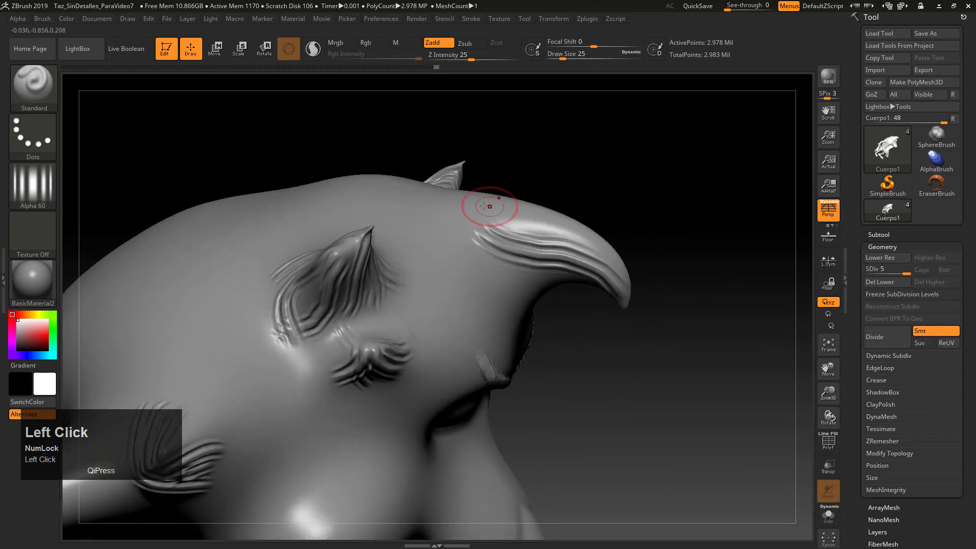
mouse_move(468, 201)
left_mouse_down()
mouse_move(589, 247)
mouse_move(633, 282)
mouse_move(539, 261)
mouse_move(660, 159)
mouse_move(475, 207)
left_mouse_up()
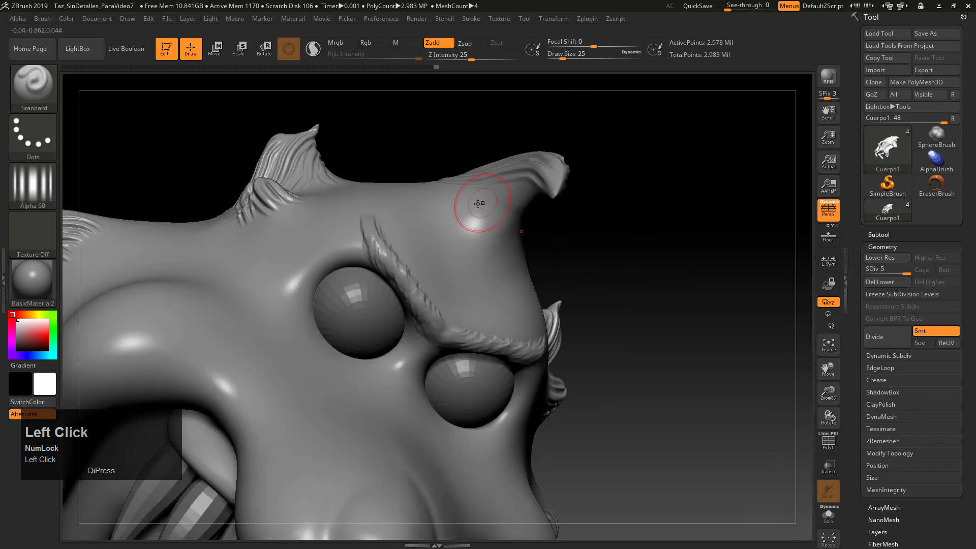
Reduce the draw size to 20 and fill the rest of the horn and its base with hair strands on all sides.
key("s")
left_click(464, 203)
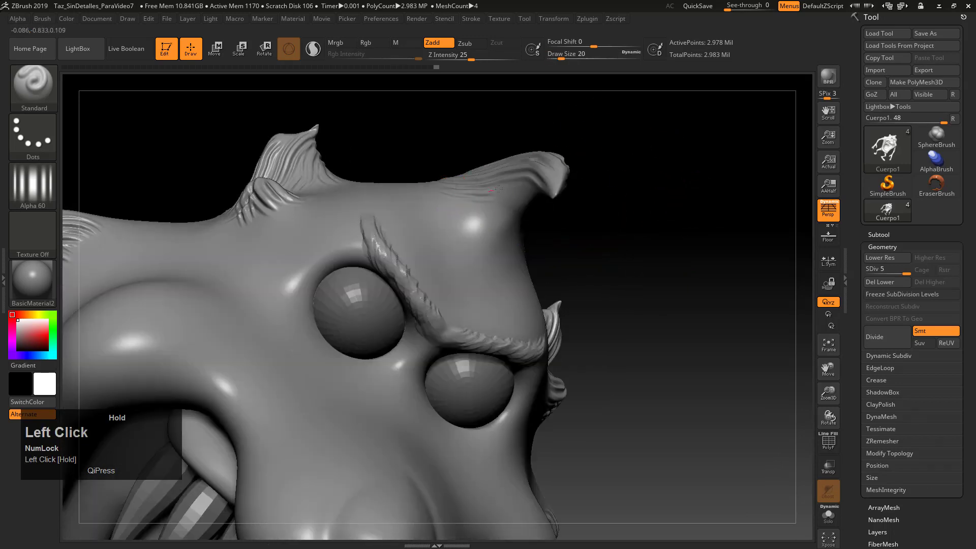
mouse_move(665, 155)
left_mouse_down()
mouse_move(422, 194)
mouse_move(333, 155)
mouse_move(439, 224)
left_mouse_up()
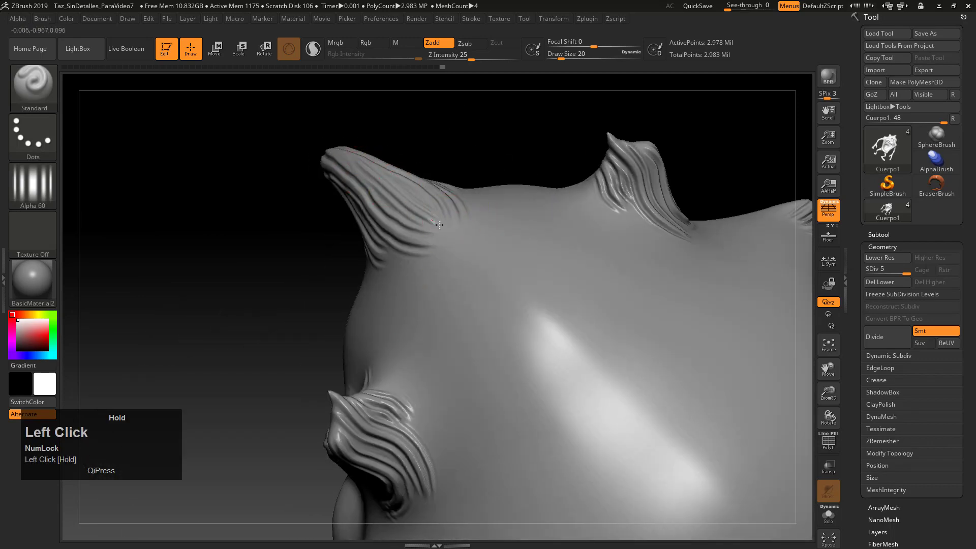
left_click_drag(330, 227, 382, 185)
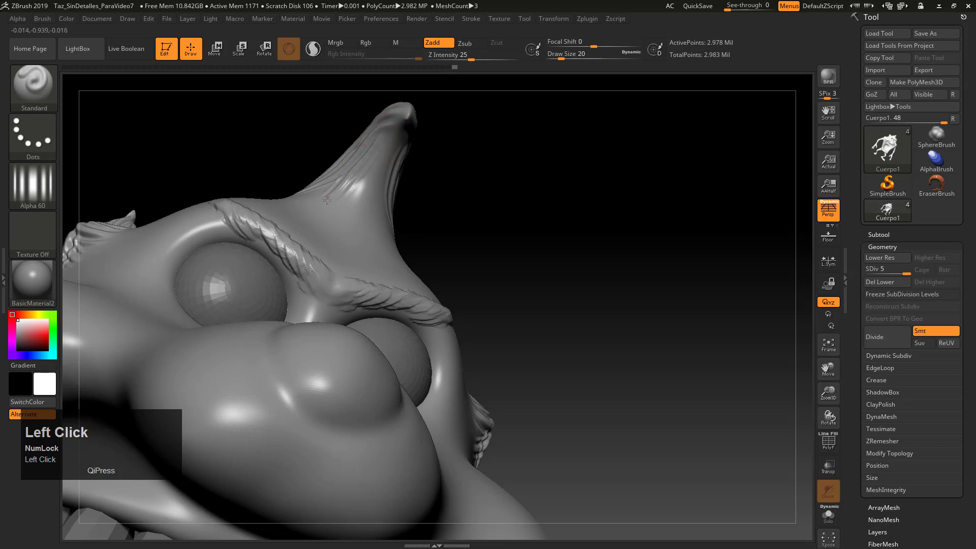
left_click_drag(388, 139, 378, 191)
left_click_drag(439, 208, 404, 165)
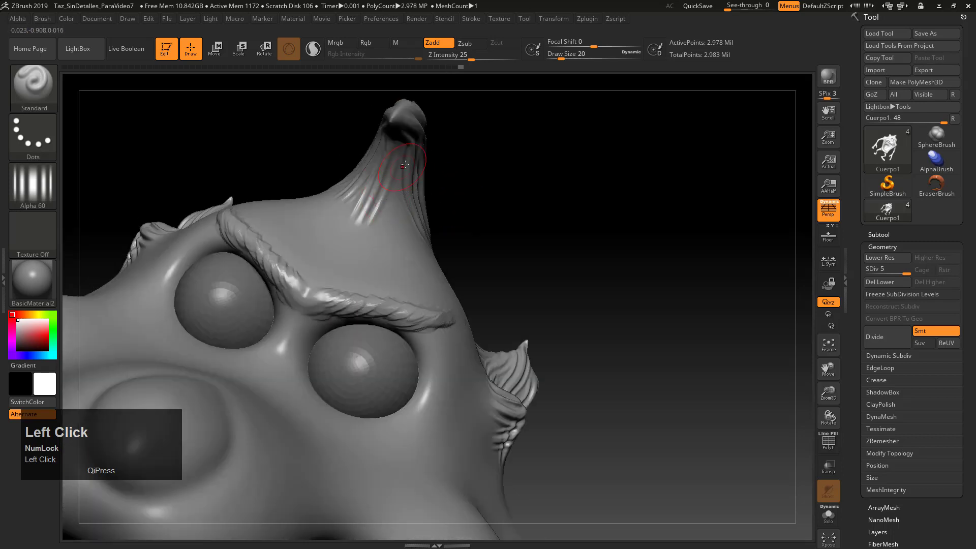
mouse_move(449, 206)
left_mouse_down()
mouse_move(405, 206)
mouse_move(505, 239)
mouse_move(510, 170)
mouse_move(505, 189)
mouse_move(592, 229)
left_mouse_up()
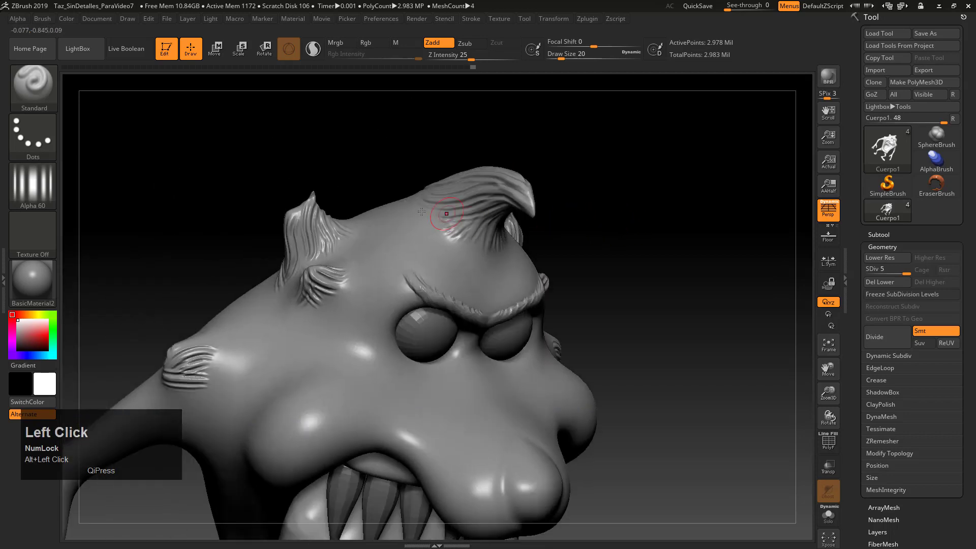
With X symmetry on and draw size 25, sculpt hair strands from the horn's base across the scalp to the ear-like spike.
key("x")
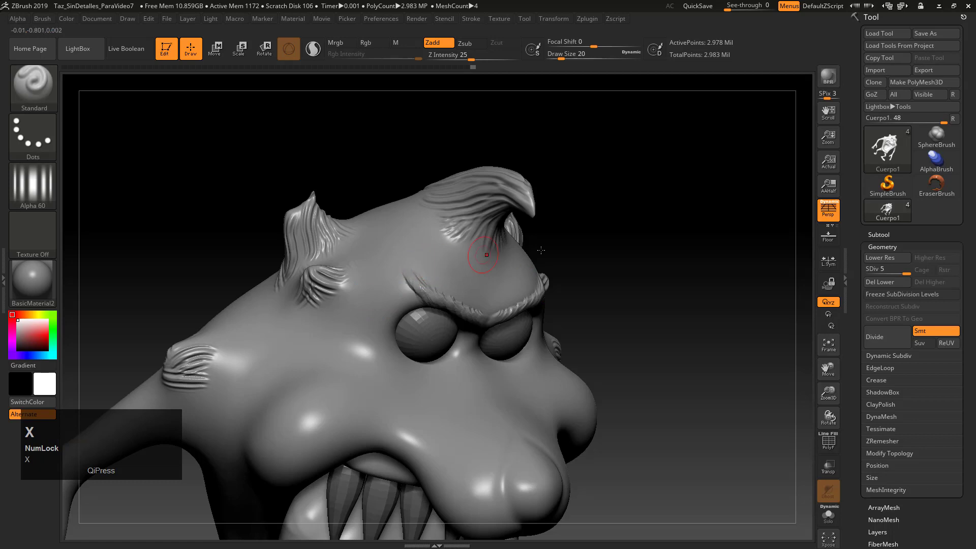
left_click_drag(540, 250, 448, 254)
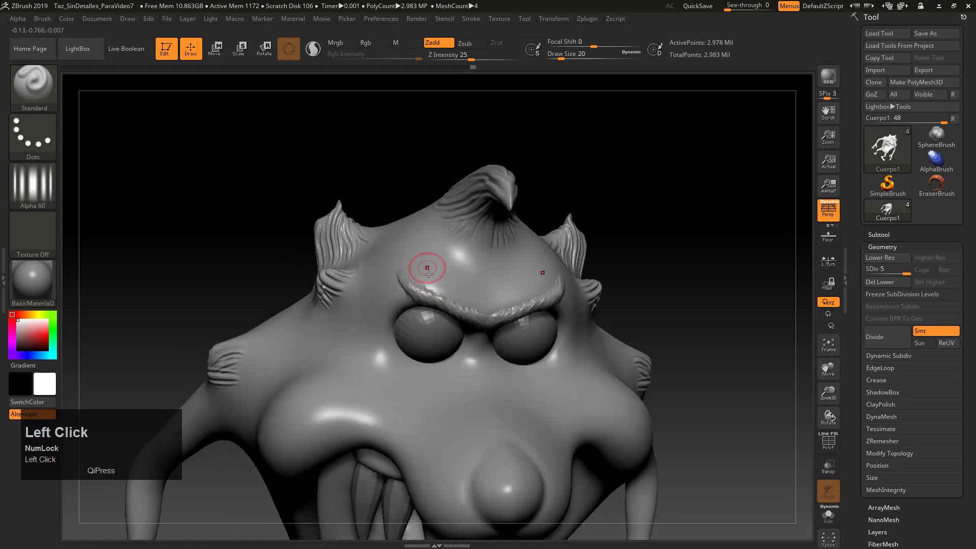
left_click_drag(609, 227, 523, 299)
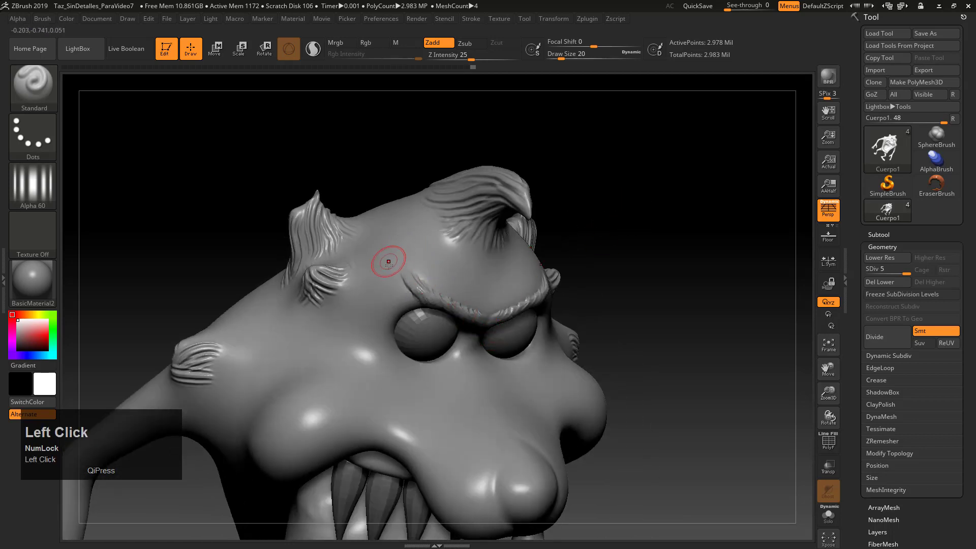
key("s")
left_click_drag(429, 225, 377, 275)
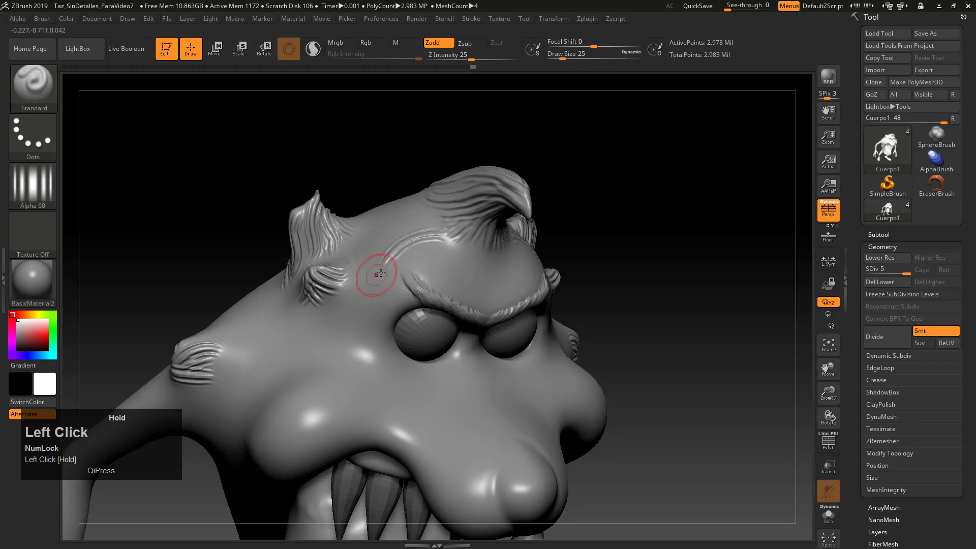
left_click_drag(401, 242, 375, 272)
left_click_drag(412, 227, 356, 277)
mouse_move(432, 214)
left_mouse_down()
mouse_move(386, 241)
mouse_move(327, 253)
left_mouse_up()
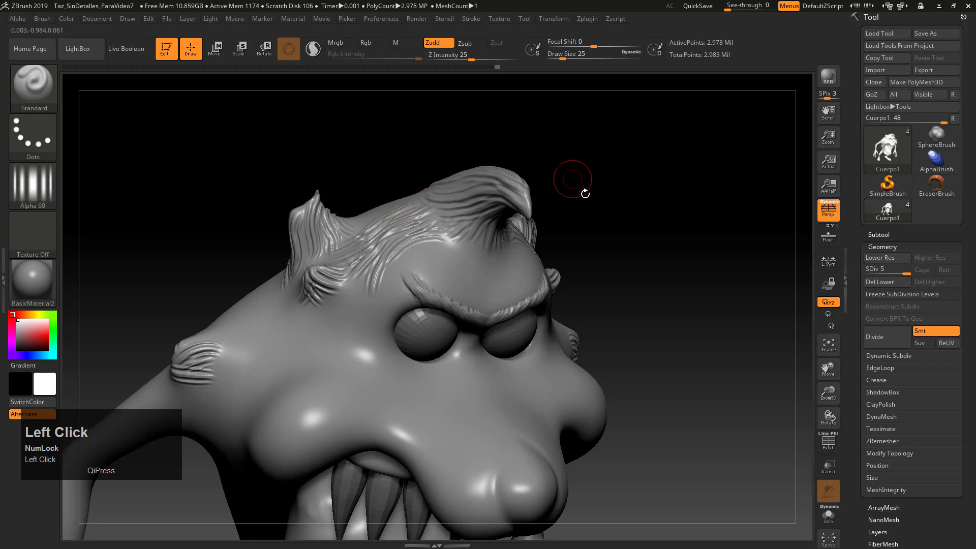
Extend the hair strands down the temples beside the eyes and below the ear-like spikes.
mouse_move(585, 194)
left_mouse_down()
mouse_move(359, 261)
mouse_move(360, 325)
left_mouse_up()
left_click_drag(381, 274, 365, 338)
left_click_drag(387, 292, 375, 337)
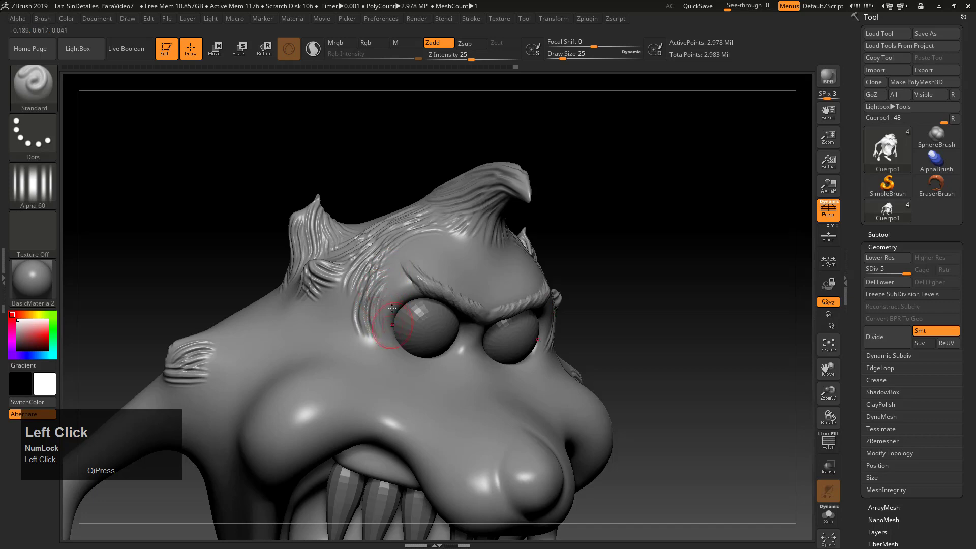
left_click_drag(389, 285, 379, 340)
left_click_drag(427, 288, 397, 259)
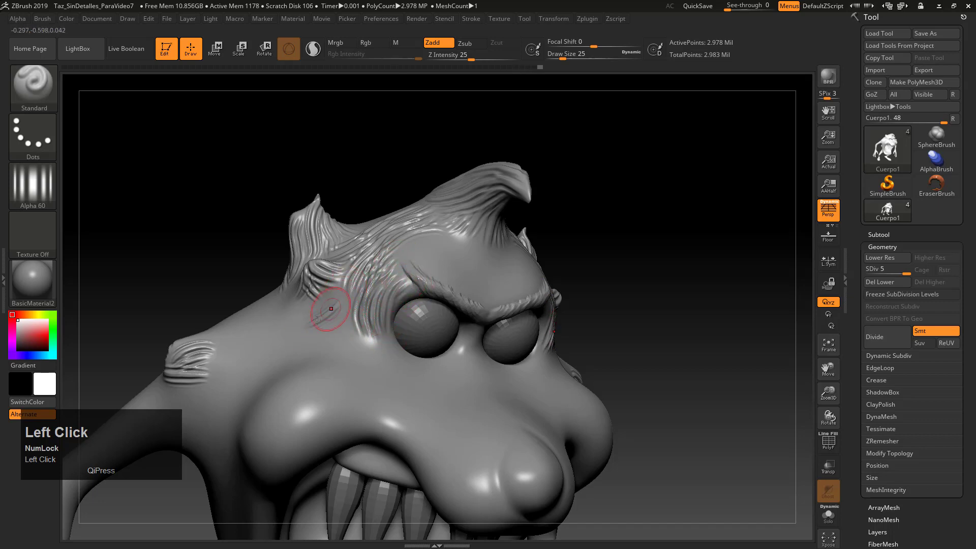
left_click_drag(632, 239, 352, 329)
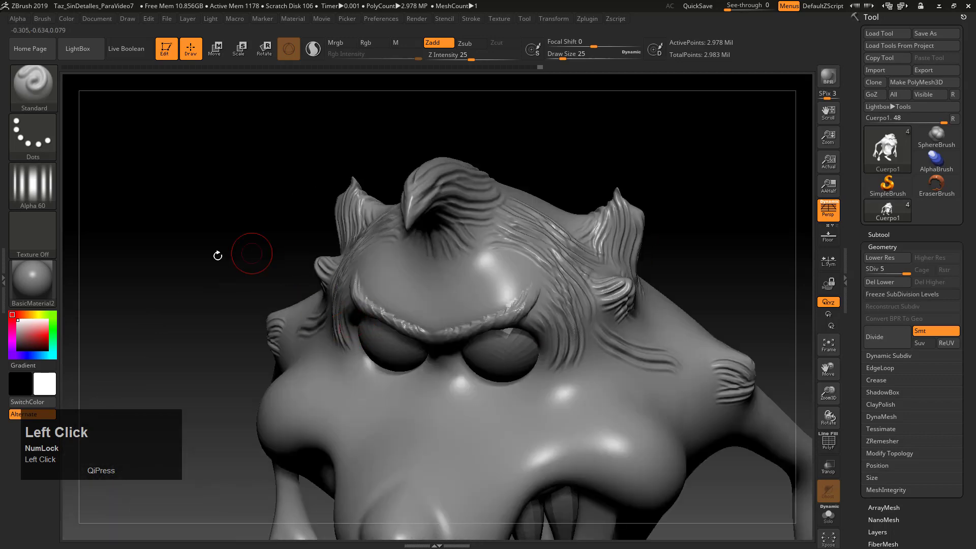
Sculpt long hair strands from below the ear-like spikes down to the shoulder tufts.
left_click_drag(217, 256, 266, 306)
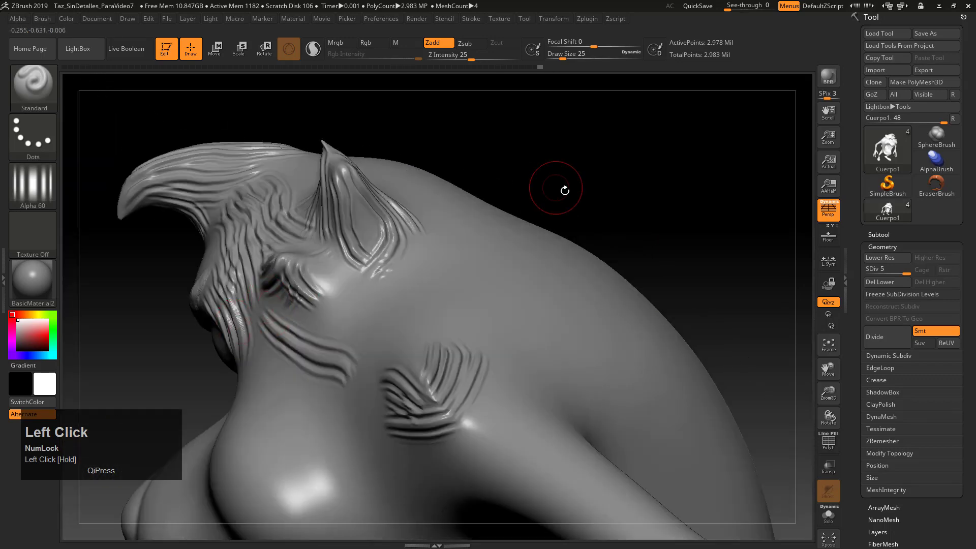
mouse_move(693, 191)
left_mouse_down()
mouse_move(297, 317)
mouse_move(252, 317)
mouse_move(266, 276)
mouse_move(266, 305)
mouse_move(205, 358)
left_mouse_up()
mouse_move(279, 314)
left_mouse_down()
mouse_move(220, 373)
mouse_move(277, 336)
left_mouse_up()
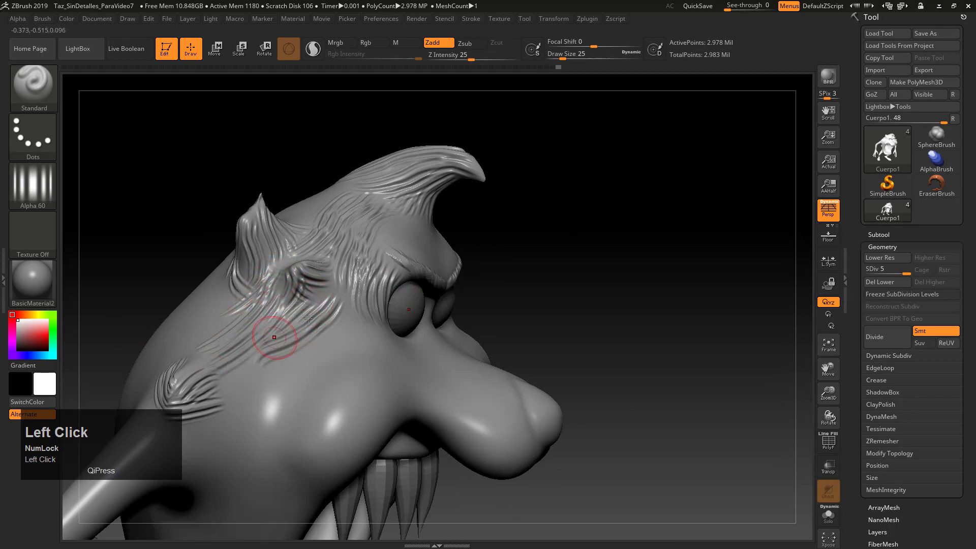
left_click_drag(338, 320, 202, 394)
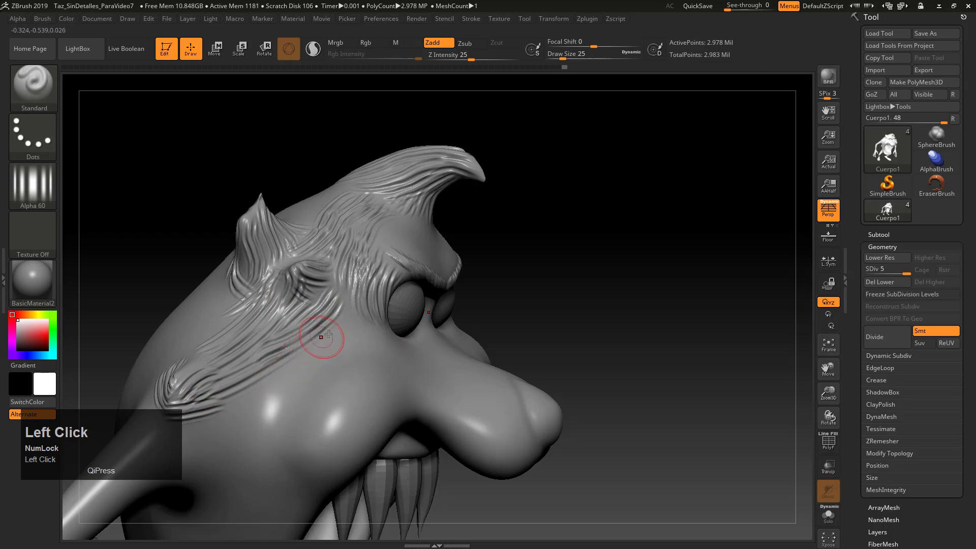
Sculpt curved hair strands from the side of the neck down behind the cheek.
left_click_drag(600, 240, 523, 254)
left_click_drag(300, 339, 257, 435)
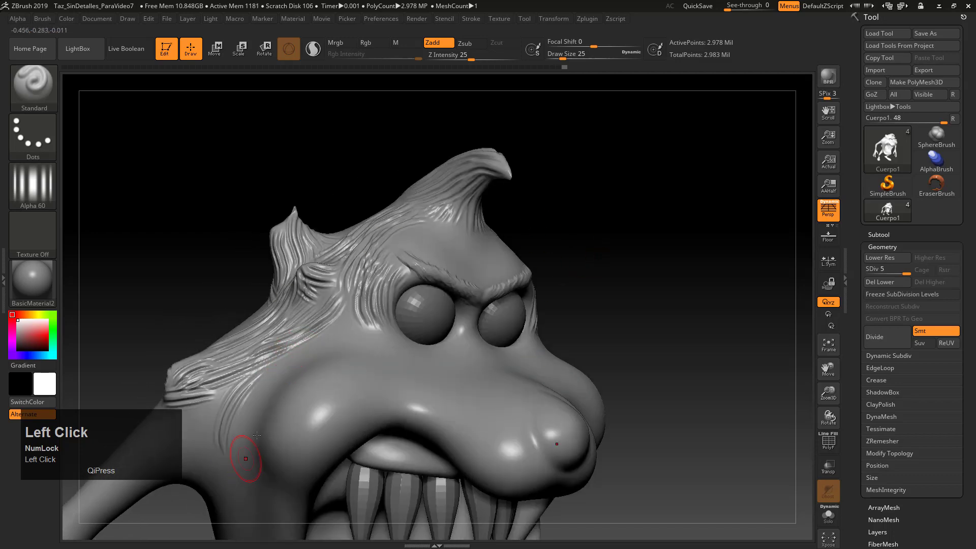
left_click_drag(294, 347, 277, 430)
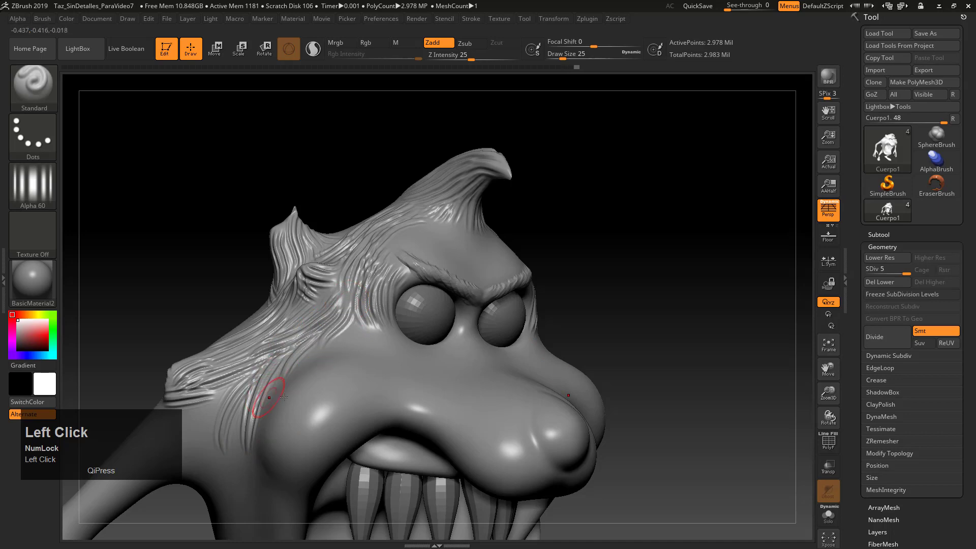
Extend long hair strands from below the shoulder tufts down the sides of the torso to the hips.
mouse_move(642, 330)
left_mouse_down()
mouse_move(631, 286)
mouse_move(588, 299)
mouse_move(638, 329)
mouse_move(630, 275)
mouse_move(544, 307)
mouse_move(540, 338)
mouse_move(625, 328)
mouse_move(666, 312)
mouse_move(656, 264)
mouse_move(668, 232)
left_mouse_up()
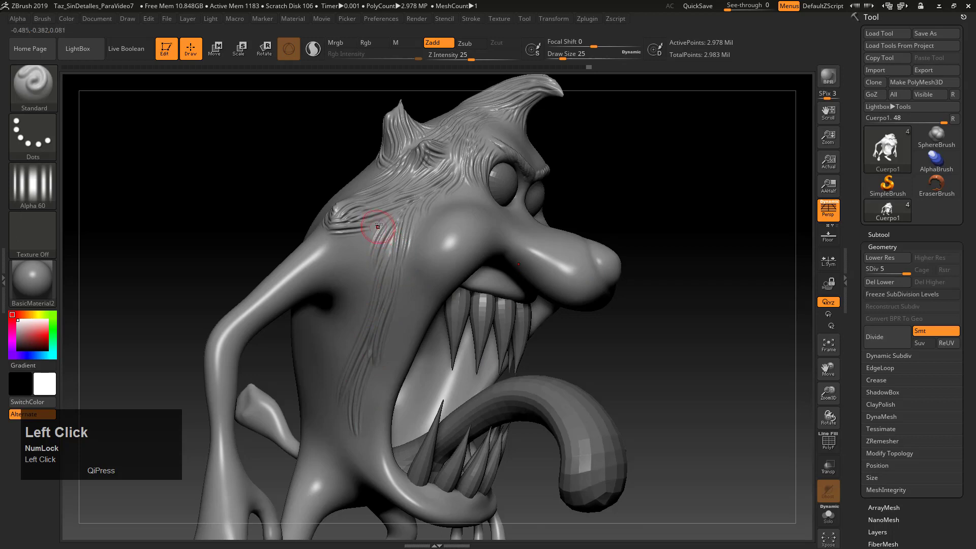
left_click_drag(378, 225, 357, 353)
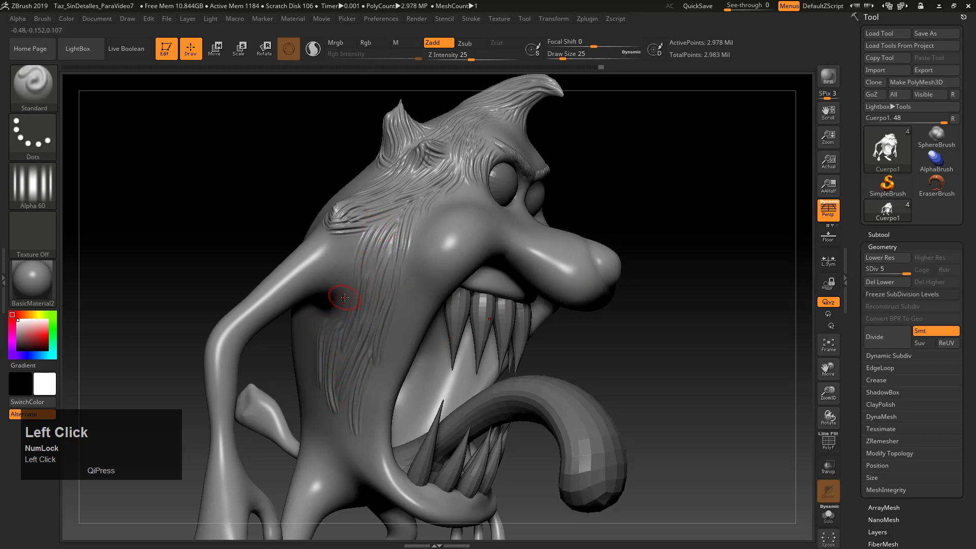
left_click_drag(347, 398, 362, 444)
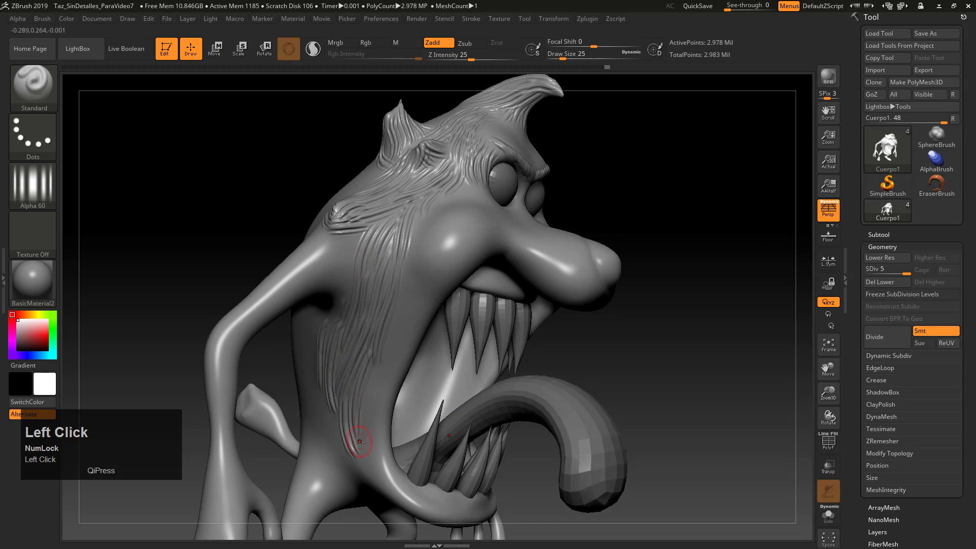
left_click_drag(283, 416, 303, 359)
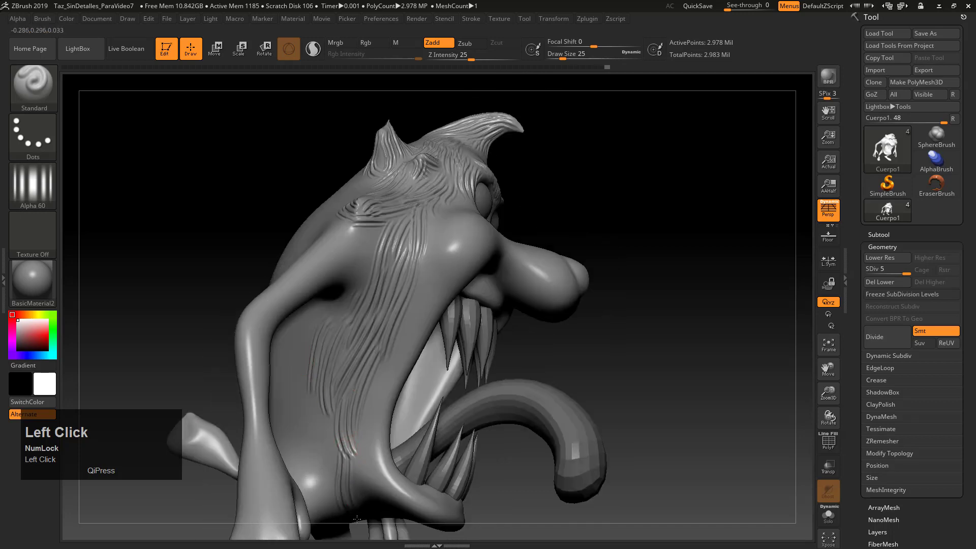
left_click_drag(325, 421, 344, 499)
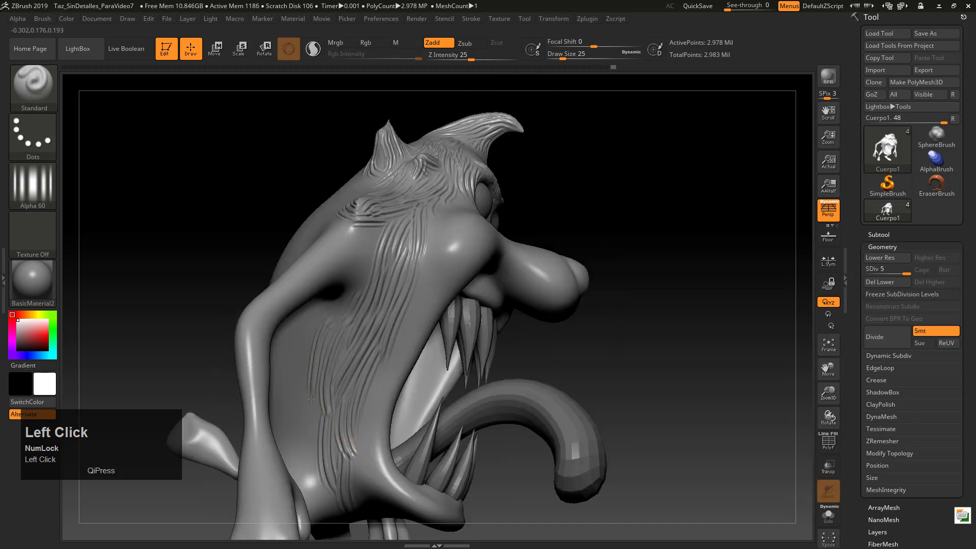
left_click_drag(306, 346, 303, 417)
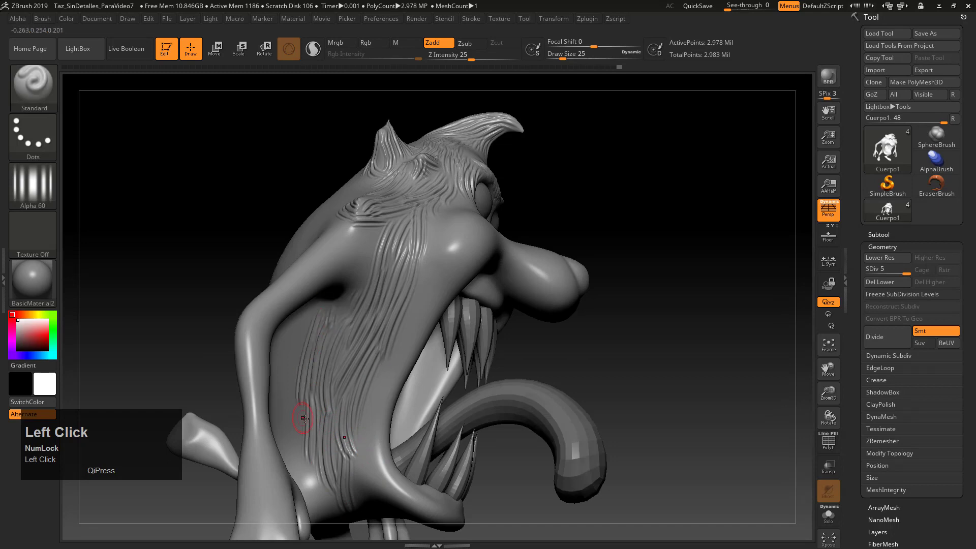
left_click_drag(300, 368, 318, 490)
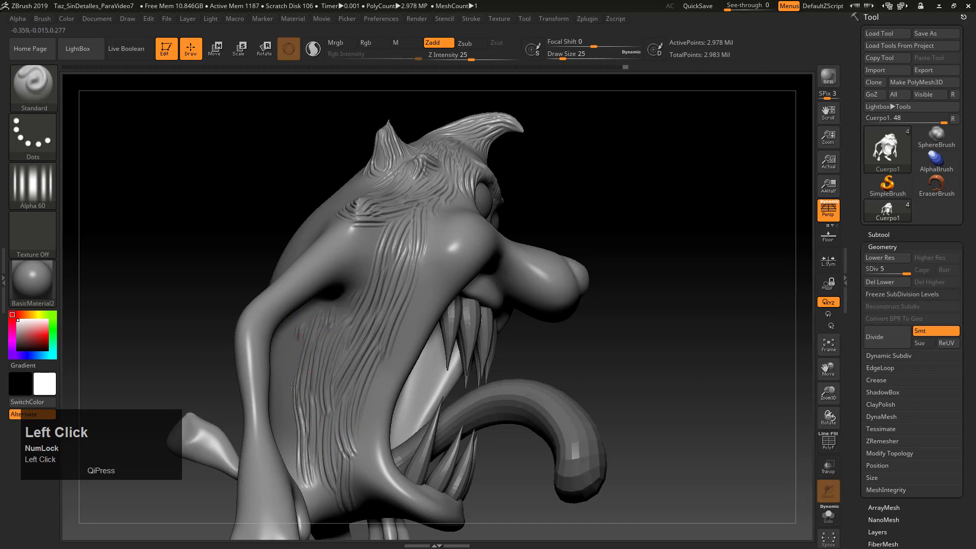
Sculpt hair strands around the outer undersides of the eyes, and with X symmetry off, down the bridge between them.
mouse_move(562, 245)
left_mouse_down()
mouse_move(386, 239)
mouse_move(194, 203)
mouse_move(205, 272)
left_mouse_up()
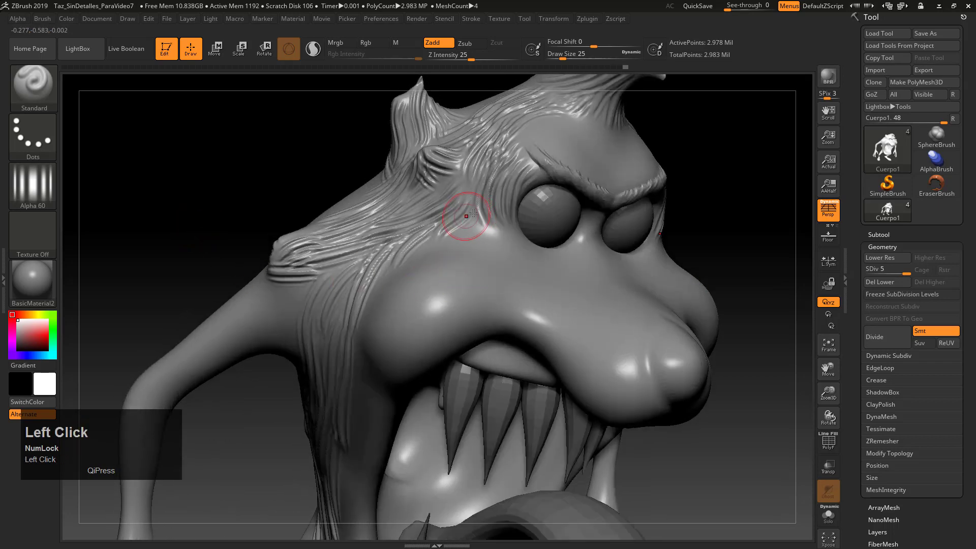
mouse_move(476, 211)
left_mouse_down()
mouse_move(501, 246)
mouse_move(523, 223)
mouse_move(534, 248)
left_mouse_up()
left_click_drag(677, 234, 590, 256)
key("x")
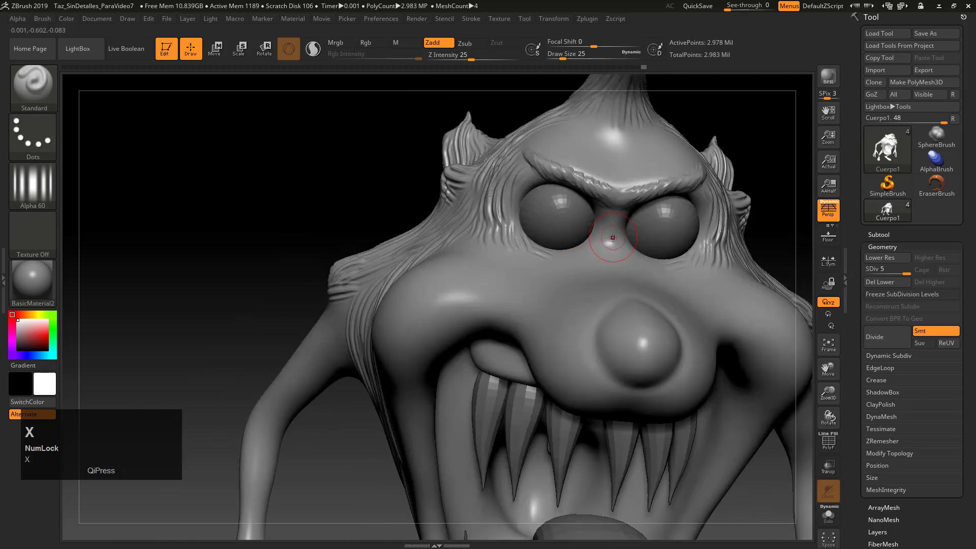
left_click_drag(611, 214, 588, 169)
Turn X symmetry back on and sculpt hair strands across the forehead above the brow and beside the eyes.
key("x")
left_click(601, 170)
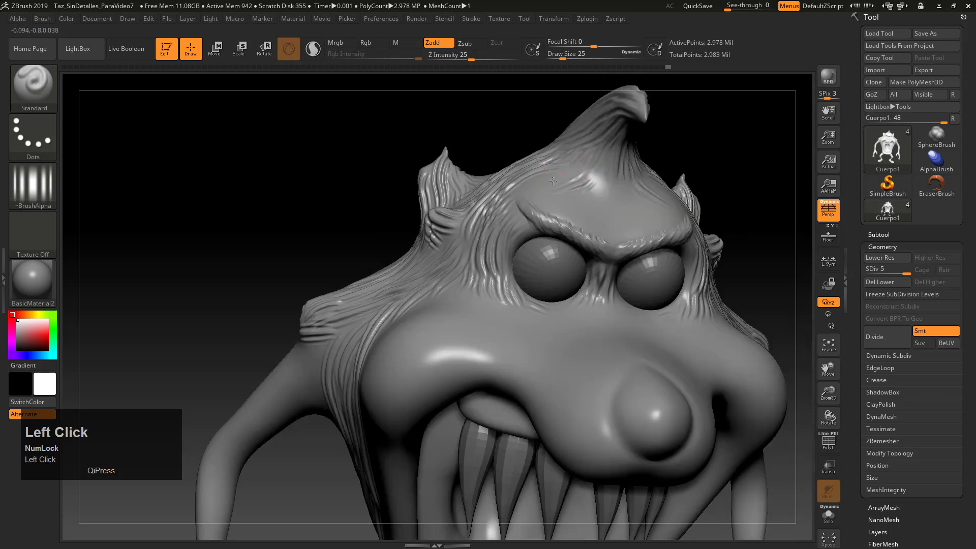
mouse_move(514, 191)
left_mouse_down()
mouse_move(577, 185)
mouse_move(567, 196)
mouse_move(571, 185)
mouse_move(578, 209)
mouse_move(569, 209)
left_mouse_up()
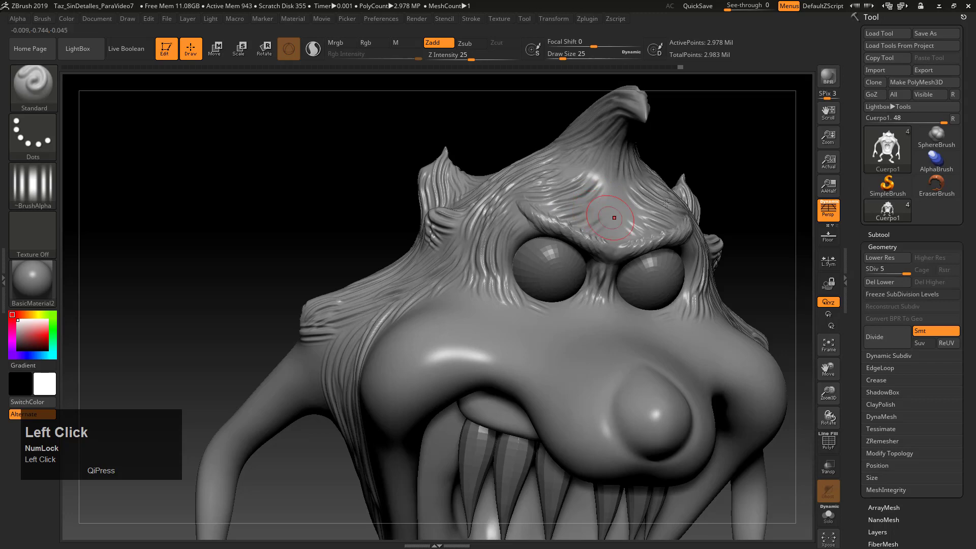
mouse_move(711, 152)
left_mouse_down()
mouse_move(693, 170)
mouse_move(569, 211)
left_mouse_up()
left_click_drag(511, 239, 524, 264)
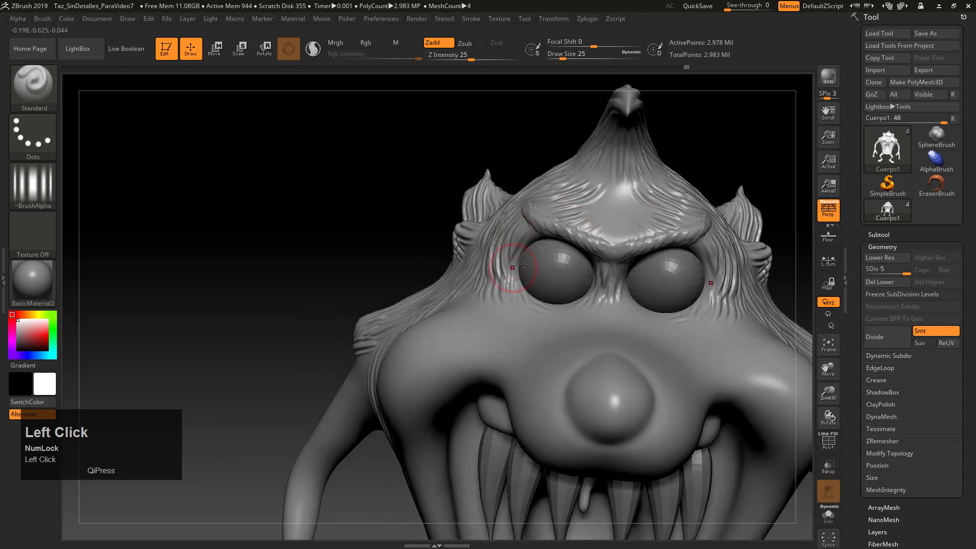
left_click_drag(602, 219, 616, 213)
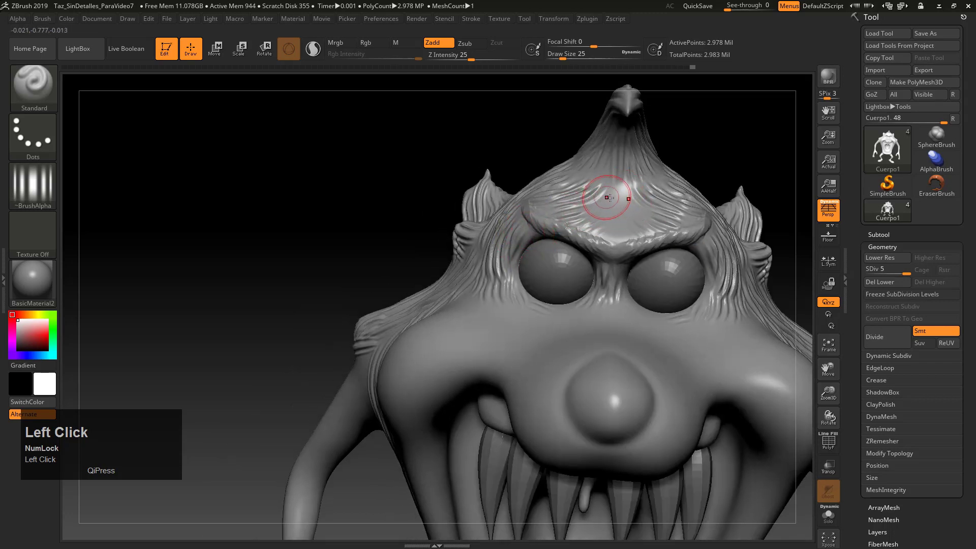
Turn X symmetry off and fill the centre of the forehead with hair strands.
left_click_drag(729, 158, 724, 201, "alt")
key("x")
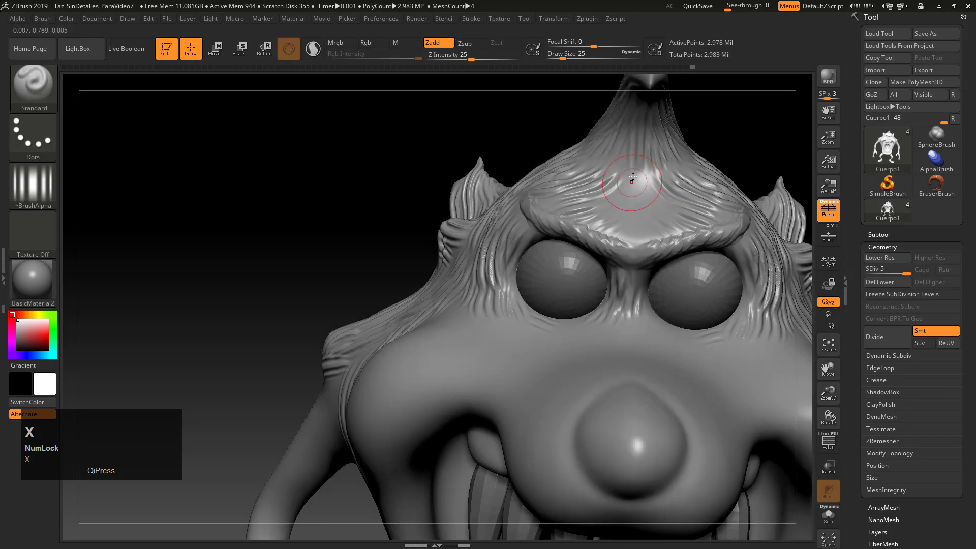
mouse_move(633, 180)
left_mouse_down()
mouse_move(627, 236)
mouse_move(640, 185)
mouse_move(671, 208)
mouse_move(678, 203)
left_mouse_up()
Set the draw size to 46 and, with X symmetry on, sculpt hair strands down the back from the horn to the tail.
mouse_move(778, 146)
left_mouse_down("alt")
mouse_move(736, 152)
mouse_move(752, 174)
mouse_move(726, 223)
mouse_move(703, 207)
mouse_move(760, 235)
mouse_move(753, 244)
left_mouse_up("alt")
key("s")
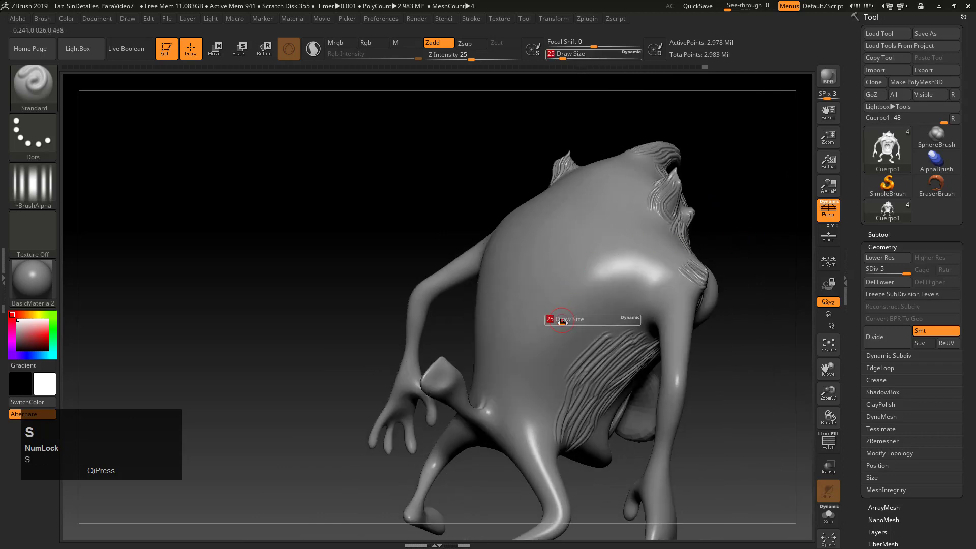
left_click_drag(562, 320, 571, 320)
left_click_drag(761, 277, 722, 266)
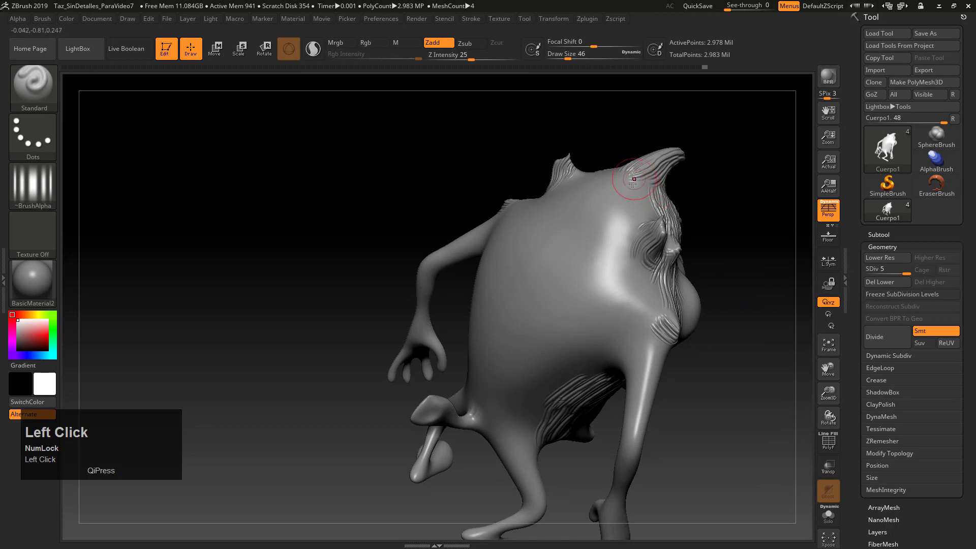
key("x")
mouse_move(635, 192)
left_mouse_down()
mouse_move(629, 184)
mouse_move(610, 197)
mouse_move(612, 235)
mouse_move(584, 280)
mouse_move(549, 285)
mouse_move(540, 266)
mouse_move(566, 312)
mouse_move(552, 323)
mouse_move(523, 290)
mouse_move(496, 322)
mouse_move(504, 414)
left_mouse_up()
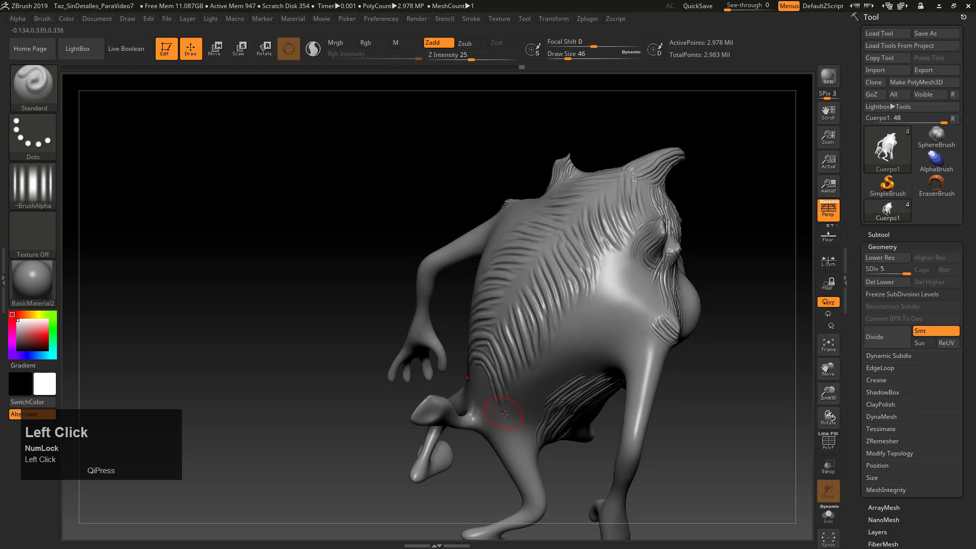
Fill the flanks with hair strands, joining the back to the shoulders, the side strands and the hips.
mouse_move(615, 260)
left_mouse_down()
mouse_move(577, 305)
mouse_move(574, 363)
left_mouse_up()
left_click_drag(555, 330, 549, 377)
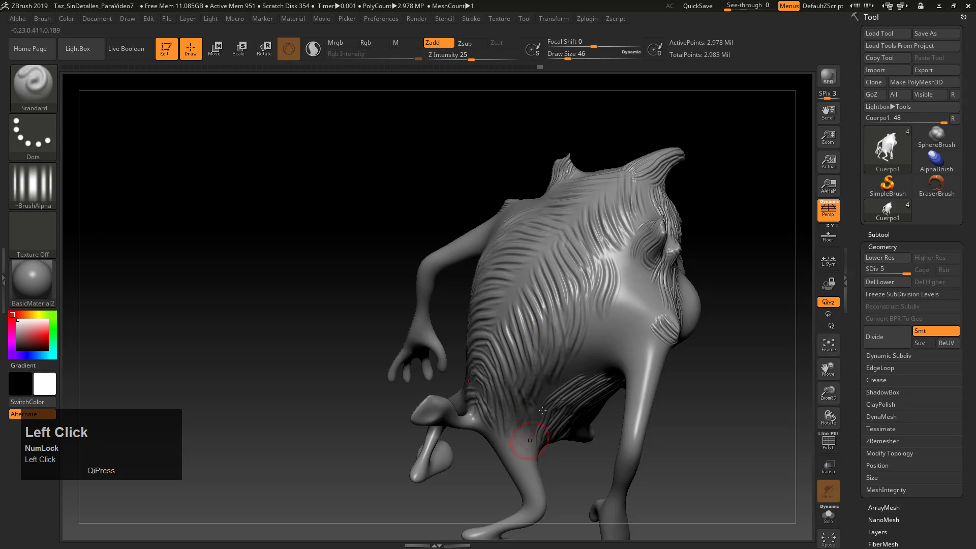
mouse_move(623, 258)
left_mouse_down()
mouse_move(644, 281)
mouse_move(606, 351)
left_mouse_up()
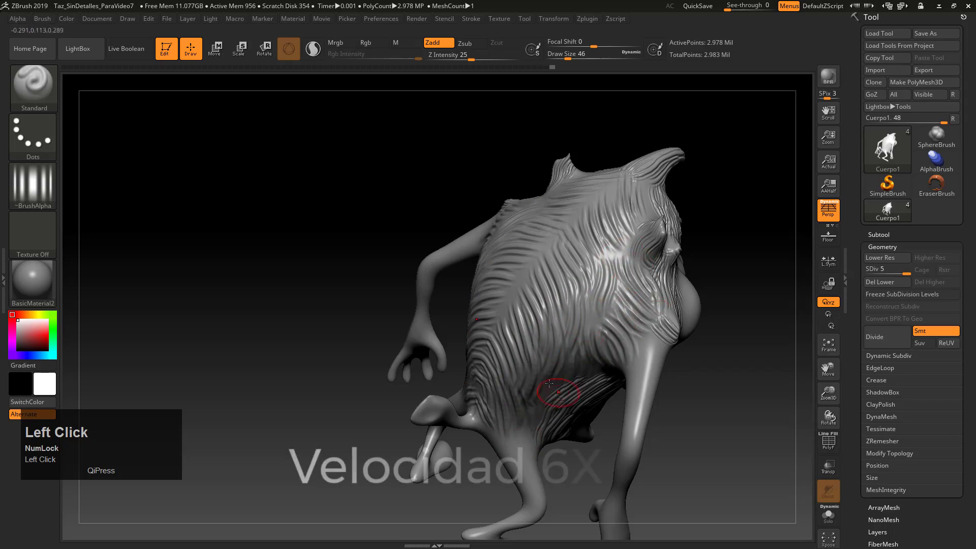
left_click_drag(557, 392, 540, 432)
Sculpt short hair strands across the pelvis below the jaw and onto the tops of the thighs.
mouse_move(748, 216)
left_mouse_down()
mouse_move(813, 195)
mouse_move(762, 285)
left_mouse_up()
left_click_drag(473, 327, 712, 350)
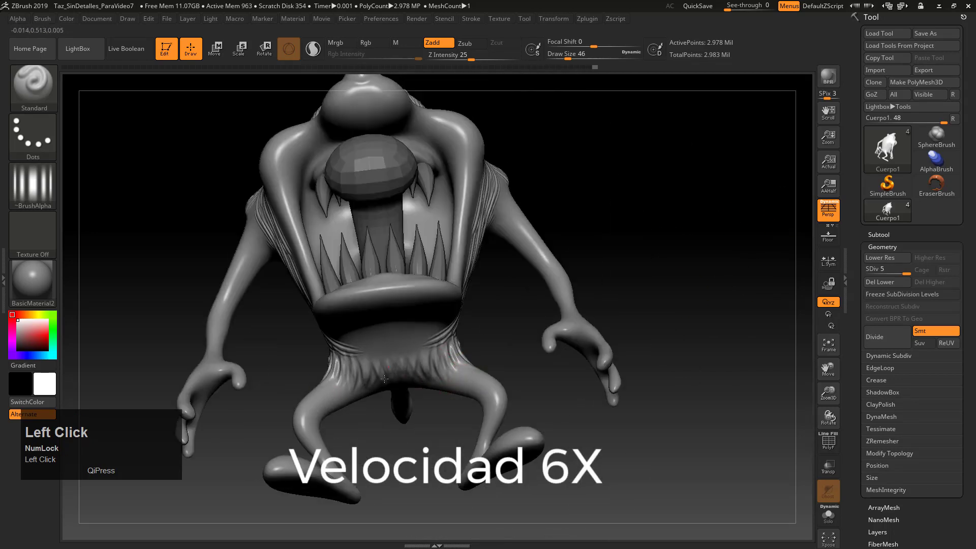
mouse_move(402, 364)
left_mouse_down("alt")
mouse_move(447, 380)
mouse_move(391, 373)
left_mouse_up("alt")
mouse_move(353, 328)
left_mouse_down()
mouse_move(339, 363)
mouse_move(347, 367)
left_mouse_up()
left_click_drag(337, 367, 329, 394)
left_click_drag(305, 353, 488, 350)
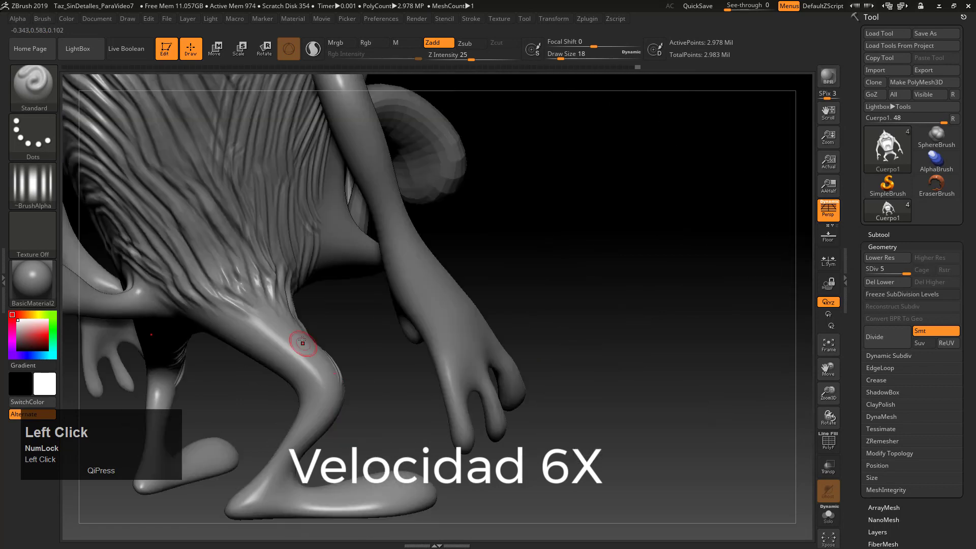
With a draw size of 18, sculpt hair strands over the thighs down to the knees.
left_click_drag(295, 325, 321, 384)
mouse_move(248, 303)
left_mouse_down()
mouse_move(269, 351)
mouse_move(249, 343)
left_mouse_up()
left_click_drag(271, 336, 297, 383)
left_click_drag(407, 366, 355, 360)
left_click_drag(376, 386, 350, 325, "alt")
left_click_drag(229, 326, 224, 353)
left_click_drag(254, 340, 274, 371)
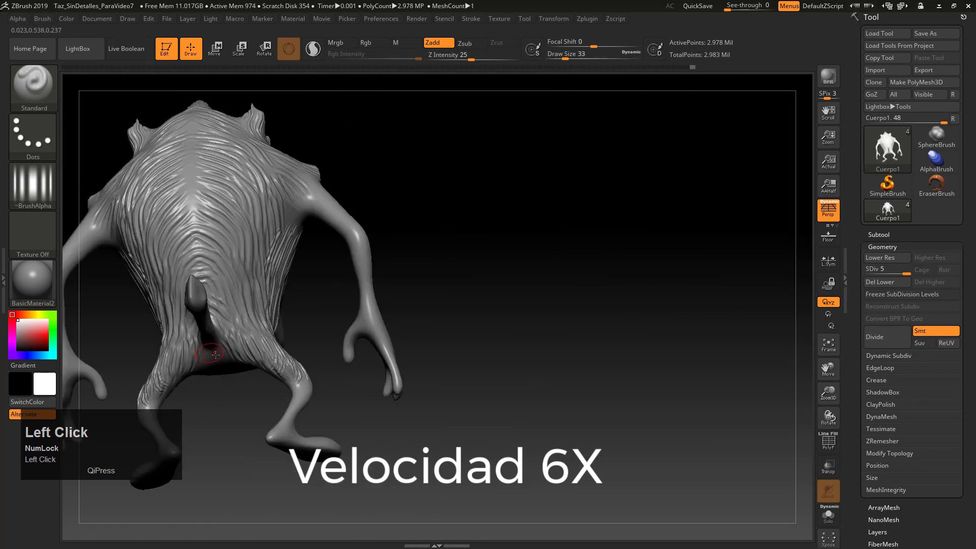
With a draw size of 33, extend the hair strands over the rear around the tail and the backs of the thighs.
left_click_drag(356, 356, 376, 391, "alt")
mouse_move(600, 379)
left_mouse_down()
mouse_move(390, 380)
mouse_move(427, 378)
left_mouse_up()
mouse_move(326, 284)
left_mouse_down()
mouse_move(295, 309)
mouse_move(280, 356)
left_mouse_up()
mouse_move(407, 379)
left_mouse_down()
mouse_move(355, 379)
mouse_move(366, 351)
left_mouse_up()
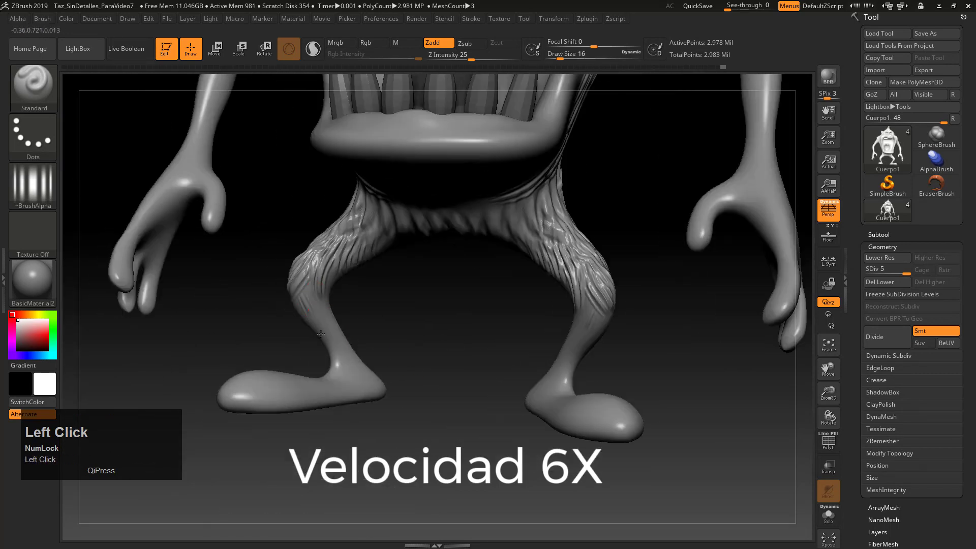
With a draw size of 16, cover the lower legs with hair strands from the knees to the ankles on all sides.
left_click_drag(326, 297, 311, 340)
left_click_drag(371, 366, 432, 366)
left_click_drag(329, 294, 331, 359)
left_click_drag(386, 325, 457, 325)
left_click_drag(316, 304, 305, 351)
left_click_drag(407, 366, 356, 366)
left_click_drag(137, 316, 133, 376)
left_click_drag(386, 356, 437, 356)
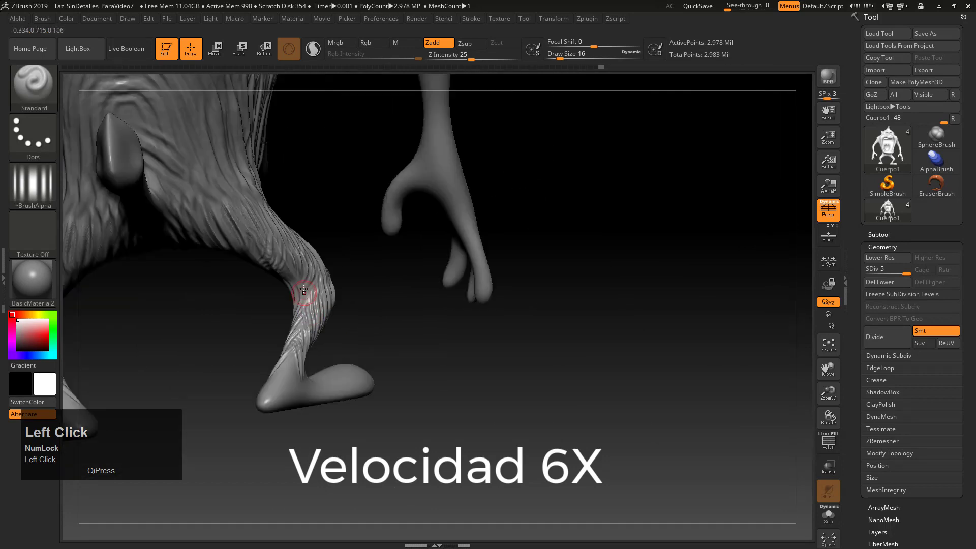
left_click_drag(307, 290, 305, 336)
With a draw size of 23, sculpt hair strands from the shoulders down the upper arms.
mouse_move(152, 325)
left_mouse_down()
mouse_move(201, 317)
mouse_move(153, 318)
left_mouse_up()
left_click_drag(153, 318, 168, 355, "alt")
left_click_drag(256, 170, 224, 275)
left_click_drag(152, 326, 386, 325)
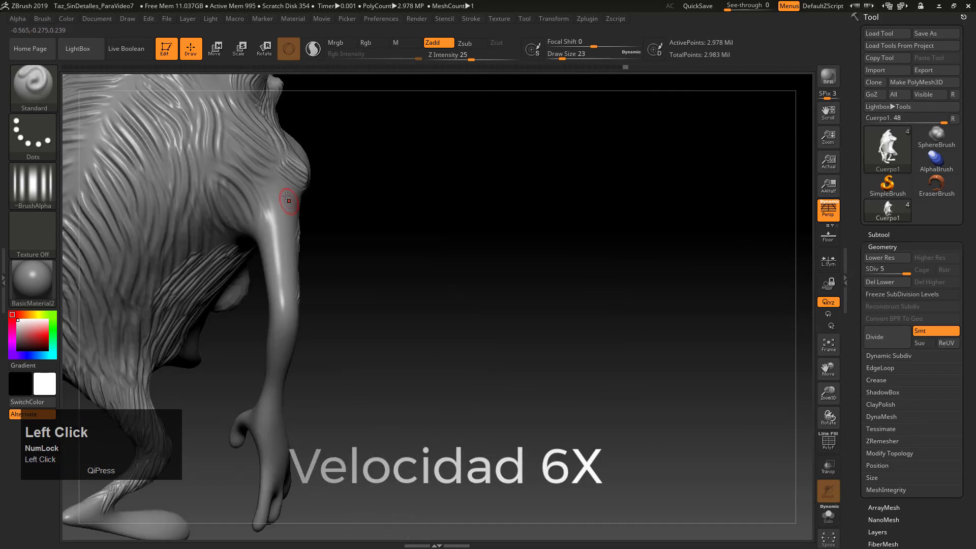
left_click_drag(281, 173, 290, 219)
left_click_drag(376, 275, 344, 276)
left_click_drag(256, 226, 272, 284)
left_click_drag(344, 305, 437, 305)
Continue the hair strands over the elbows and forearms and onto the backs of the hands.
left_click_drag(228, 325, 204, 305)
left_click_drag(305, 318, 328, 378)
left_click_drag(229, 325, 203, 331)
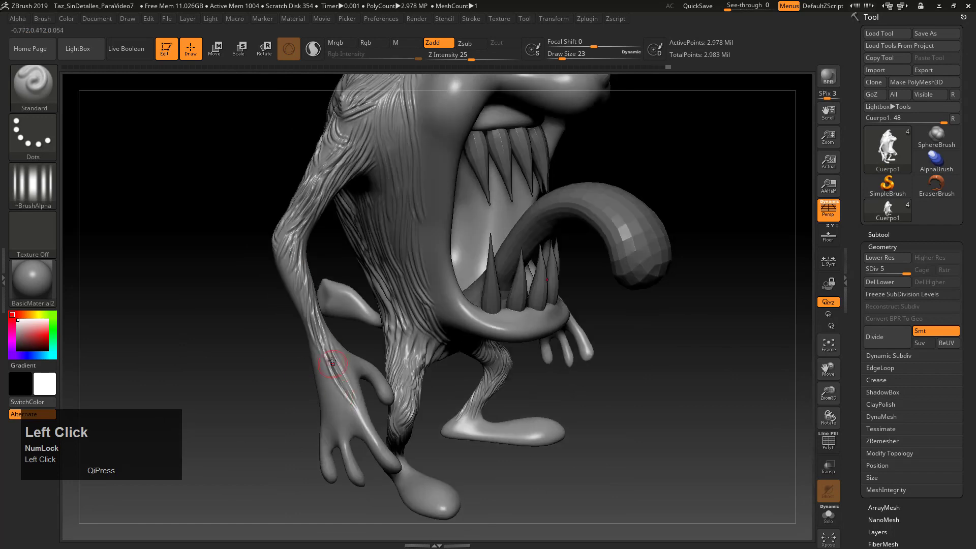
left_click_drag(331, 365, 343, 422)
left_click_drag(508, 386, 386, 386)
mouse_move(321, 361)
left_mouse_down()
mouse_move(326, 429)
mouse_move(318, 422)
left_mouse_up()
left_click_drag(276, 249, 304, 351)
mouse_move(457, 315)
left_mouse_down()
mouse_move(349, 277)
mouse_move(200, 336)
mouse_move(203, 244)
left_mouse_up()
mouse_move(296, 293)
left_mouse_down()
mouse_move(270, 412)
mouse_move(327, 255)
mouse_move(337, 279)
mouse_move(253, 203)
left_mouse_up()
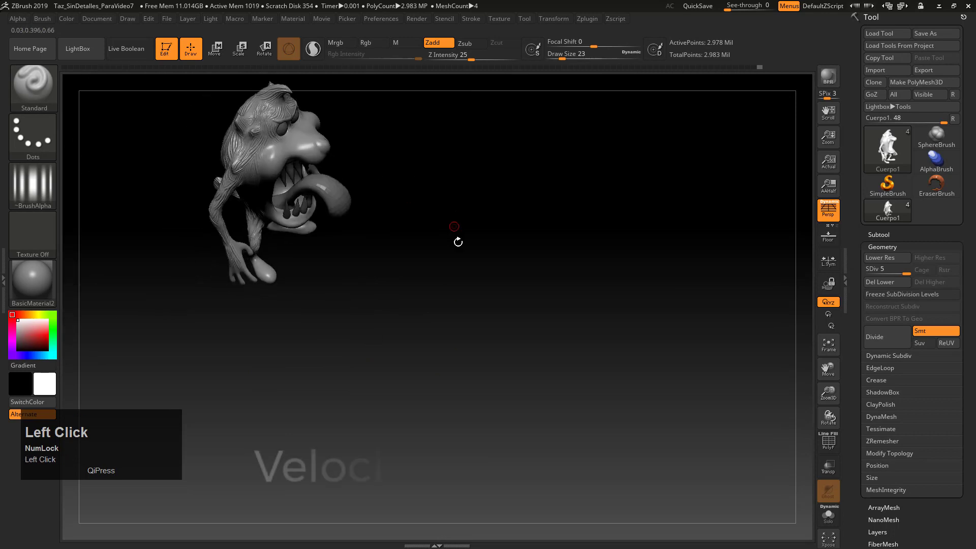
left_click_drag(458, 239, 529, 291)
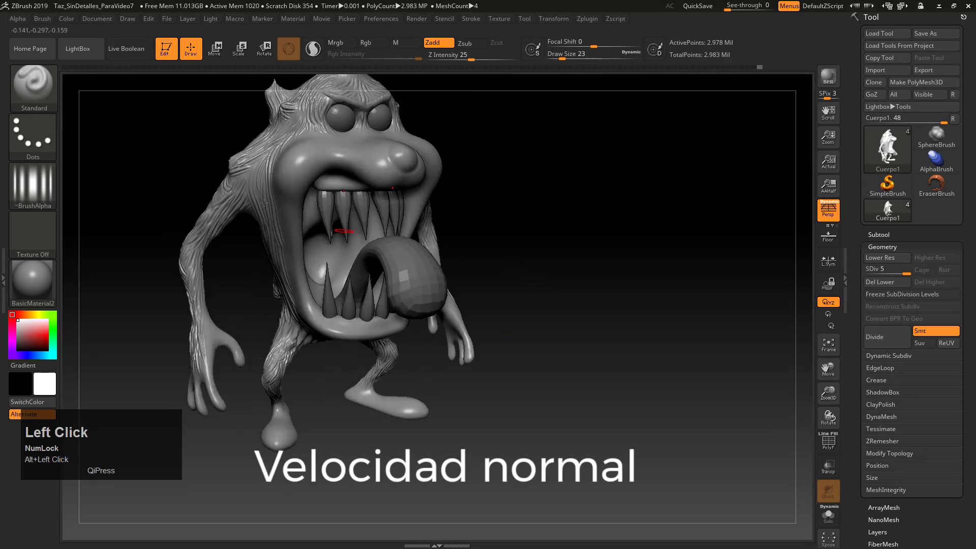
left_click_drag(505, 292, 564, 289)
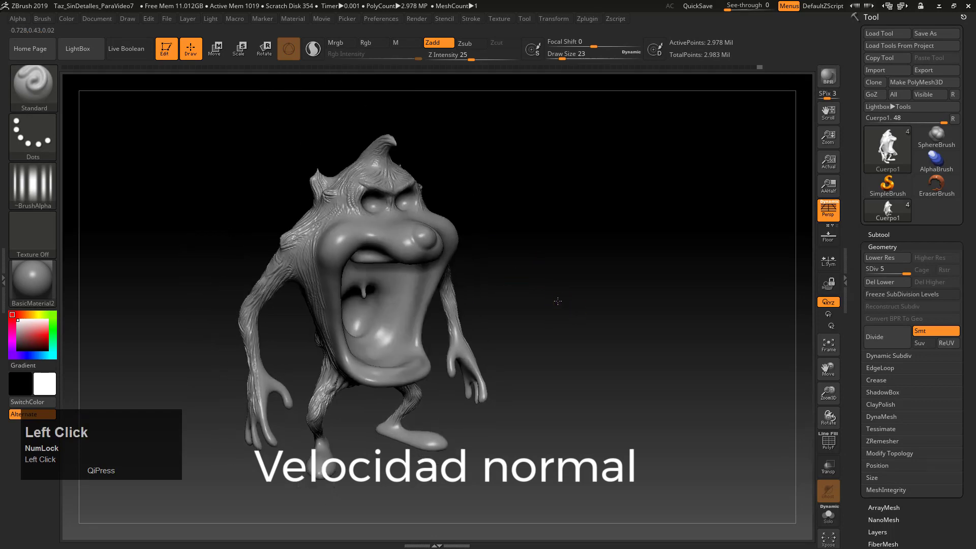
left_click_drag(557, 301, 517, 273)
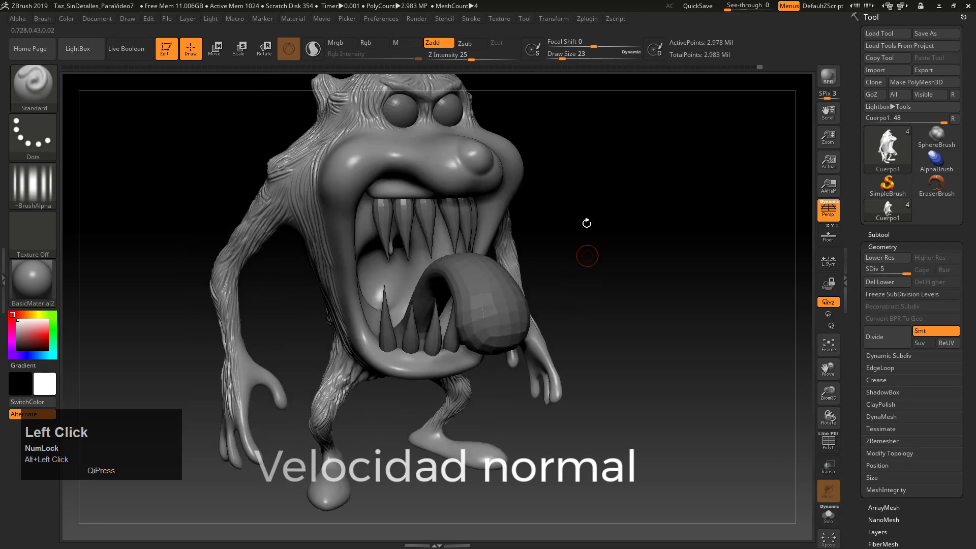
Isolate the monster's body so the eyes, teeth and tongue are hidden, and set the draw size to 9 for working on the nose.
left_click_drag(588, 222, 552, 260)
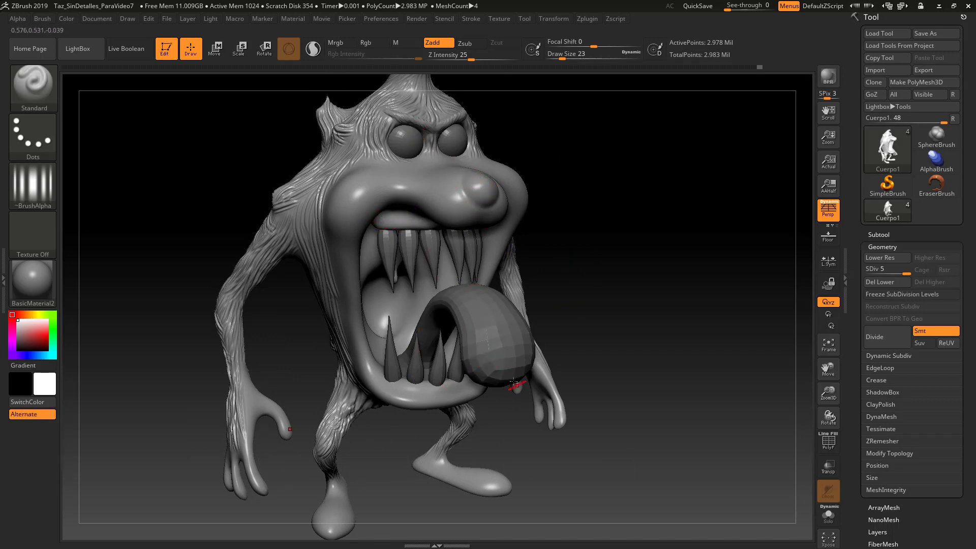
left_click_drag(575, 430, 627, 239)
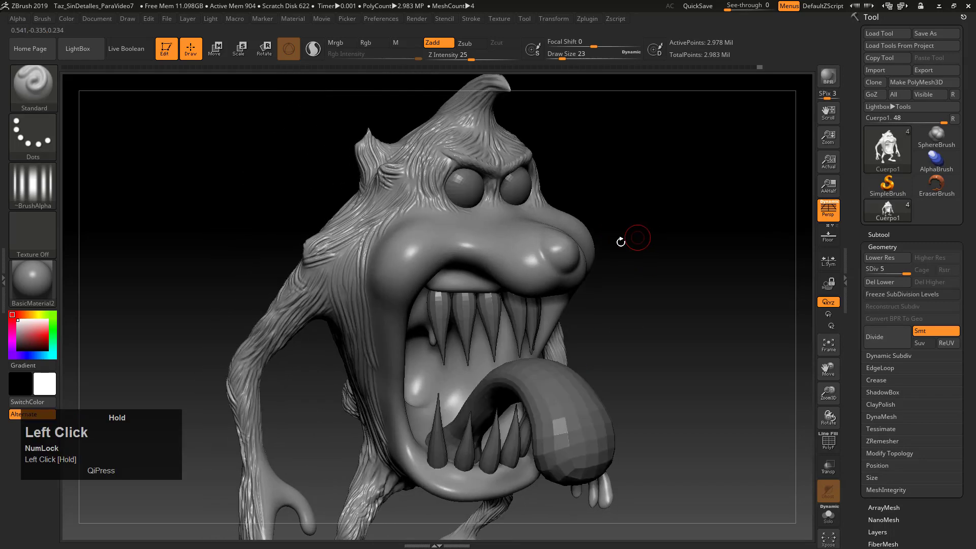
left_click(568, 253, "alt")
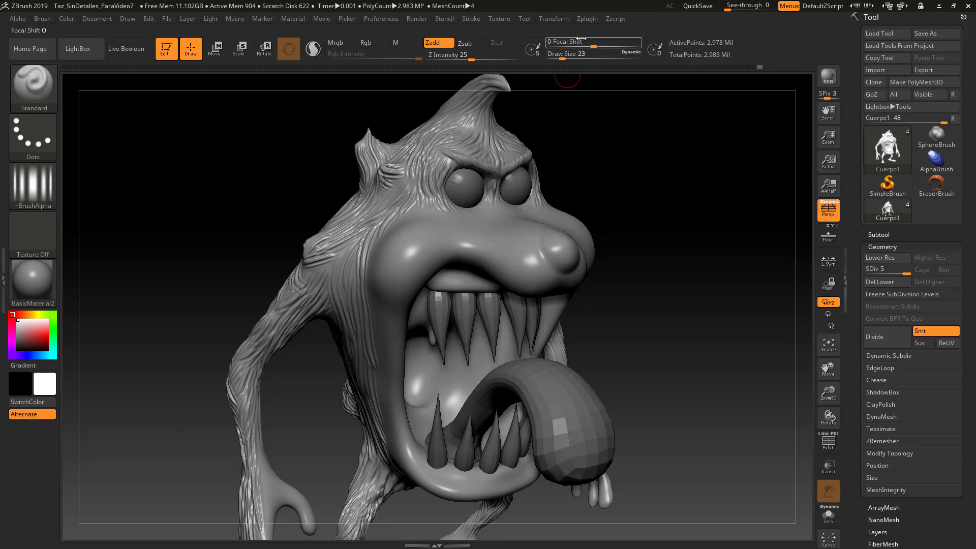
left_click(589, 18)
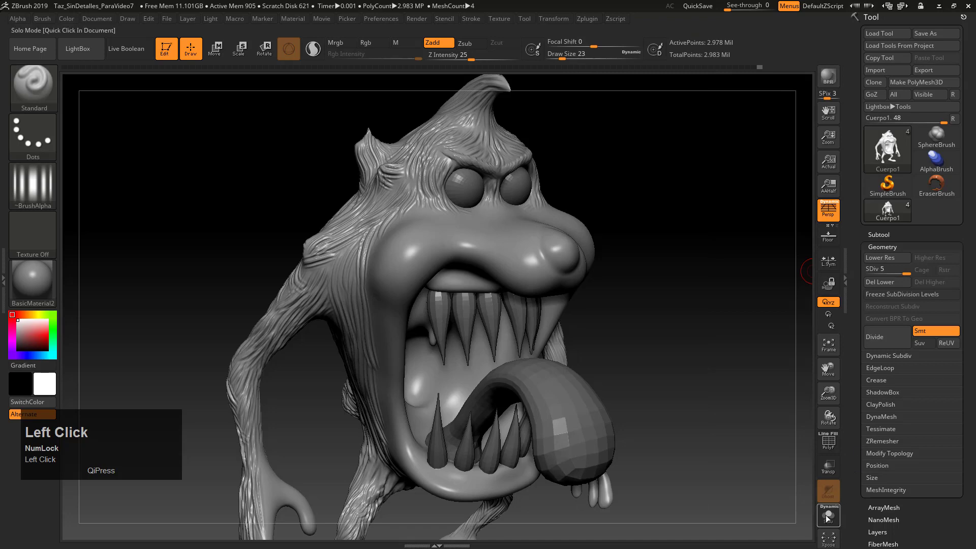
left_click(825, 518)
mouse_move(617, 305)
left_mouse_down("alt")
mouse_move(610, 320)
mouse_move(636, 372)
mouse_move(746, 353)
mouse_move(703, 407)
left_mouse_up("alt")
key("s")
left_click_drag(498, 341, 492, 339)
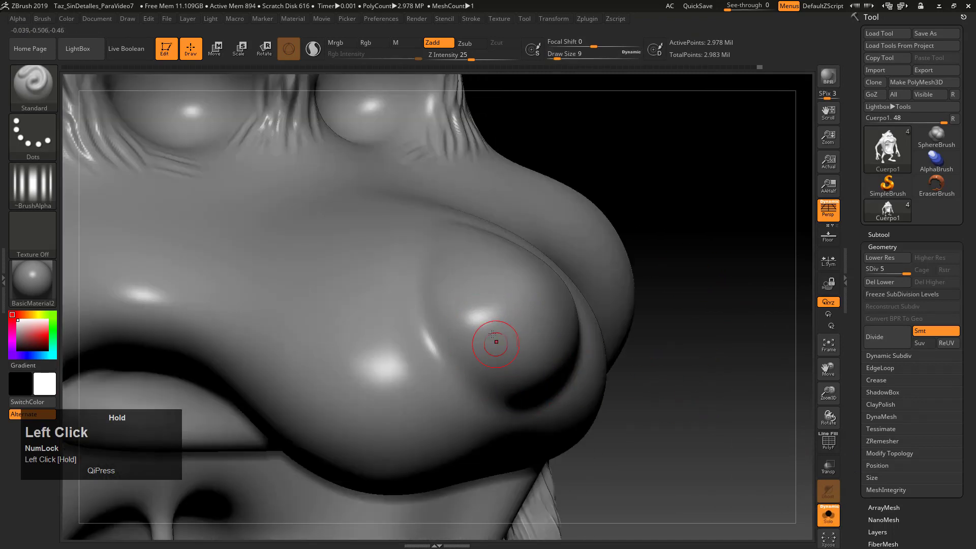
Paint a mask band around the base of the monster's nose with the MaskPen brush.
mouse_move(450, 224)
left_mouse_down("ctrl")
mouse_move(437, 299)
mouse_move(460, 339)
mouse_move(508, 384)
left_mouse_up("ctrl")
left_click_drag(684, 334, 671, 326, "ctrl")
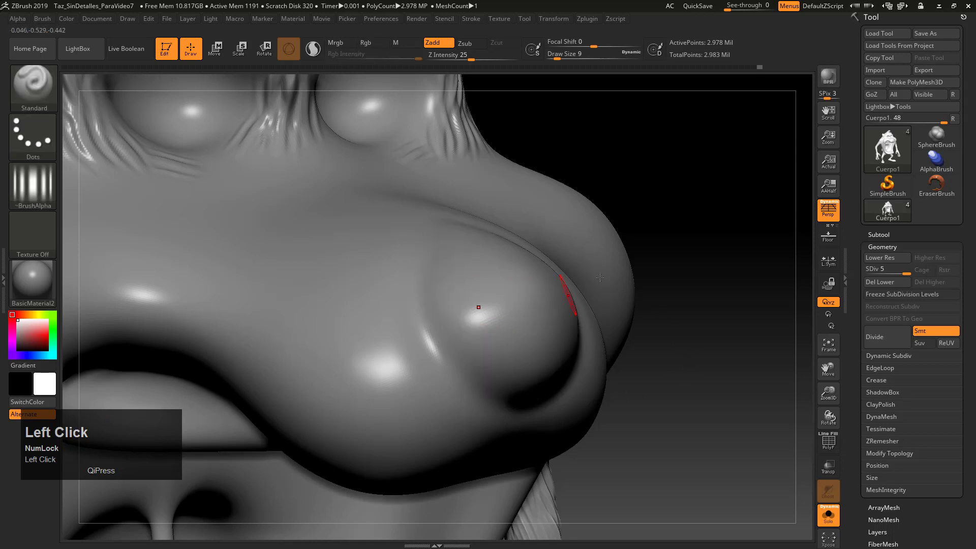
key("ctrl+z")
mouse_move(650, 188)
left_mouse_down()
mouse_move(625, 143)
mouse_move(497, 268)
left_mouse_up()
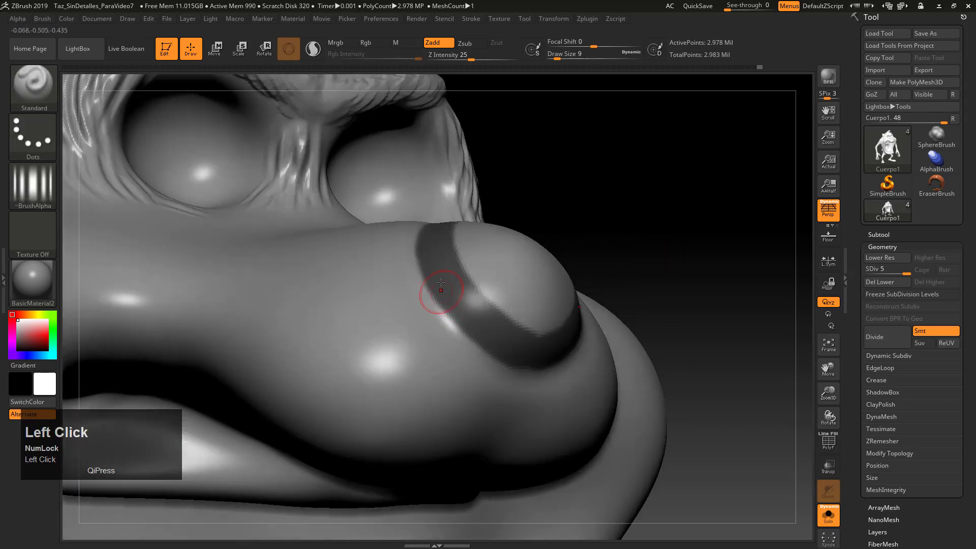
left_click(433, 251, "ctrl")
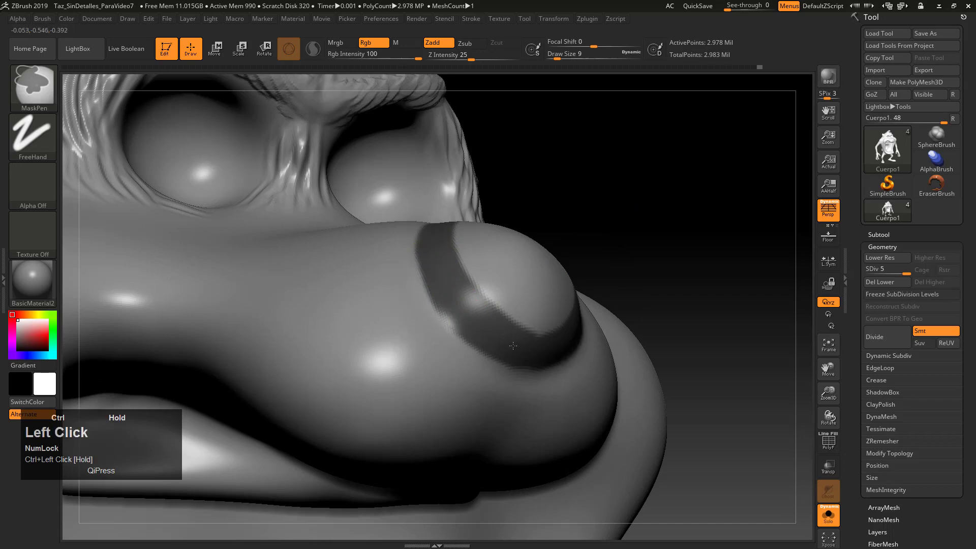
left_click_drag(533, 350, 552, 347, "ctrl")
Fill the rest of the nose with the mask and invert it so that only the nose can be sculpted.
left_click_drag(644, 242, 603, 286)
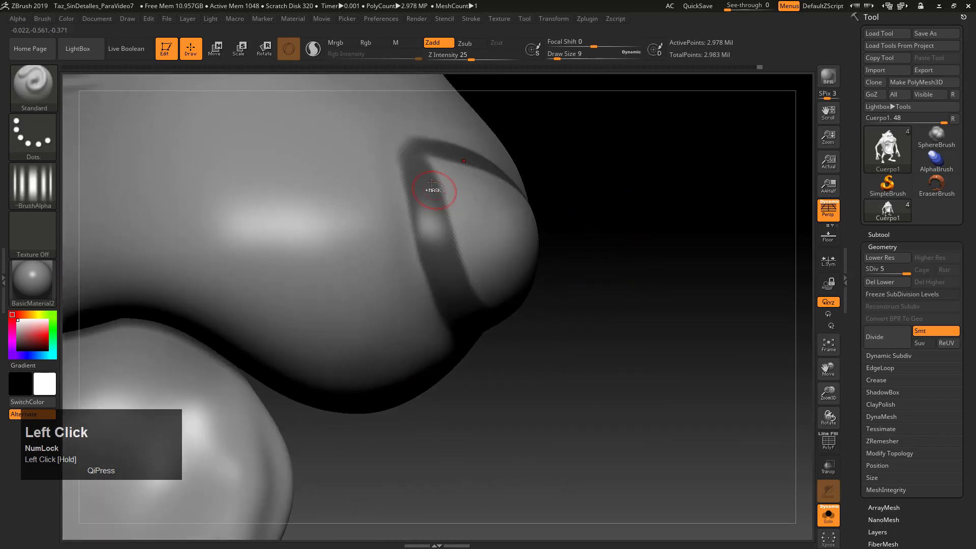
mouse_move(432, 183)
left_mouse_down("ctrl")
mouse_move(475, 224)
mouse_move(498, 285)
left_mouse_up("ctrl")
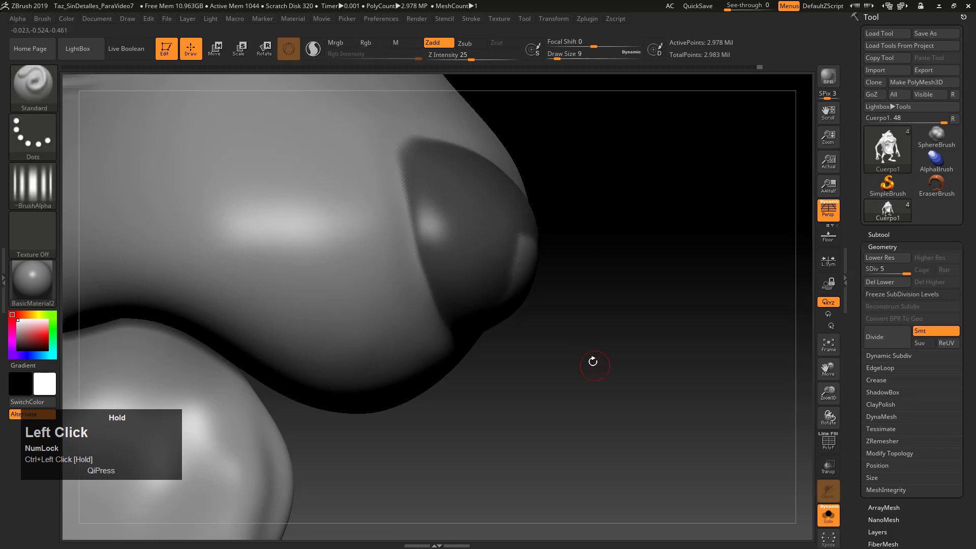
left_click_drag(592, 362, 529, 315)
mouse_move(490, 242)
left_mouse_down("ctrl")
mouse_move(498, 224)
mouse_move(489, 228)
left_mouse_up("ctrl")
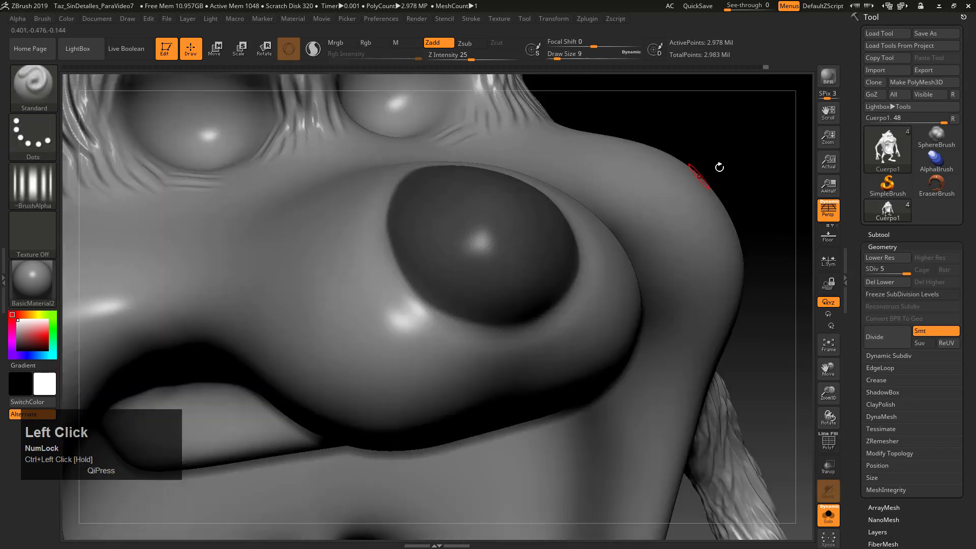
left_click(715, 134, "ctrl")
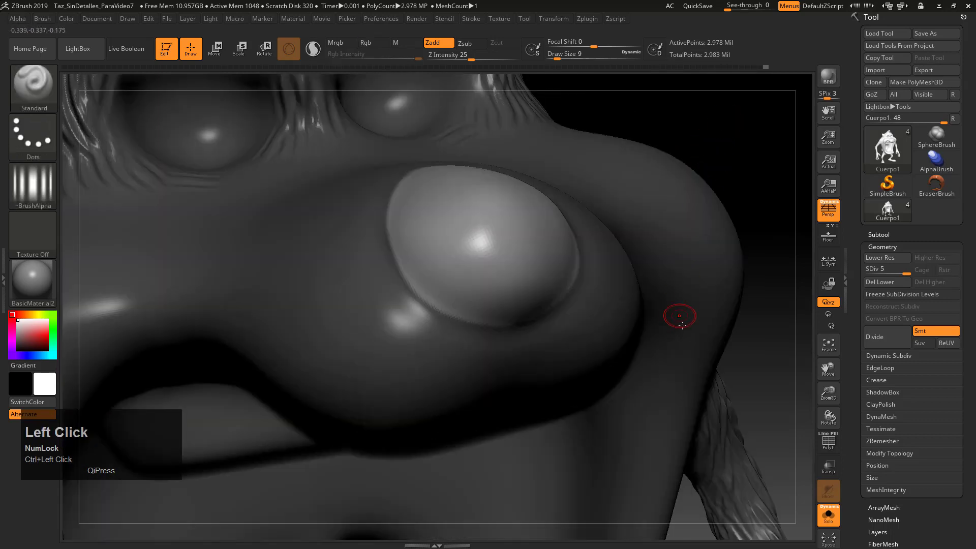
left_click(742, 135, "ctrl")
left_click(752, 135, "ctrl")
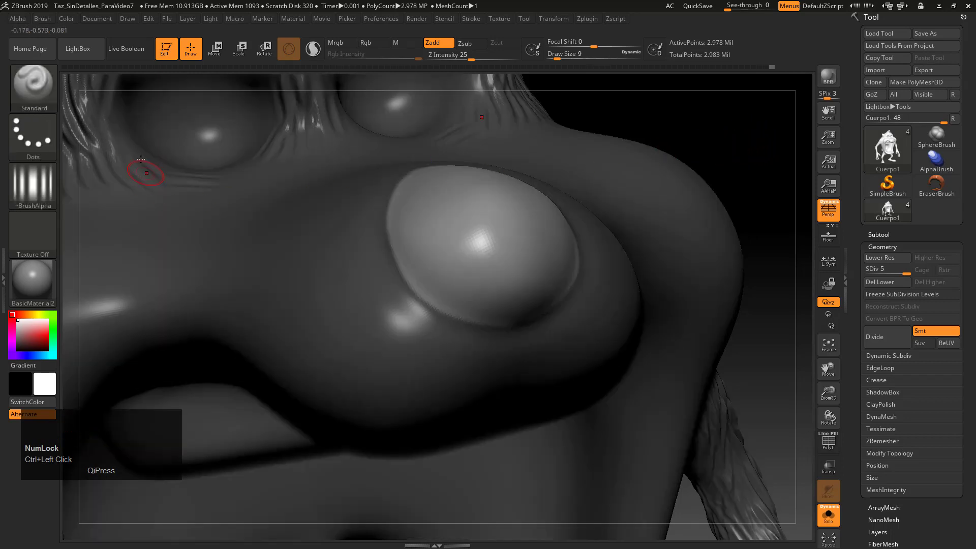
Set the Standard brush to the DragRect stroke and load the Leathery Skin88 alpha.
left_click(48, 145)
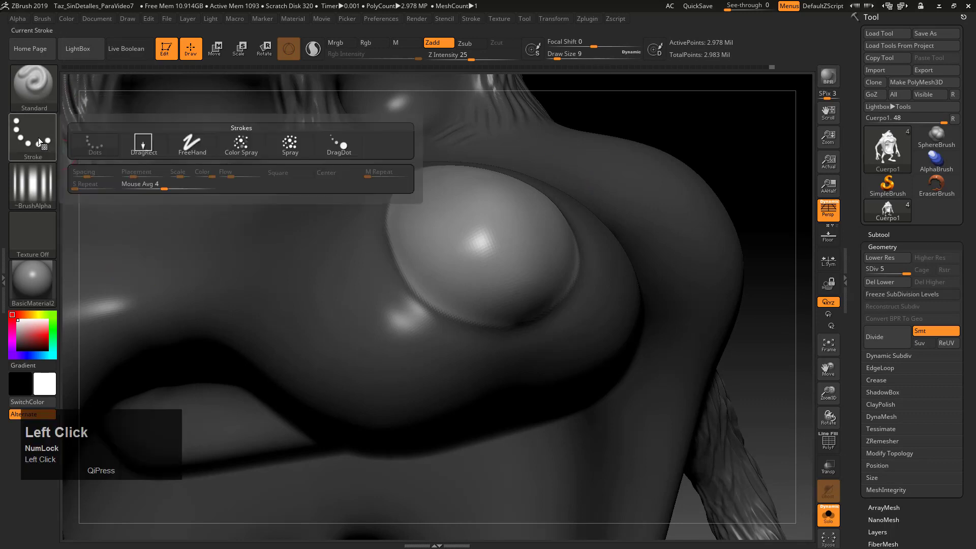
left_click(144, 153)
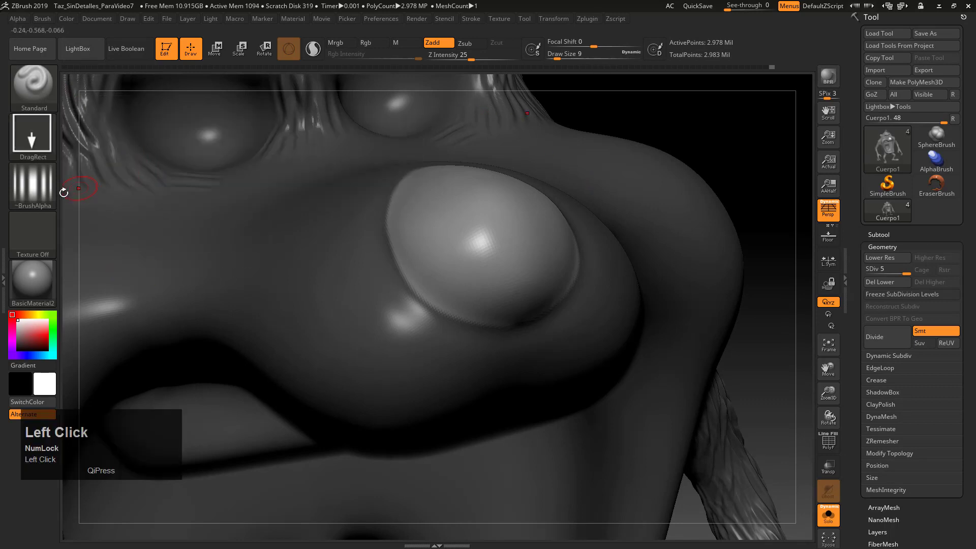
left_click(38, 191)
left_click_drag(718, 157, 677, 131, "alt")
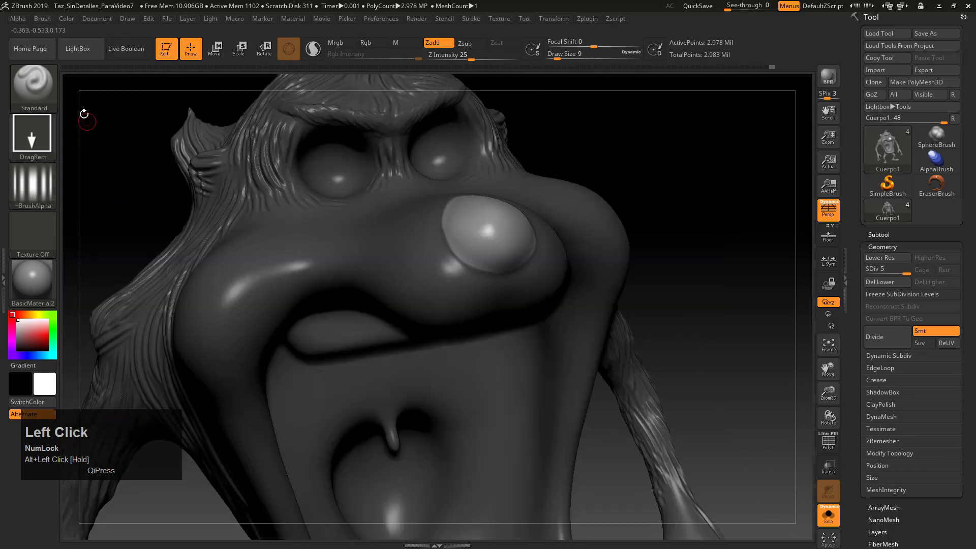
left_click(78, 49)
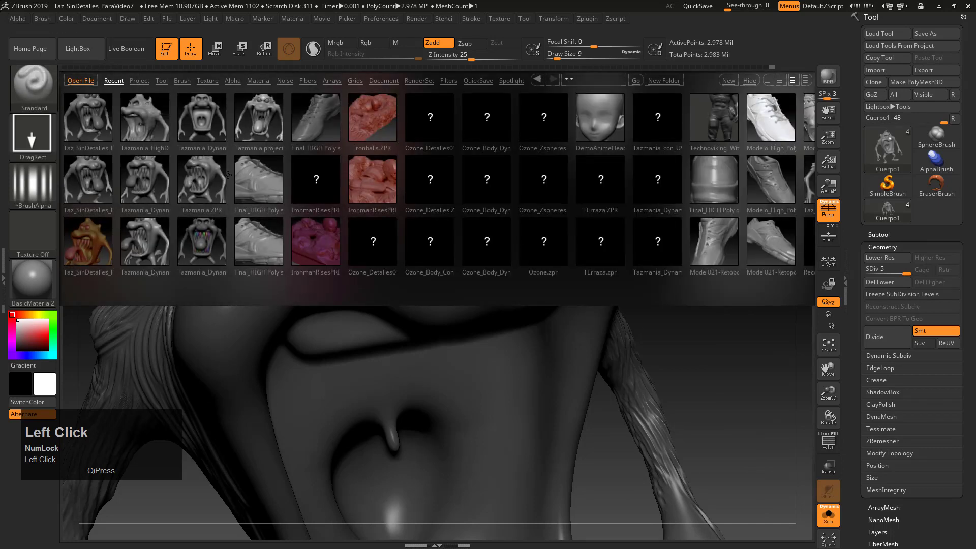
left_click(232, 81)
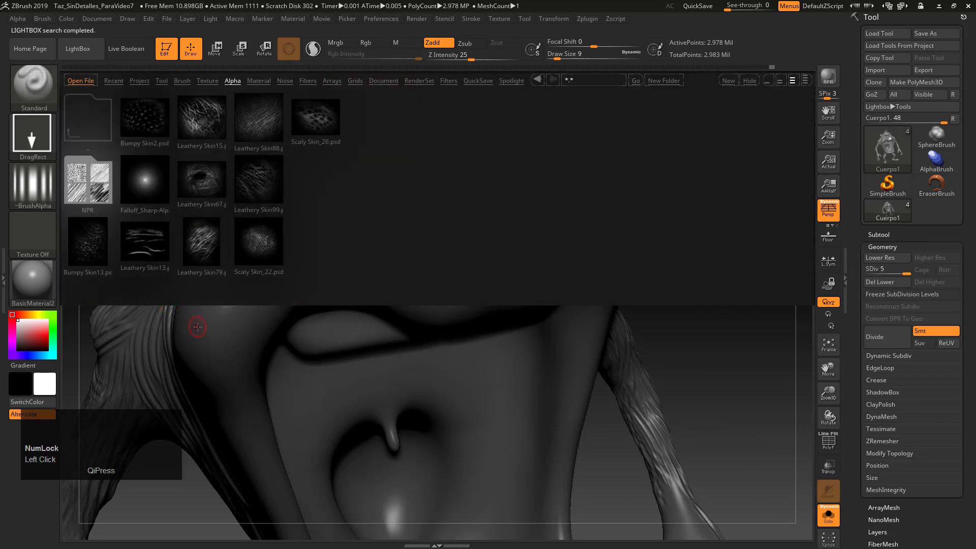
left_click(259, 120)
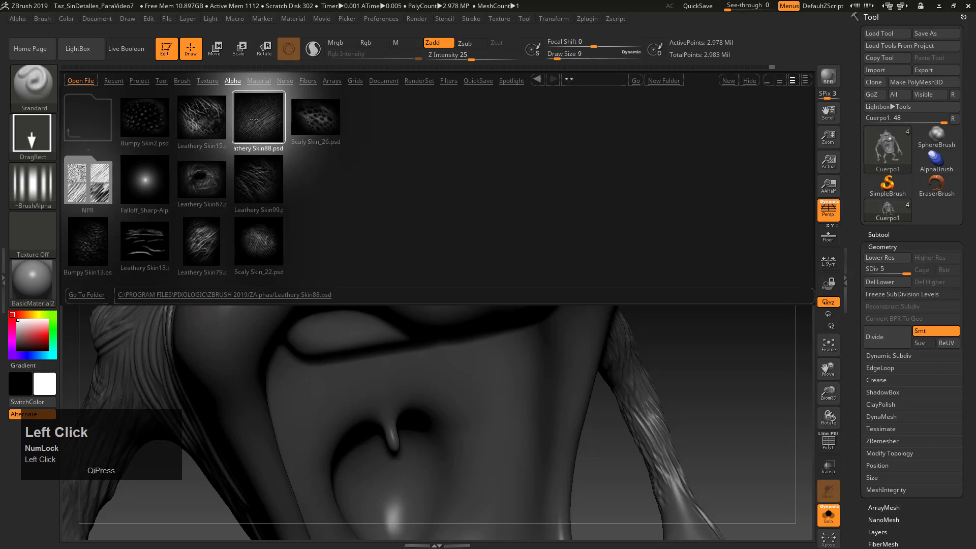
double_click(256, 117)
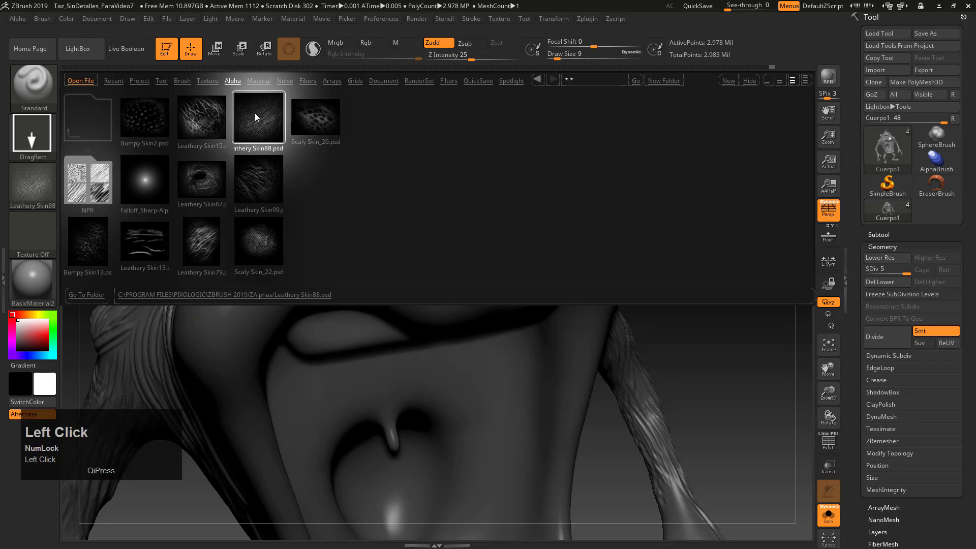
left_click(77, 48)
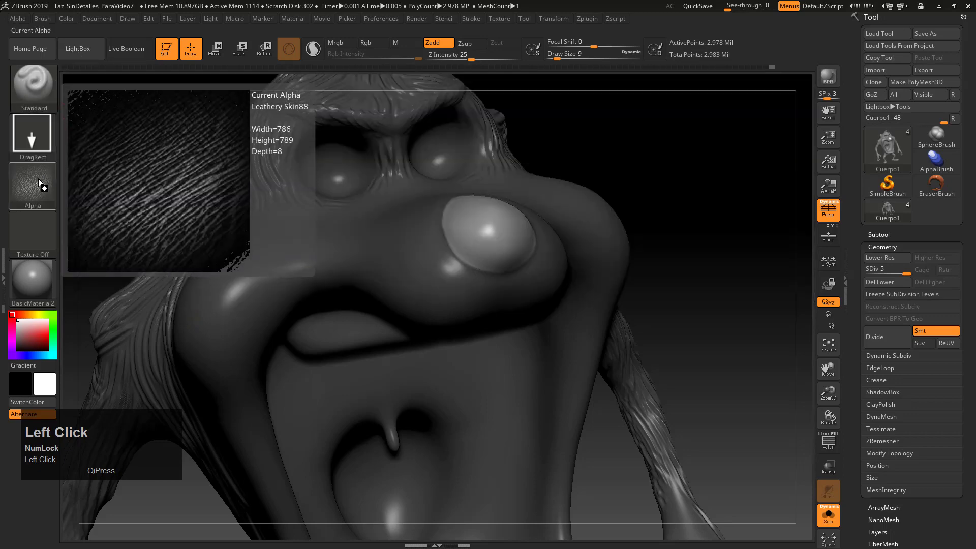
Turn off symmetry and try a Leathery Skin88 stamp on the nose, undoing the stamp.
left_click_drag(703, 175, 712, 285)
left_click_drag(751, 209, 752, 264, "alt")
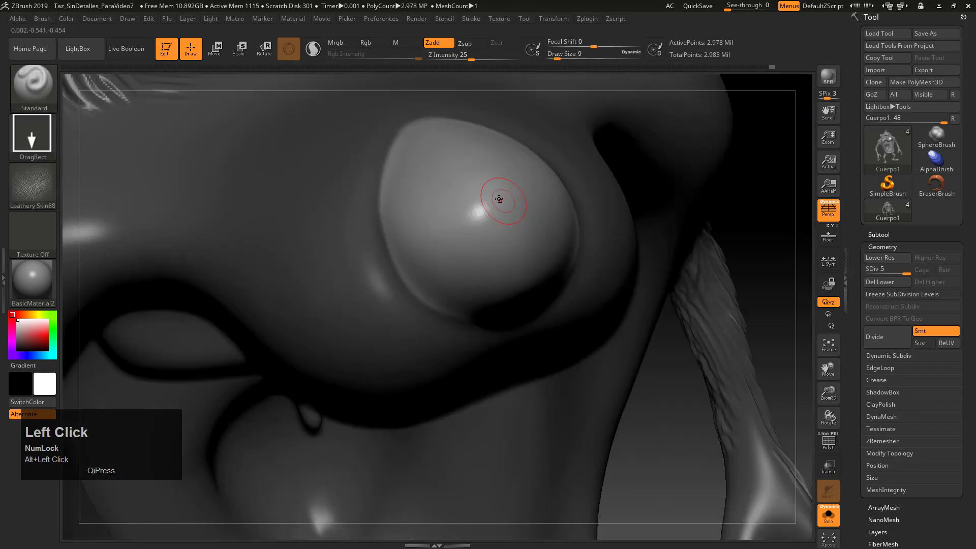
key("x")
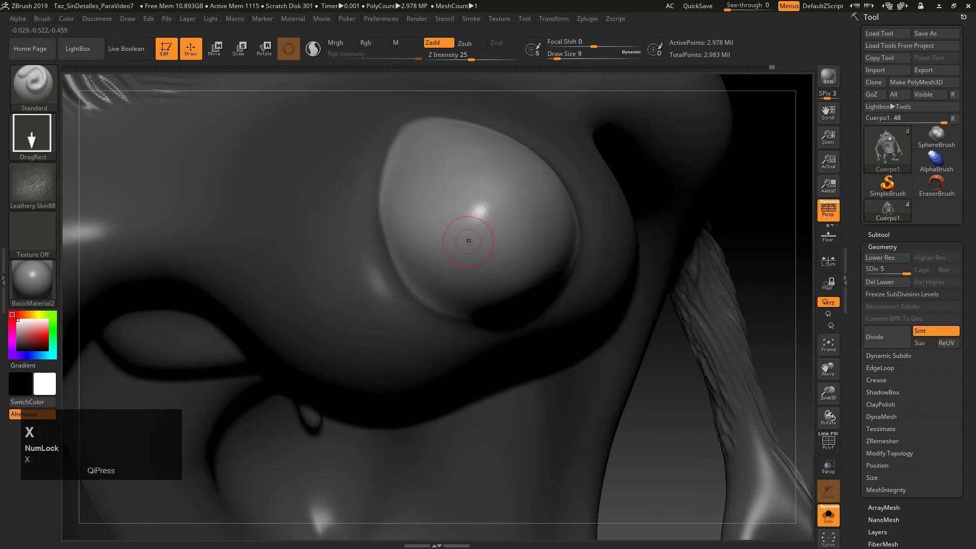
left_click_drag(453, 205, 475, 250)
key("ctrl+z")
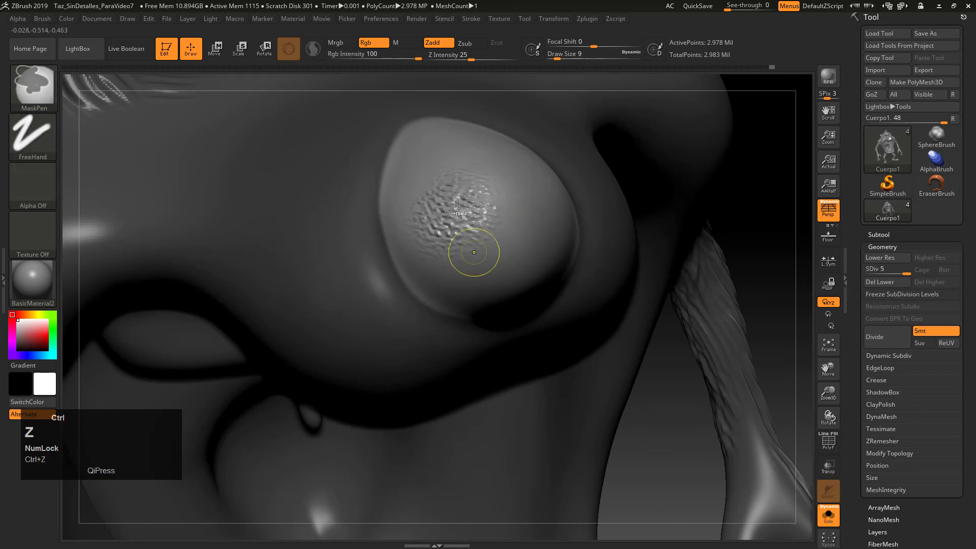
Try covering the whole unmasked nose with recessed Leathery Skin88 wrinkles, and undo them.
left_click_drag(445, 179, 570, 280, "alt")
mouse_move(665, 384)
left_mouse_down()
mouse_move(692, 188)
mouse_move(684, 173)
left_mouse_up()
left_click_drag(647, 227, 674, 256, "alt")
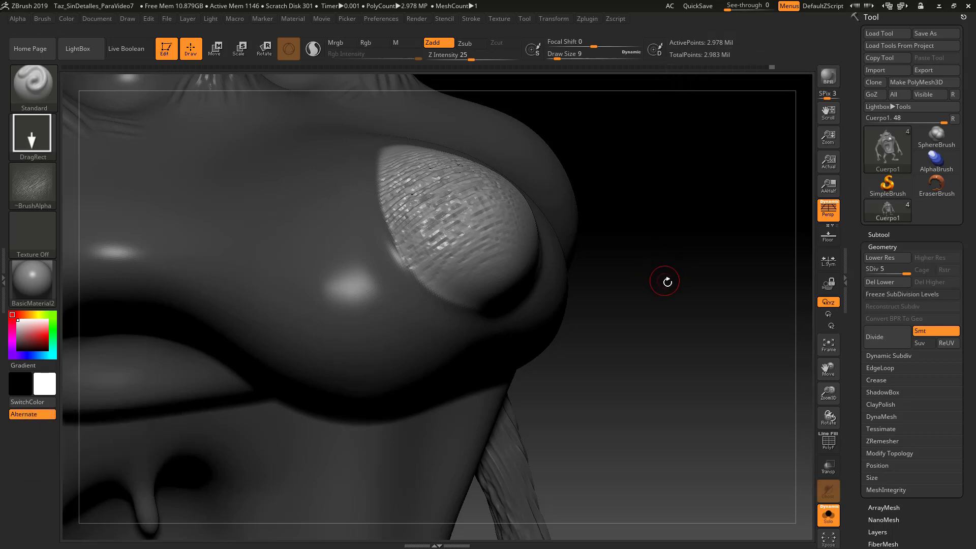
key("ctrl+z")
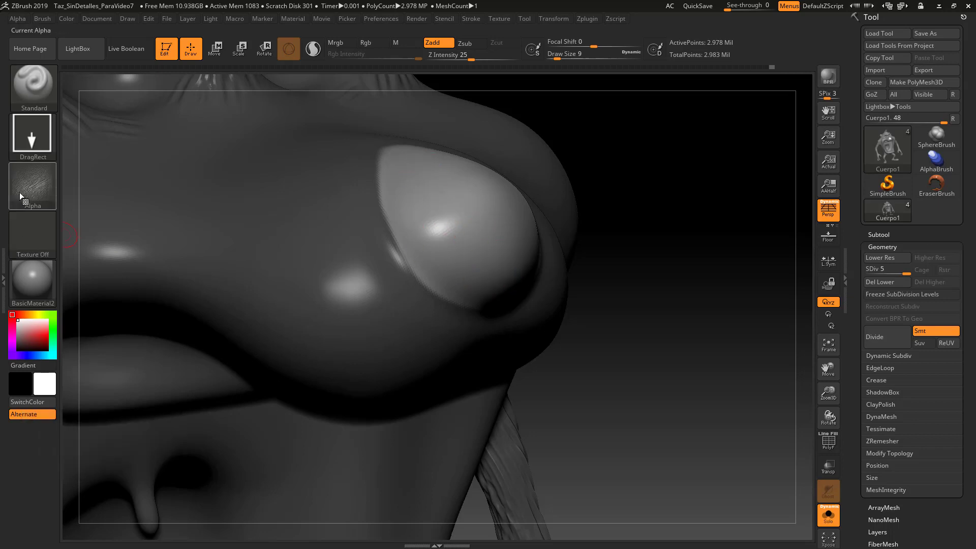
Clear the mask and subdivide the body to subdivision level 6.
left_click_drag(658, 322, 641, 309)
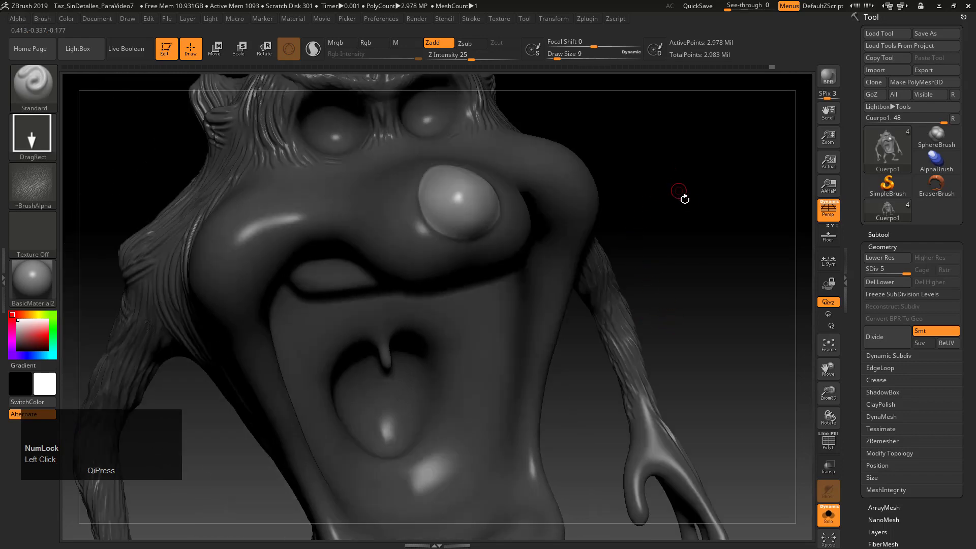
left_click(729, 275, "ctrl")
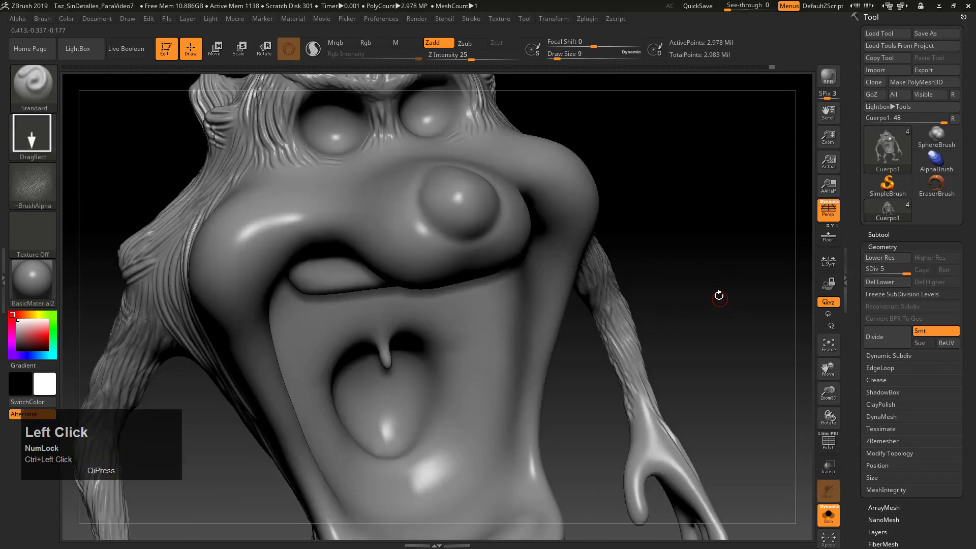
key("ctrl")
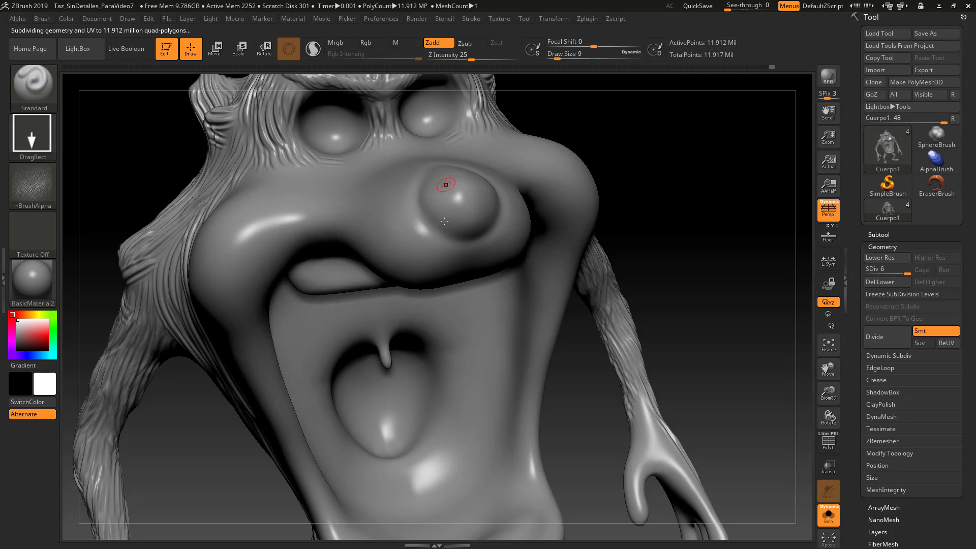
Try a small leathery skin stamp on the nose of the subdivided body at Z Intensity 25, and undo it.
left_click_drag(724, 246, 392, 299)
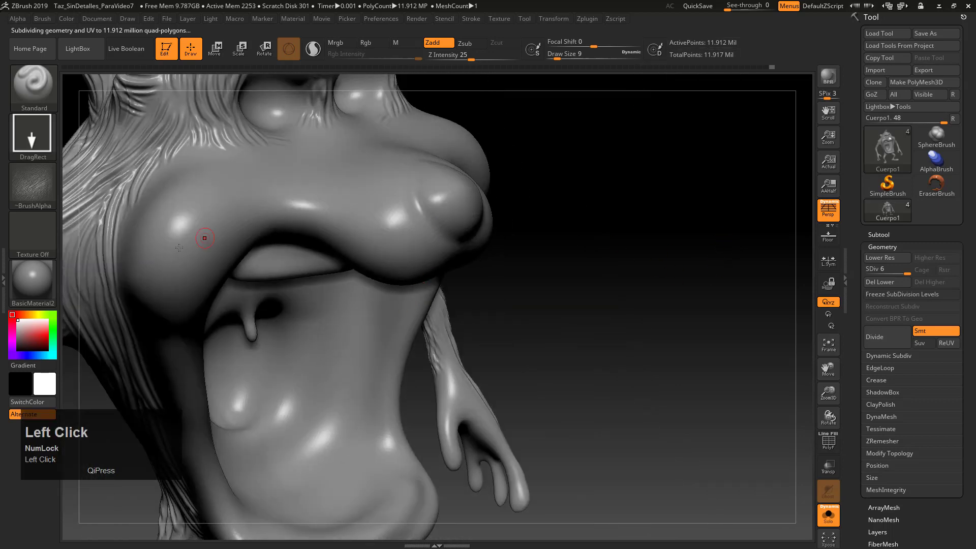
left_click_drag(629, 229, 624, 288, "alt")
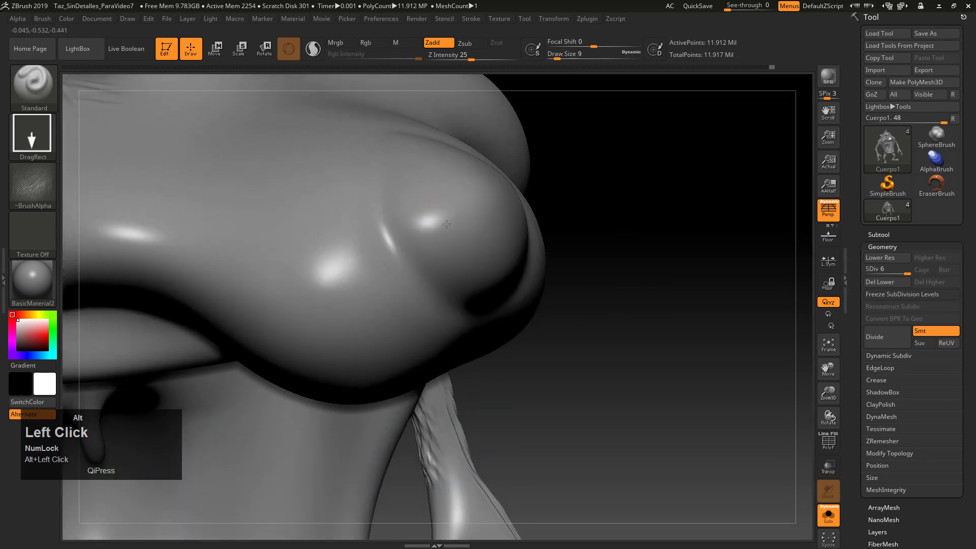
left_click_drag(446, 224, 475, 247)
key("ctrl+z")
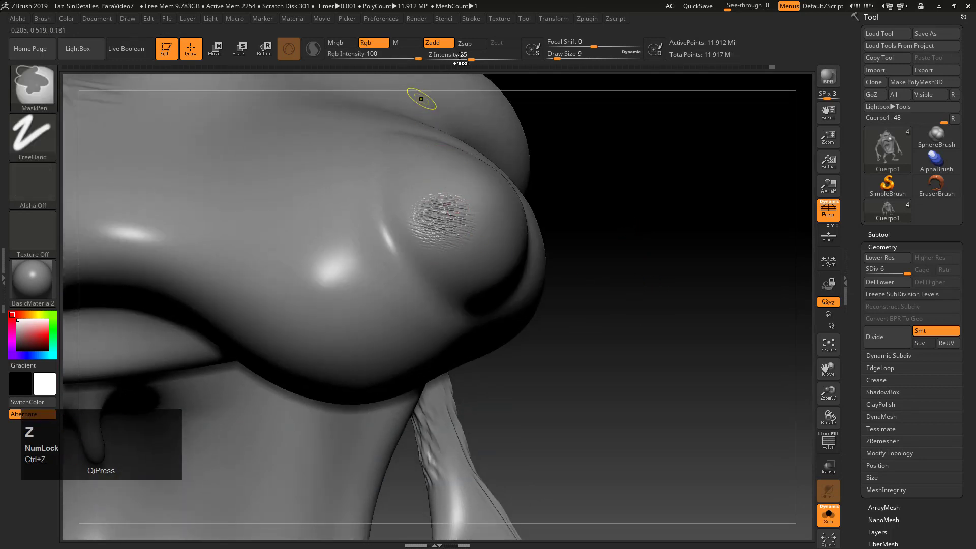
Try a recessed leathery skin stamp on the nose at Z Intensity 6, and undo it.
left_click_drag(471, 56, 449, 58)
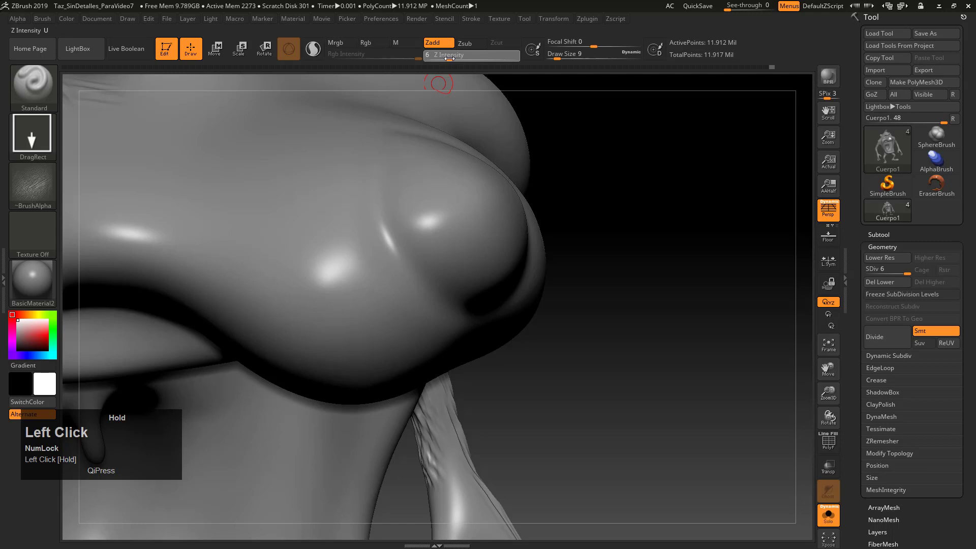
left_click(445, 235, "alt")
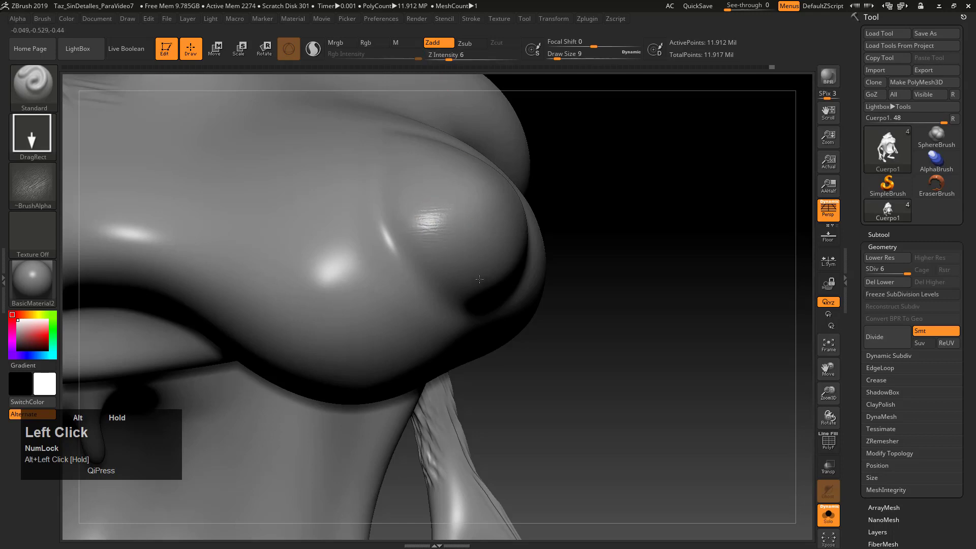
key("ctrl+z")
key("ctrl+z")
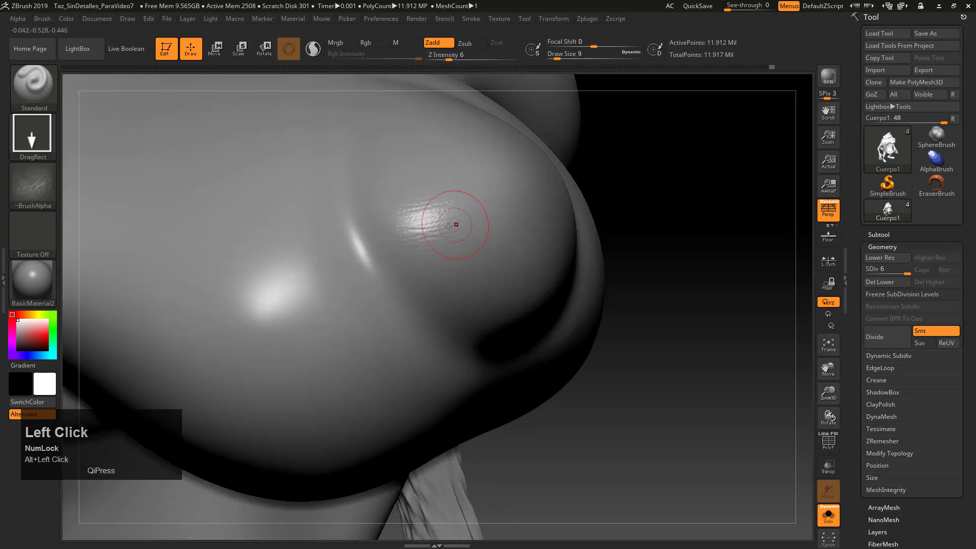
Set Z Intensity to 10, test a recessed leathery skin stamp on the nose, and undo the stamp.
left_click(455, 59)
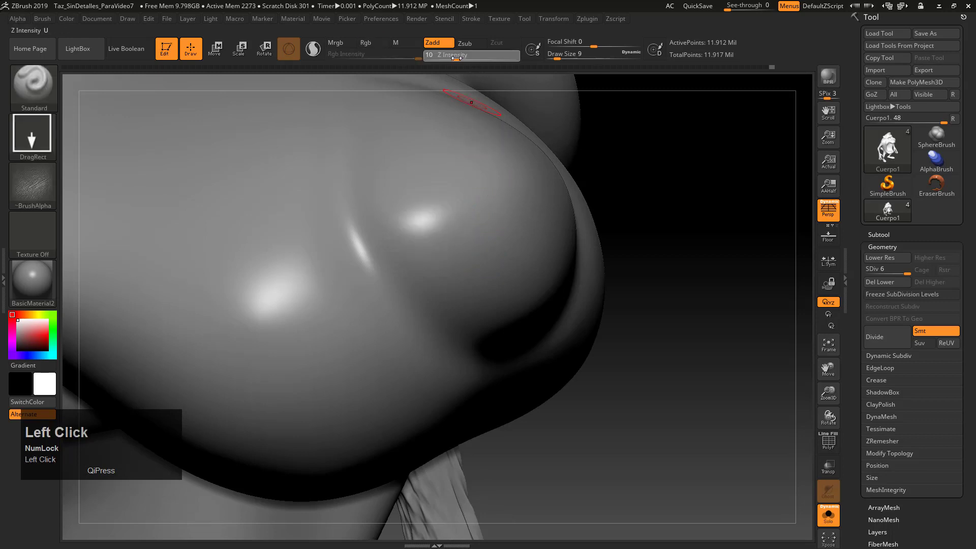
mouse_move(719, 268)
left_mouse_down("alt")
mouse_move(661, 175)
mouse_move(639, 275)
left_mouse_up("alt")
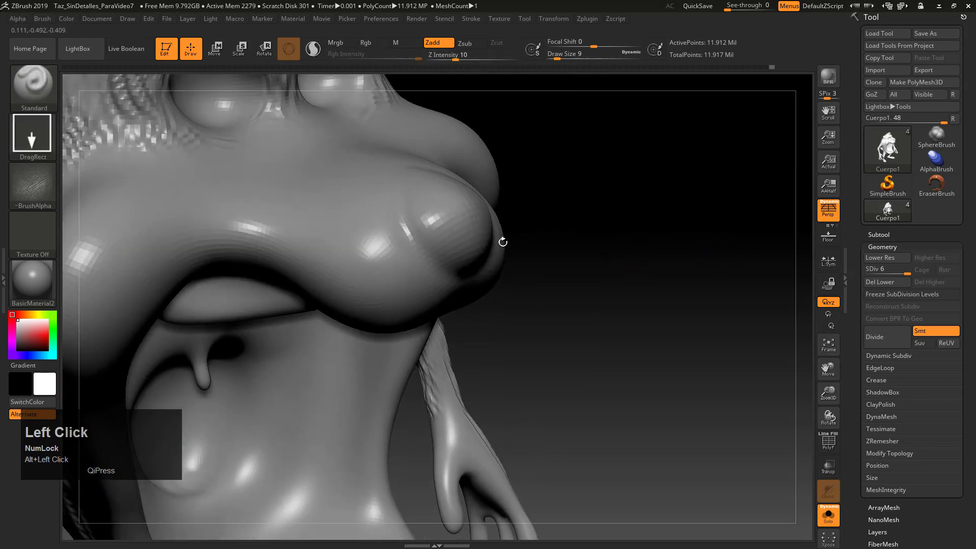
left_click_drag(501, 242, 446, 217, "alt")
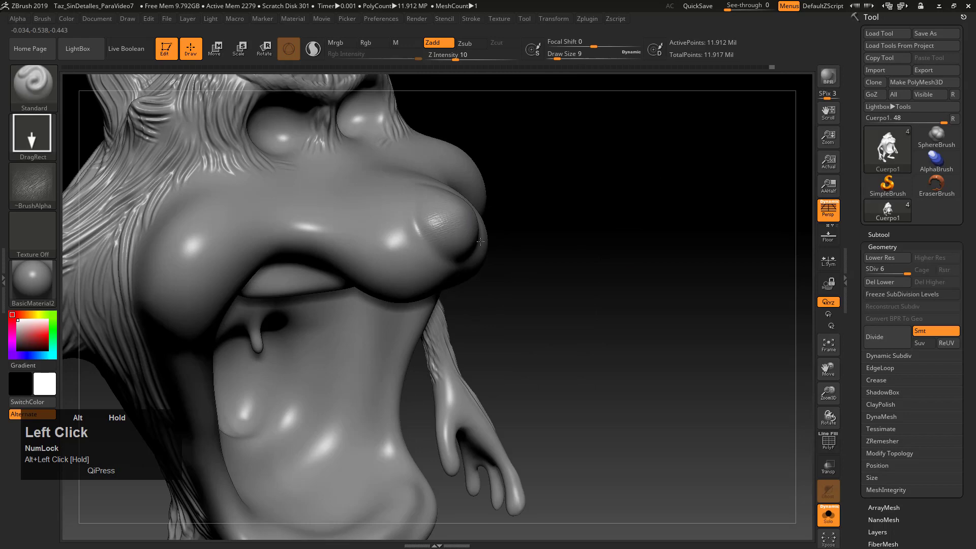
mouse_move(571, 308)
left_mouse_down()
mouse_move(651, 188)
mouse_move(685, 284)
mouse_move(655, 178)
mouse_move(677, 276)
mouse_move(695, 293)
left_mouse_up()
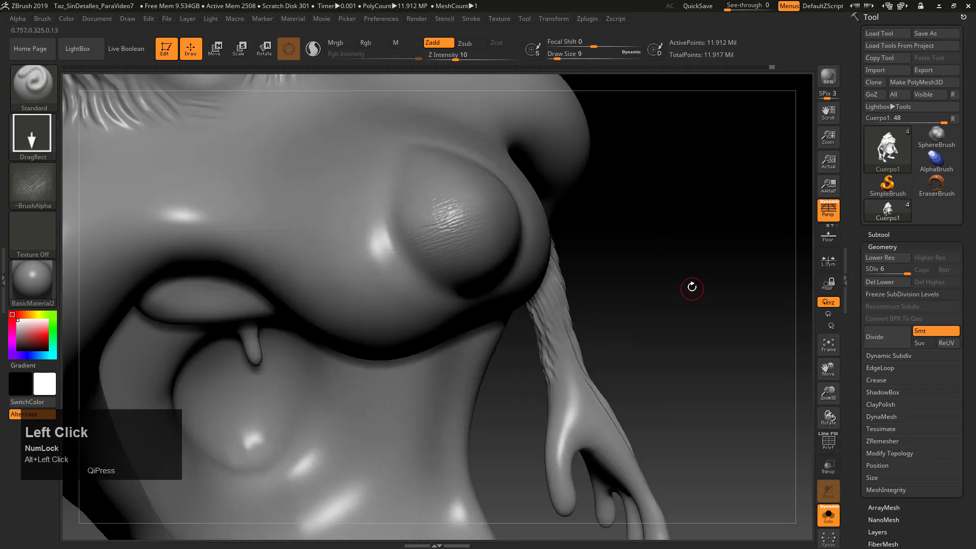
key("ctrl+z")
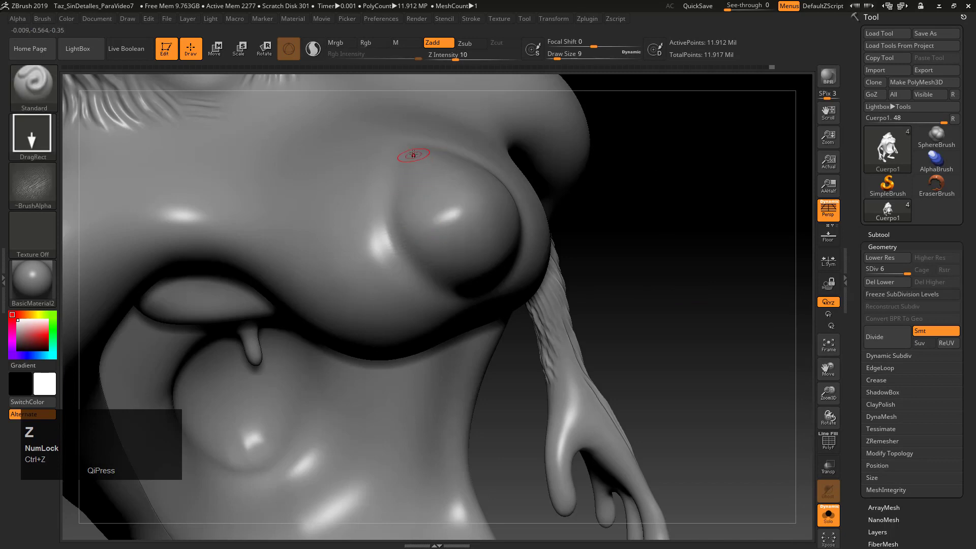
Turn on symmetry and paint a mask over the whole nose.
key("x")
mouse_move(408, 176)
left_mouse_down("ctrl")
mouse_move(406, 226)
mouse_move(429, 269)
mouse_move(465, 289)
mouse_move(458, 233)
mouse_move(478, 244)
mouse_move(437, 176)
left_mouse_up("ctrl")
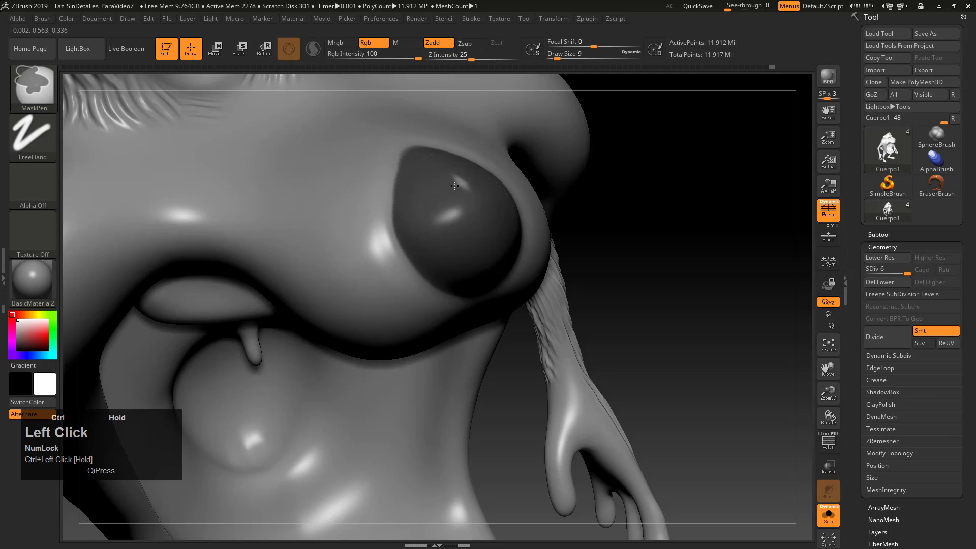
mouse_move(630, 226)
left_mouse_down()
mouse_move(508, 164)
mouse_move(560, 157)
mouse_move(403, 159)
left_mouse_up()
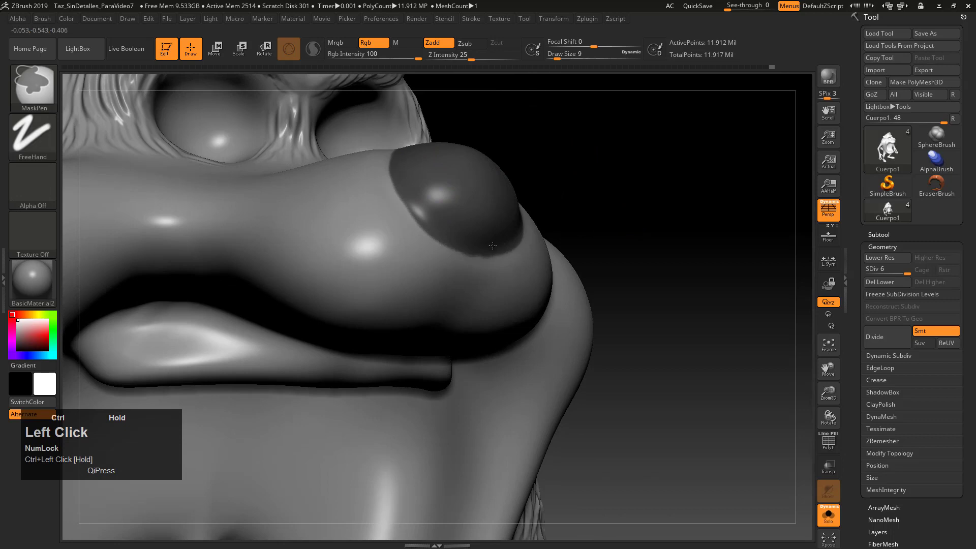
Clean up the mask's edge around the underside of the nose and invert the mask so only the nose can be sculpted.
left_click_drag(493, 246, 498, 248, "ctrl")
left_click_drag(496, 272, 488, 271, "ctrl+alt")
mouse_move(425, 246)
left_mouse_down("ctrl+alt")
mouse_move(407, 212)
mouse_move(435, 257)
mouse_move(420, 238)
left_mouse_up("ctrl+alt")
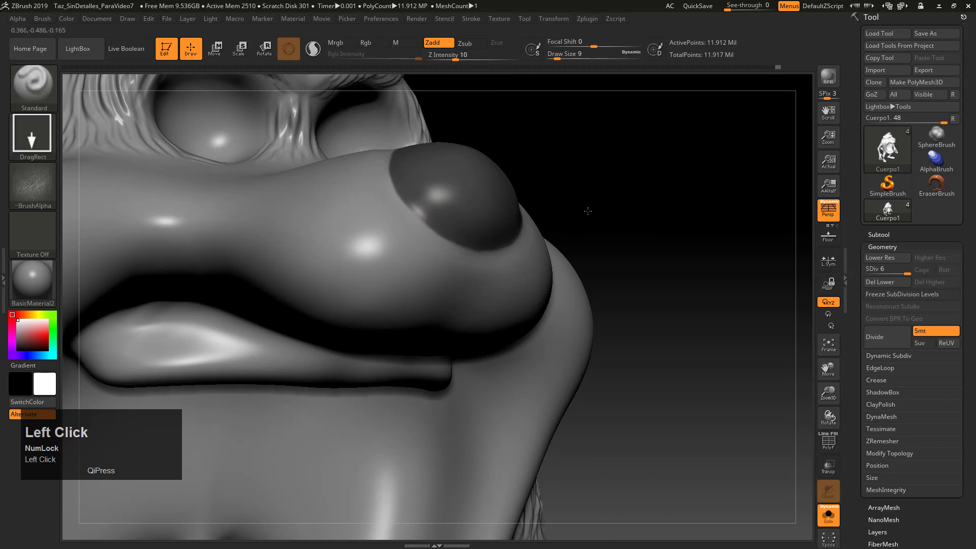
left_click_drag(583, 209, 551, 282)
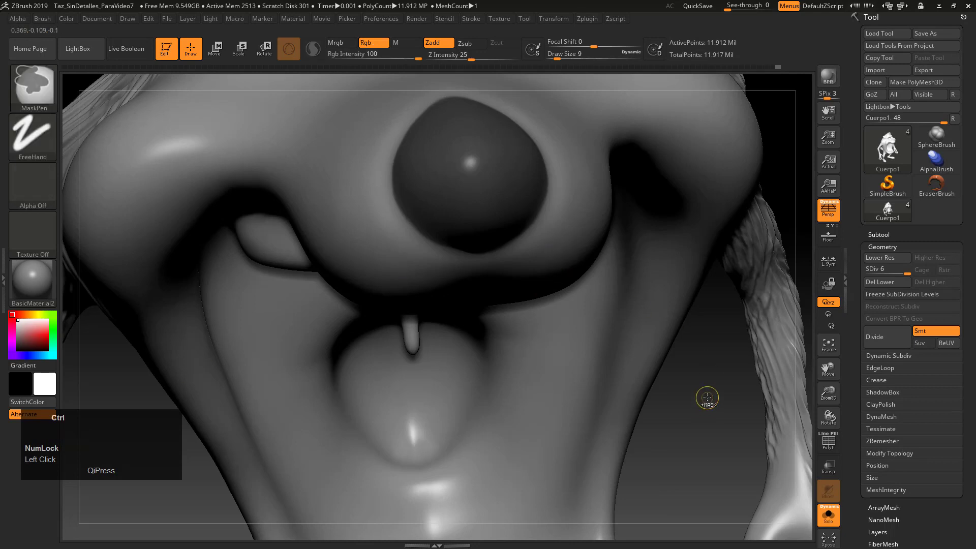
left_click(707, 401, "ctrl")
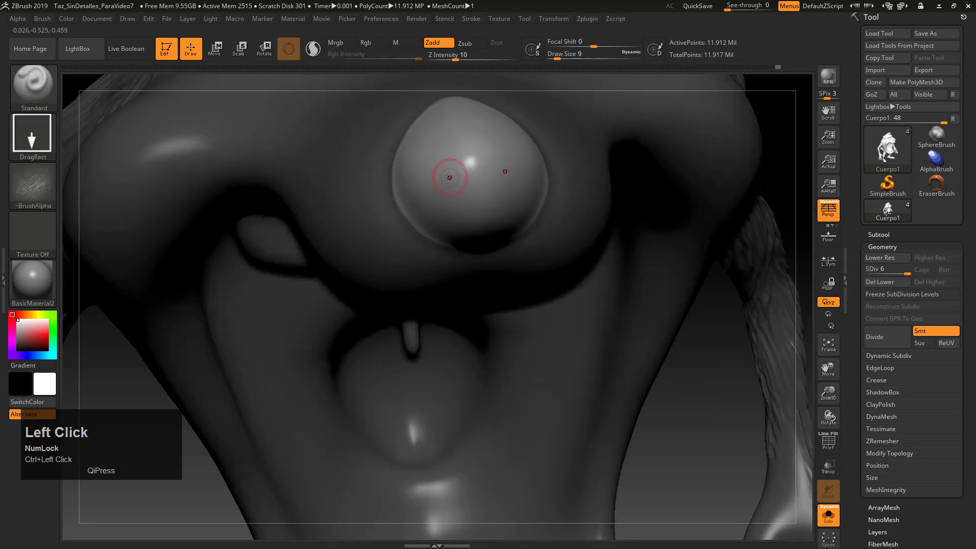
Try recessed leathery skin stamps on the side of the unmasked nose, and undo them.
left_click_drag(701, 383, 702, 355)
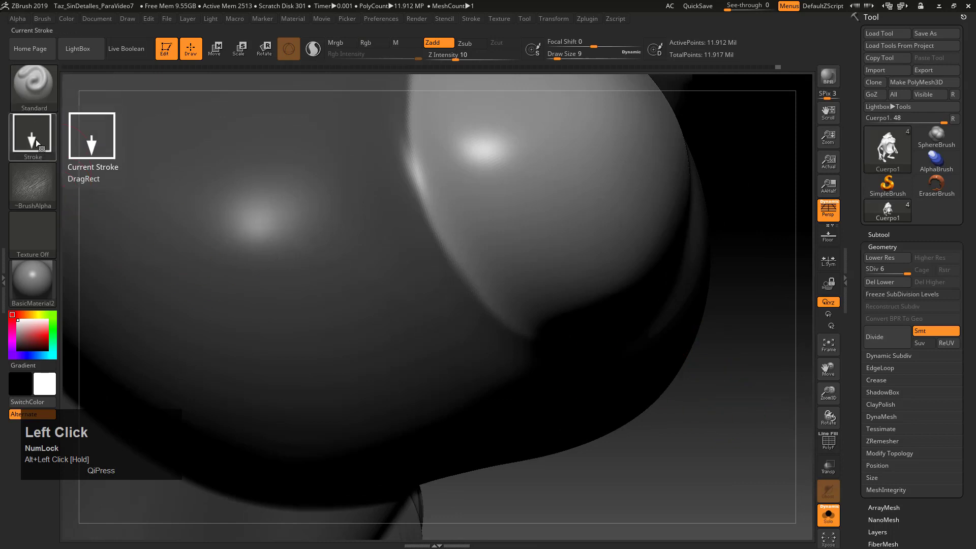
mouse_move(32, 184)
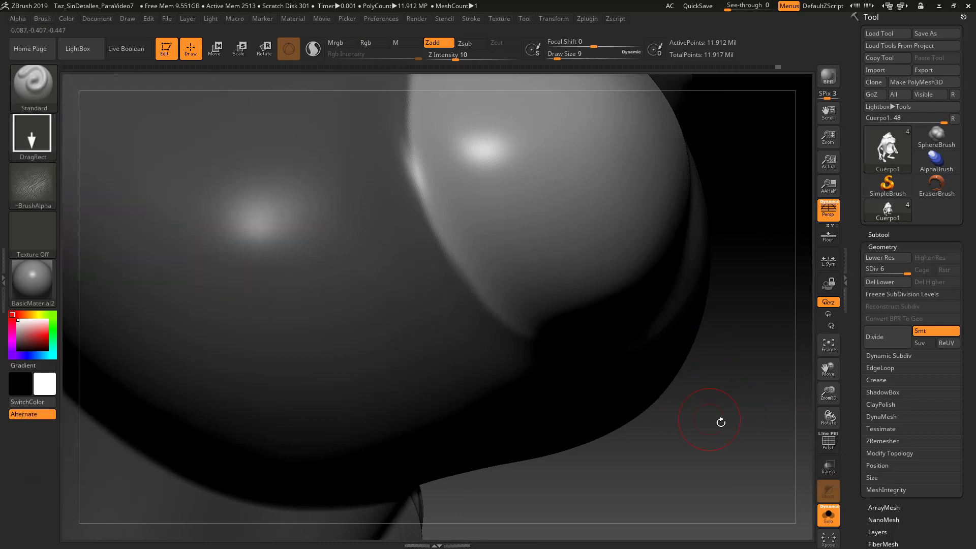
left_click_drag(722, 422, 602, 282)
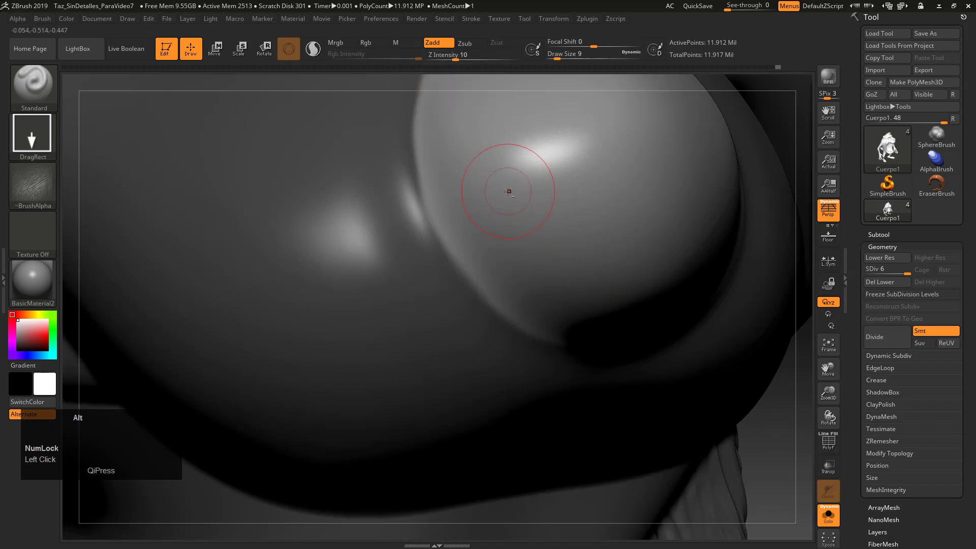
left_click_drag(505, 177, 523, 218)
left_click_drag(569, 244, 620, 243)
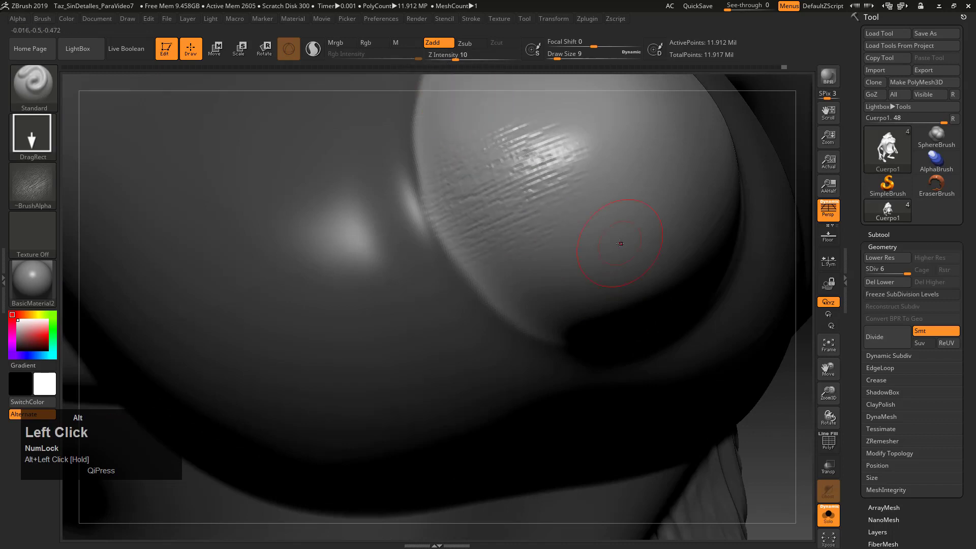
Stamp recessed leathery skin wrinkles over the front and lower half of the unmasked nose.
left_click_drag(781, 445, 737, 412, "alt")
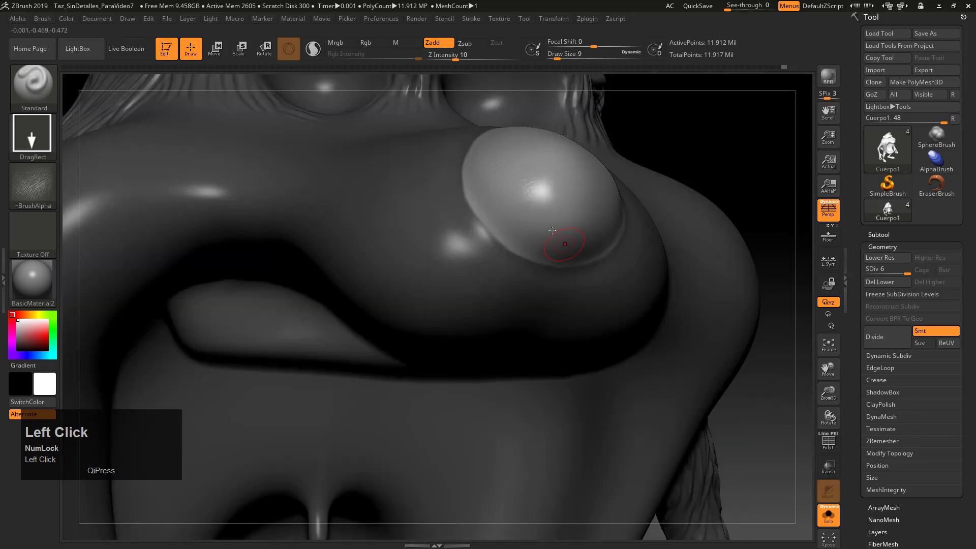
left_click_drag(531, 213, 624, 269, "alt")
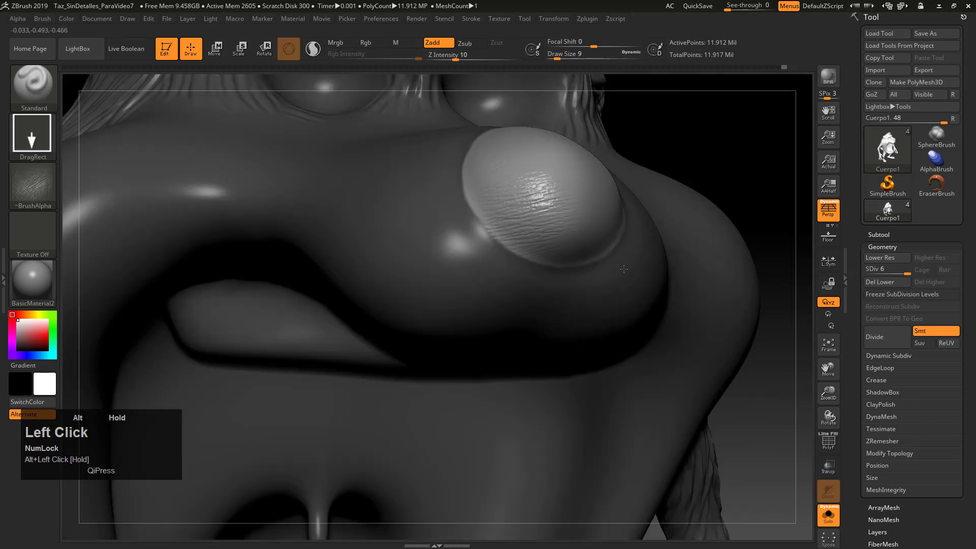
left_click_drag(703, 153, 777, 155)
left_click_drag(578, 200, 623, 267, "alt")
left_click_drag(136, 188, 131, 202)
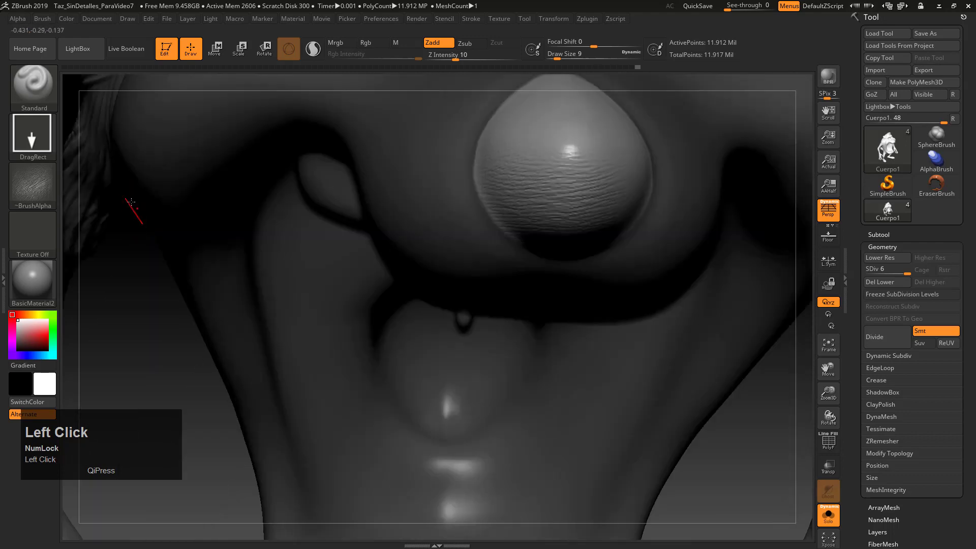
Extend the recessed leathery skin wrinkles over the upper front and one side of the nose.
left_click_drag(169, 352, 136, 486, "alt")
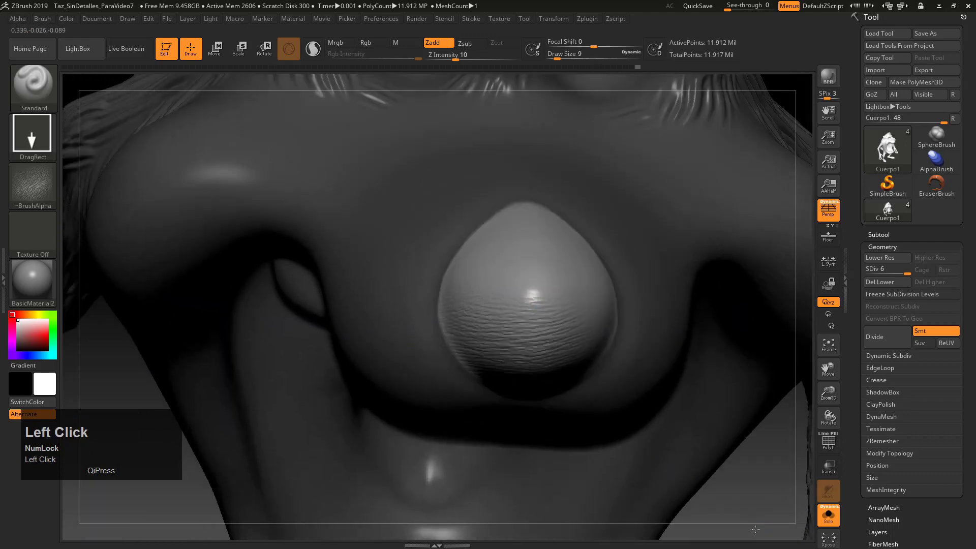
left_click_drag(755, 529, 541, 307)
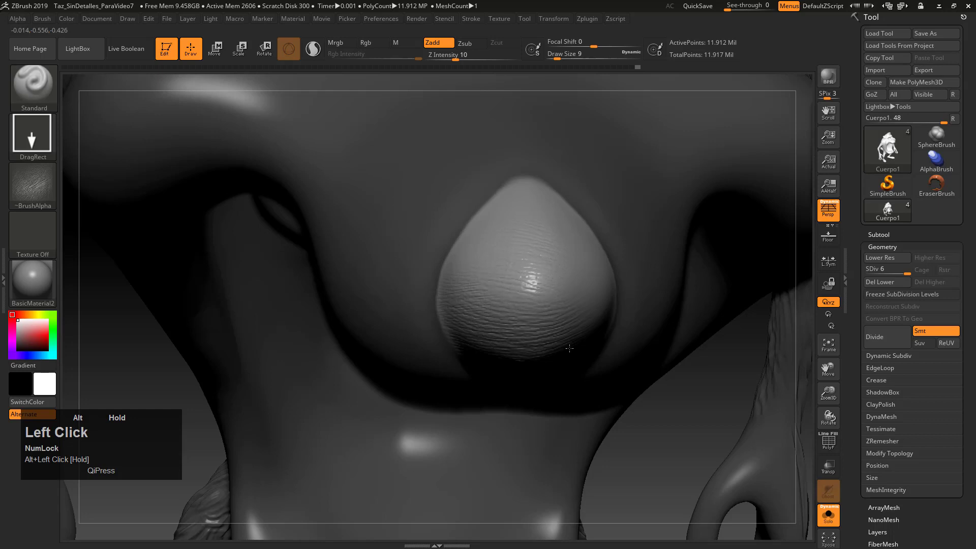
left_click_drag(684, 421, 542, 320)
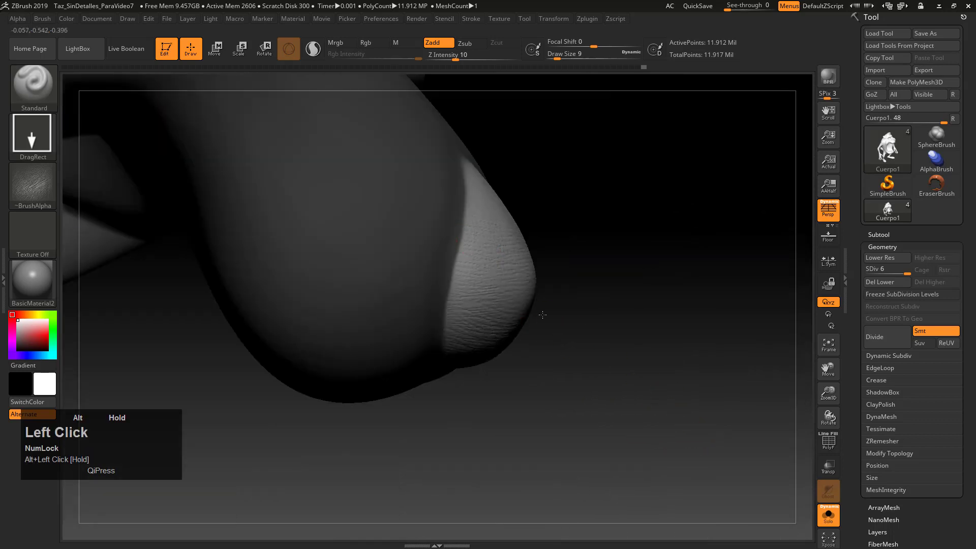
mouse_move(611, 279)
left_mouse_down()
mouse_move(559, 355)
mouse_move(557, 325)
left_mouse_up()
left_click_drag(511, 160, 581, 215, "alt")
left_click_drag(635, 341, 581, 239)
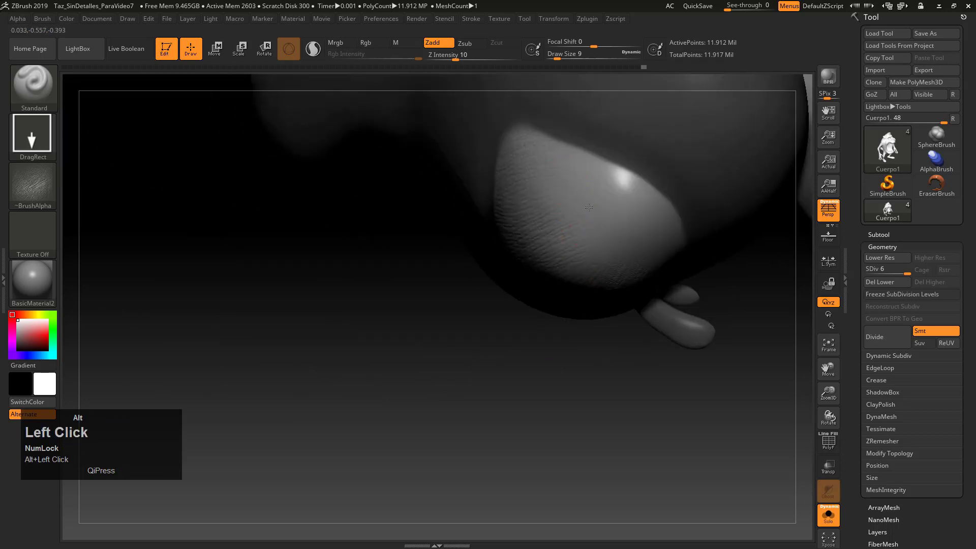
Cover the remaining smooth side and top of the nose with recessed leathery skin wrinkles, and clear the mask.
left_click_drag(593, 351, 654, 227)
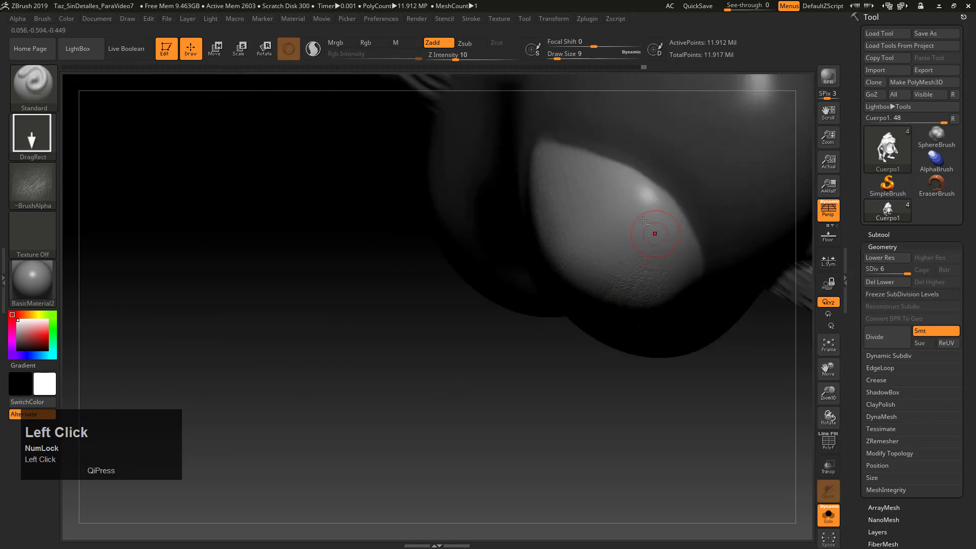
left_click_drag(616, 415, 643, 327)
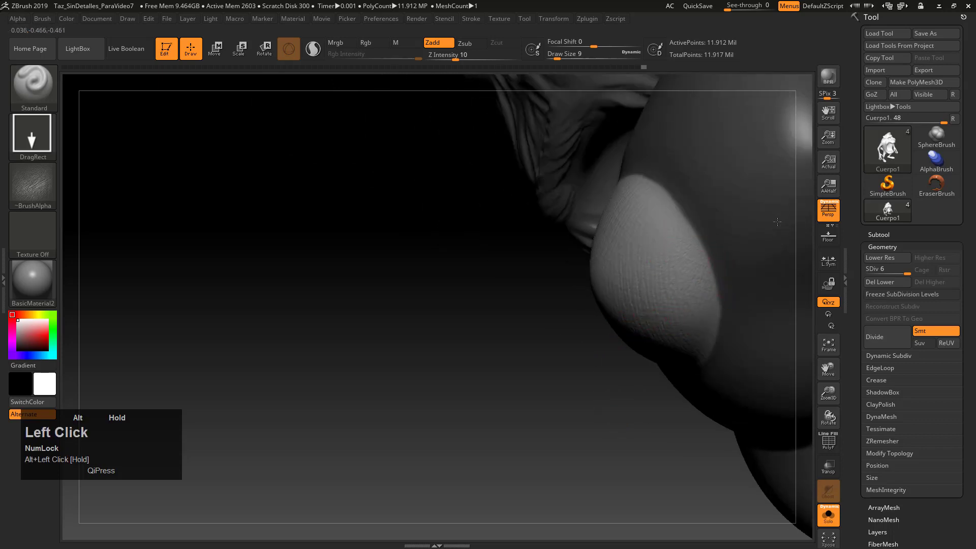
mouse_move(629, 351)
left_mouse_down("alt")
mouse_move(508, 296)
mouse_move(727, 337)
mouse_move(719, 161)
left_mouse_up("alt")
left_click_drag(752, 304, 776, 361)
left_click_drag(773, 232, 693, 279, "alt")
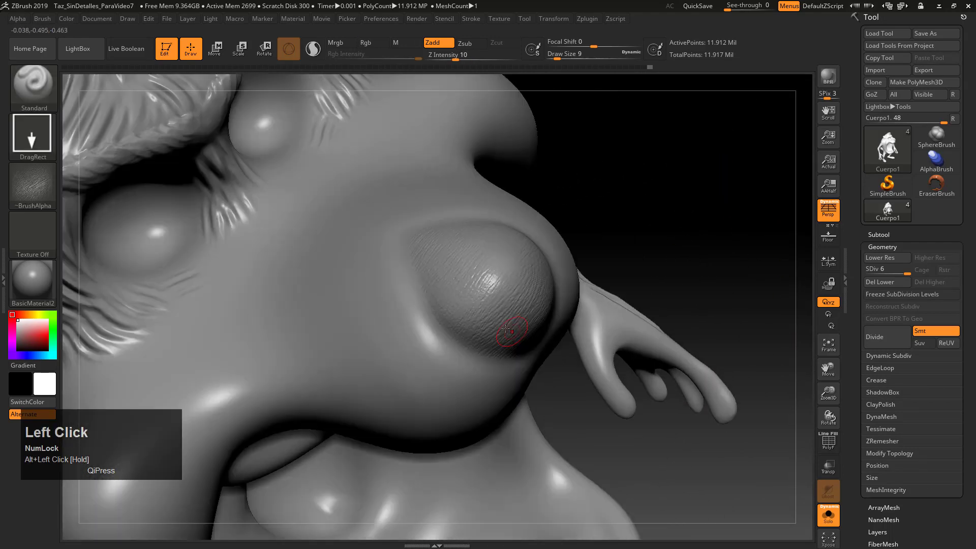
Review the textured nose from several angles and load the Skin1 brush from the Patterns brush folder in LightBox.
mouse_move(612, 237)
left_mouse_down()
mouse_move(632, 222)
mouse_move(636, 264)
mouse_move(675, 216)
mouse_move(658, 279)
left_mouse_up()
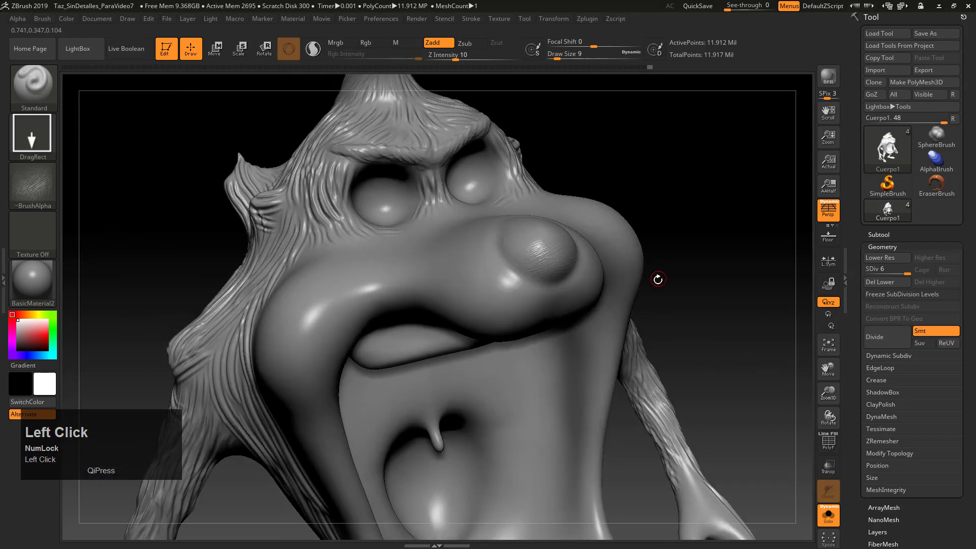
left_click_drag(685, 187, 589, 374)
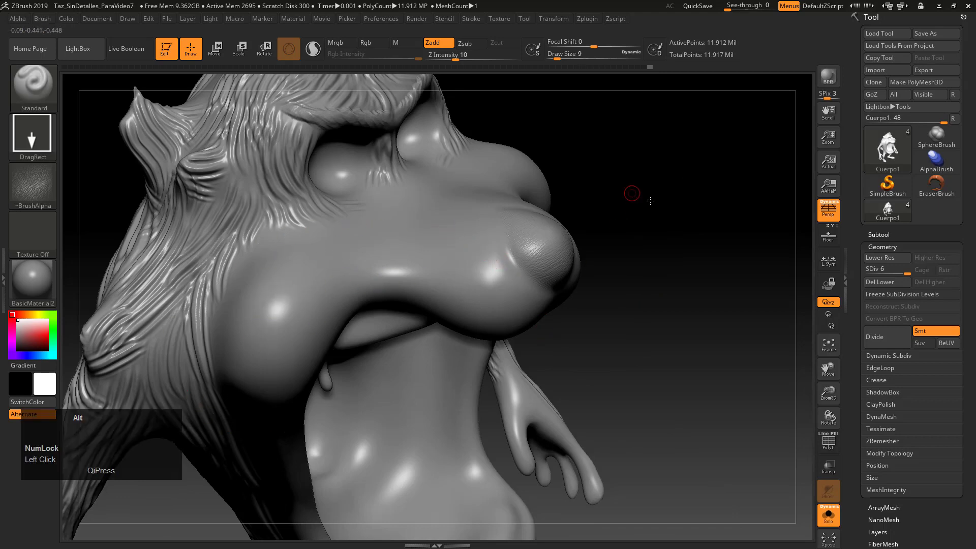
left_click_drag(631, 192, 416, 234)
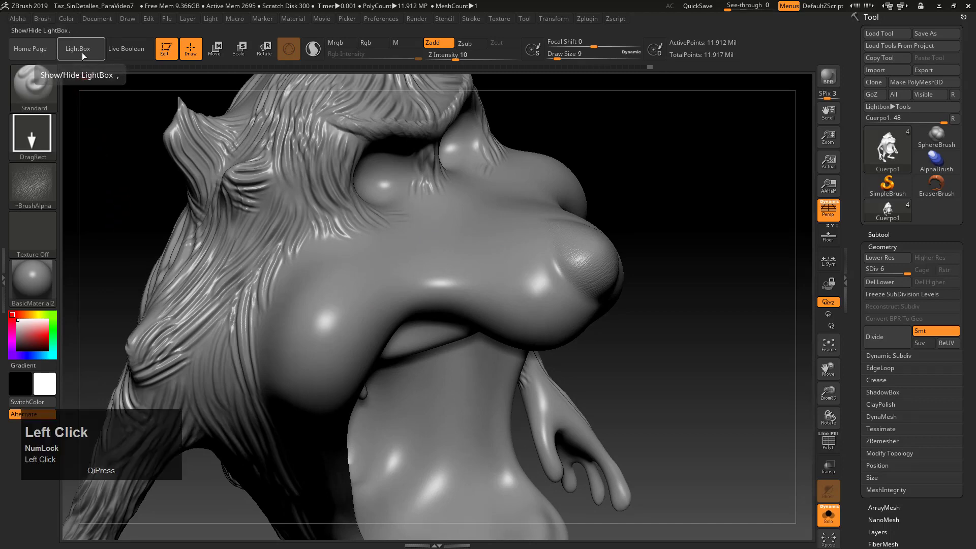
left_click(81, 50)
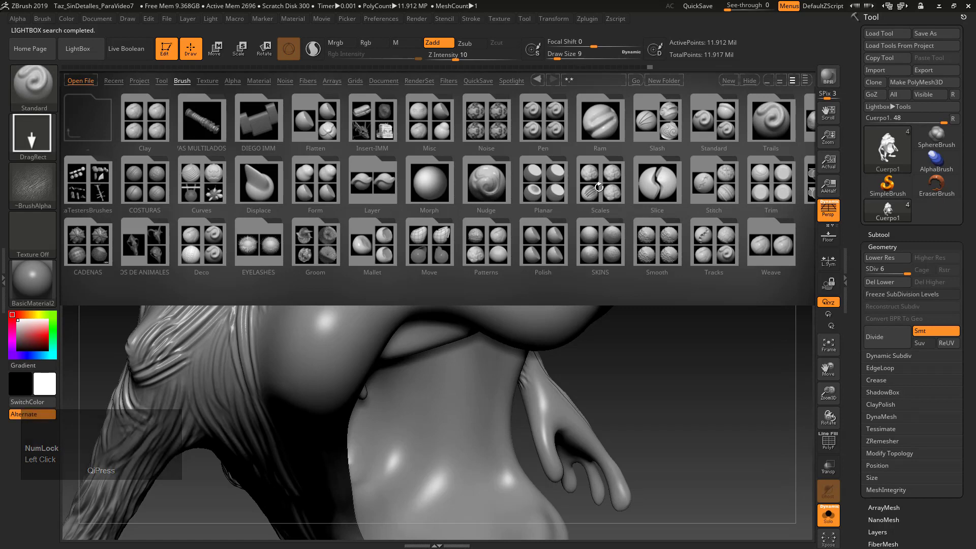
left_click_drag(608, 192, 389, 253)
left_click(390, 252)
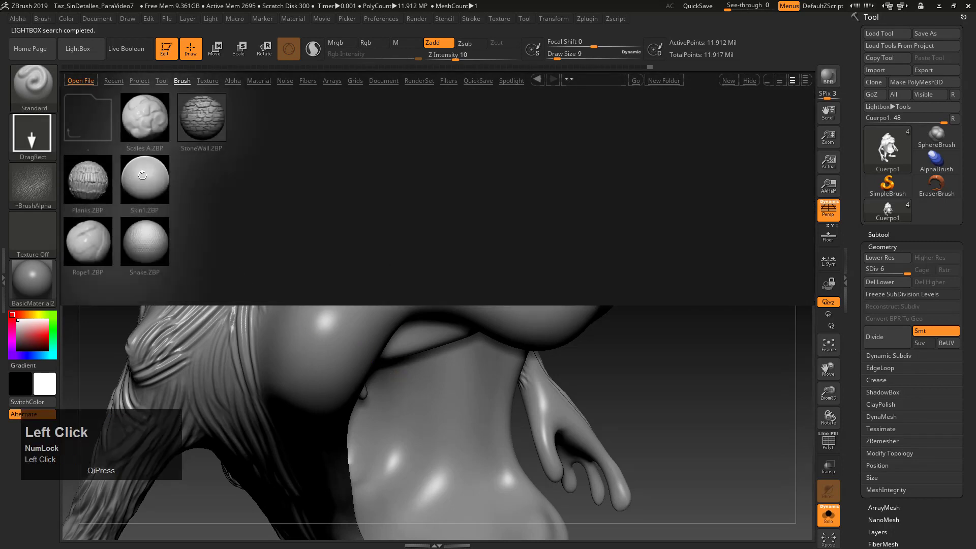
double_click(142, 175)
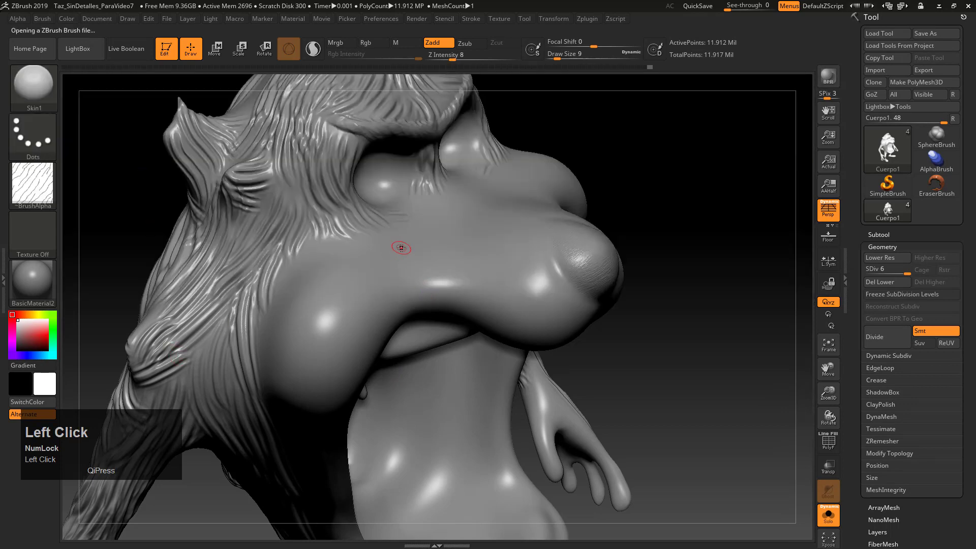
Turn on symmetry and set the Skin1 brush's Draw Size to 51 for work on the muzzle.
mouse_move(629, 207)
left_mouse_down()
mouse_move(497, 239)
mouse_move(492, 228)
left_mouse_up()
key("x")
key("s")
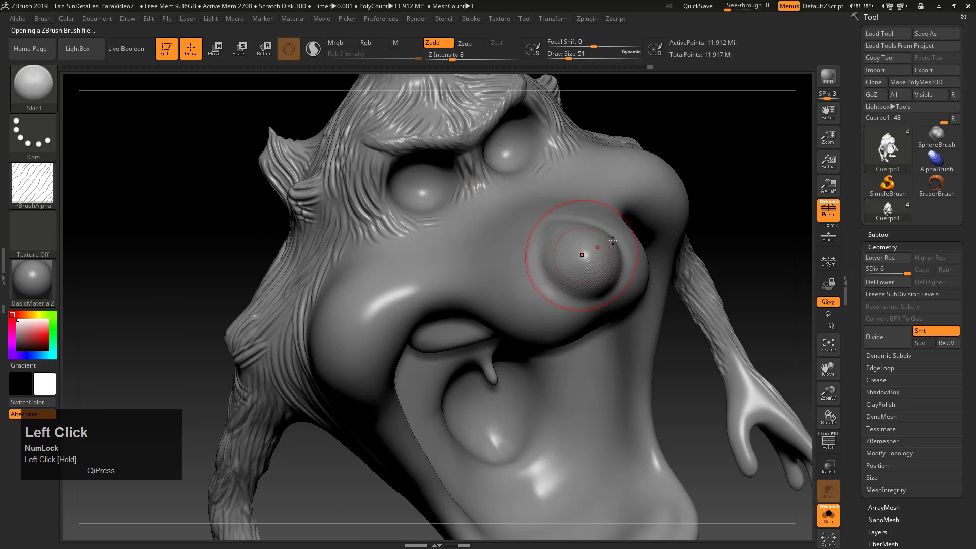
left_click_drag(748, 172, 704, 280, "alt")
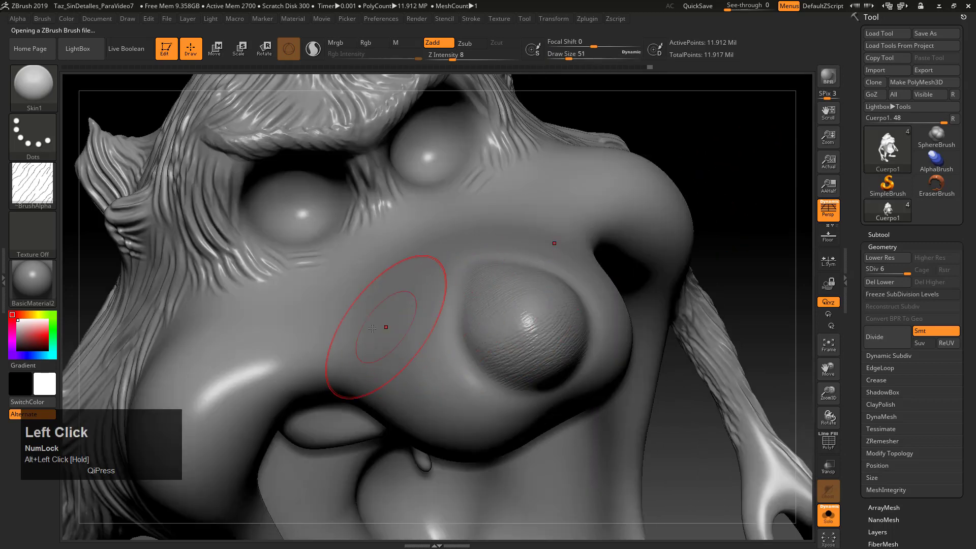
Set the Skin1 brush to Z Intensity 5 and Draw Size 29, and apply fine skin texture over the cheek and muzzle side.
left_click_drag(450, 57, 447, 57)
left_click_drag(260, 367, 263, 364)
key("s")
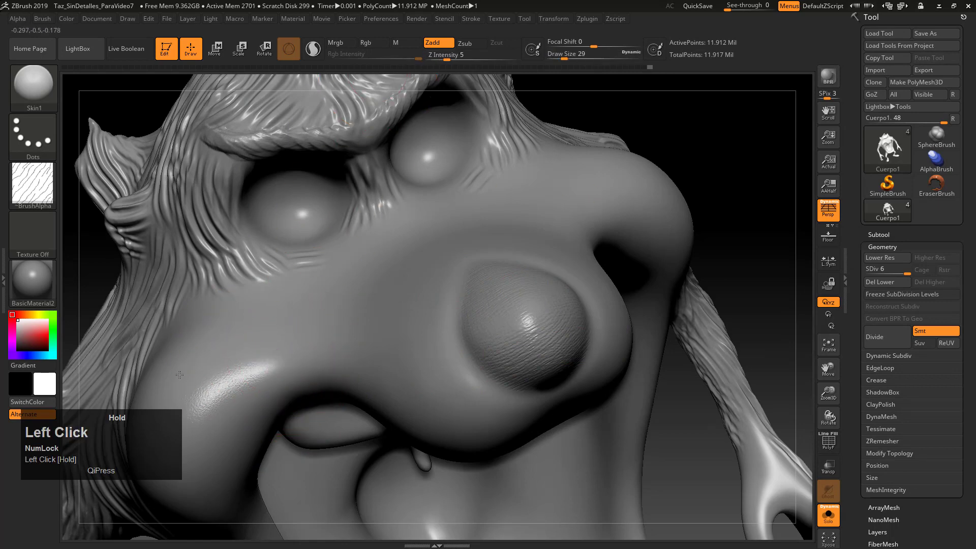
left_click_drag(696, 136, 716, 198)
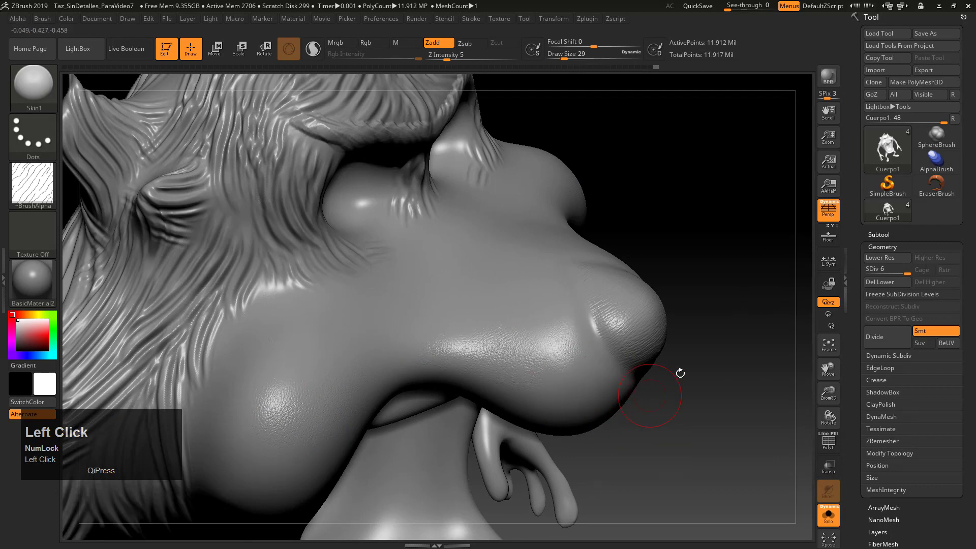
left_click_drag(680, 370, 677, 324, "alt")
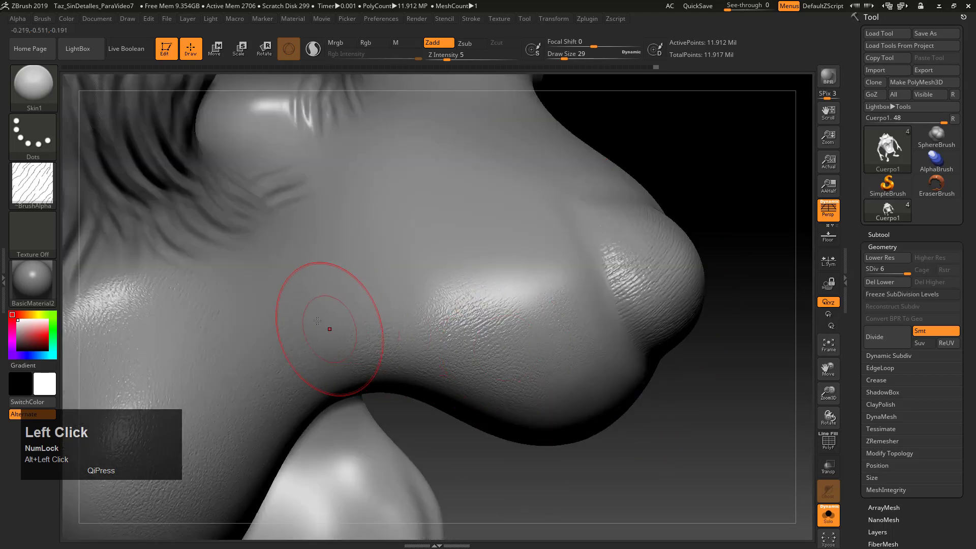
Try coarser skin texture between the cheek and muzzle with the Draw Size at 54, and undo those strokes.
key("s")
mouse_move(328, 282)
left_mouse_down()
mouse_move(335, 270)
mouse_move(350, 300)
left_mouse_up()
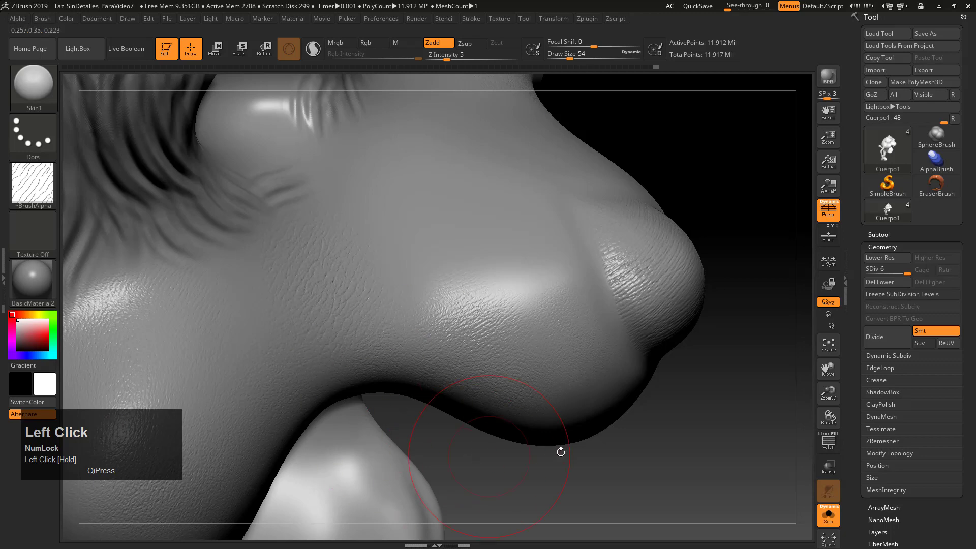
mouse_move(615, 422)
left_mouse_down("alt")
mouse_move(632, 429)
mouse_move(447, 378)
left_mouse_up("alt")
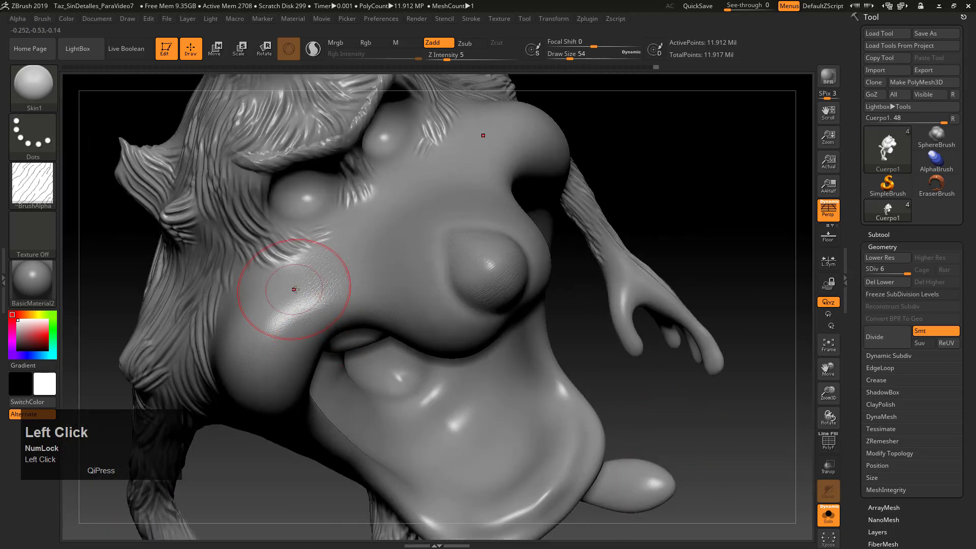
left_click_drag(594, 216, 629, 181)
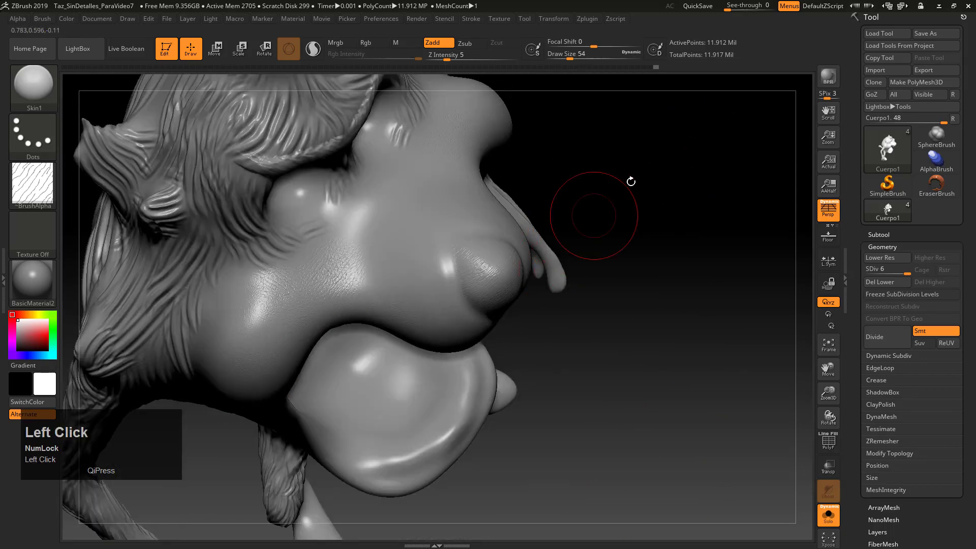
left_click_drag(633, 219, 630, 285, "alt")
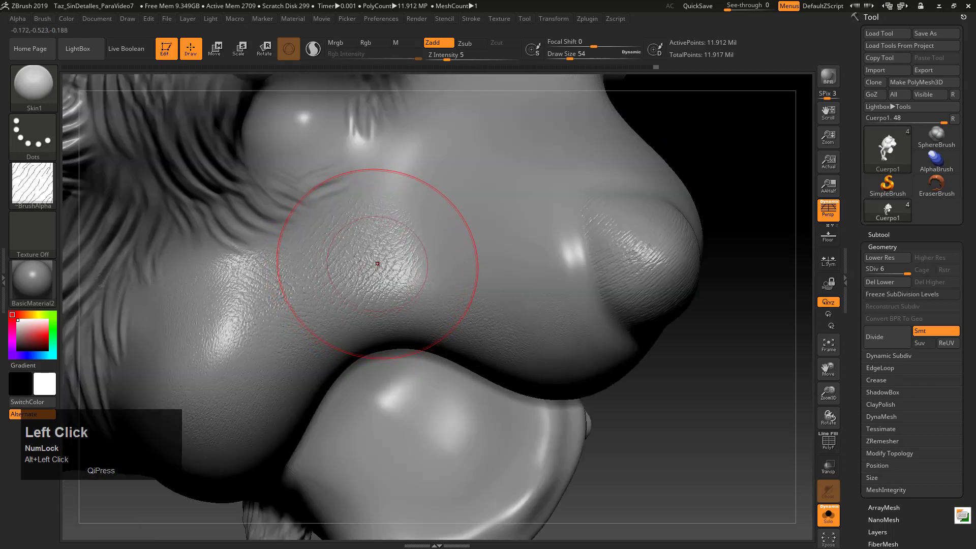
key("ctrl+z")
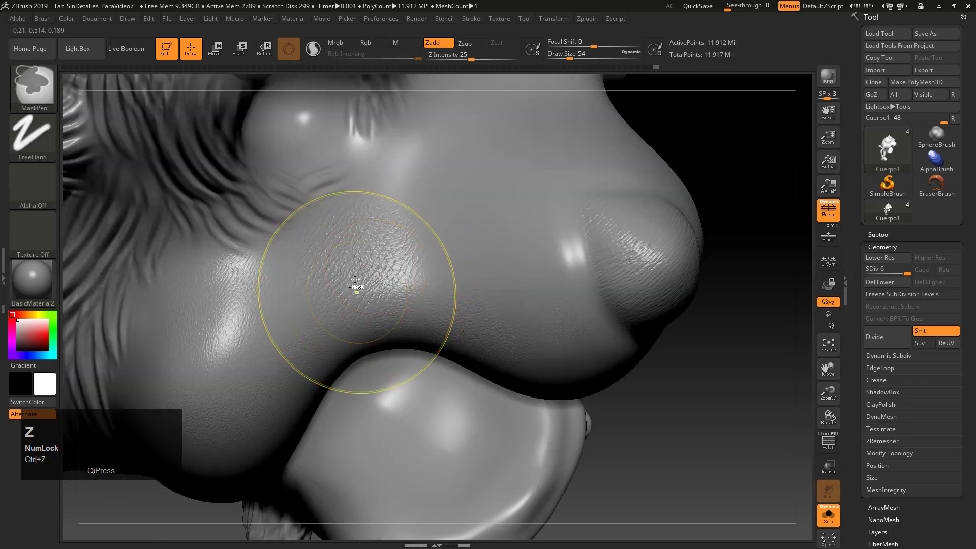
key("ctrl+z")
Set the Draw Size to 25 and apply fine skin texture to the side of the muzzle below the eye.
key("s")
left_click_drag(356, 272, 342, 273)
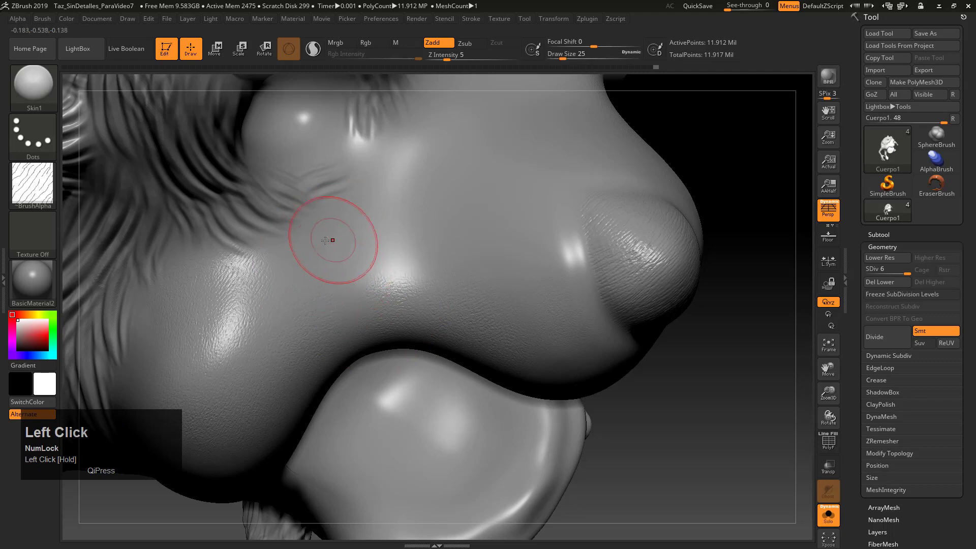
left_click_drag(510, 240, 525, 231)
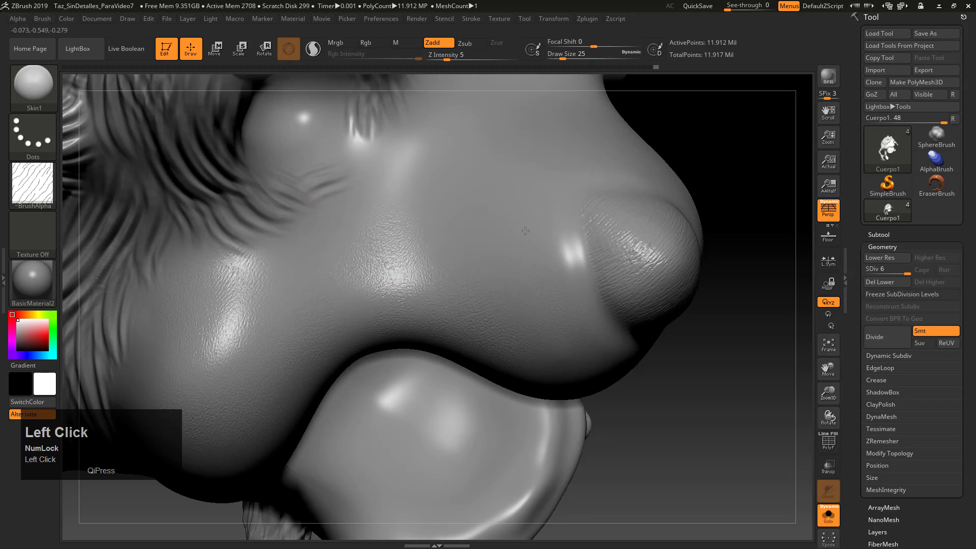
mouse_move(599, 270)
left_mouse_down()
mouse_move(704, 186)
mouse_move(414, 218)
left_mouse_up()
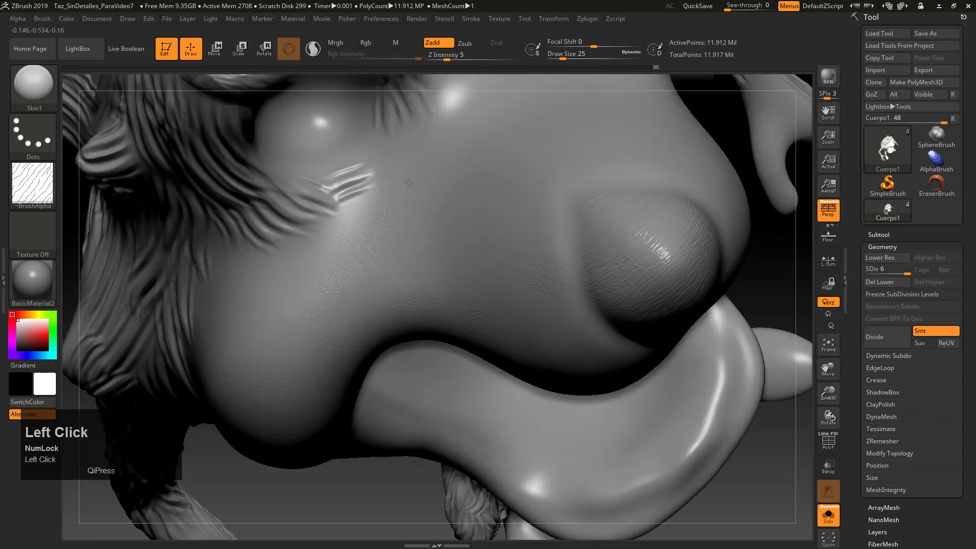
mouse_move(709, 234)
left_mouse_down()
mouse_move(703, 344)
mouse_move(577, 327)
left_mouse_up()
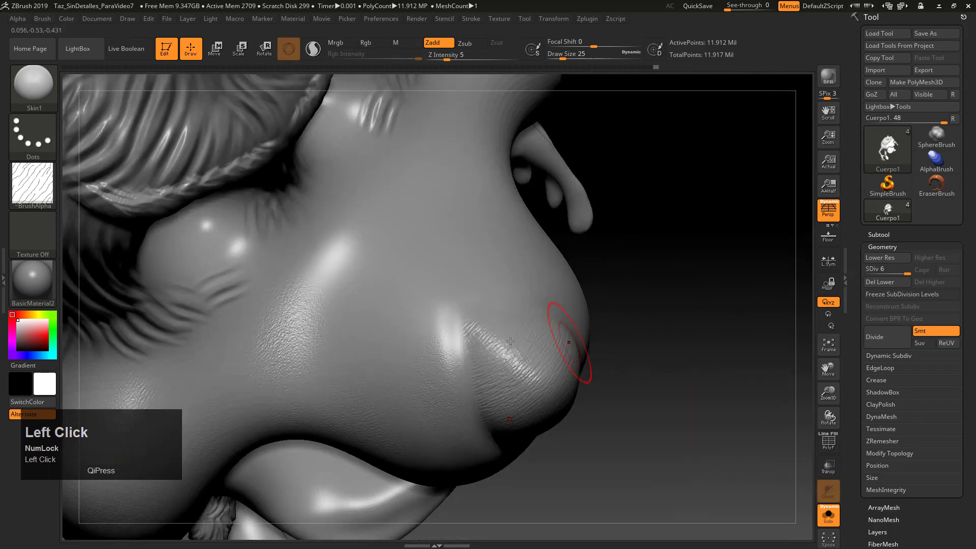
Extend the fine skin texture up the muzzle's side and over the bridge behind the nose.
left_click_drag(322, 257, 382, 209)
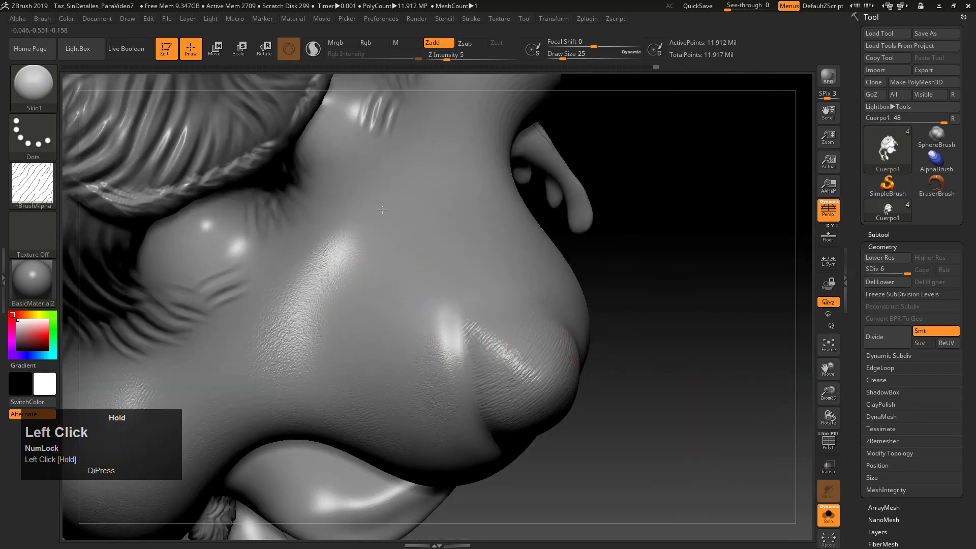
left_click_drag(421, 291, 447, 327)
left_click_drag(665, 254, 617, 295)
left_click_drag(447, 285, 393, 297)
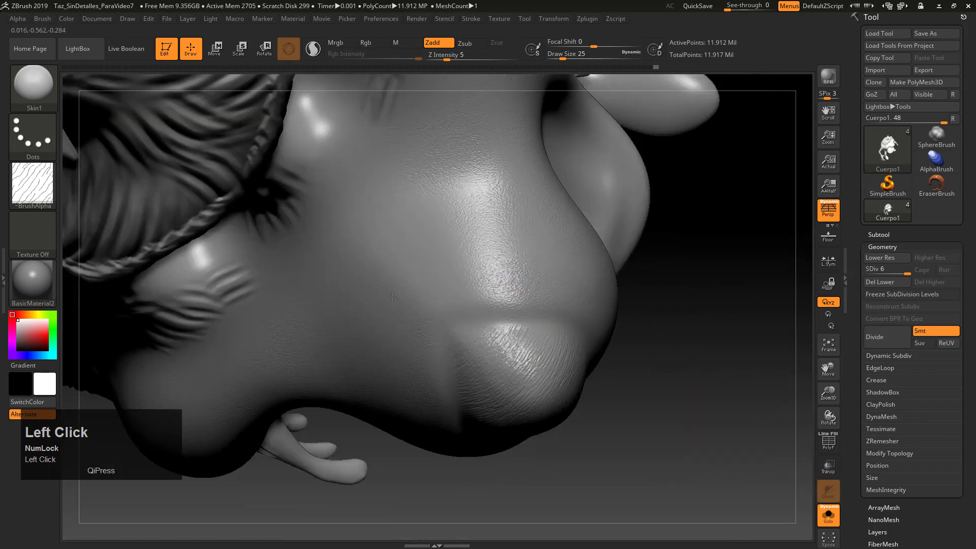
left_click_drag(685, 410, 497, 305)
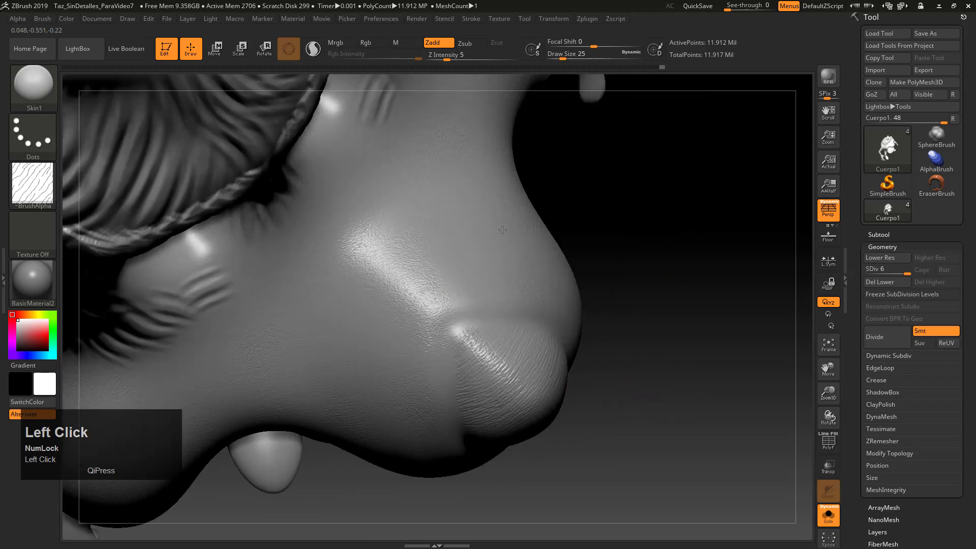
Cover the rounded outer cheek with fine skin texture up to the edge of the hair strands.
left_click_drag(671, 413, 712, 228, "alt")
left_click_drag(551, 406, 592, 447, "alt")
left_click_drag(371, 330, 432, 351)
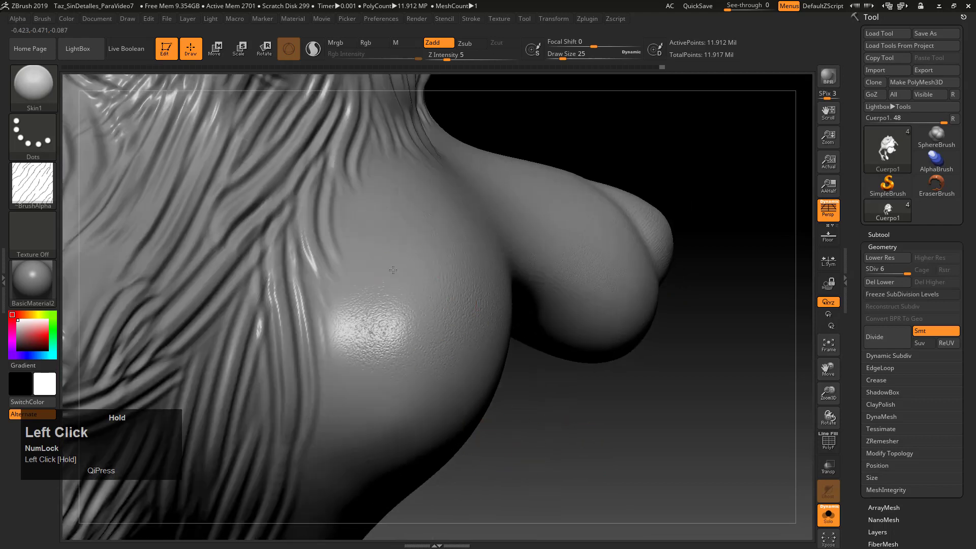
left_click_drag(367, 328, 369, 340)
left_click_drag(562, 446, 437, 375)
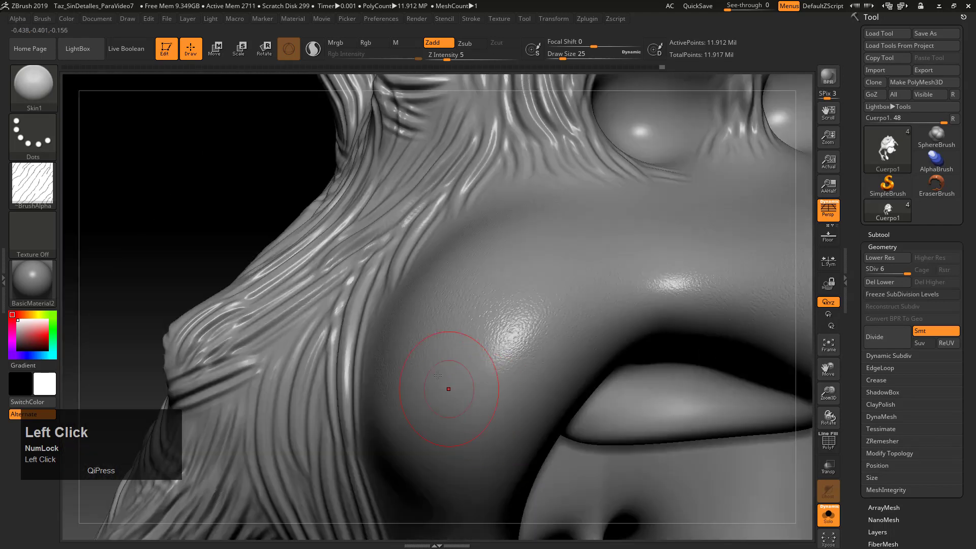
Apply fine skin texture along the lower side of the muzzle above the upper teeth.
mouse_move(233, 286)
left_mouse_down()
mouse_move(183, 165)
mouse_move(218, 185)
mouse_move(140, 103)
mouse_move(748, 277)
mouse_move(616, 219)
left_mouse_up()
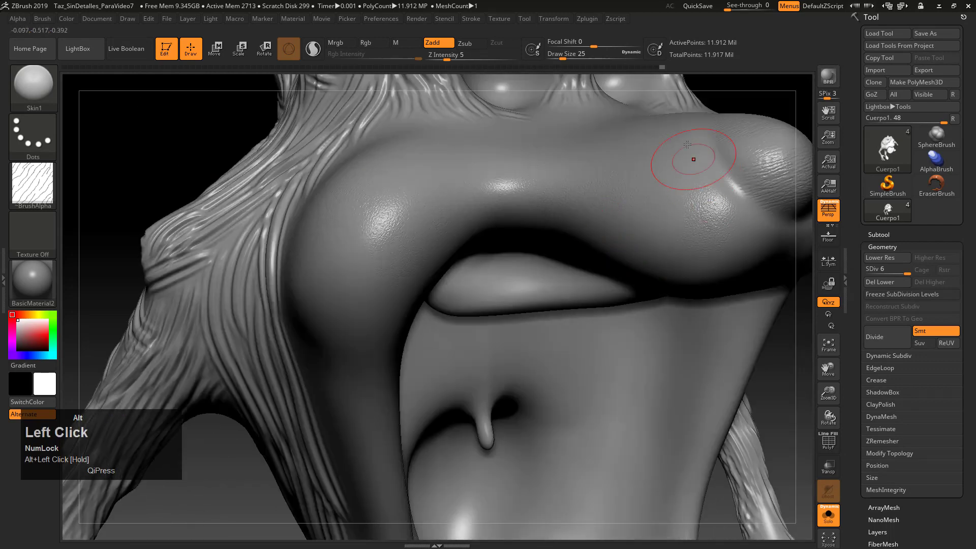
left_click_drag(707, 193, 708, 217)
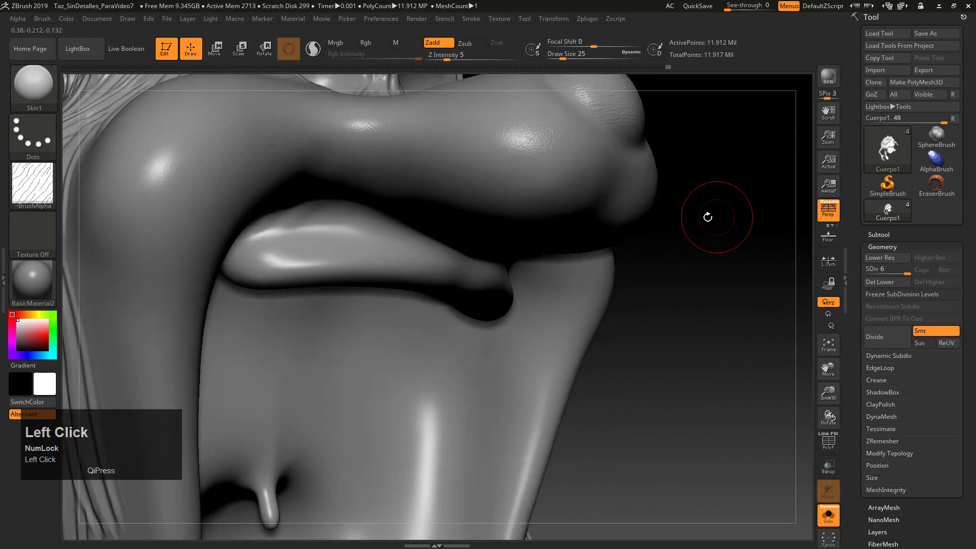
left_click_drag(665, 253, 721, 197)
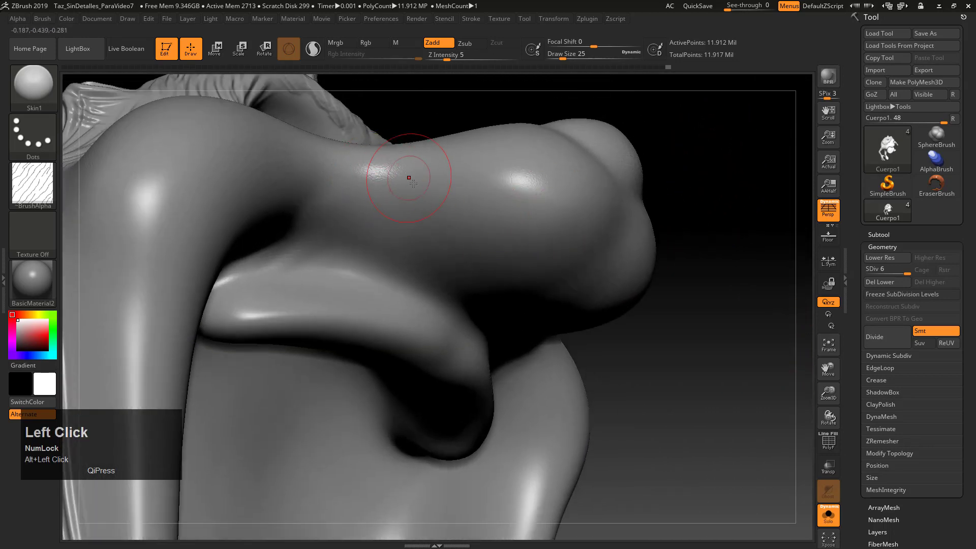
left_click_drag(557, 205, 558, 206)
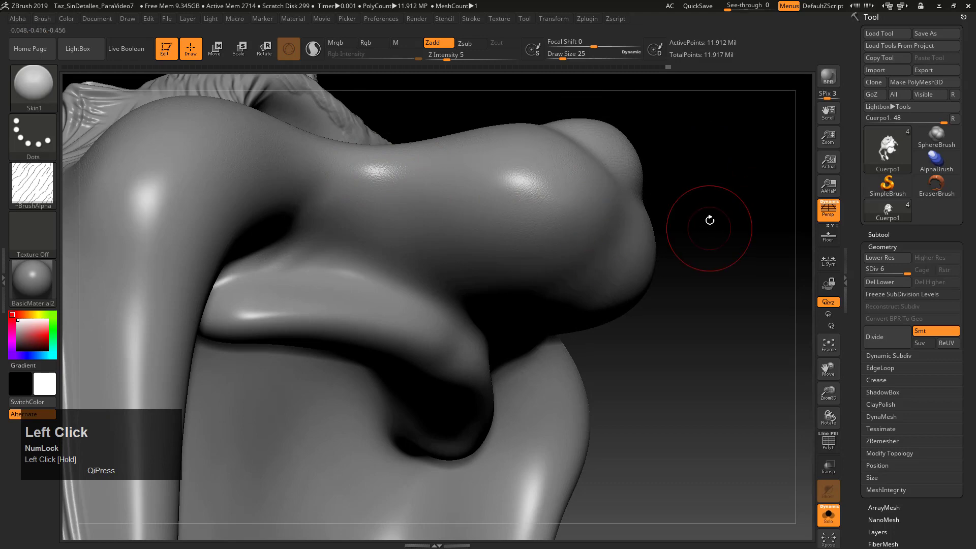
left_click_drag(710, 220, 731, 228)
Set the Draw Size to 27 and texture the front of the muzzle beneath the nose, from one side to the other.
key("s")
mouse_move(564, 210)
left_mouse_down()
mouse_move(554, 205)
mouse_move(551, 155)
mouse_move(539, 136)
left_mouse_up()
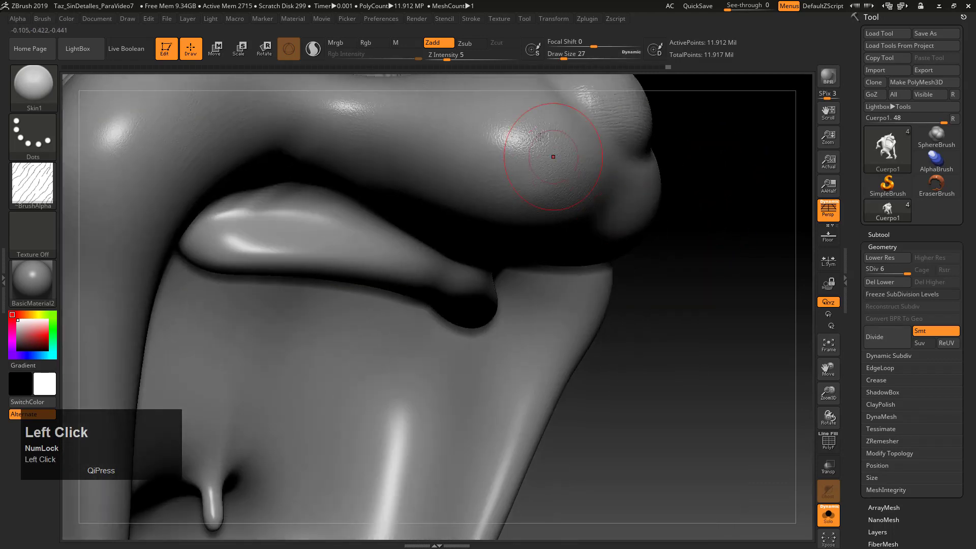
left_click_drag(678, 360, 665, 235)
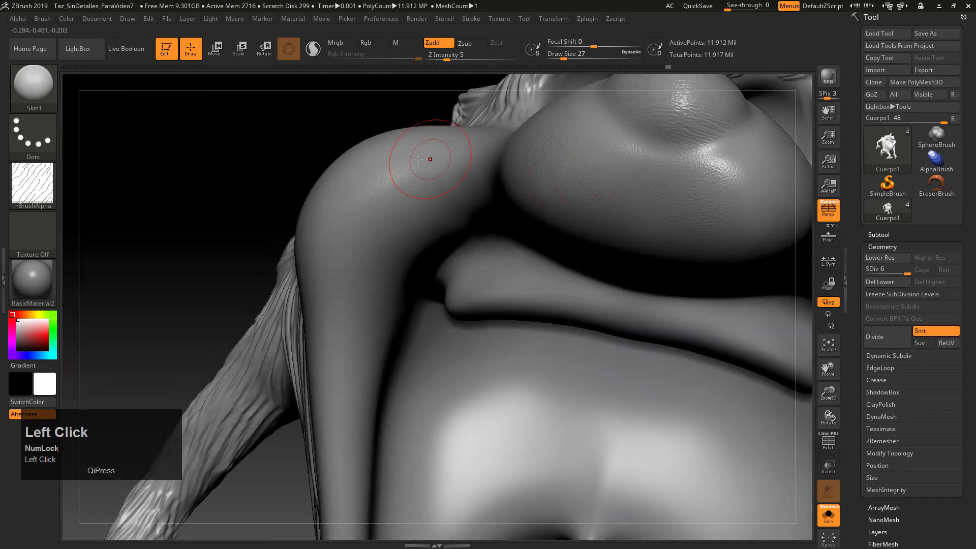
mouse_move(218, 188)
left_mouse_down()
mouse_move(159, 200)
mouse_move(120, 185)
mouse_move(133, 175)
mouse_move(398, 165)
mouse_move(436, 227)
left_mouse_up()
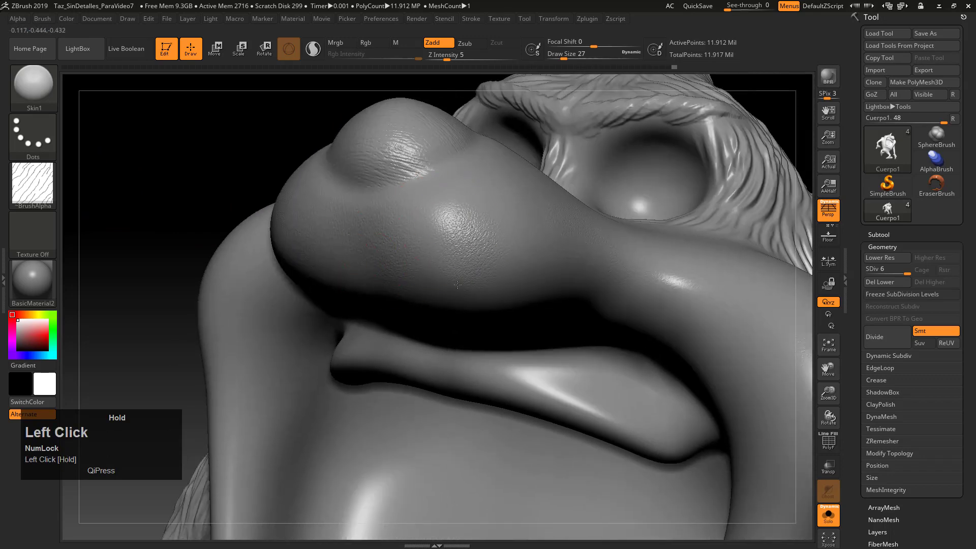
left_click_drag(261, 152, 452, 221)
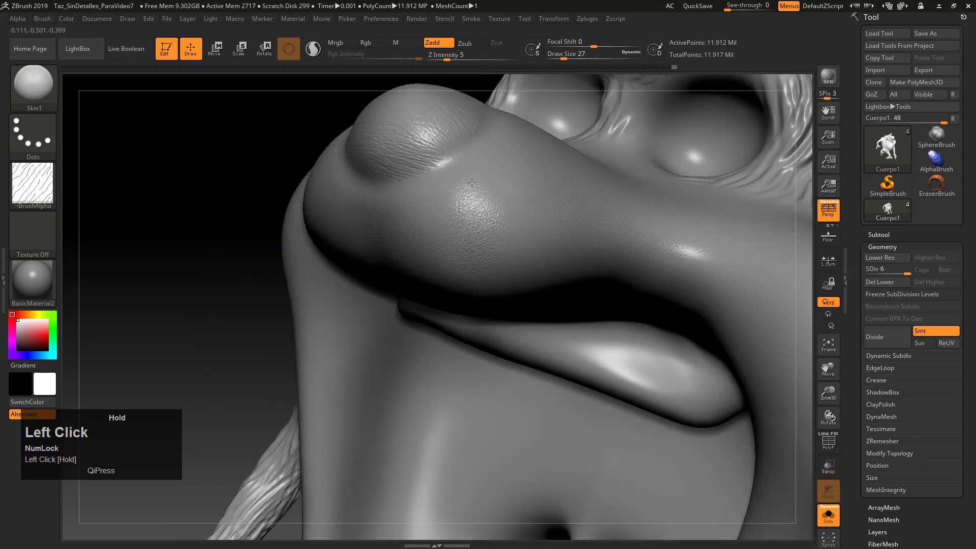
left_click_drag(263, 135, 470, 217)
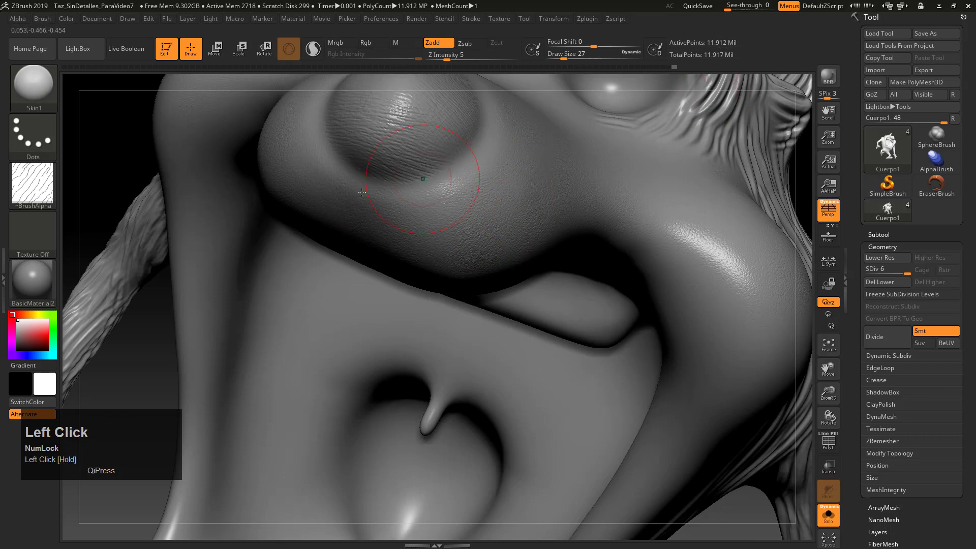
Apply fine skin texture to the opposite cheek, filling the smooth area up to the hair strands.
mouse_move(121, 184)
left_mouse_down()
mouse_move(356, 193)
mouse_move(711, 183)
mouse_move(398, 315)
mouse_move(255, 279)
mouse_move(418, 184)
left_mouse_up()
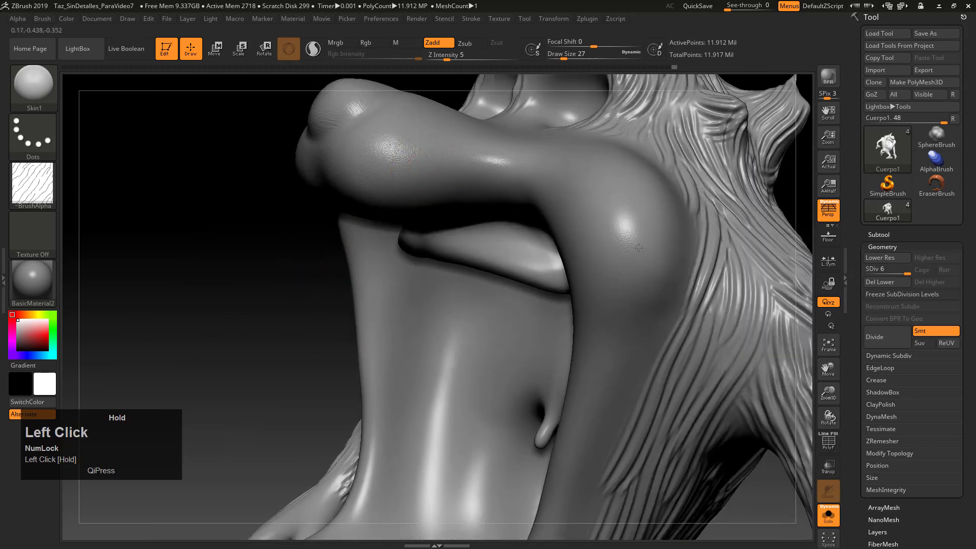
mouse_move(315, 271)
left_mouse_down()
mouse_move(259, 283)
mouse_move(553, 258)
left_mouse_up()
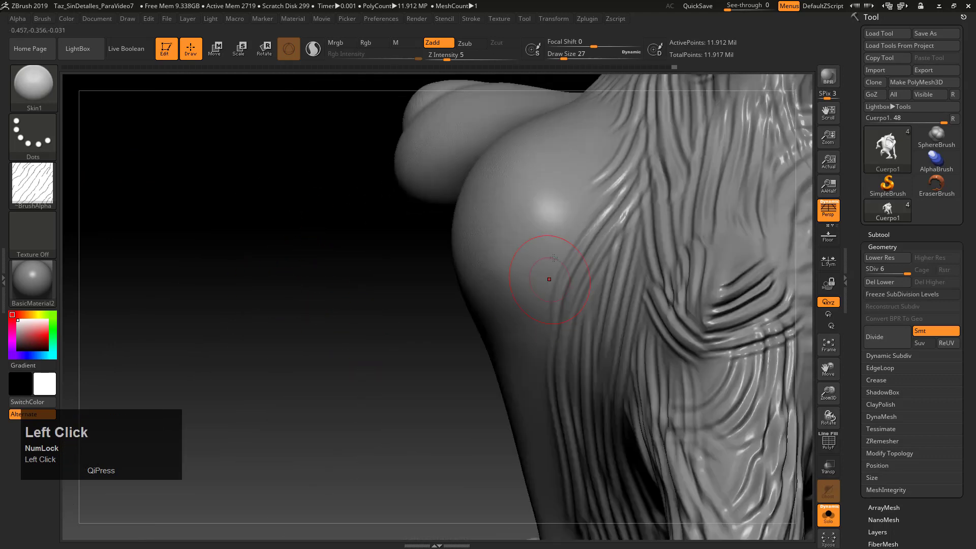
mouse_move(370, 252)
left_mouse_down()
mouse_move(337, 331)
mouse_move(297, 325)
mouse_move(465, 253)
left_mouse_up()
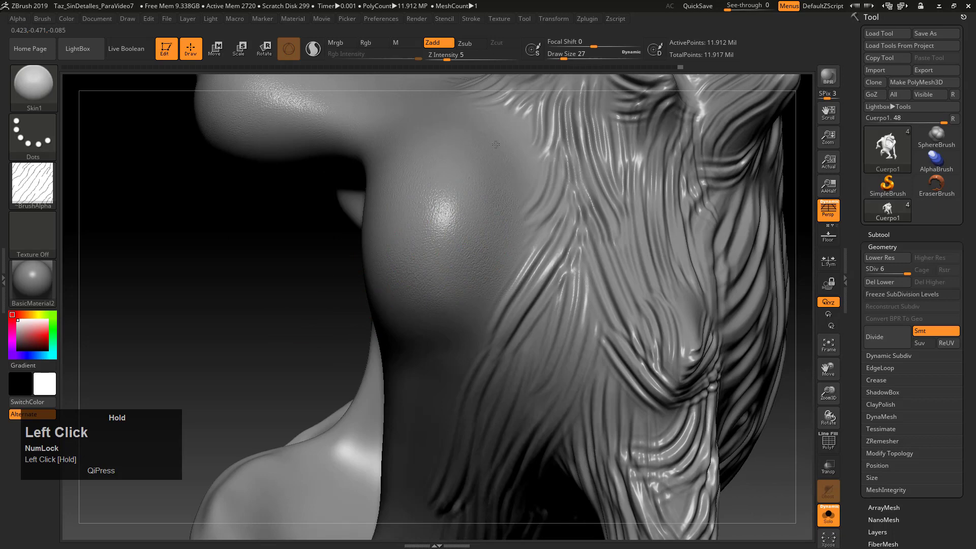
mouse_move(287, 337)
left_mouse_down()
mouse_move(457, 305)
mouse_move(621, 305)
mouse_move(618, 220)
mouse_move(515, 225)
left_mouse_up()
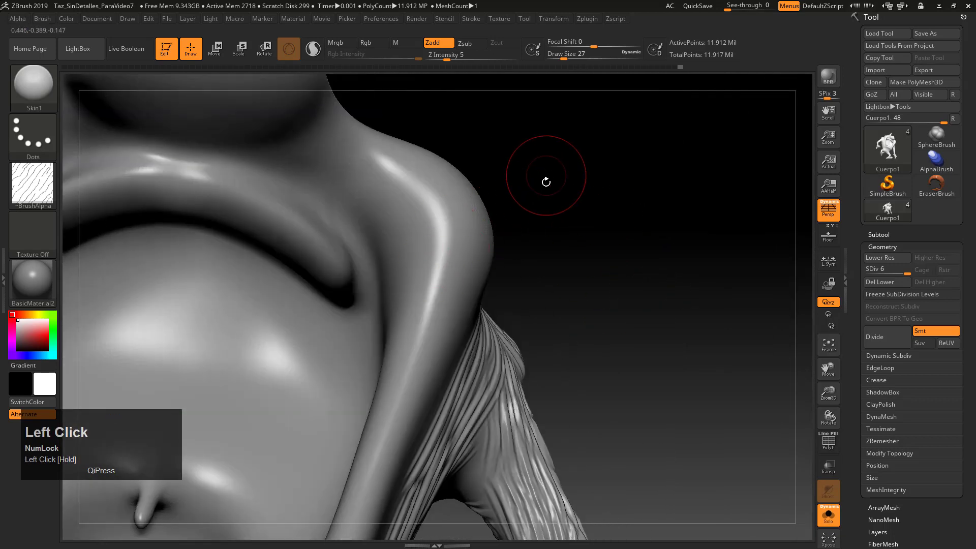
left_click_drag(544, 181, 435, 248)
mouse_move(569, 185)
left_mouse_down()
mouse_move(620, 187)
mouse_move(706, 219)
mouse_move(538, 222)
mouse_move(538, 243)
left_mouse_up()
Continue the fine skin texture down the smooth strip beside the open mouth with symmetry on.
key("x")
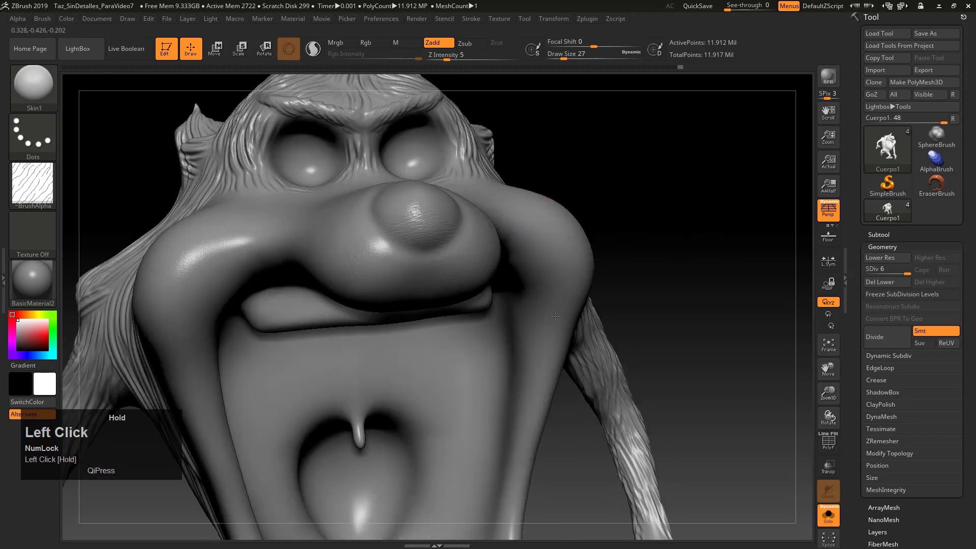
mouse_move(555, 316)
left_mouse_down()
mouse_move(649, 261)
mouse_move(737, 142)
mouse_move(355, 234)
left_mouse_up()
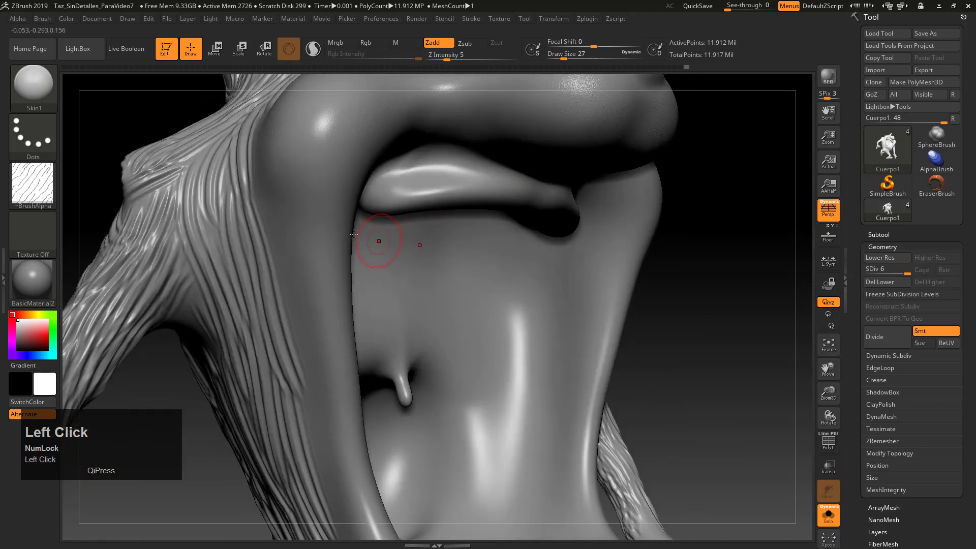
left_click_drag(721, 220, 389, 194)
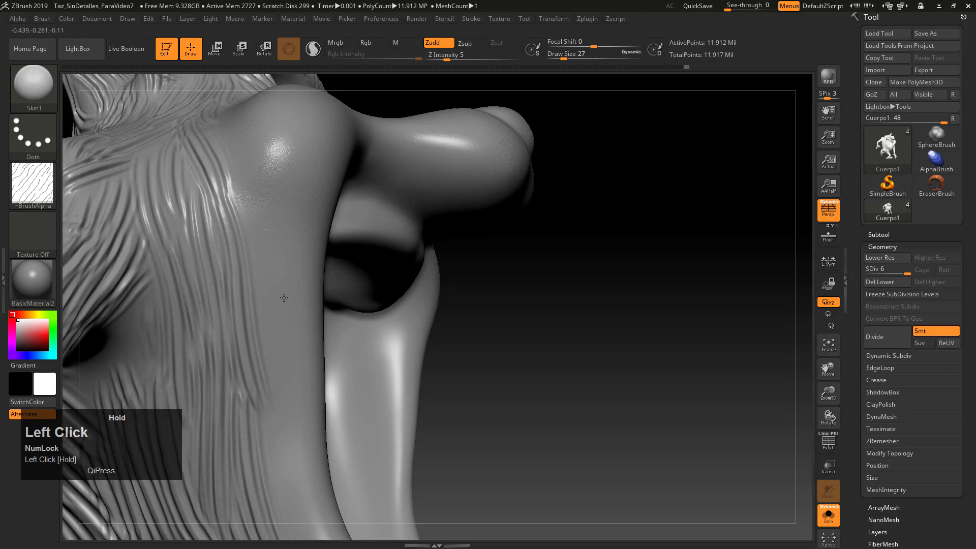
left_click_drag(468, 249, 333, 303)
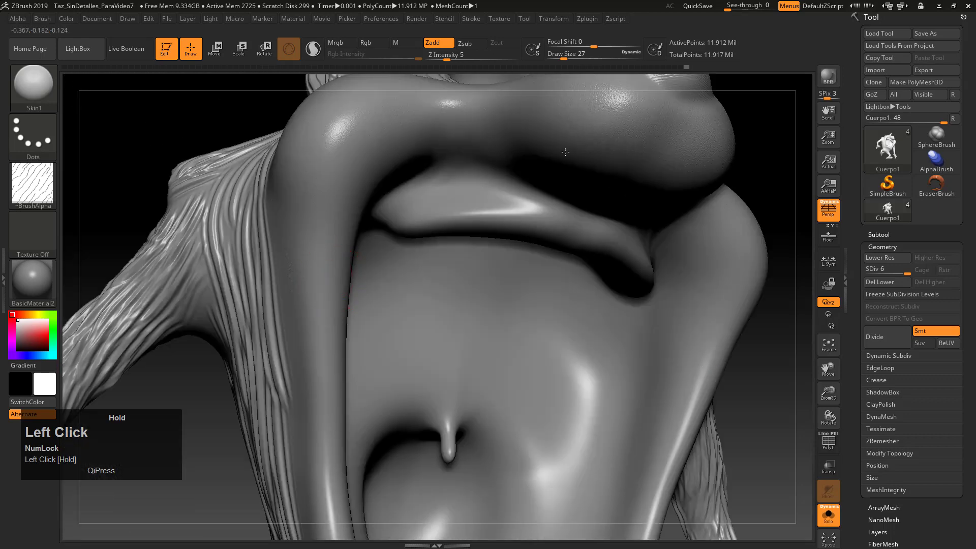
Brush fine skin grain with the Skin1 brush over the upper lip and the bare skin beside the mouth.
left_click_drag(565, 151, 592, 135)
left_click_drag(329, 381, 330, 366)
left_click_drag(120, 178, 226, 173)
left_click_drag(623, 359, 620, 285, "alt")
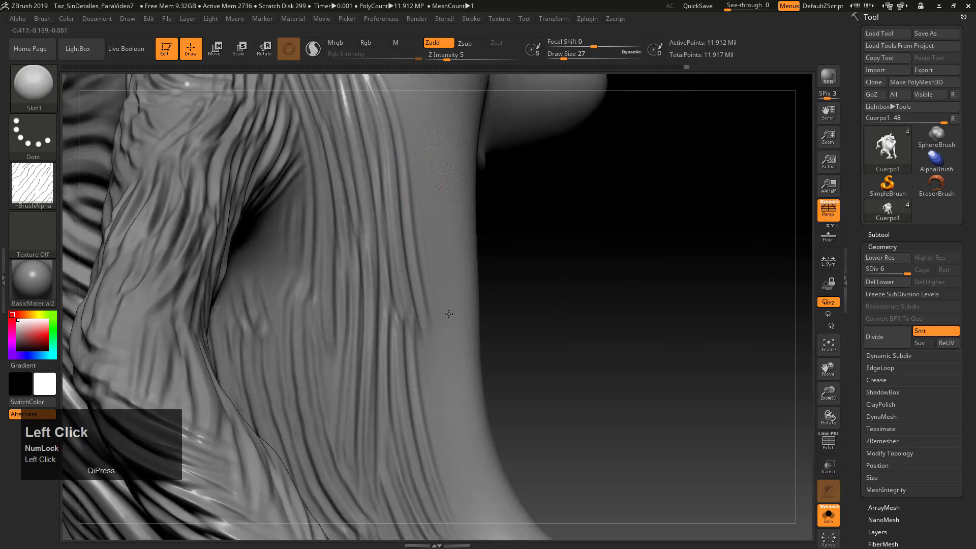
mouse_move(556, 420)
left_mouse_down("alt")
mouse_move(508, 312)
mouse_move(413, 305)
mouse_move(435, 388)
mouse_move(528, 421)
left_mouse_up("alt")
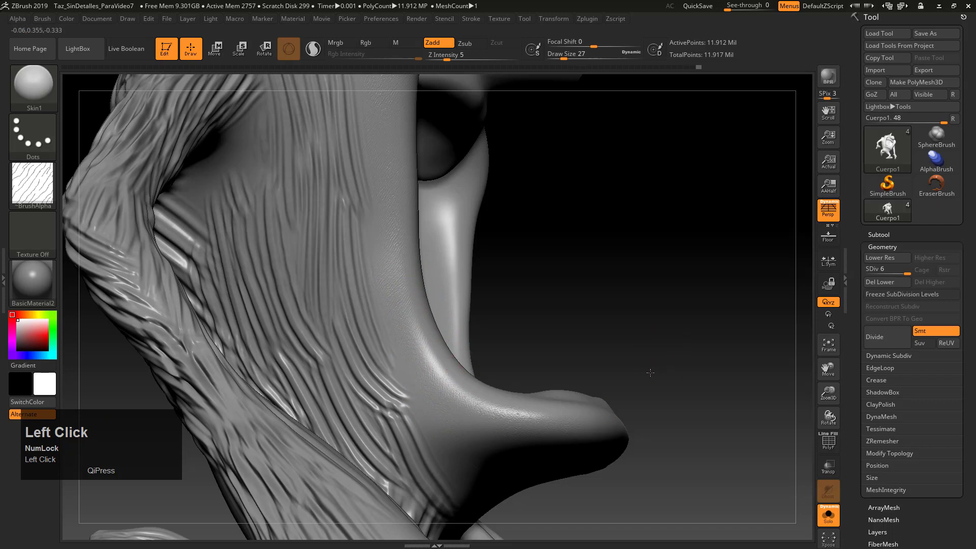
Add fine skin grain along the lower lip and jaw, smoothing out the coarse bumps on the side of the chin.
left_click_drag(650, 372, 483, 387)
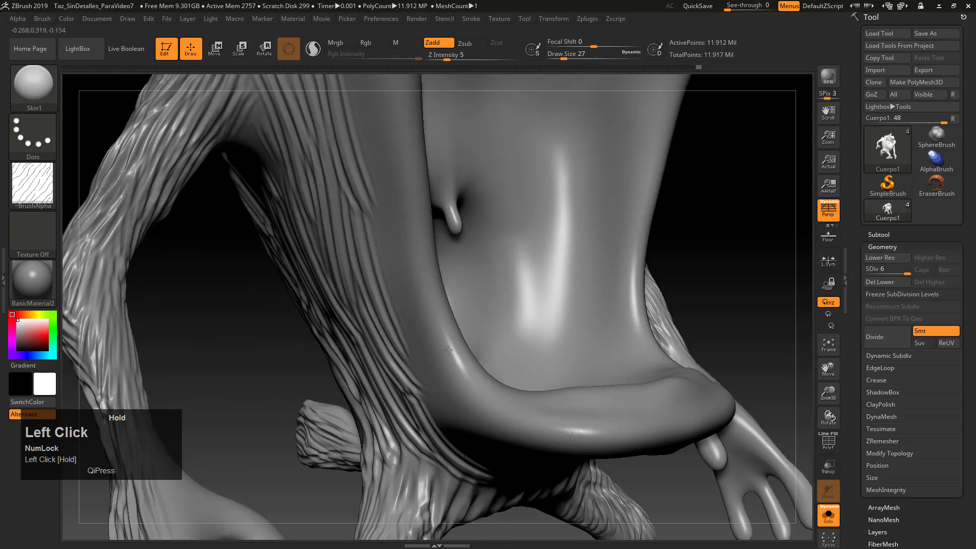
mouse_move(741, 363)
left_mouse_down()
mouse_move(717, 188)
mouse_move(731, 235)
mouse_move(565, 160)
left_mouse_up()
left_click_drag(519, 341, 525, 350, "shift")
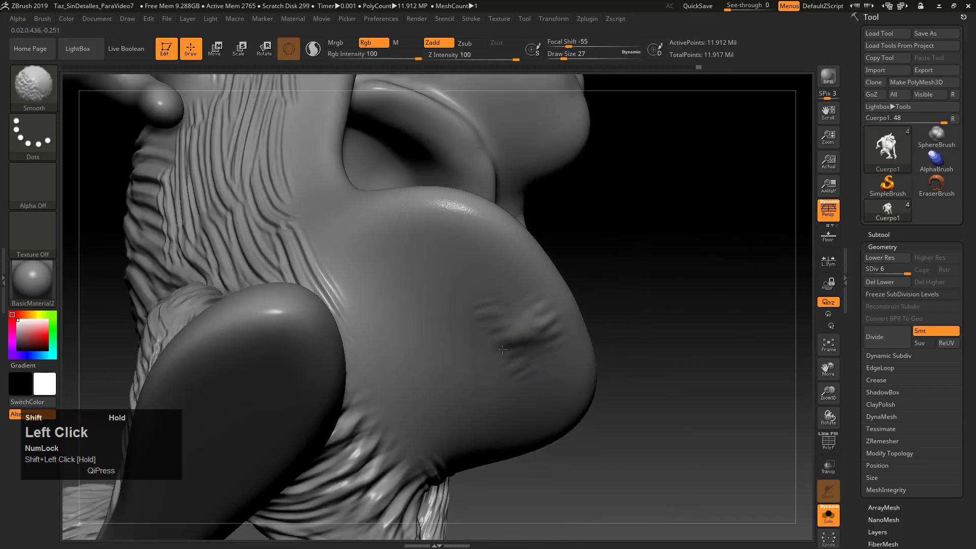
left_click_drag(668, 279, 528, 356)
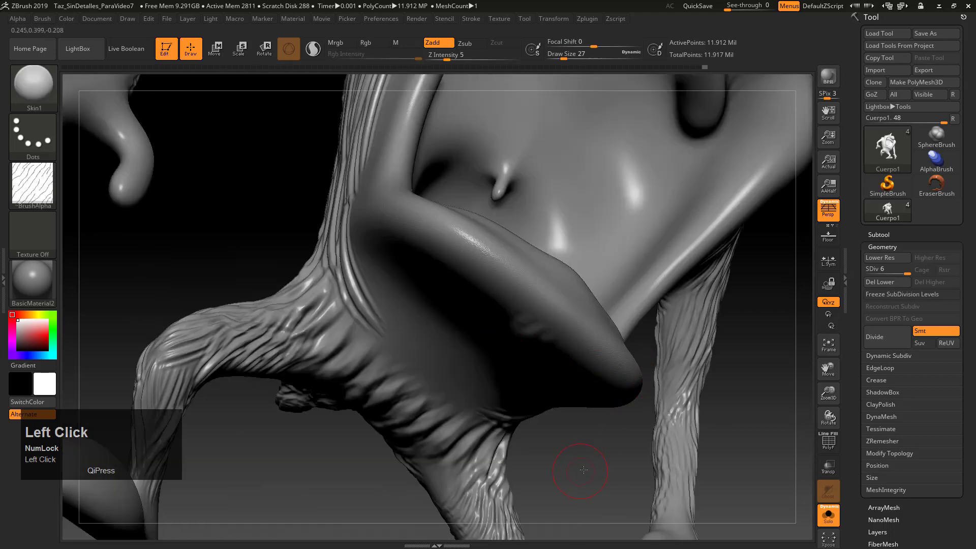
left_click_drag(584, 466, 458, 311)
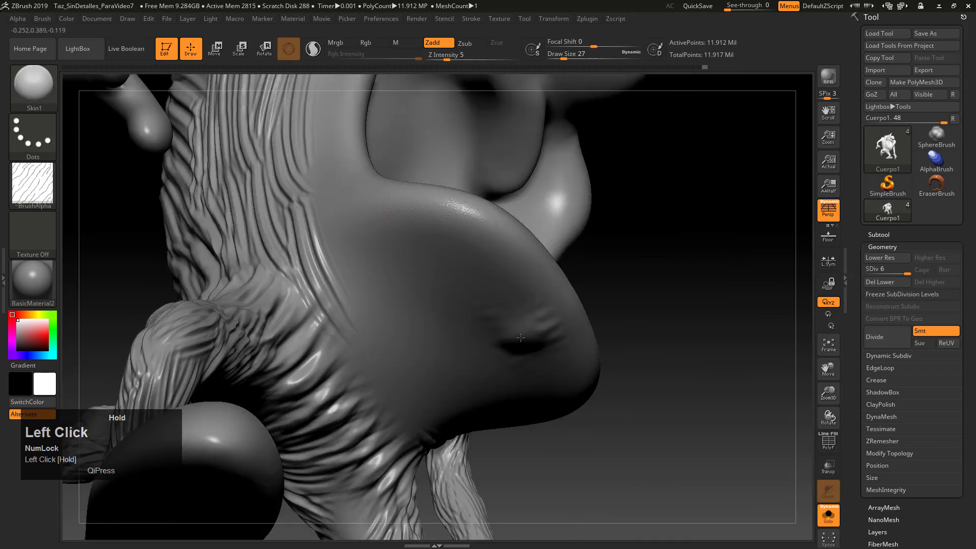
left_click_drag(595, 324, 514, 314)
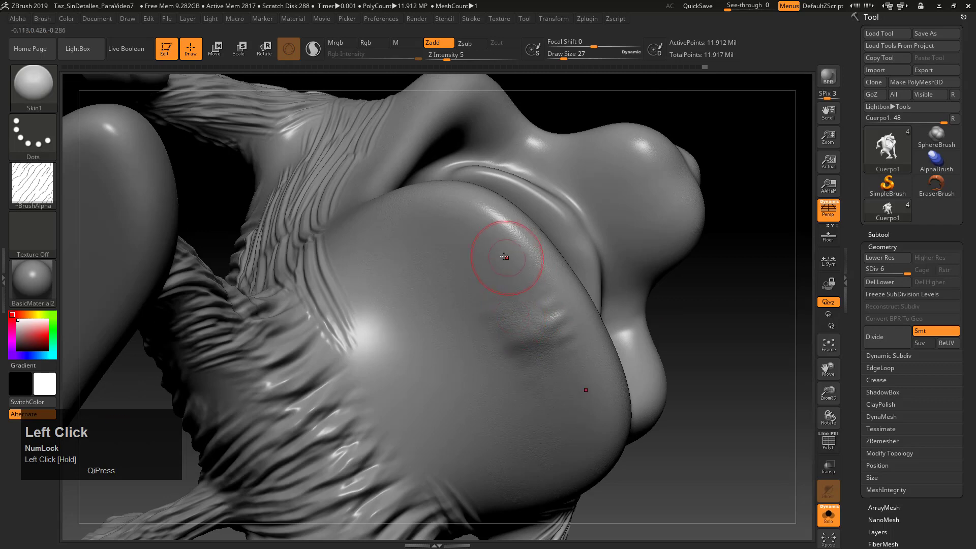
Set the brush draw size to 35 and cover the chin and its underside with skin grain.
key("s")
left_click_drag(500, 257, 502, 258)
left_click_drag(506, 249, 514, 256)
left_click_drag(772, 386, 380, 272)
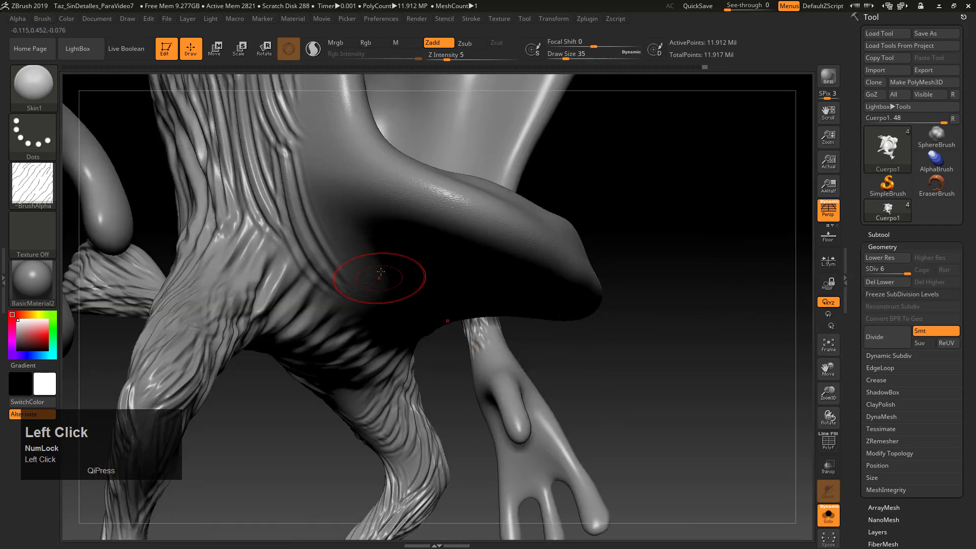
Brush skin grain over the back of the hand and its fingers.
left_click_drag(635, 295, 508, 378)
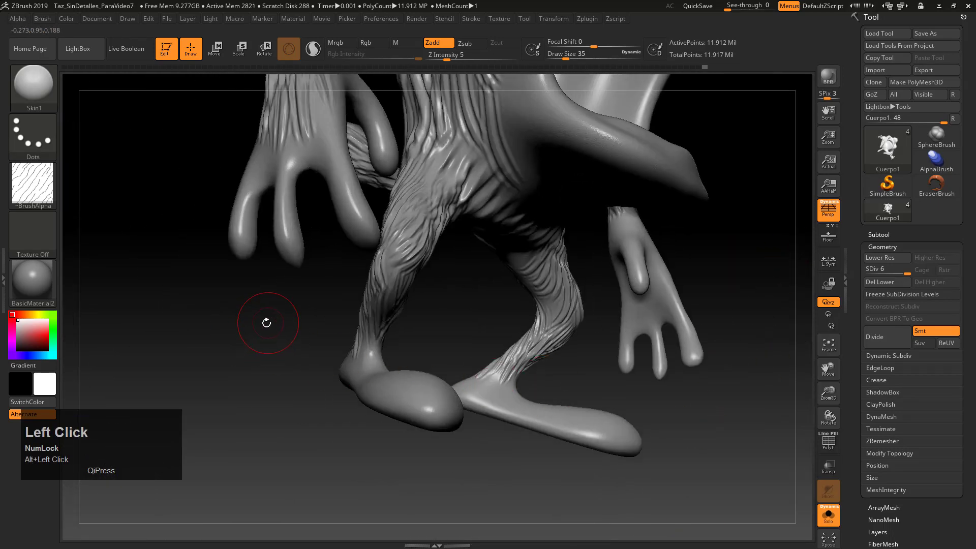
left_click_drag(265, 322, 283, 320)
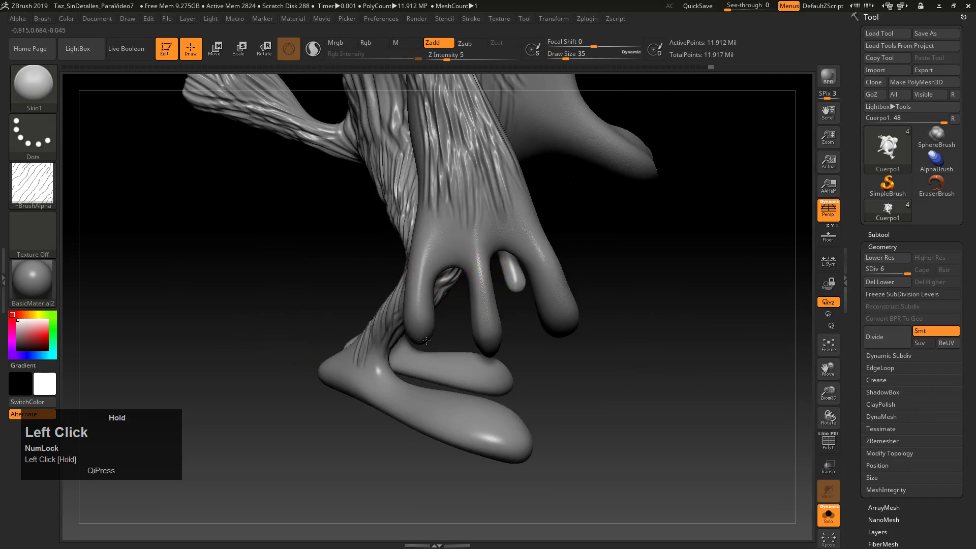
left_click_drag(627, 351, 455, 277)
left_click_drag(539, 325, 573, 426, "alt")
left_click_drag(585, 407, 523, 381)
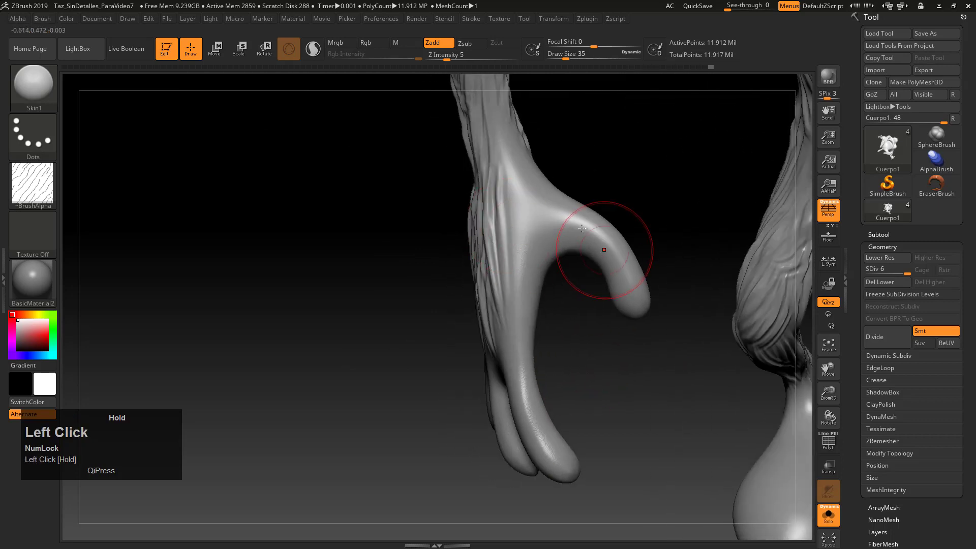
Extend the skin grain around the thumb and across the palm of the hand.
left_click_drag(648, 231, 594, 234)
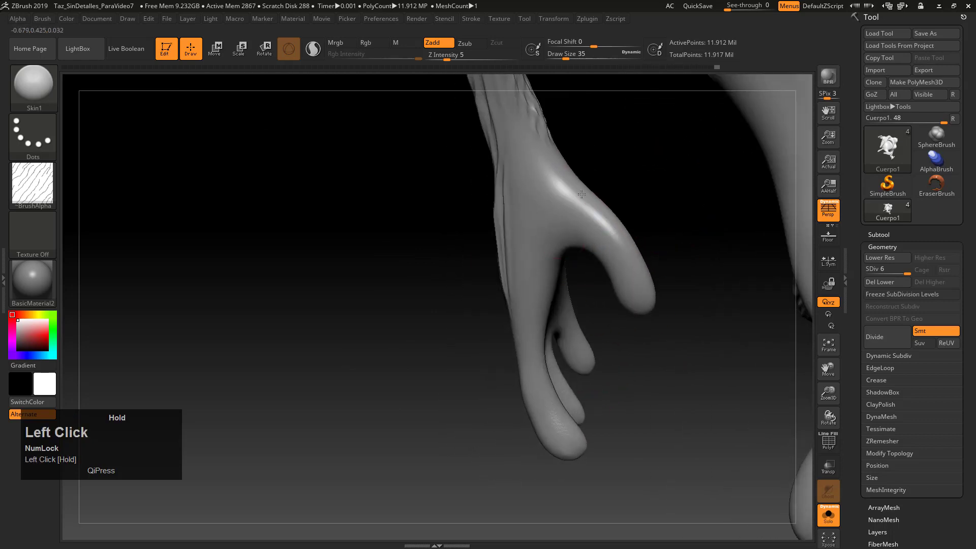
left_click_drag(582, 194, 609, 208)
left_click_drag(683, 218, 539, 227)
mouse_move(554, 219)
left_mouse_down()
mouse_move(601, 191)
mouse_move(620, 275)
left_mouse_up()
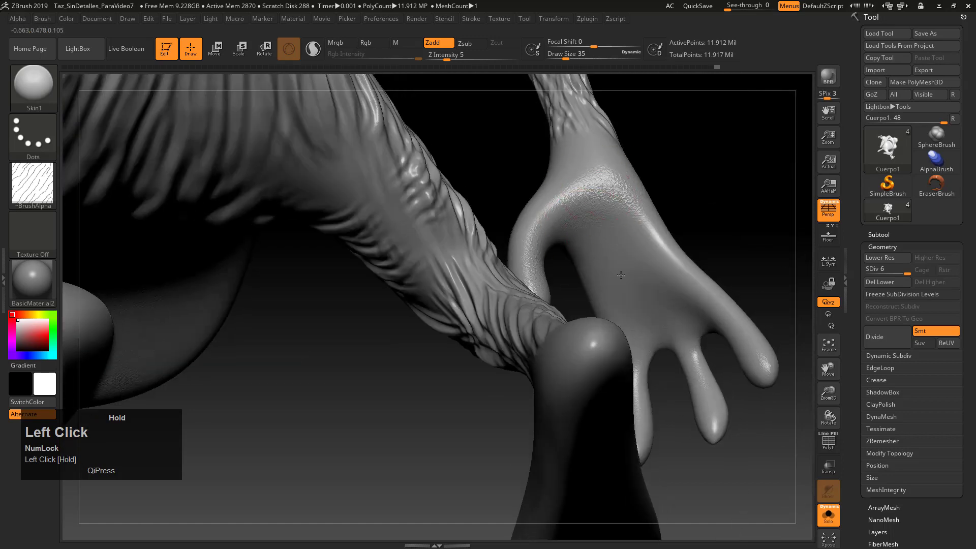
Frame the whole creature and brush skin grain over its bare feet.
key("f")
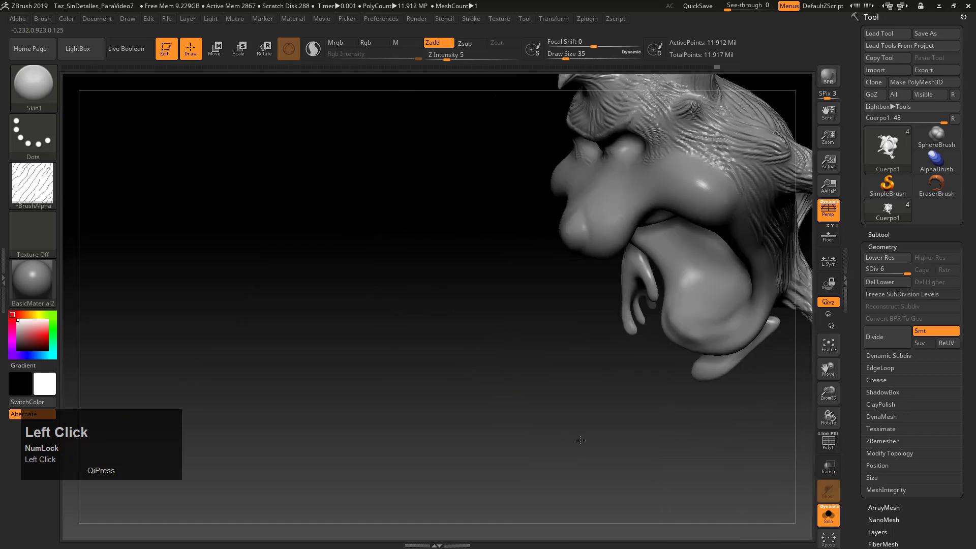
left_click_drag(580, 440, 616, 275)
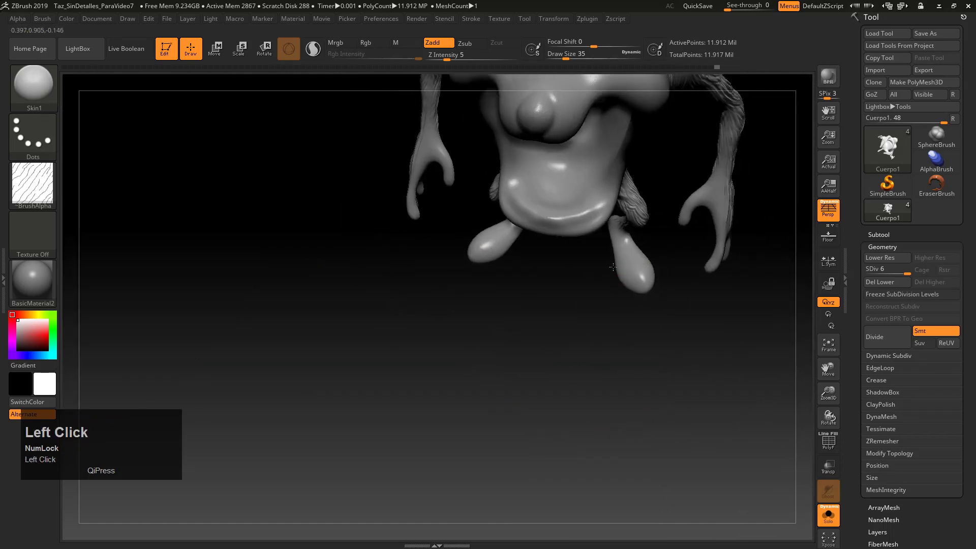
left_click_drag(628, 332, 519, 397, "alt")
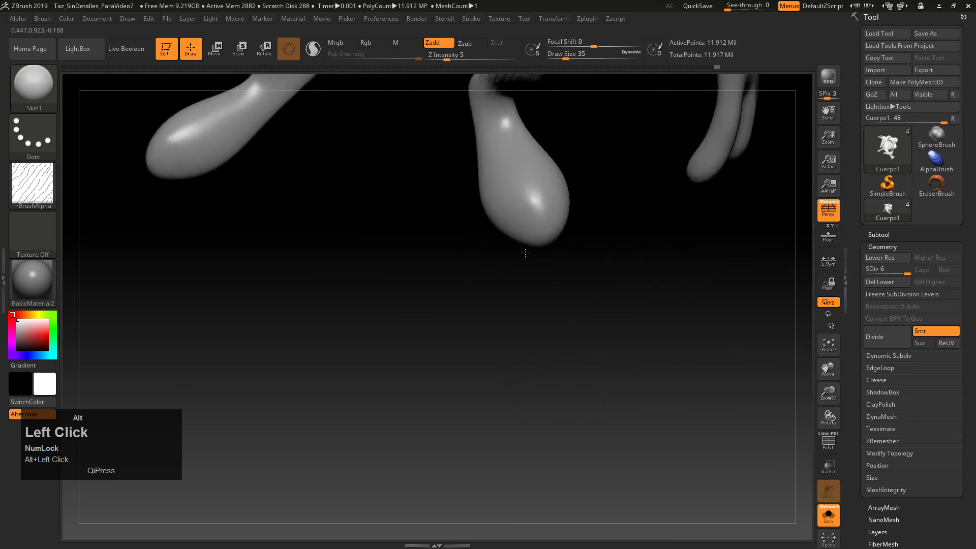
left_click_drag(526, 242, 522, 238)
left_click_drag(511, 150, 356, 407)
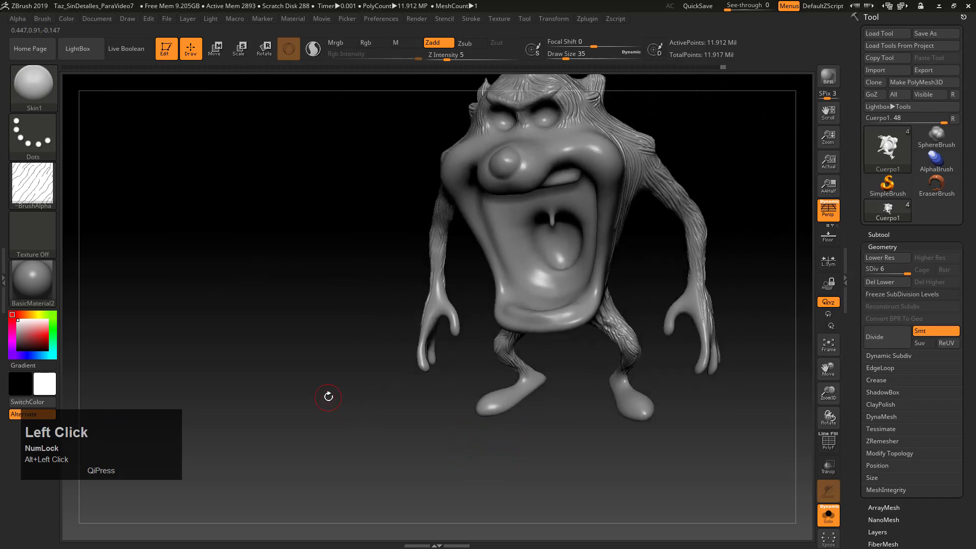
Set the brush draw size to 16 and smooth the fur grooves inside the ear.
left_click_drag(322, 375, 320, 408)
mouse_move(246, 251)
left_mouse_down("alt")
mouse_move(239, 274)
mouse_move(221, 213)
mouse_move(228, 313)
mouse_move(255, 257)
left_mouse_up("alt")
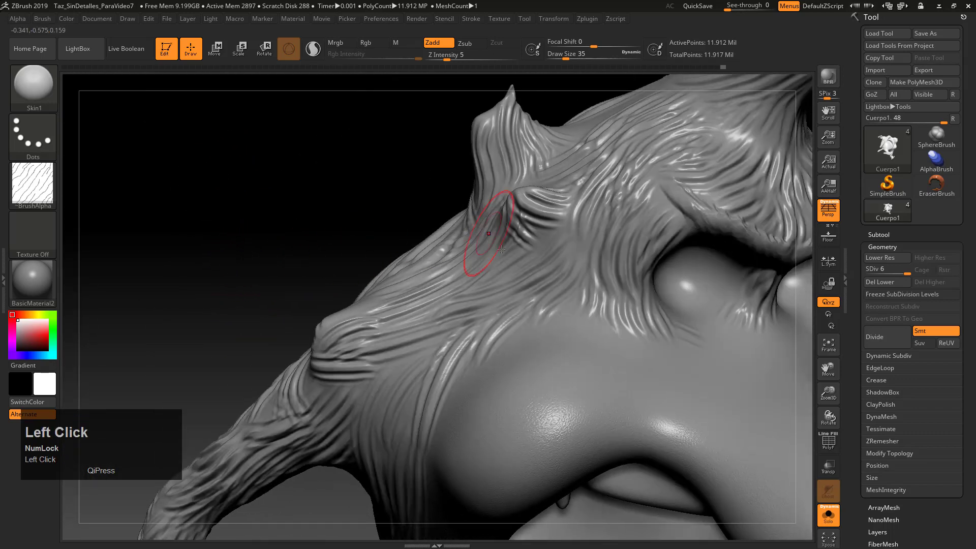
key("s")
left_click_drag(524, 236, 525, 235)
left_click_drag(531, 231, 526, 231, "shift")
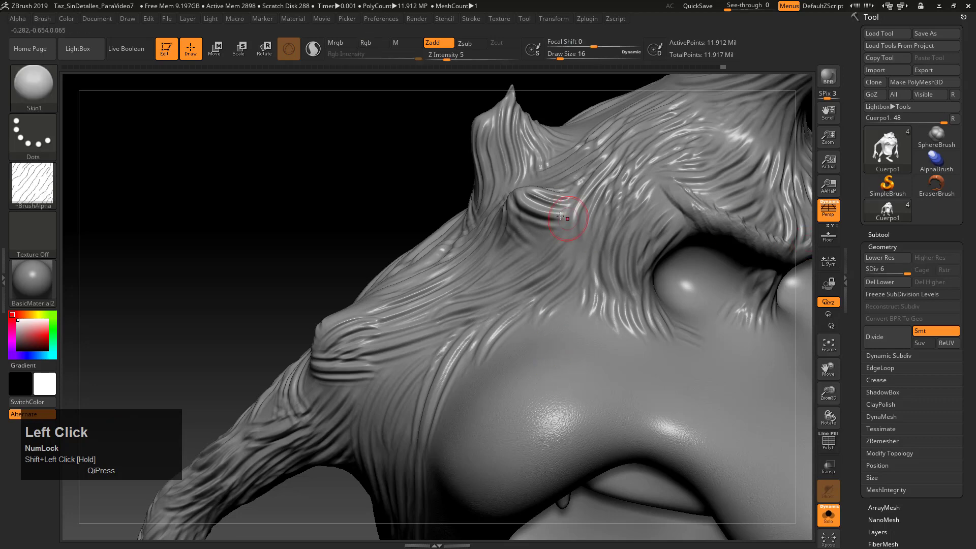
Lower the mesh to subdivision level 3 and smooth the inner ear there and at level 4.
left_click(893, 270)
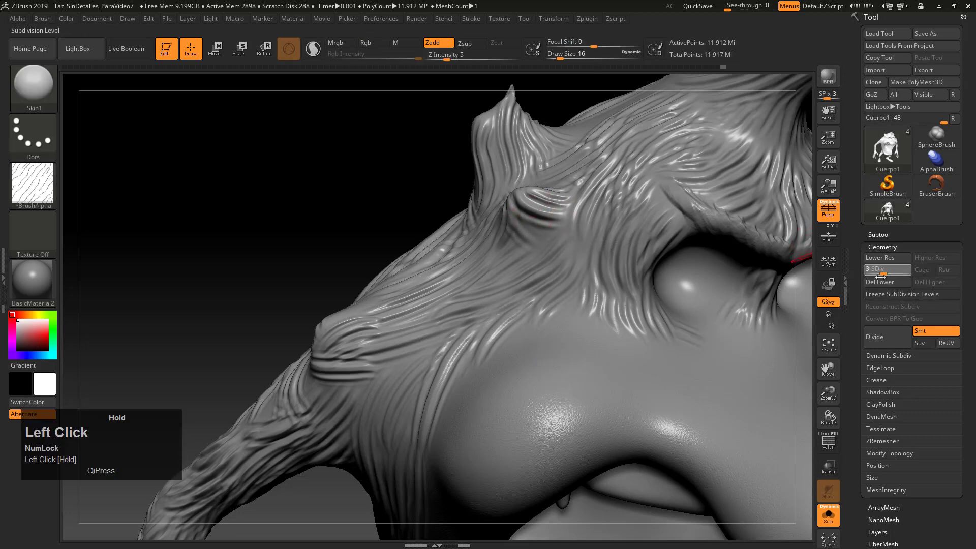
left_click_drag(881, 277, 880, 277)
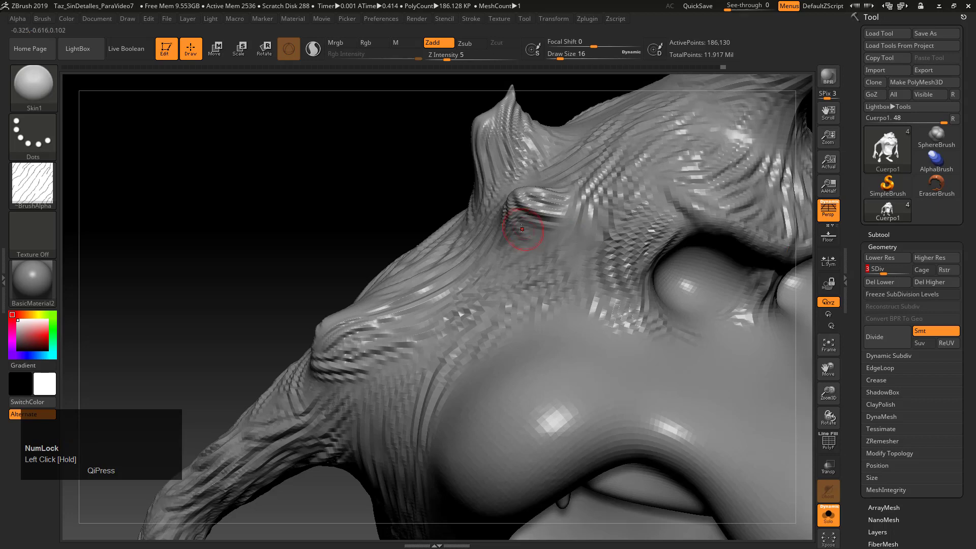
left_click_drag(526, 211, 531, 219, "shift")
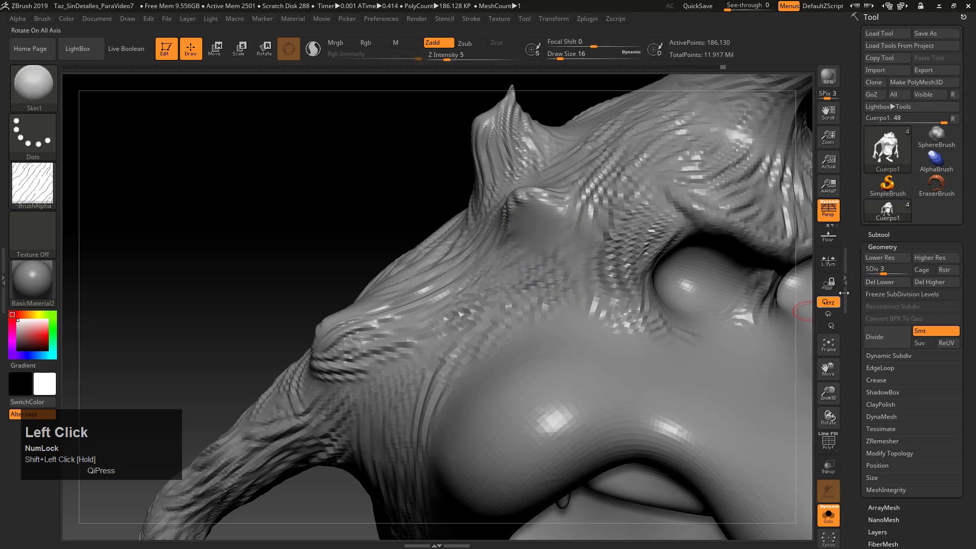
left_click_drag(885, 269, 888, 269)
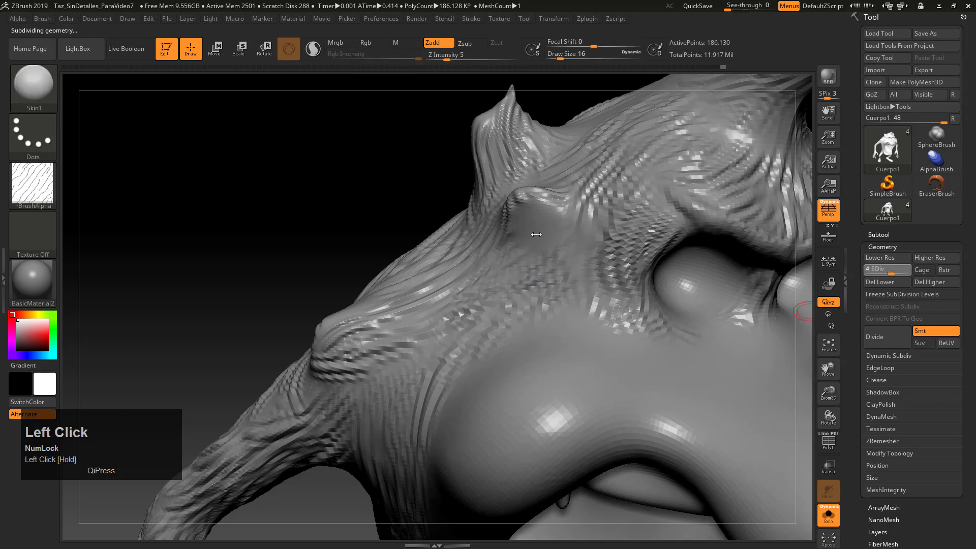
left_click_drag(533, 218, 539, 234, "shift")
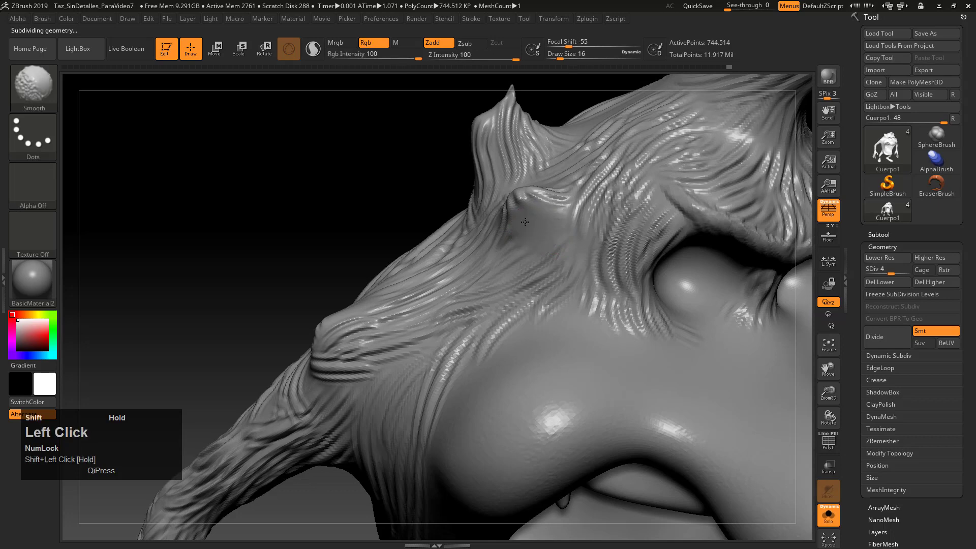
Raise the mesh to subdivision level 5 and then 6, smoothing the inner ear at each level.
left_click_drag(890, 270, 895, 270)
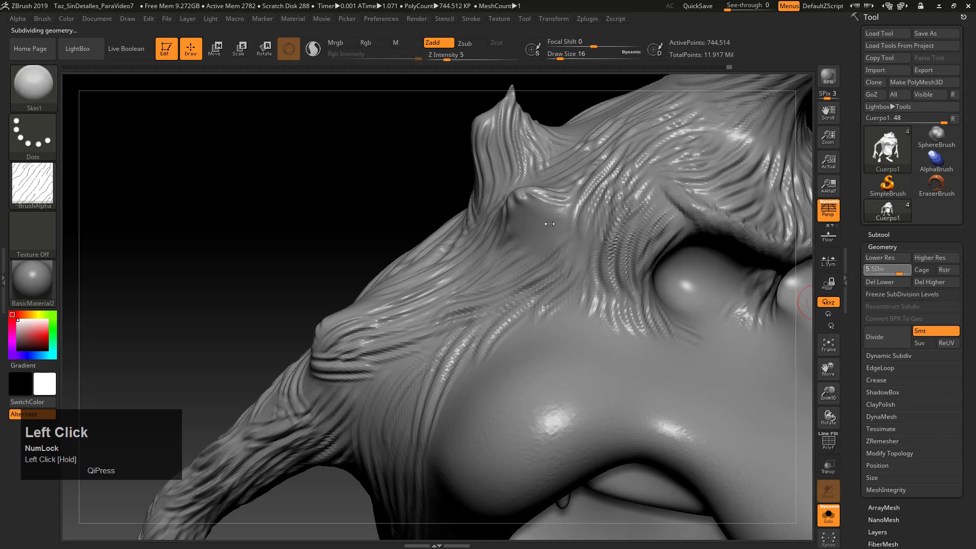
left_click_drag(533, 217, 537, 220, "shift")
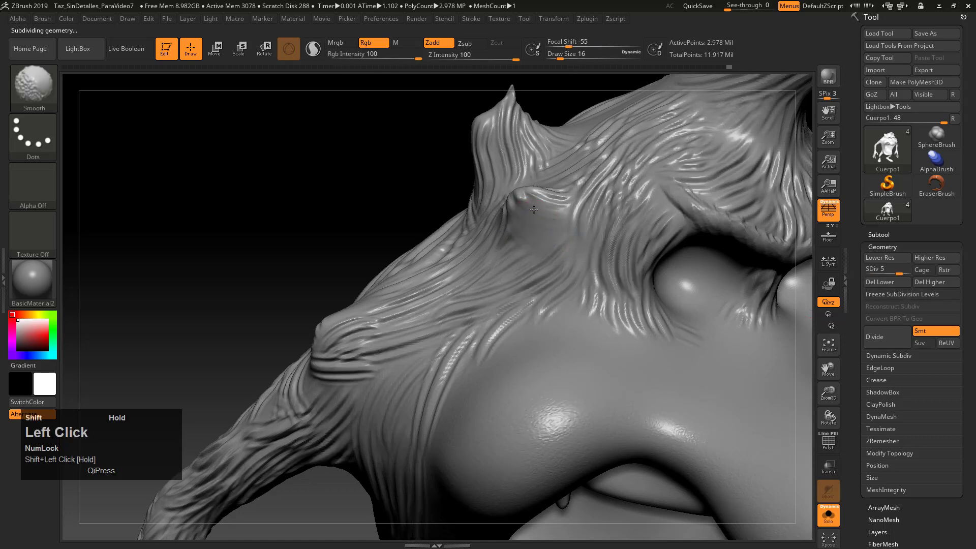
left_click(908, 272)
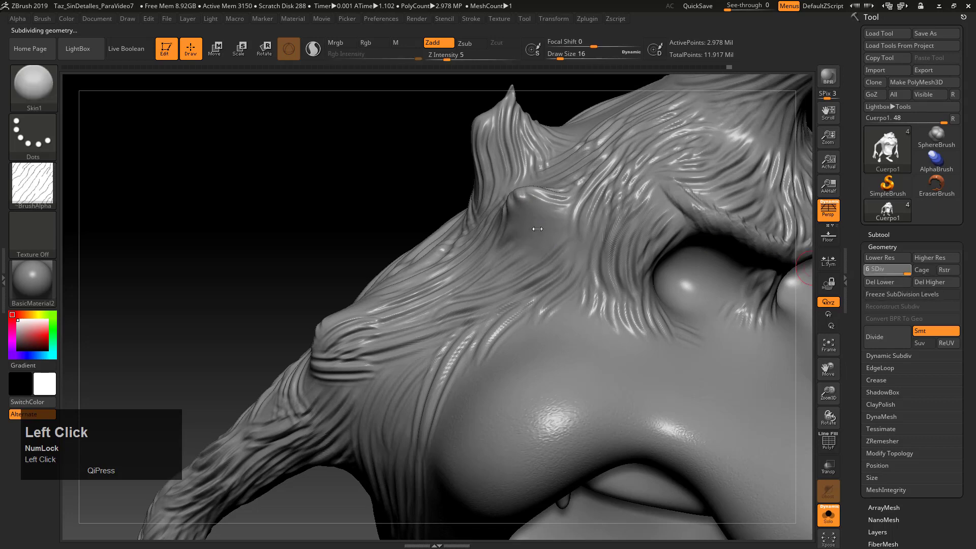
left_click_drag(541, 220, 525, 237, "shift")
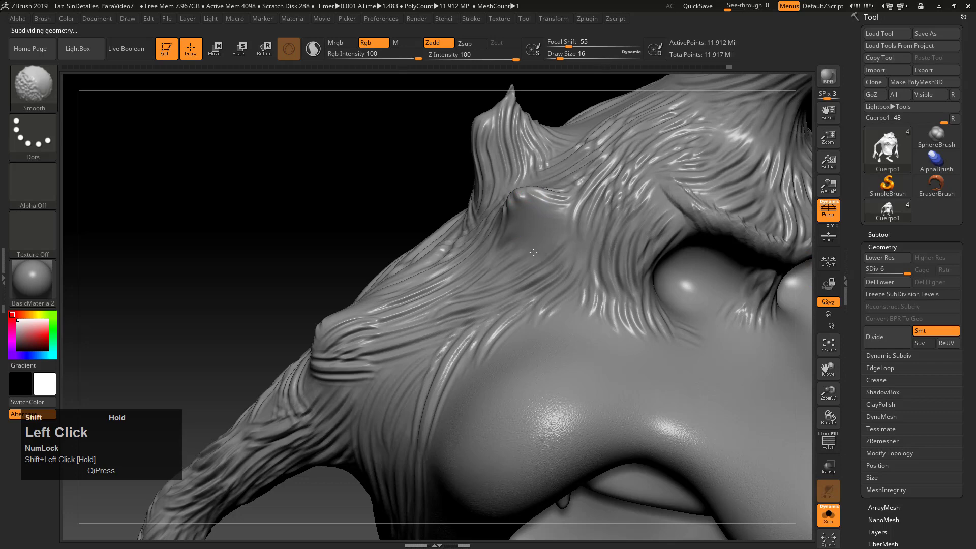
Carve a rounded cavity into the smoothed inner ear with the ClayBuildup brush at draw size 11.
left_click_drag(346, 215, 348, 218)
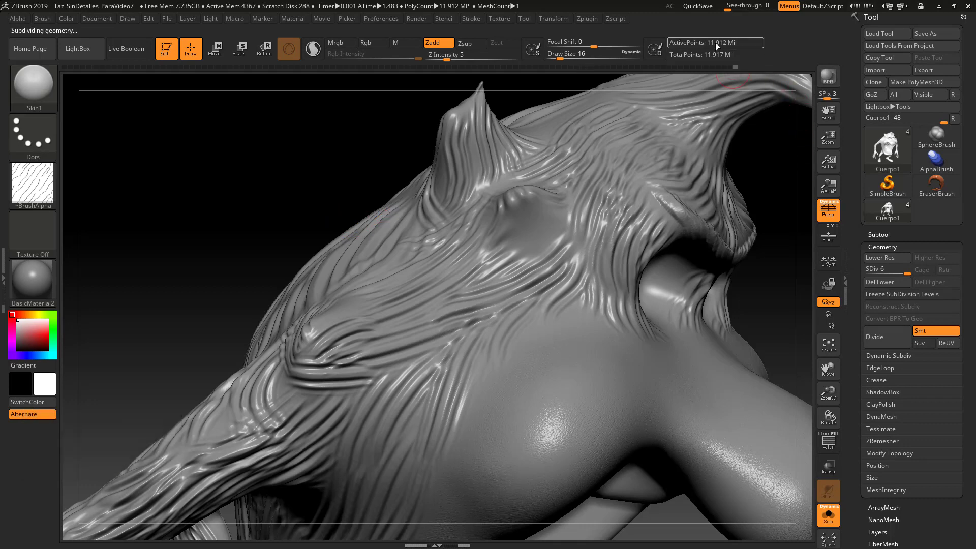
mouse_move(275, 232)
left_mouse_down()
mouse_move(246, 185)
mouse_move(252, 207)
mouse_move(497, 250)
left_mouse_up()
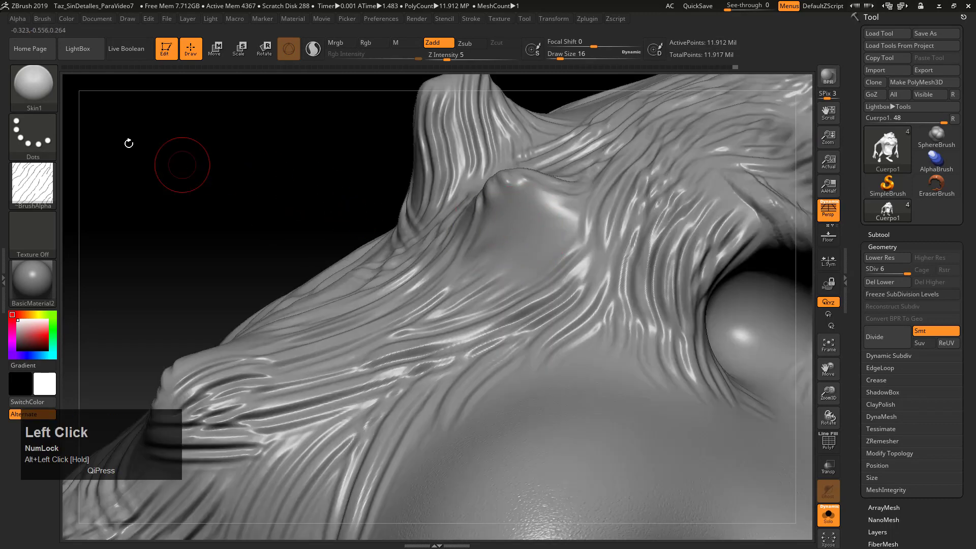
left_click(33, 84)
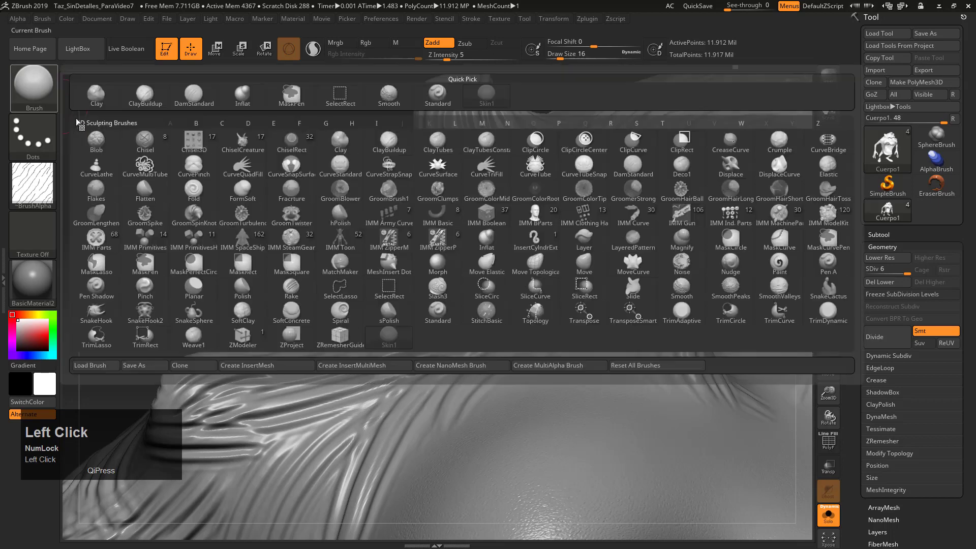
left_click(159, 96)
key("s")
mouse_move(511, 220)
left_mouse_down()
mouse_move(550, 238)
mouse_move(510, 253)
mouse_move(505, 224)
mouse_move(535, 264)
mouse_move(528, 219)
mouse_move(507, 232)
mouse_move(536, 253)
mouse_move(501, 233)
mouse_move(528, 254)
mouse_move(508, 248)
mouse_move(545, 257)
mouse_move(529, 222)
mouse_move(507, 209)
mouse_move(537, 225)
left_mouse_up()
left_click(510, 219, "alt")
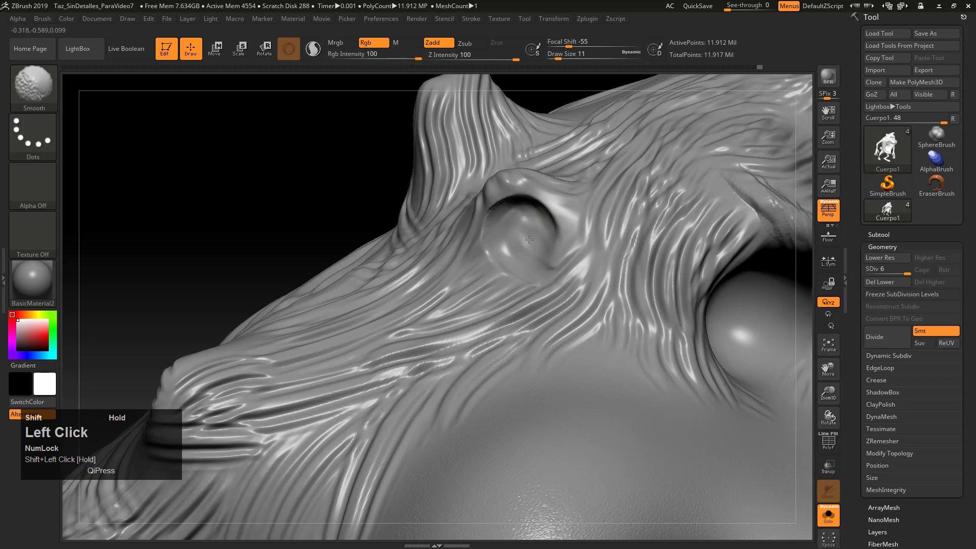
Smooth the carved ear cavity at subdivision level 5 and rework it at level 4.
left_click(900, 271)
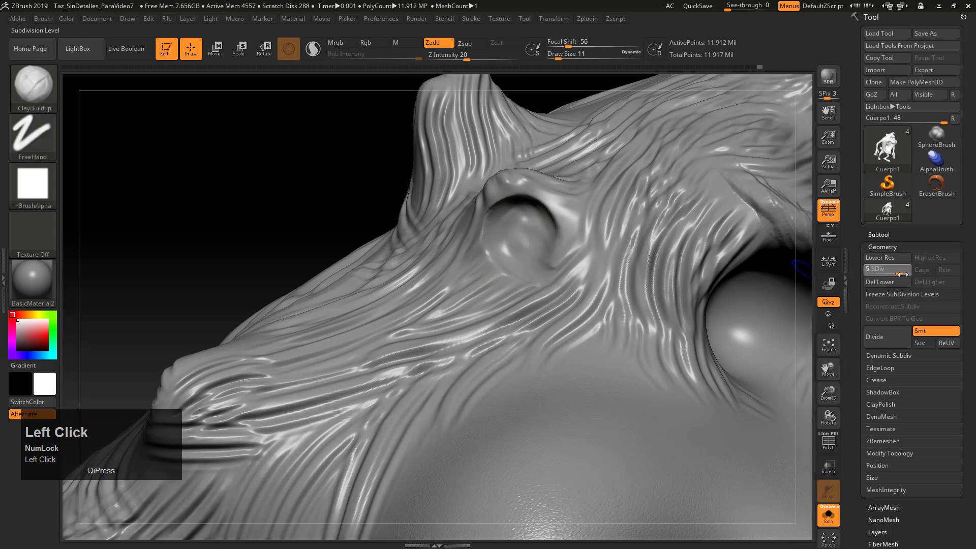
left_click_drag(522, 207, 494, 212, "shift")
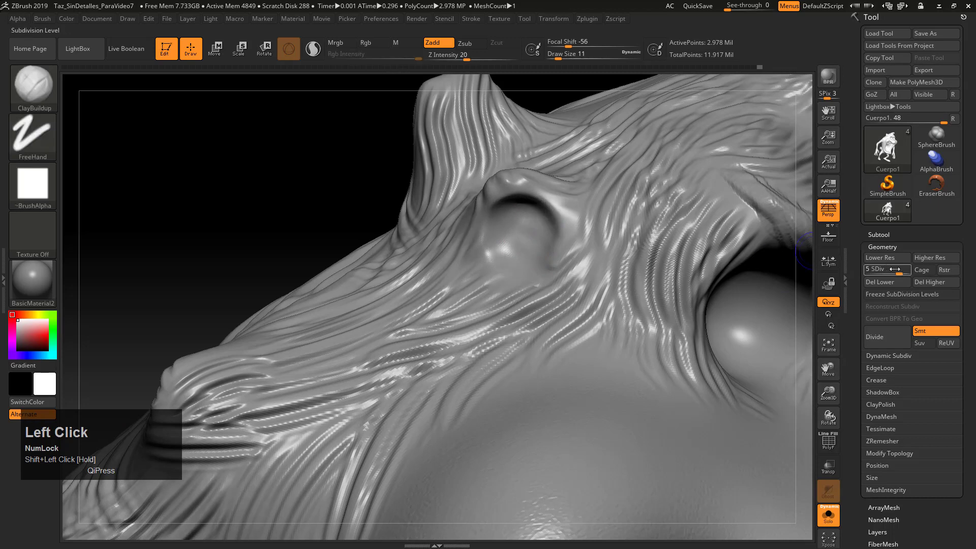
left_click_drag(895, 269, 539, 287)
mouse_move(505, 246)
left_mouse_down("shift")
mouse_move(504, 214)
mouse_move(547, 226)
left_mouse_up("shift")
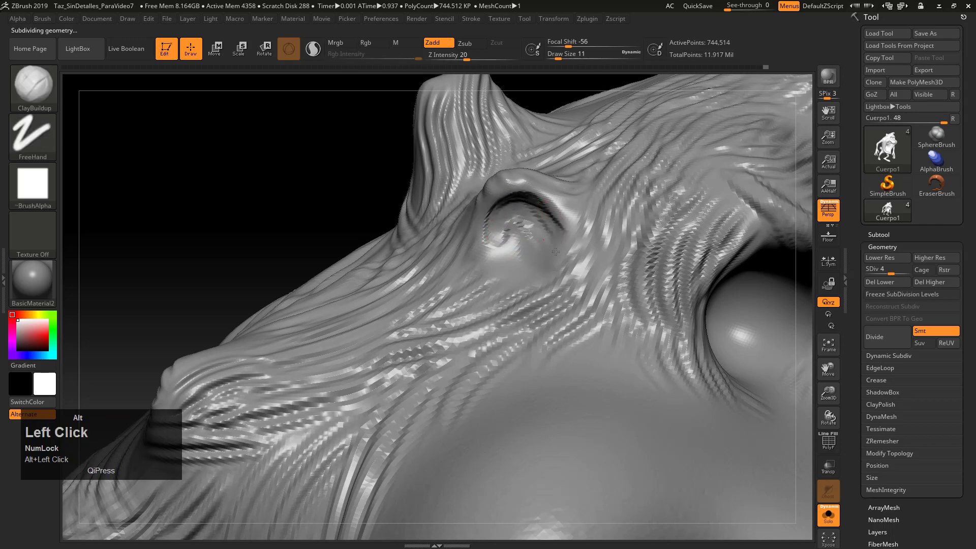
Smooth the inner ear at subdivision level 4 and return the mesh to level 6.
mouse_move(515, 261)
left_mouse_down("shift")
mouse_move(534, 226)
mouse_move(515, 254)
mouse_move(566, 239)
mouse_move(524, 244)
left_mouse_up("shift")
mouse_move(324, 225)
left_mouse_down("alt")
mouse_move(271, 139)
mouse_move(257, 196)
mouse_move(284, 188)
mouse_move(530, 209)
left_mouse_up("alt")
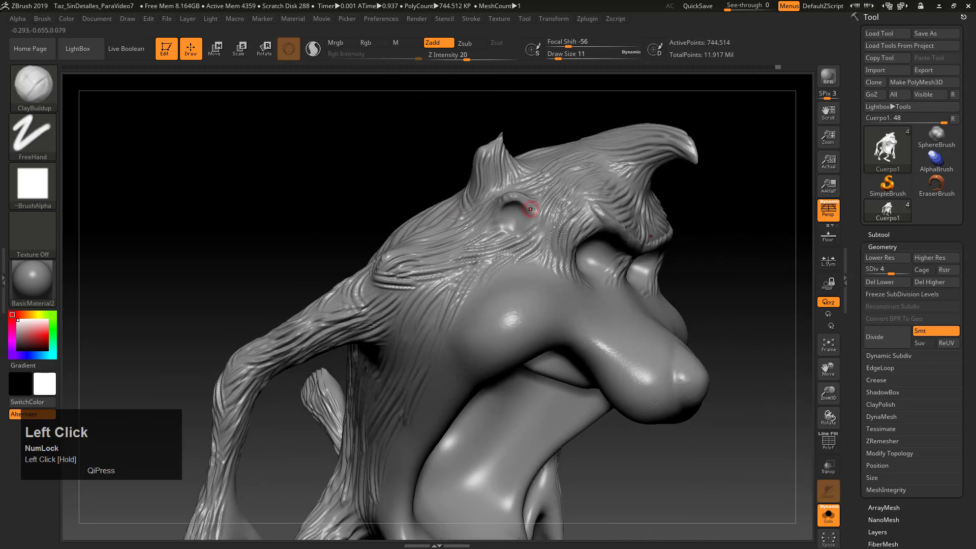
left_click(874, 337)
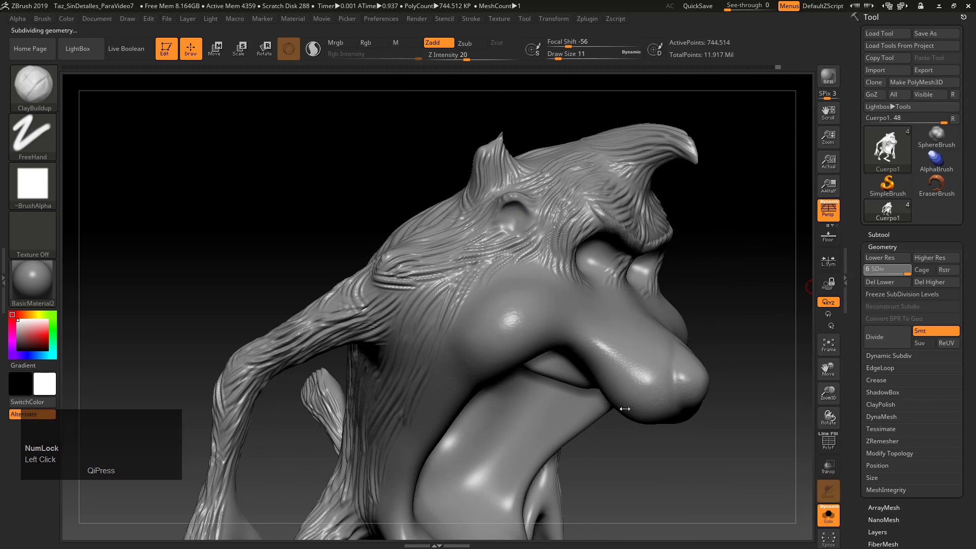
left_click_drag(760, 266, 656, 285)
left_click_drag(276, 351, 484, 400)
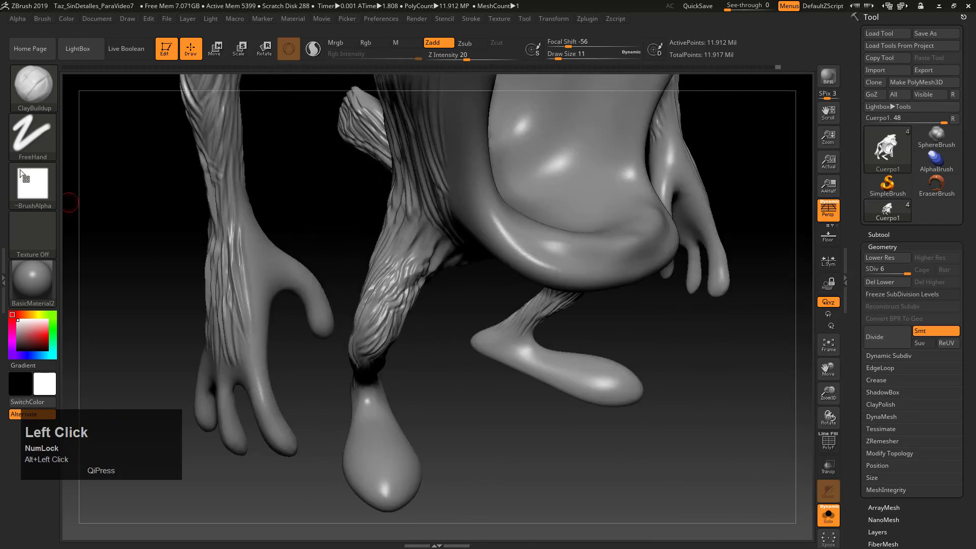
Carve toe grooves down the front of the foot with the DamStandard brush at draw size 11 and intensity 33.
left_click(34, 89)
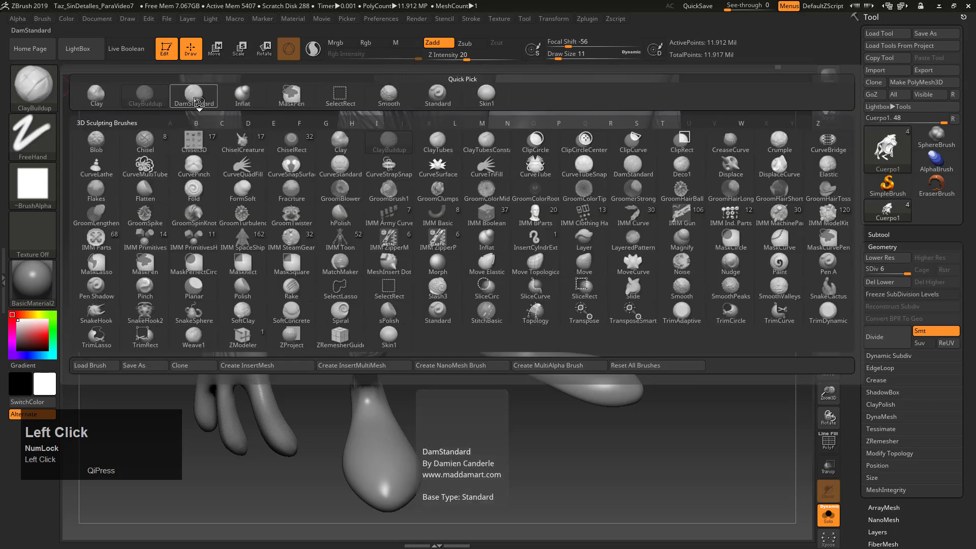
left_click(194, 94)
mouse_move(550, 458)
left_mouse_down()
mouse_move(562, 327)
mouse_move(481, 333)
mouse_move(464, 348)
mouse_move(483, 328)
left_mouse_up()
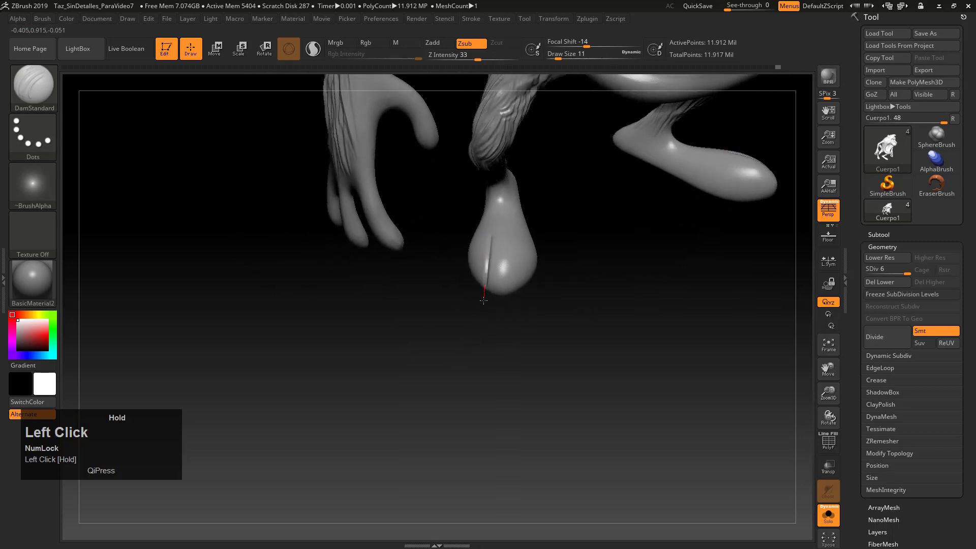
mouse_move(518, 239)
left_mouse_down()
mouse_move(538, 283)
mouse_move(510, 239)
mouse_move(506, 313)
left_mouse_up()
mouse_move(512, 362)
left_mouse_down()
mouse_move(539, 414)
mouse_move(514, 359)
mouse_move(562, 322)
mouse_move(508, 356)
mouse_move(526, 363)
mouse_move(550, 329)
mouse_move(573, 322)
mouse_move(625, 375)
mouse_move(676, 253)
mouse_move(717, 333)
mouse_move(683, 285)
mouse_move(703, 289)
mouse_move(666, 331)
mouse_move(664, 313)
left_mouse_up()
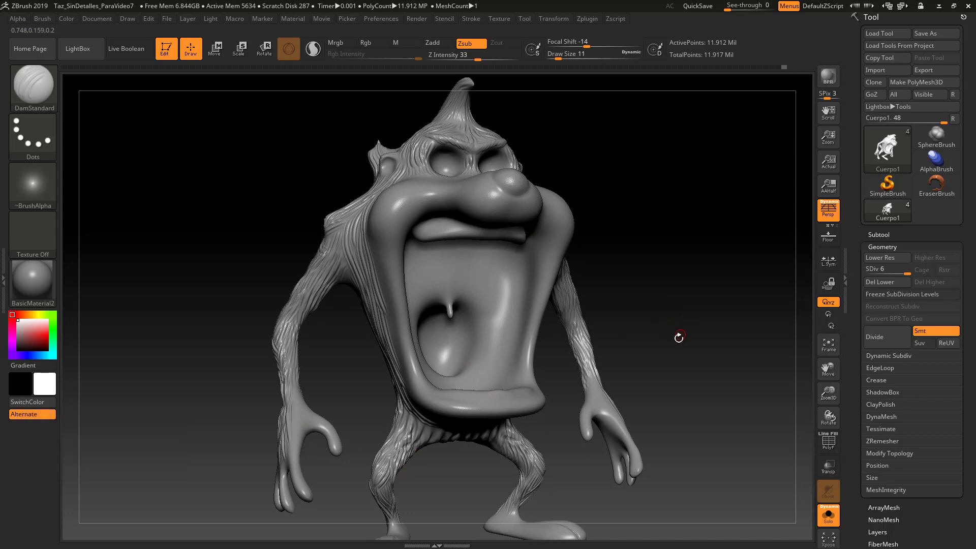
Set up the Standard brush with the Dots stroke and Alpha 01 for sculpting the inside of the mouth.
mouse_move(684, 264)
left_mouse_down()
mouse_move(686, 295)
mouse_move(686, 270)
mouse_move(705, 277)
mouse_move(524, 195)
left_mouse_up()
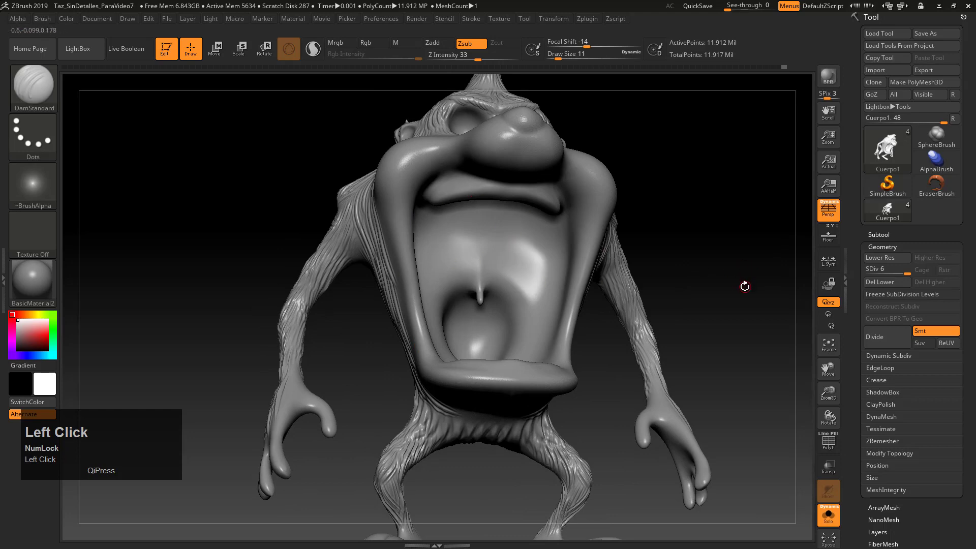
left_click(49, 93)
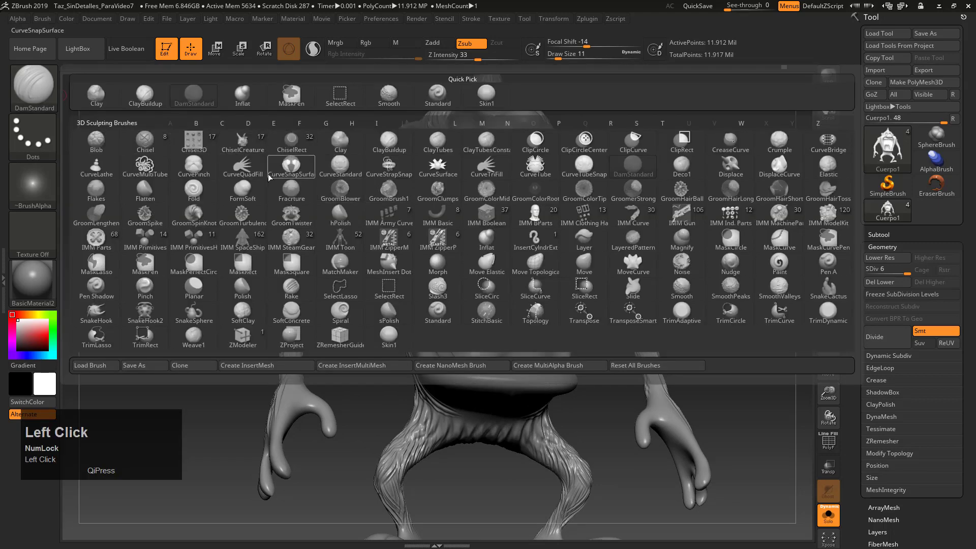
left_click(438, 94)
left_click_drag(722, 226, 244, 222, "alt")
mouse_move(174, 272)
left_mouse_down("alt")
mouse_move(344, 284)
mouse_move(450, 268)
left_mouse_up("alt")
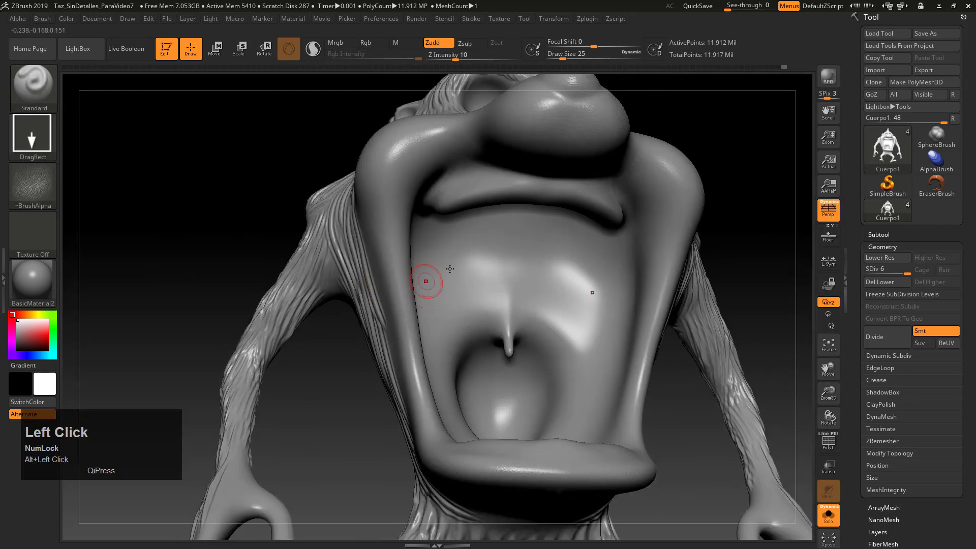
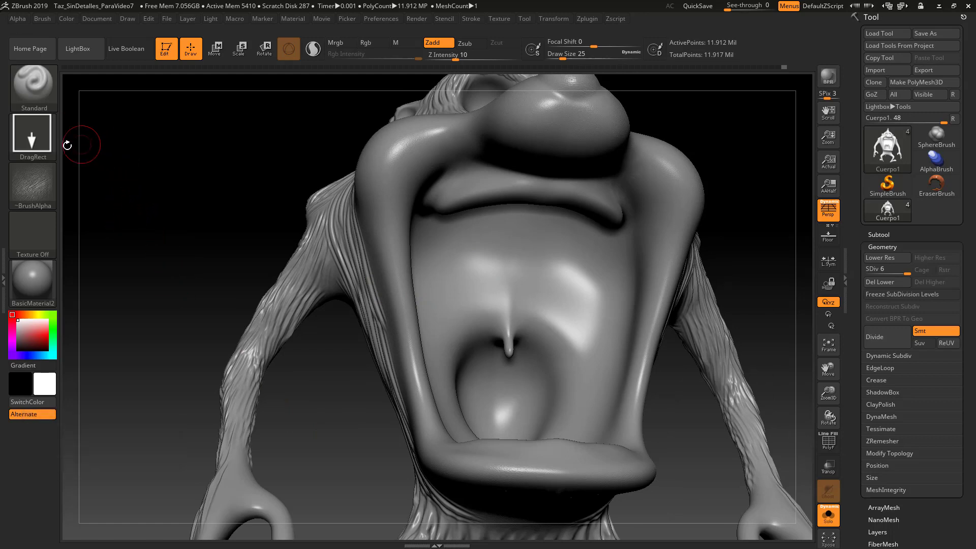
left_click(49, 145)
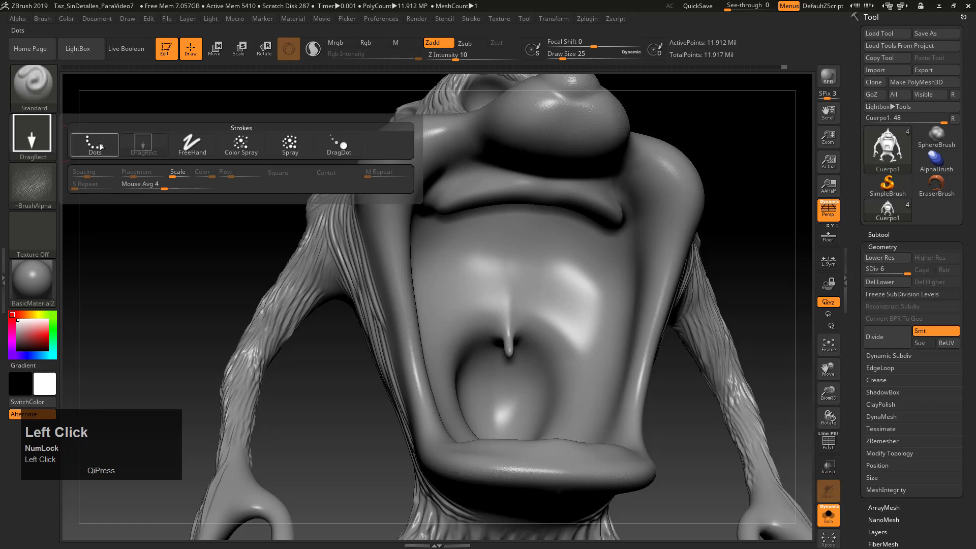
left_click(100, 146)
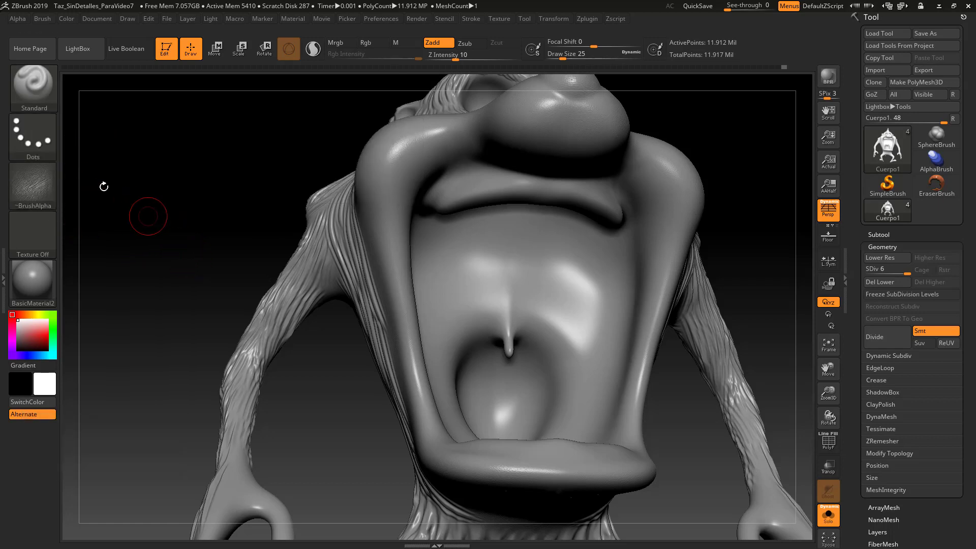
left_click(40, 184)
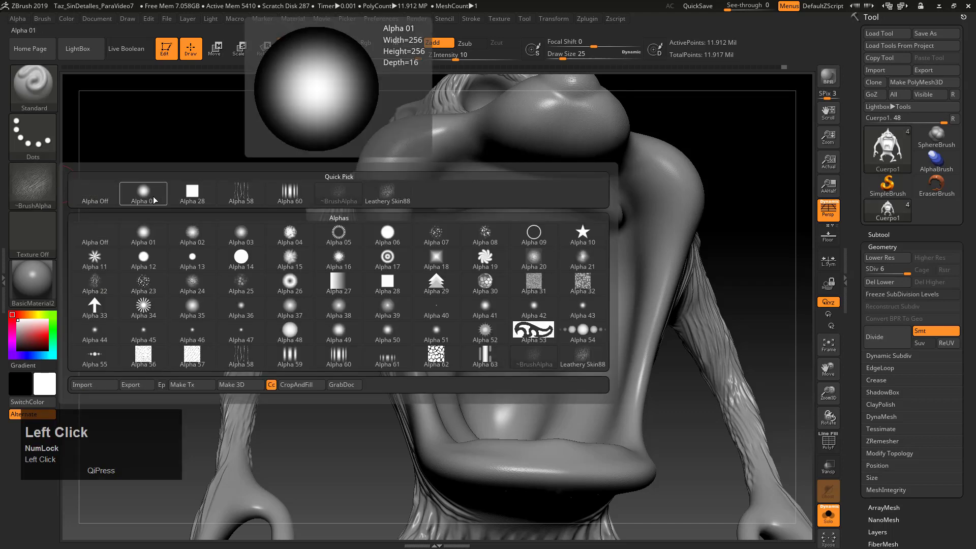
left_click(144, 196)
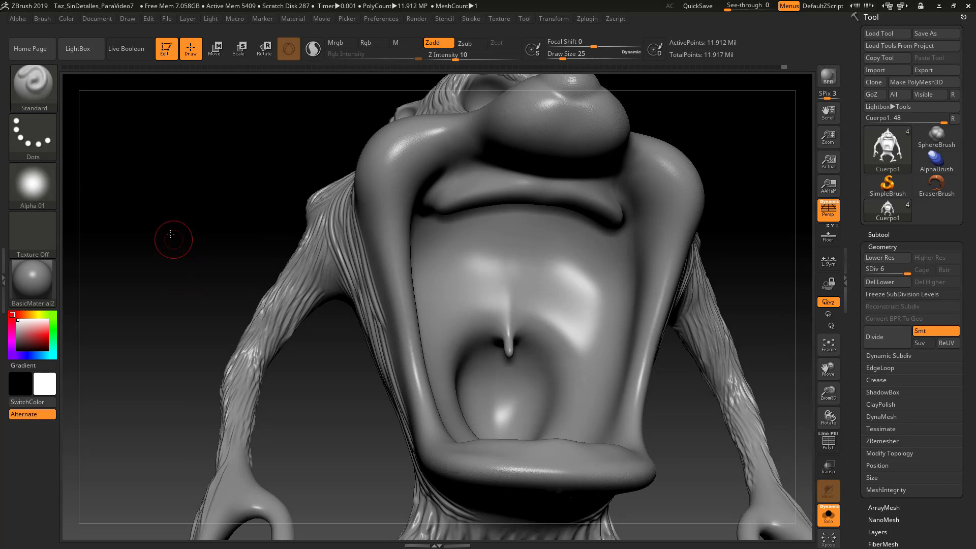
Carve arched grooves across the upper palate below the gum with the Standard brush at draw size 25 and intensity 10.
left_click_drag(171, 233, 175, 284)
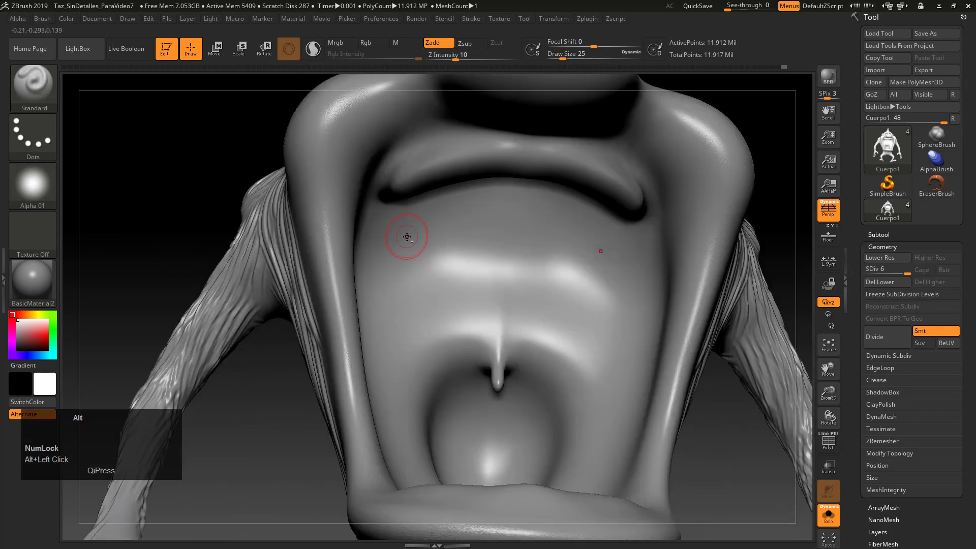
left_click_drag(375, 249, 387, 237, "alt")
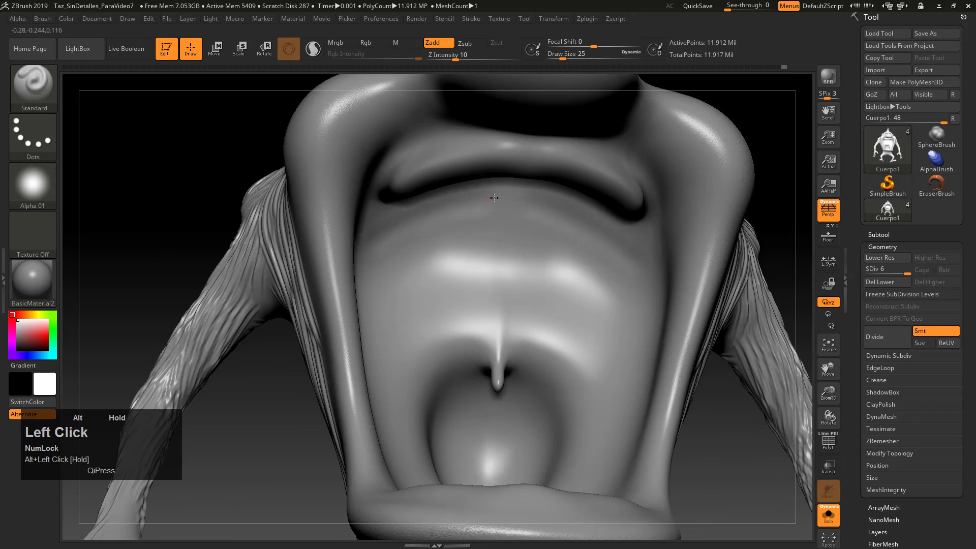
mouse_move(501, 207)
left_mouse_down("alt")
mouse_move(457, 243)
mouse_move(389, 274)
mouse_move(502, 237)
mouse_move(482, 240)
left_mouse_up("alt")
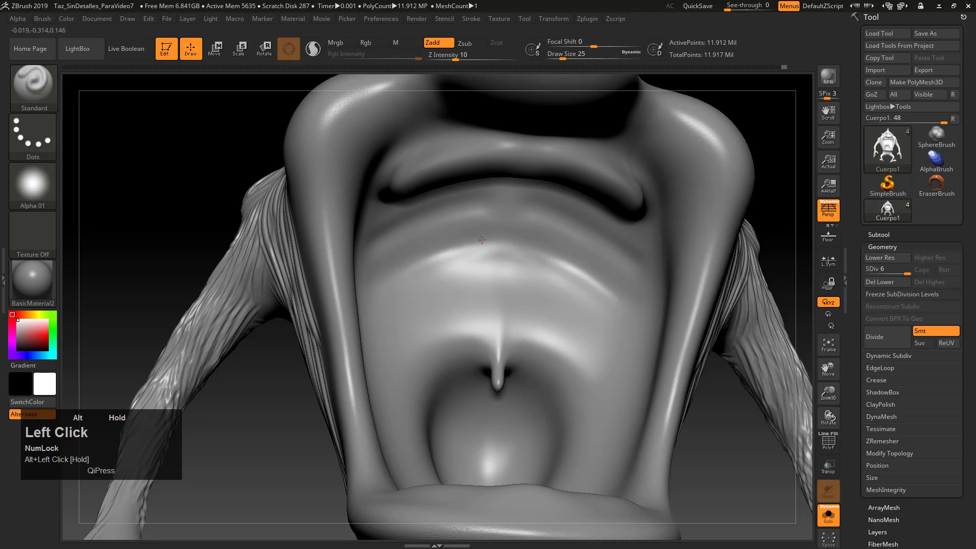
left_click_drag(383, 282, 475, 240, "alt")
left_click_drag(368, 297, 475, 250, "alt")
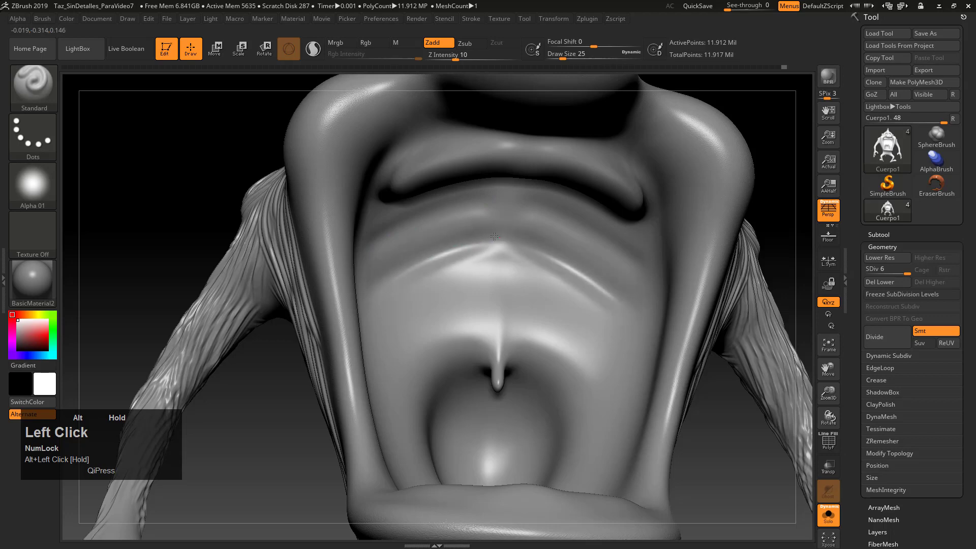
left_click_drag(392, 315, 488, 257, "alt")
mouse_move(395, 312)
left_mouse_down("alt")
mouse_move(489, 265)
mouse_move(408, 302)
left_mouse_up("alt")
Deepen the palate grooves and carve another arched groove closer to the uvula.
mouse_move(304, 377)
left_mouse_down()
mouse_move(275, 428)
mouse_move(268, 423)
left_mouse_up()
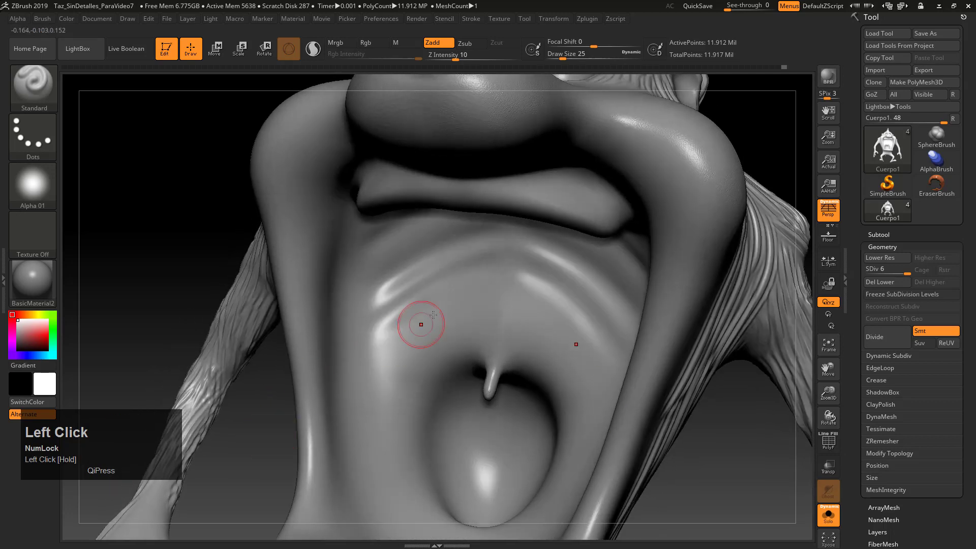
mouse_move(376, 350)
left_mouse_down("alt")
mouse_move(392, 324)
mouse_move(472, 283)
left_mouse_up("alt")
left_click_drag(391, 328, 468, 297, "alt")
left_click_drag(392, 384, 411, 361, "alt")
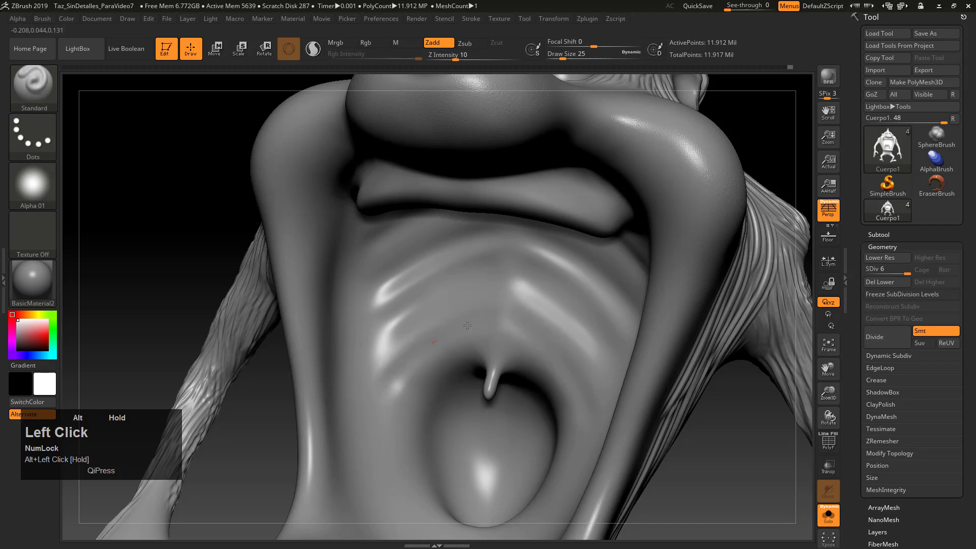
left_click_drag(272, 439, 424, 417)
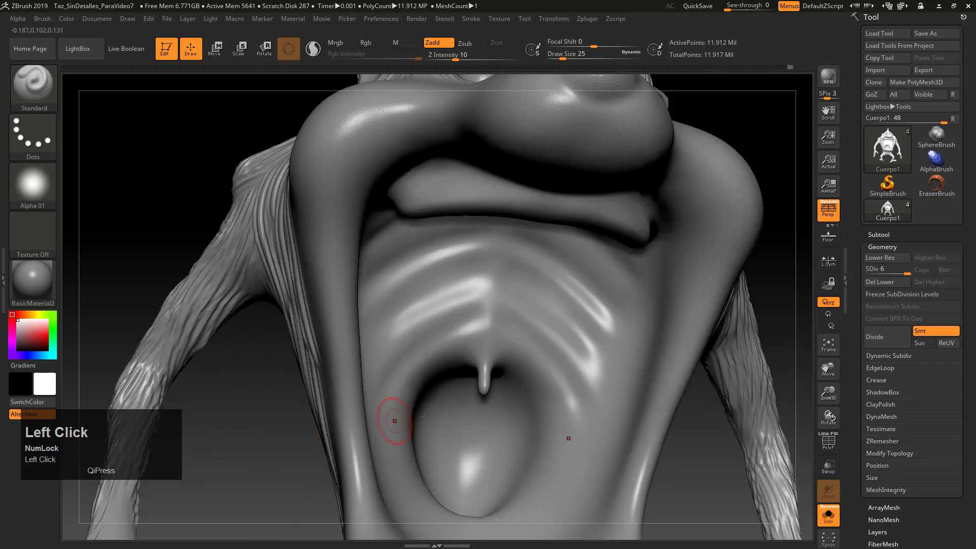
Try to outline the throat opening with the Standard brush at draw size 18 and intensity 10.
left_click_drag(724, 502, 683, 486, "alt")
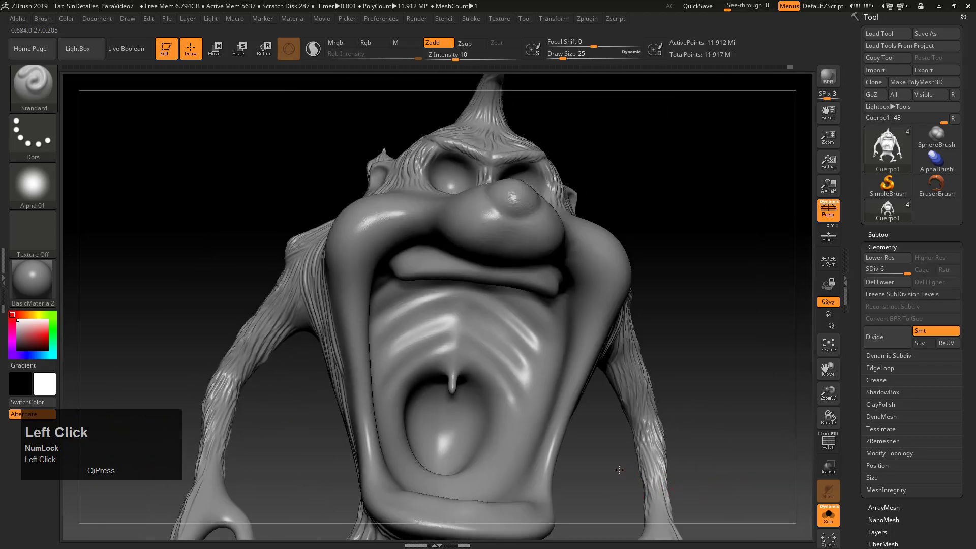
left_click_drag(619, 470, 560, 374)
key("s")
left_click_drag(480, 349, 476, 349)
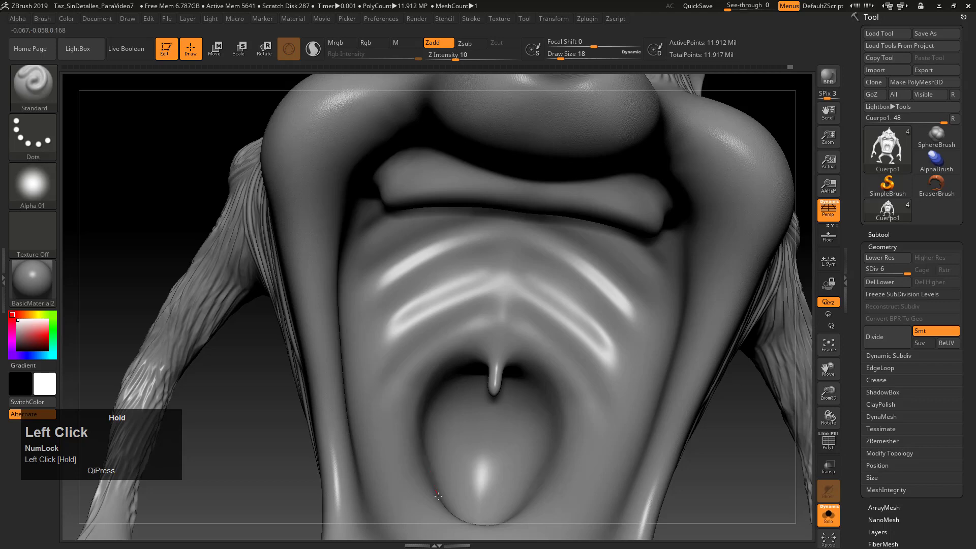
left_click_drag(272, 463, 276, 473, "alt")
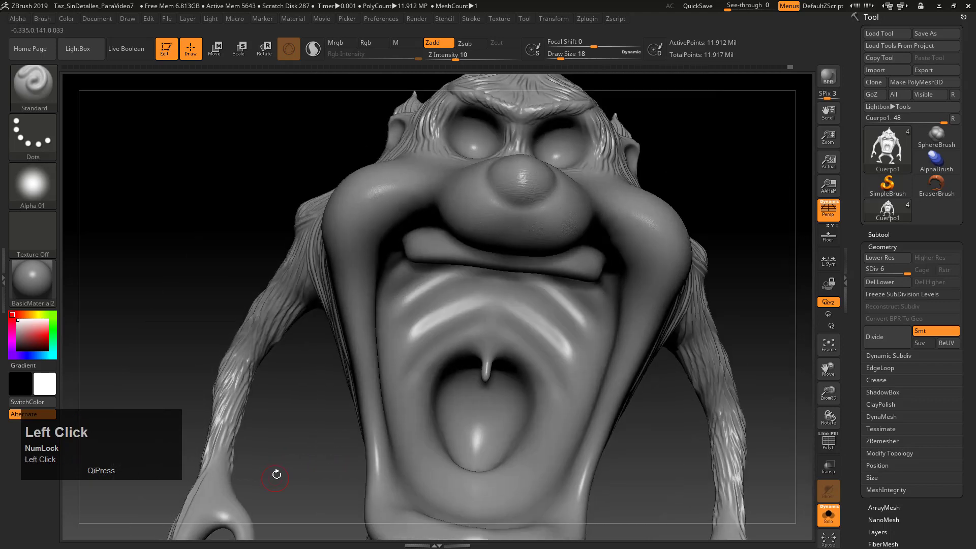
key("ctrl+z")
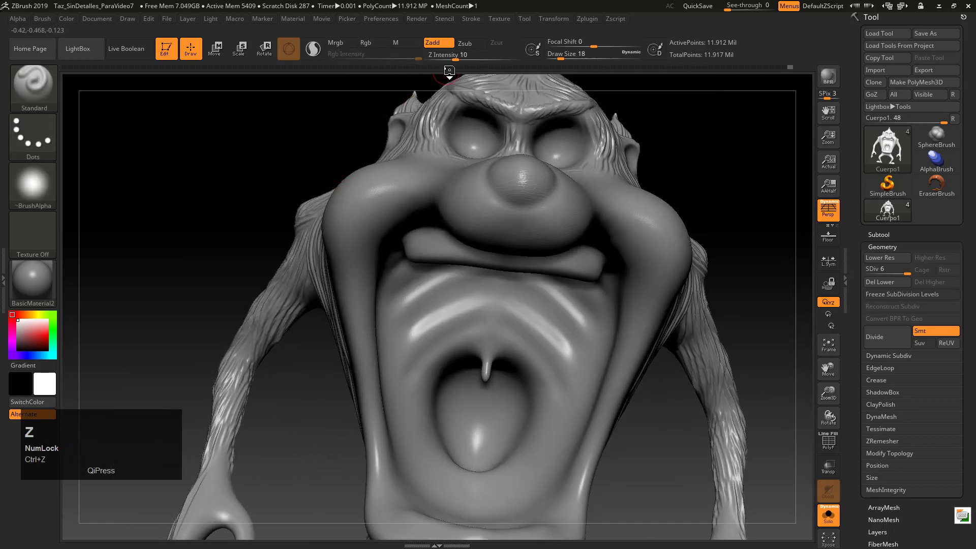
Set the brush intensity to 20 and try a stronger outline around the throat opening.
left_click(459, 58)
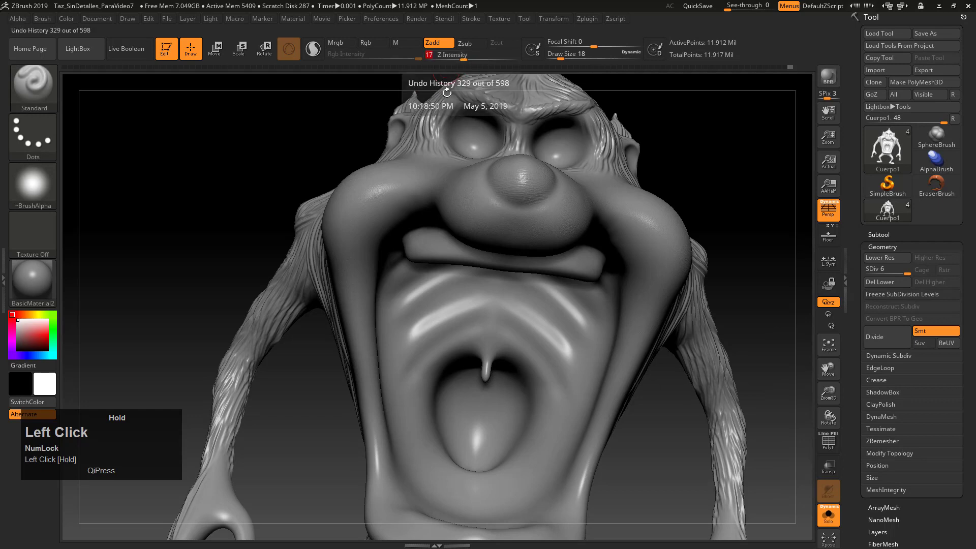
left_click(467, 56)
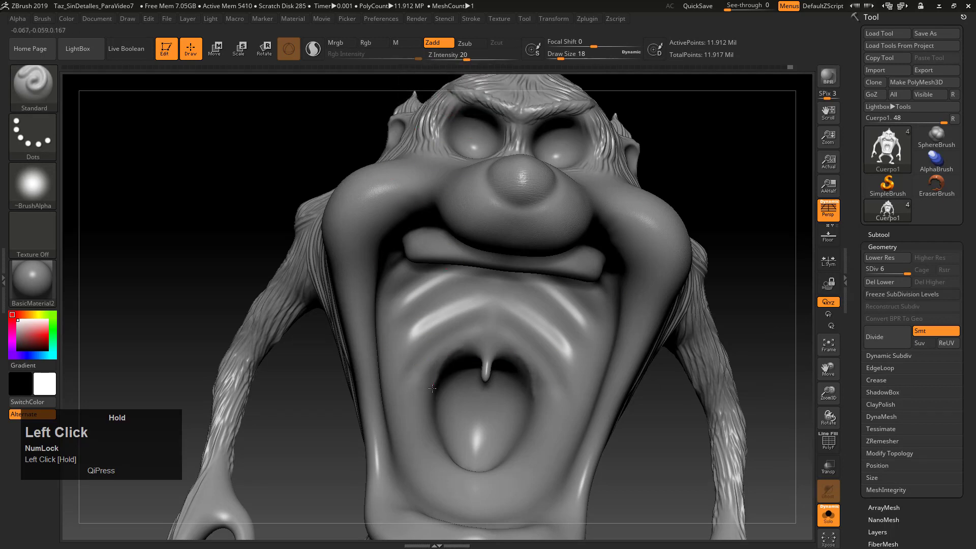
mouse_move(450, 461)
left_mouse_down()
mouse_move(451, 414)
mouse_move(467, 472)
left_mouse_up()
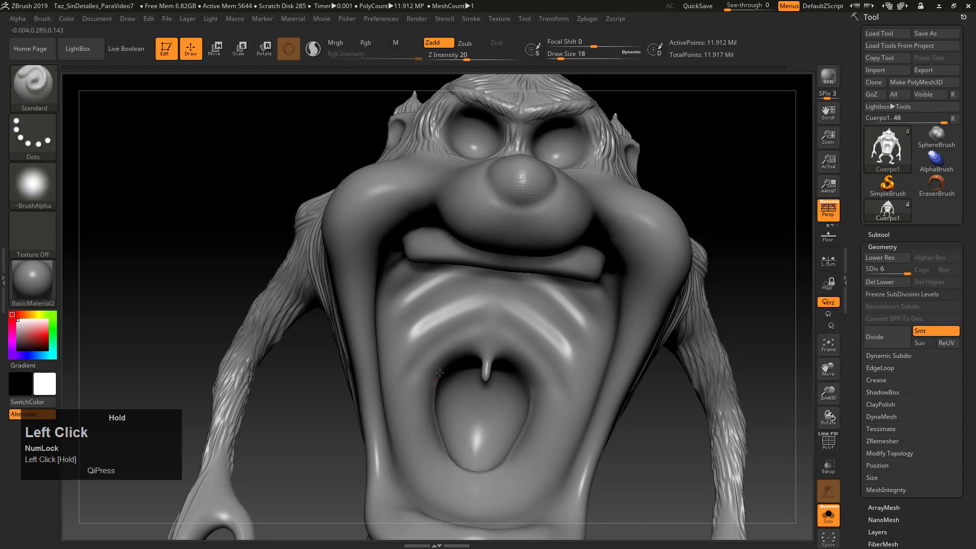
key("ctrl+z")
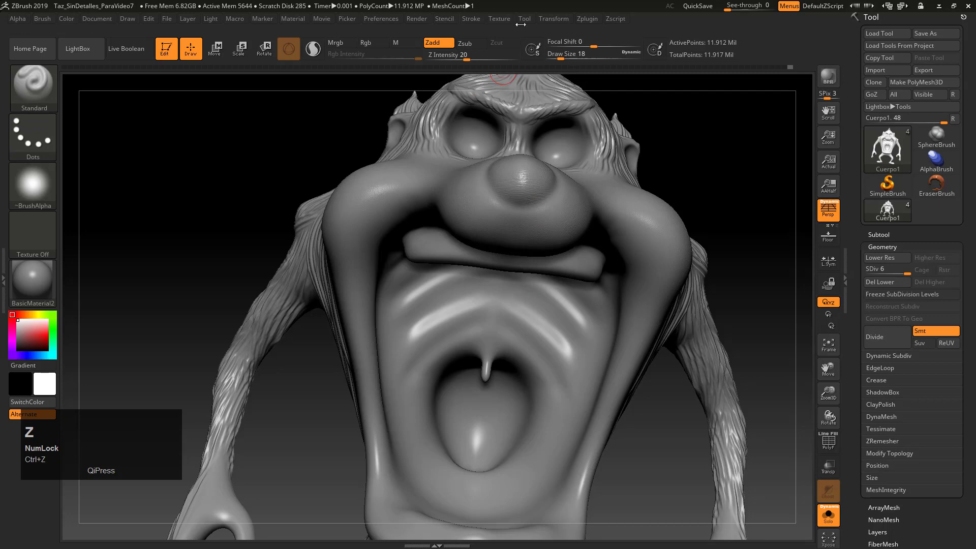
Define the rim of the throat opening with the Standard brush at intensity 20, enlarging the draw size to 25.
left_click(524, 19)
left_click(587, 18)
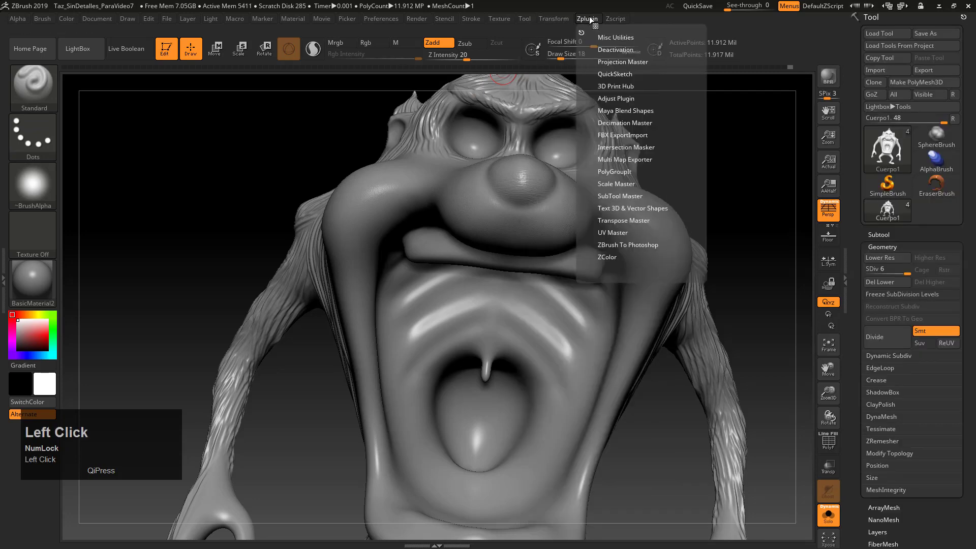
left_click(471, 18)
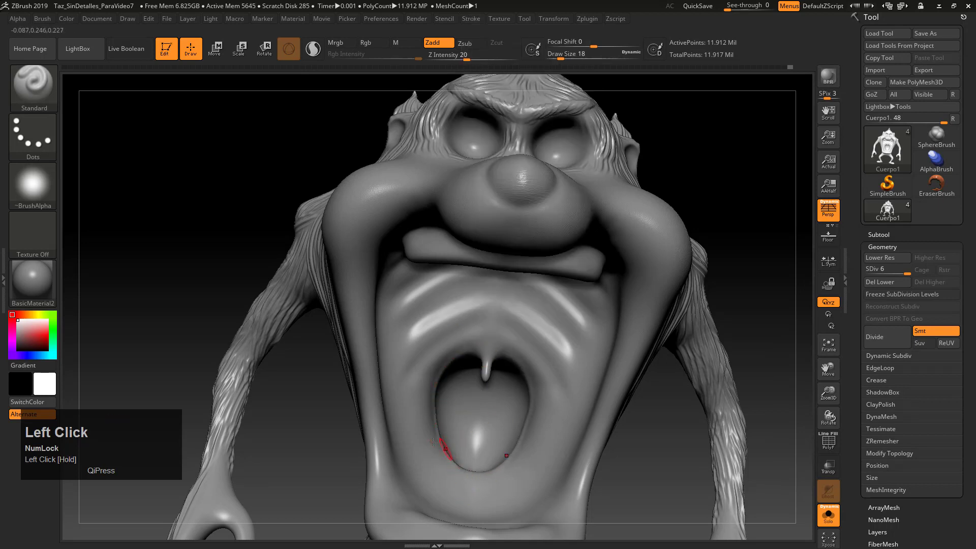
key("s")
left_click_drag(428, 448, 456, 465)
key("s")
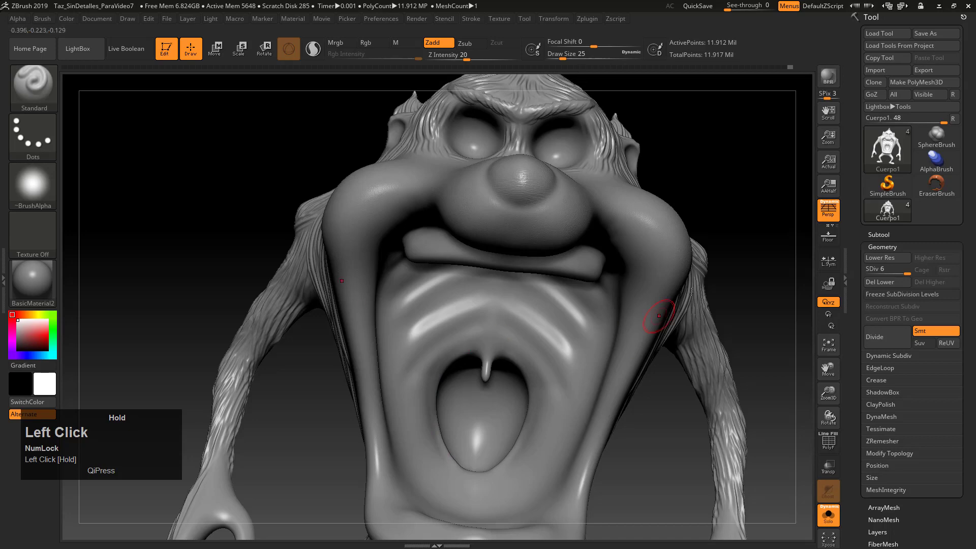
Thicken the uvula with the Inflat brush at draw size 33 and intensity 10.
left_click_drag(742, 234, 529, 382, "alt")
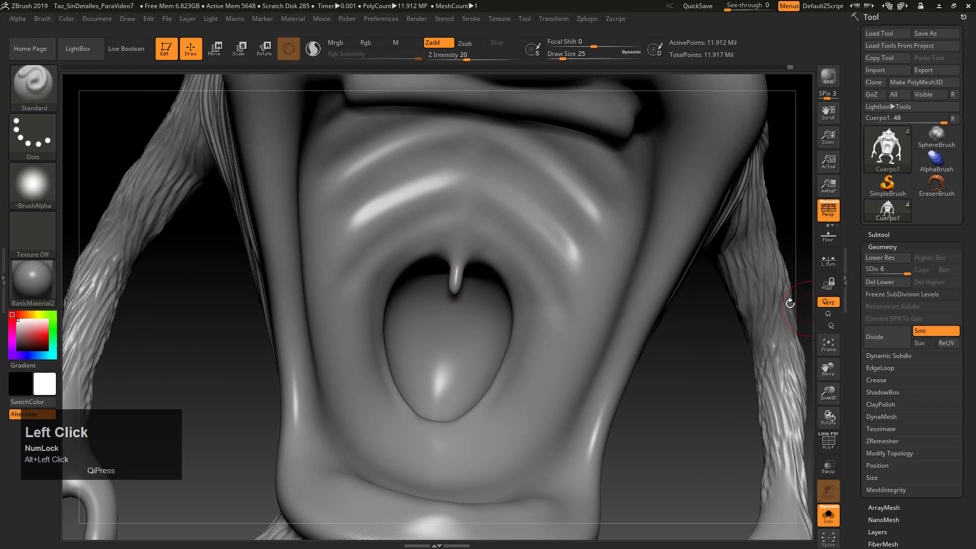
left_click(34, 84)
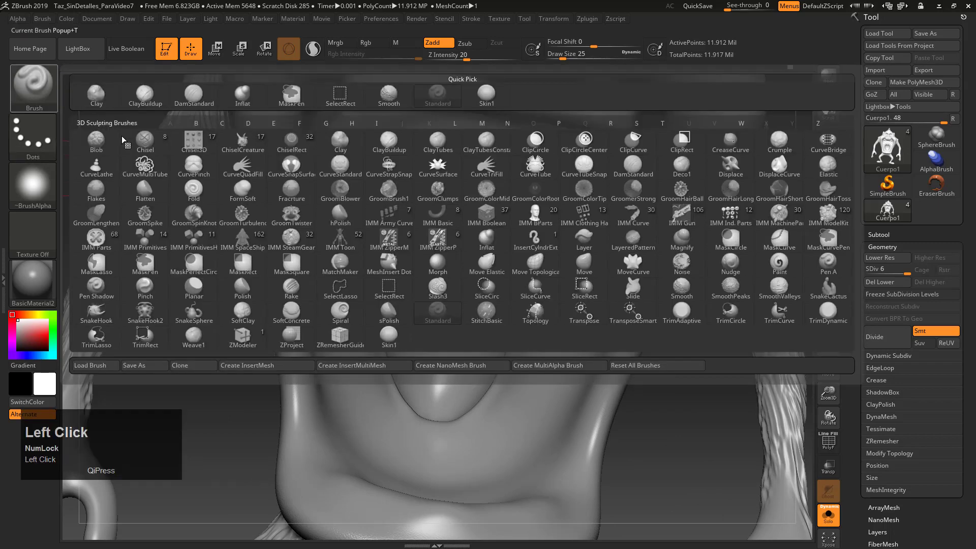
left_click(244, 96)
key("s")
left_click(454, 277)
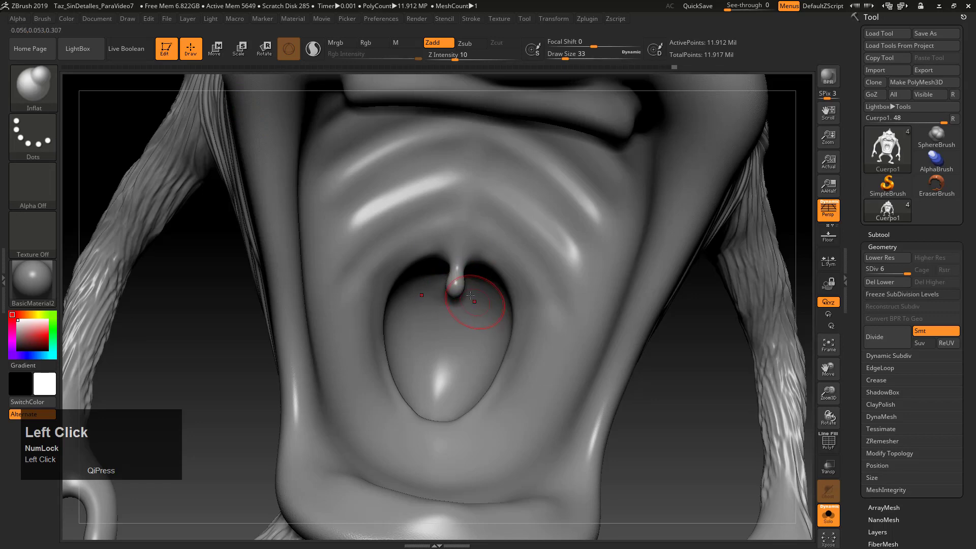
Leave Solo mode to display the teeth, tongue and eyes with the body, and open the subtool list.
key("f")
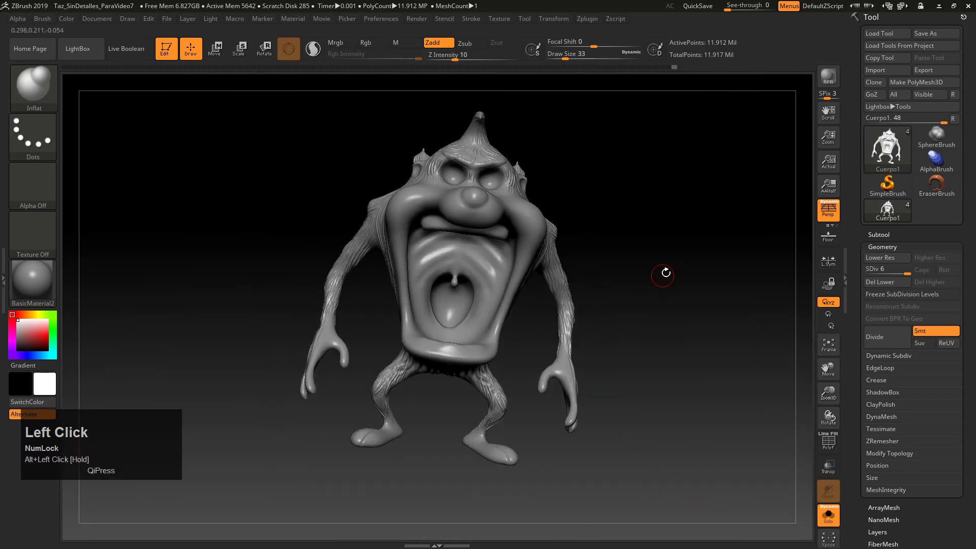
left_click_drag(664, 273, 654, 295)
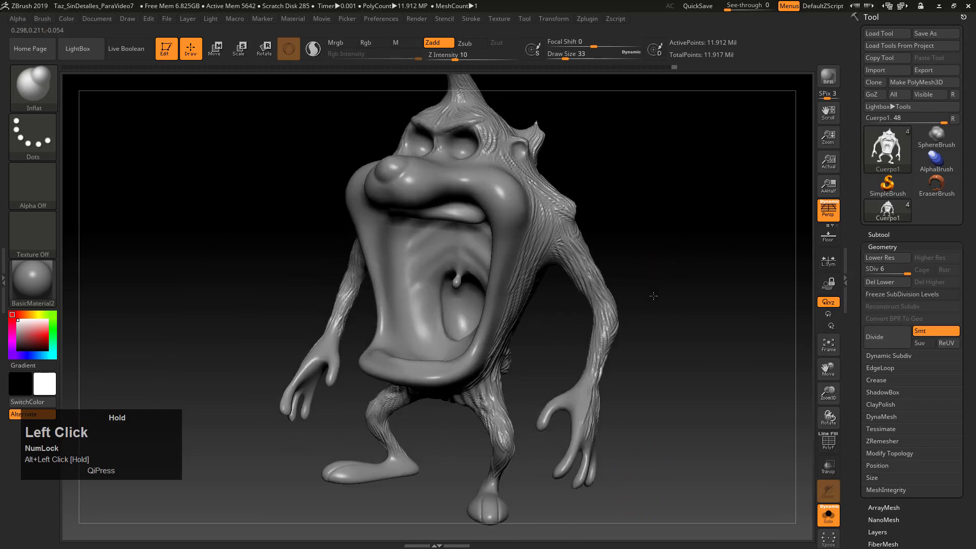
left_click_drag(684, 357, 714, 315)
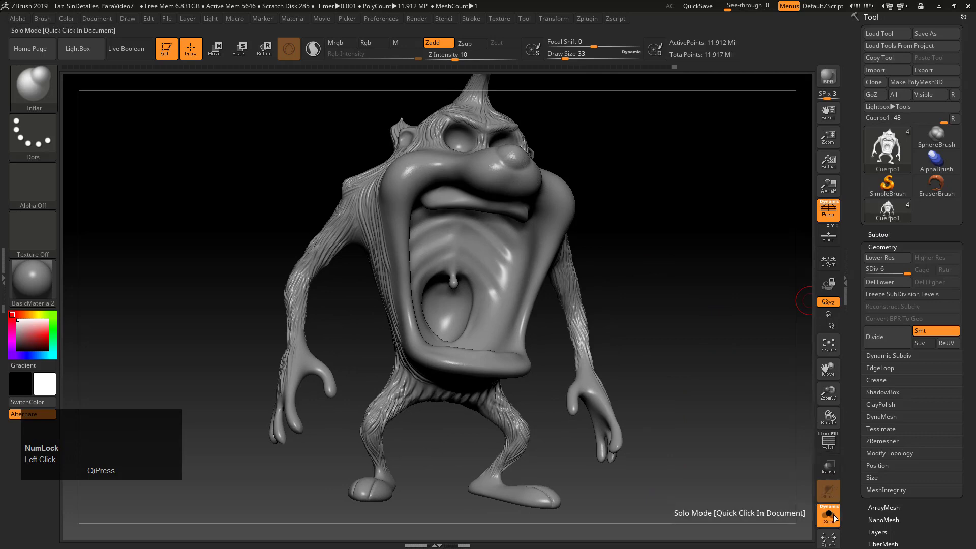
left_click(832, 522)
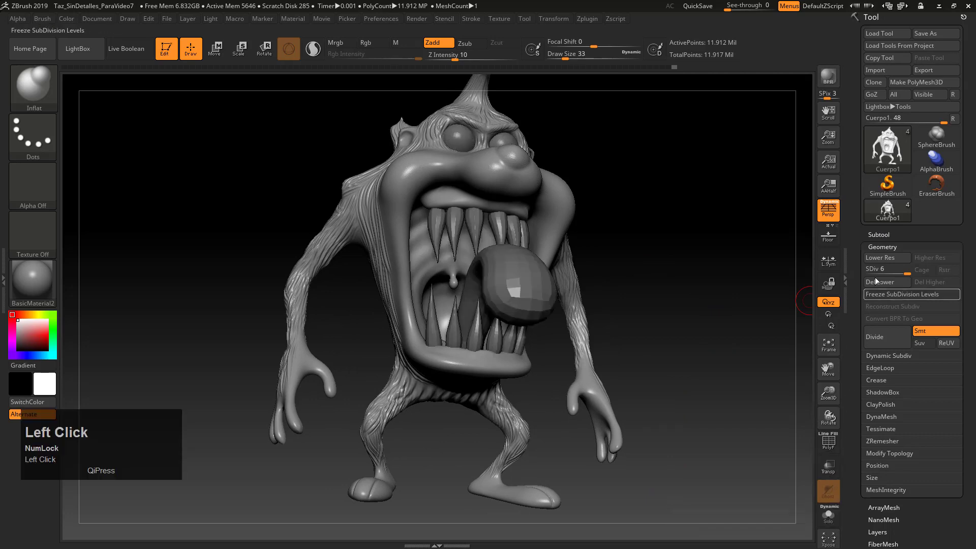
left_click(878, 235)
Pick the body as the active subtool at the upper gum and set the Inflat brush's draw size to 27.
left_click_drag(726, 331, 555, 283)
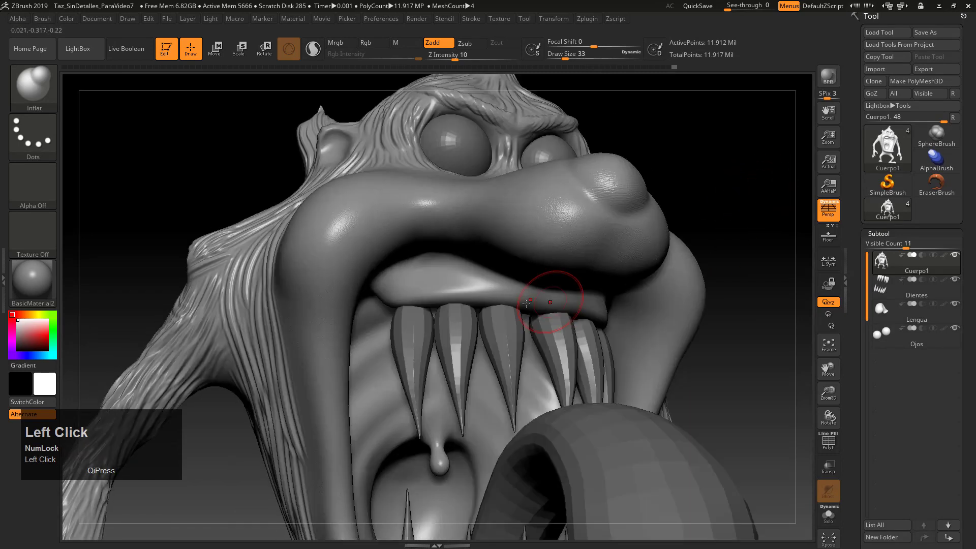
left_click(432, 286, "alt")
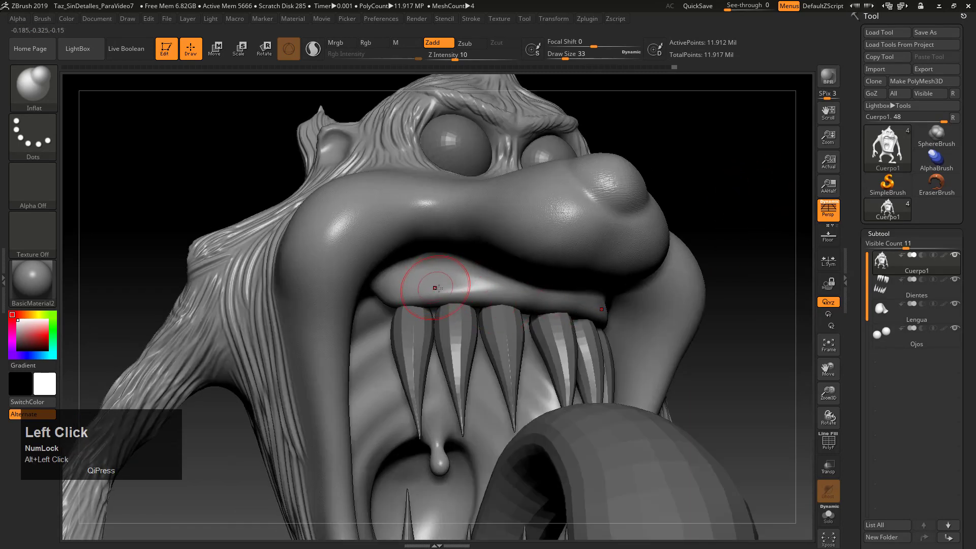
left_click_drag(150, 168, 269, 279, "alt")
key("s")
left_click_drag(424, 349, 426, 349)
left_click_drag(201, 209, 188, 181)
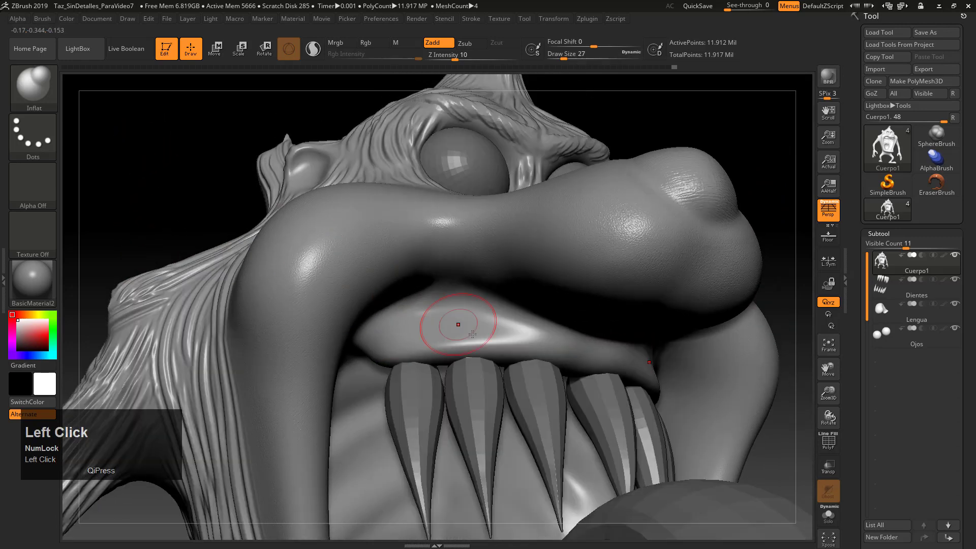
left_click_drag(780, 464, 788, 351, "alt")
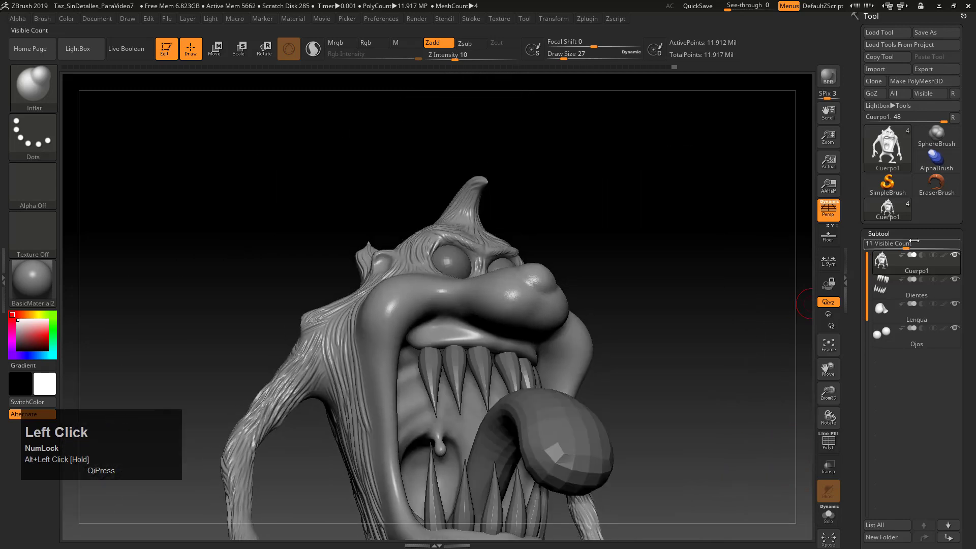
Lower the body's subdivision level to 5.
left_click(901, 233)
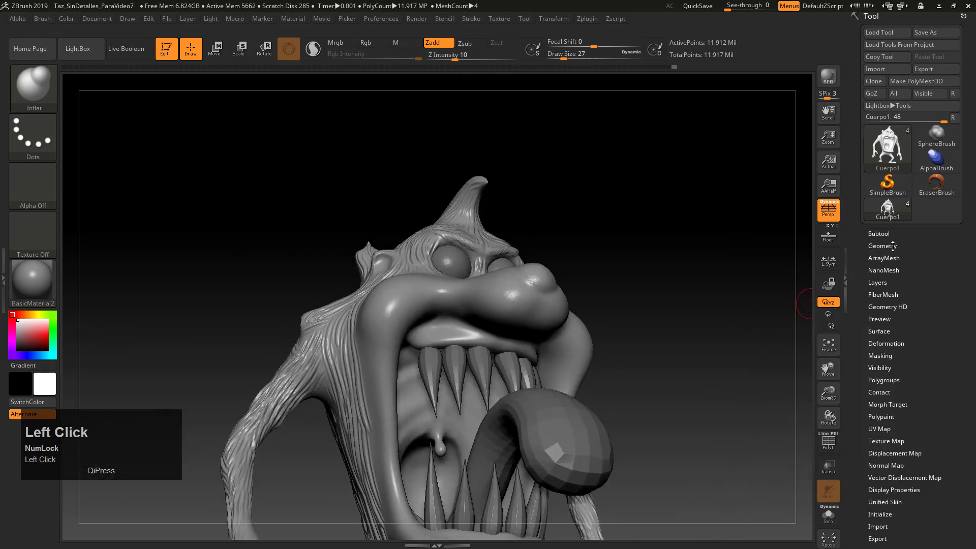
left_click(893, 246)
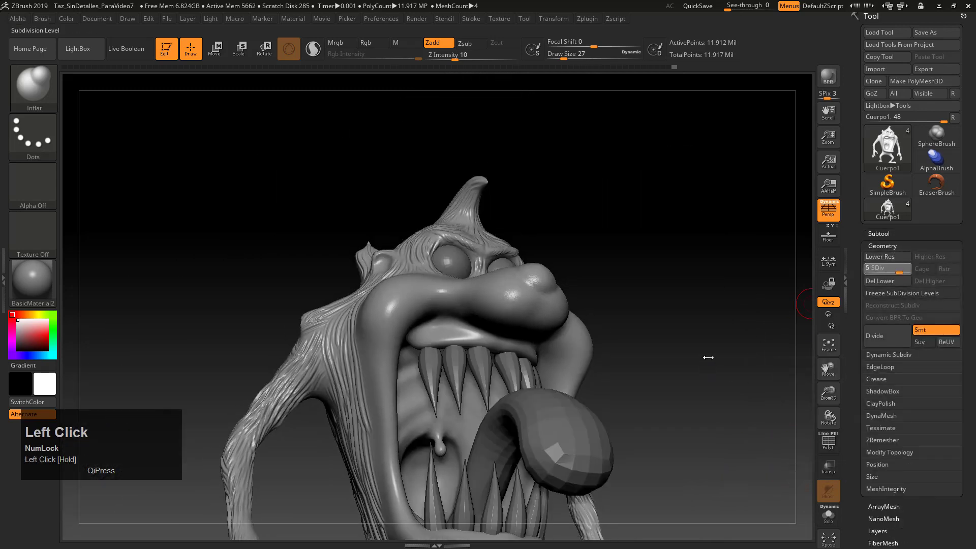
mouse_move(671, 220)
left_mouse_down()
mouse_move(700, 249)
mouse_move(684, 343)
mouse_move(678, 328)
left_mouse_up()
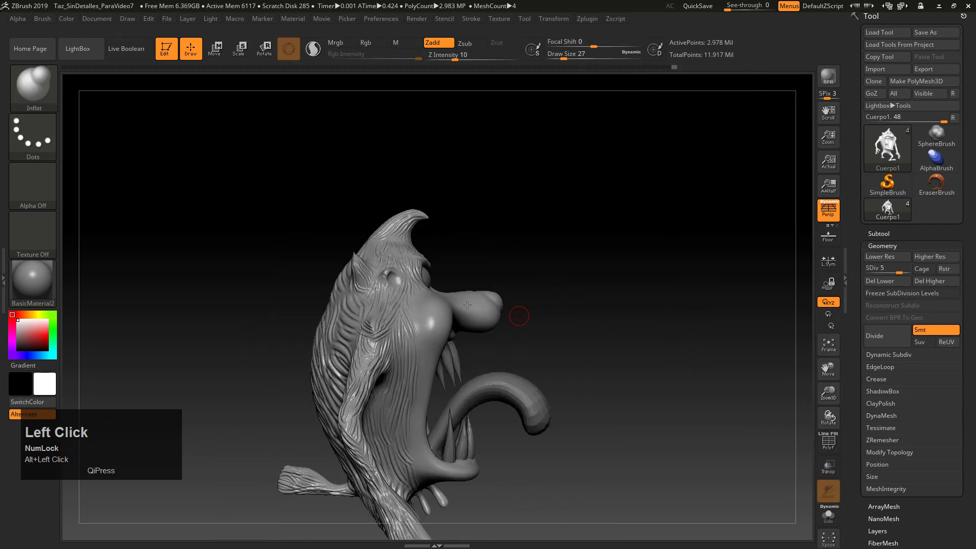
Isolate the upper part of the body's head from the side and hide the Lengua subtool.
mouse_move(189, 168)
left_mouse_down("ctrl+shift")
mouse_move(520, 330)
mouse_move(520, 357)
mouse_move(539, 356)
left_mouse_up("ctrl+shift")
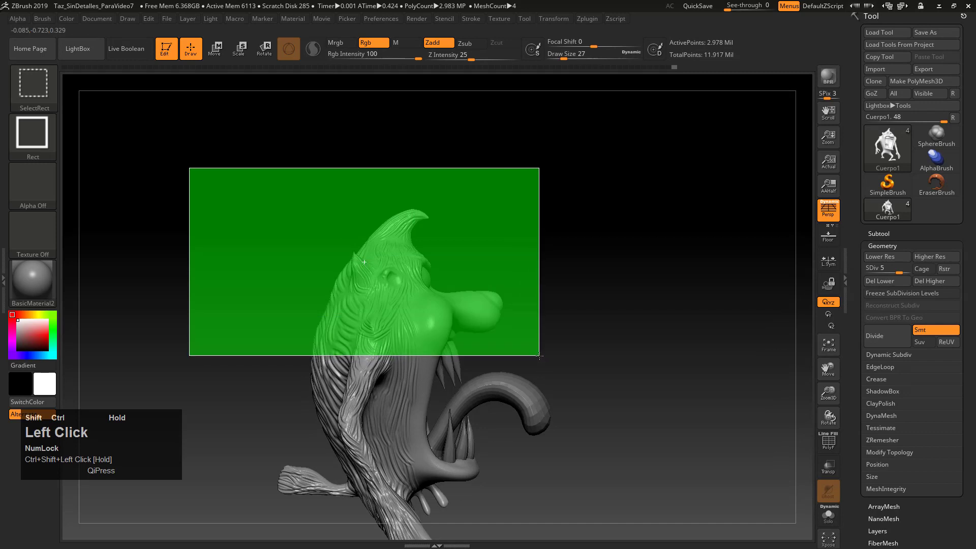
mouse_move(540, 356)
left_mouse_down("ctrl+shift")
mouse_move(454, 286)
mouse_move(358, 253)
mouse_move(534, 356)
left_mouse_up("ctrl+shift")
mouse_move(588, 276)
left_mouse_down()
mouse_move(568, 227)
mouse_move(579, 224)
mouse_move(568, 167)
left_mouse_up()
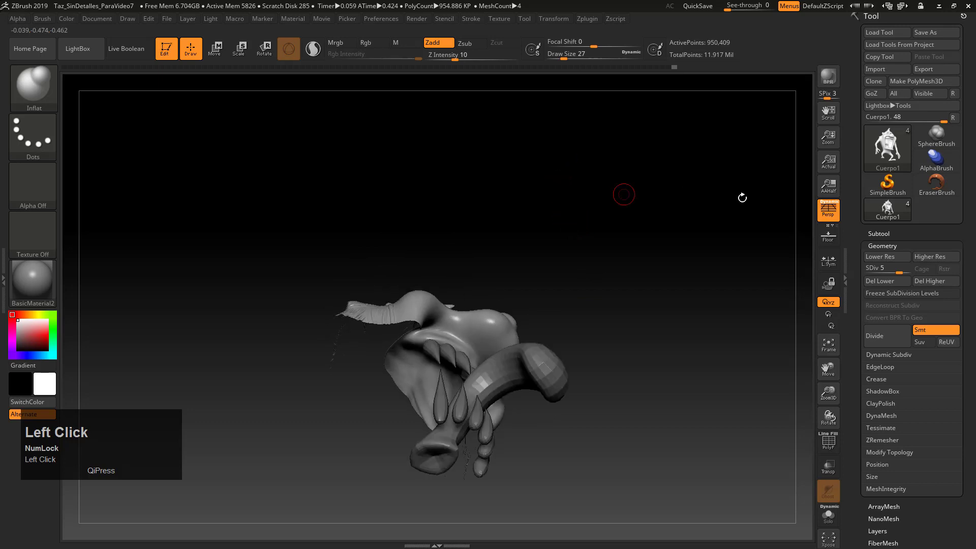
left_click(905, 234)
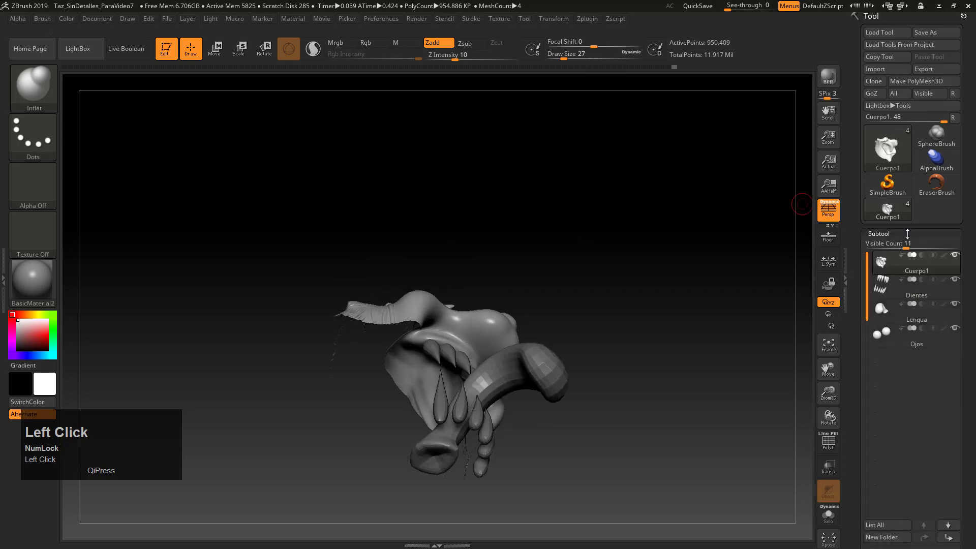
left_click(955, 305)
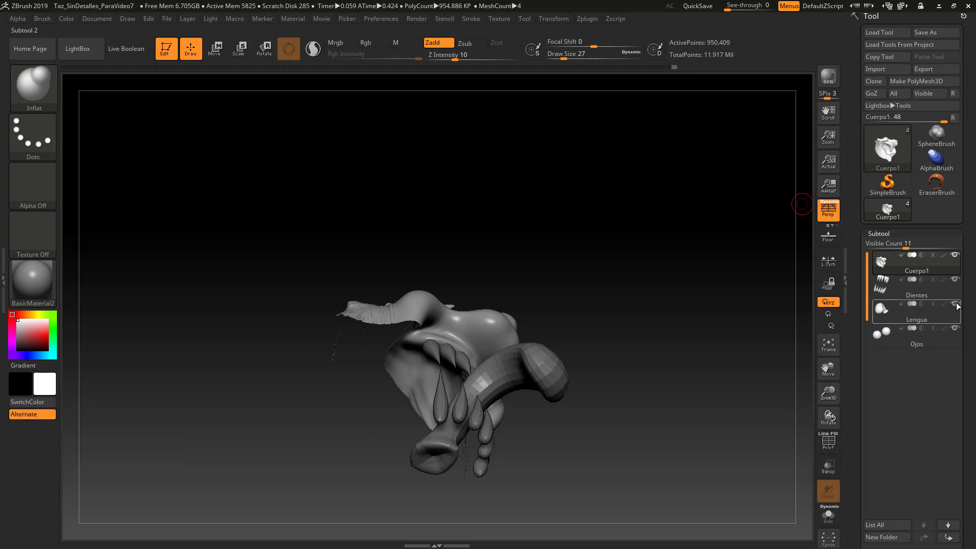
mouse_move(763, 368)
left_mouse_down()
mouse_move(691, 320)
mouse_move(653, 259)
mouse_move(696, 206)
mouse_move(682, 296)
mouse_move(716, 427)
left_mouse_up()
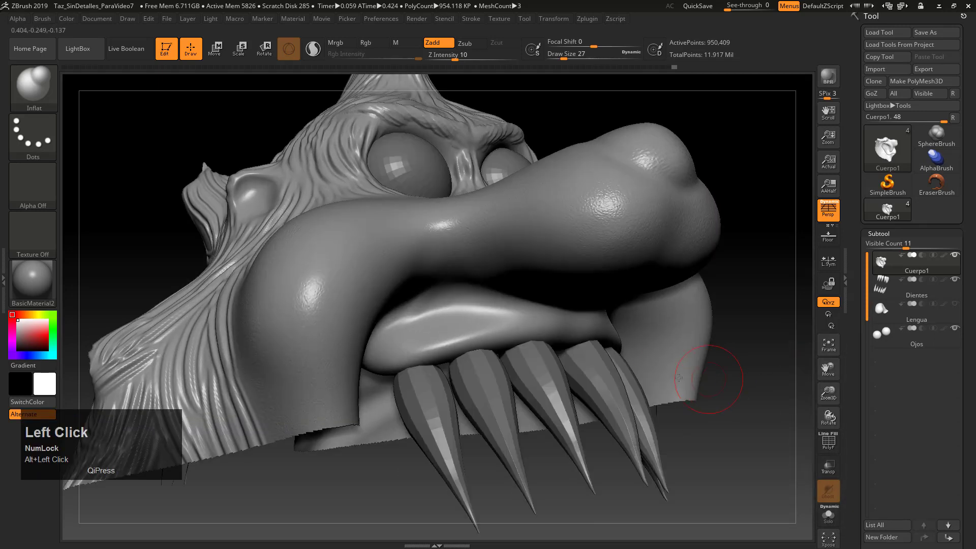
Swell the outer edge of the upper gum with the Inflat brush at draw size 20, carving and smoothing between the teeth.
key("s")
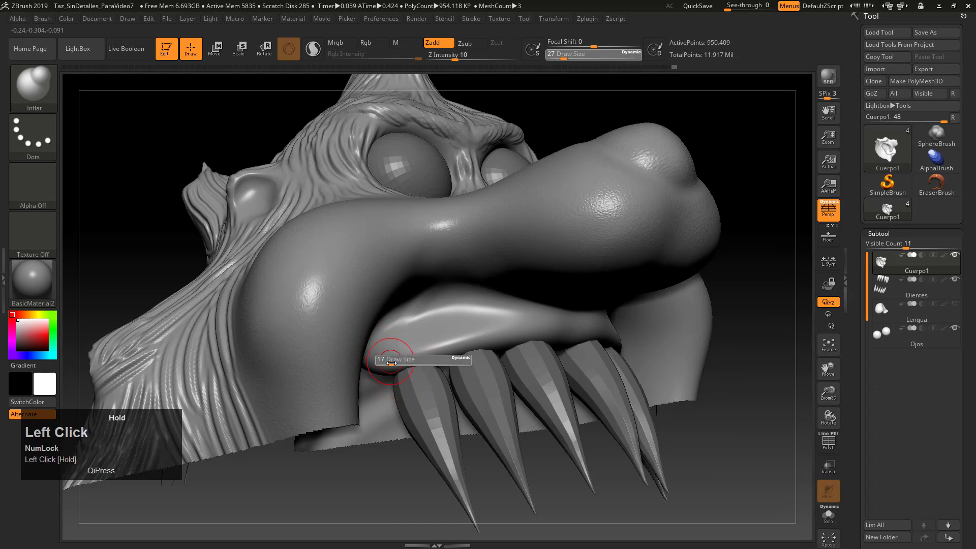
left_click_drag(391, 362, 395, 363)
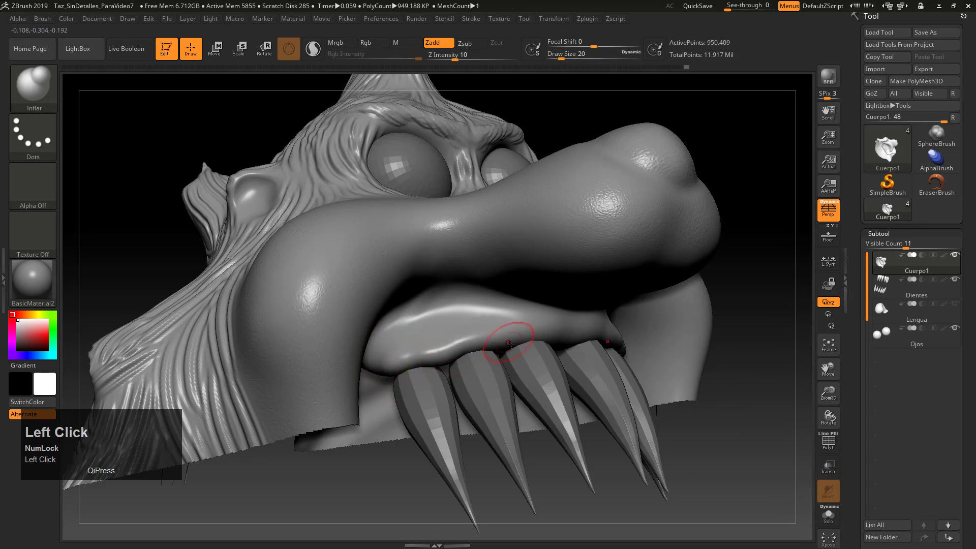
left_click_drag(773, 364, 722, 359)
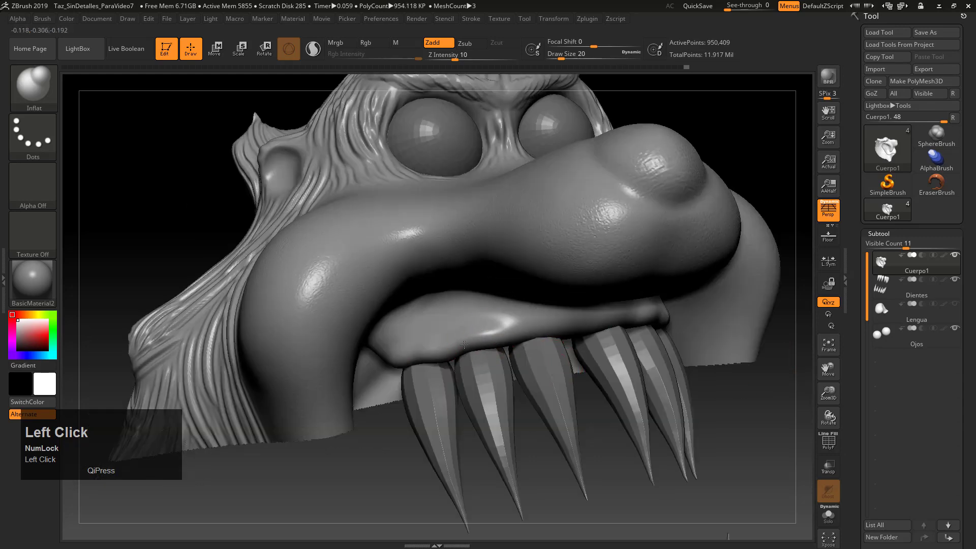
left_click_drag(486, 337, 561, 330)
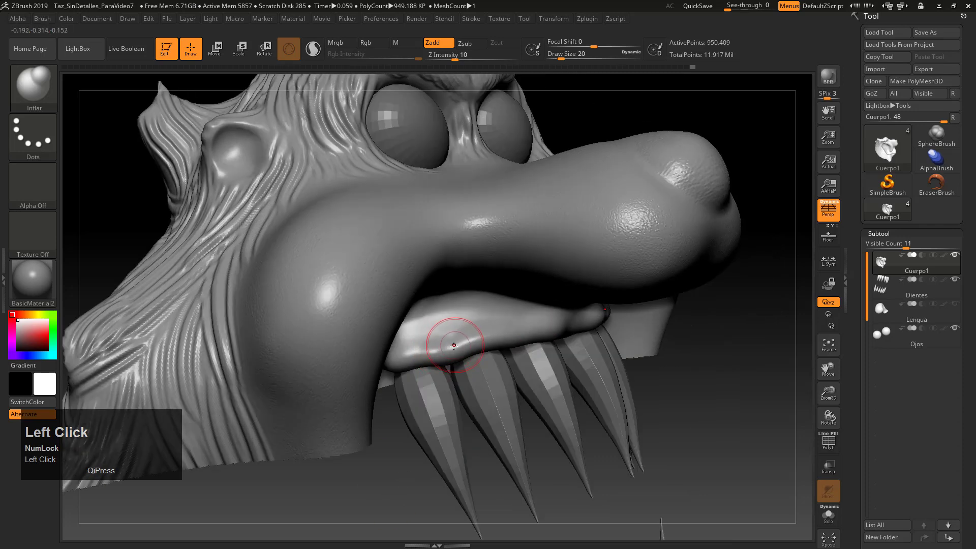
mouse_move(446, 337)
left_mouse_down("alt")
mouse_move(435, 327)
mouse_move(457, 357)
left_mouse_up("alt")
left_click_drag(517, 315, 529, 327, "alt")
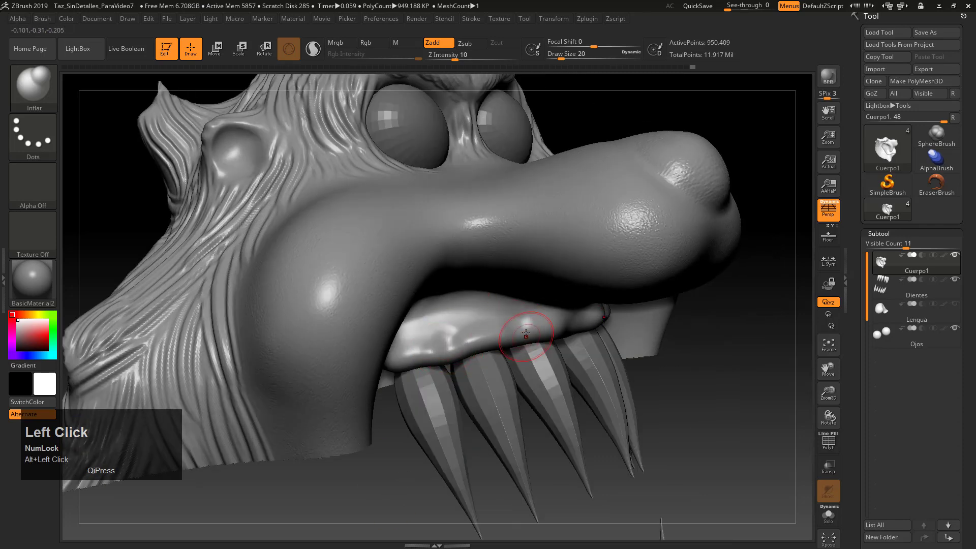
left_click_drag(458, 345, 471, 337, "shift")
left_click_drag(732, 371, 562, 323)
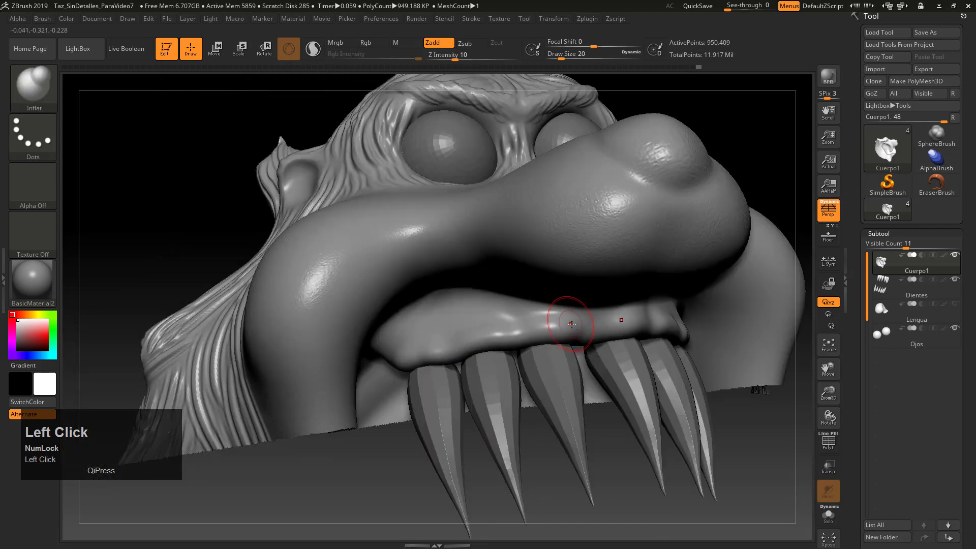
Inflate the inner side of the upper gum behind the teeth at draw size 25 and smooth the ridge.
left_click_drag(621, 484, 578, 338)
key("s")
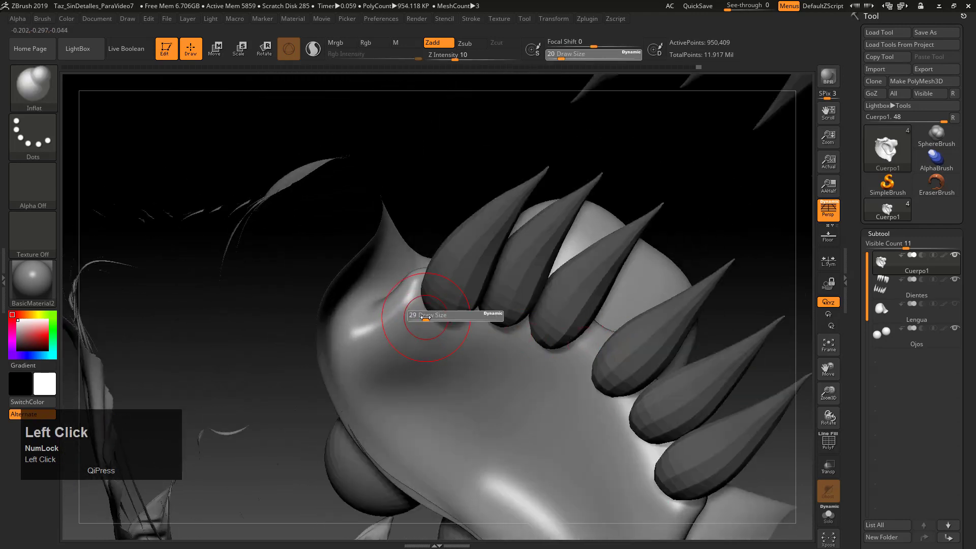
left_click(449, 331)
mouse_move(448, 331)
left_mouse_down()
mouse_move(515, 333)
mouse_move(585, 376)
mouse_move(559, 371)
mouse_move(577, 388)
left_mouse_up()
key("shift")
mouse_move(408, 305)
left_mouse_down("shift")
mouse_move(442, 336)
mouse_move(472, 340)
mouse_move(447, 331)
left_mouse_up("shift")
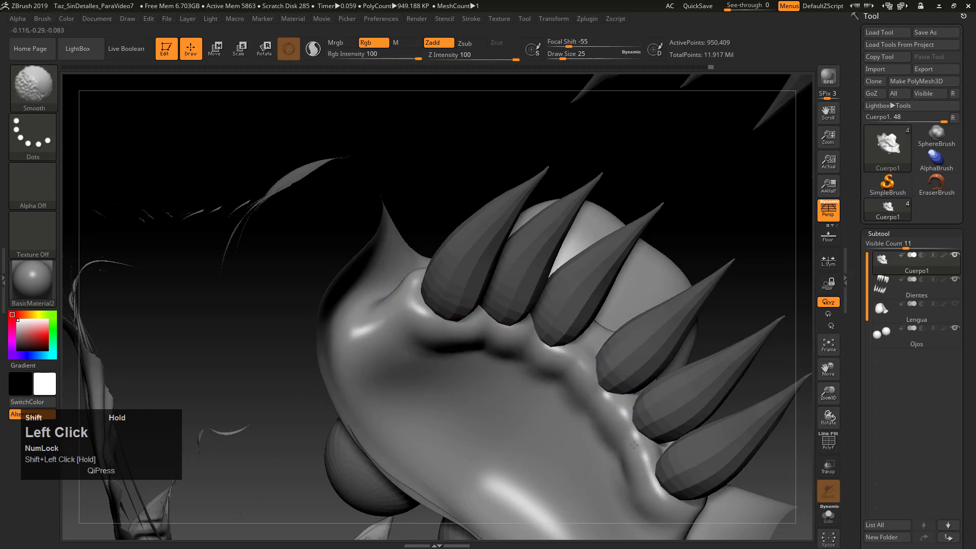
mouse_move(650, 445)
left_mouse_down("shift")
mouse_move(656, 494)
mouse_move(676, 475)
mouse_move(646, 484)
left_mouse_up("shift")
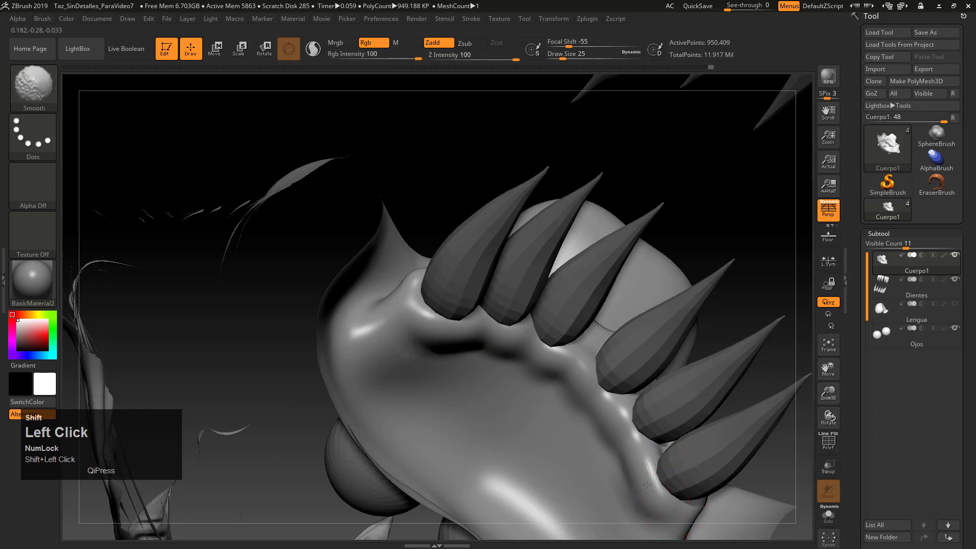
mouse_move(729, 253)
left_mouse_down()
mouse_move(734, 222)
mouse_move(752, 303)
mouse_move(696, 201)
mouse_move(725, 309)
mouse_move(711, 257)
mouse_move(709, 335)
mouse_move(655, 393)
left_mouse_up()
Unhide the rest of the body mesh and turn to the lower jaw.
key("f")
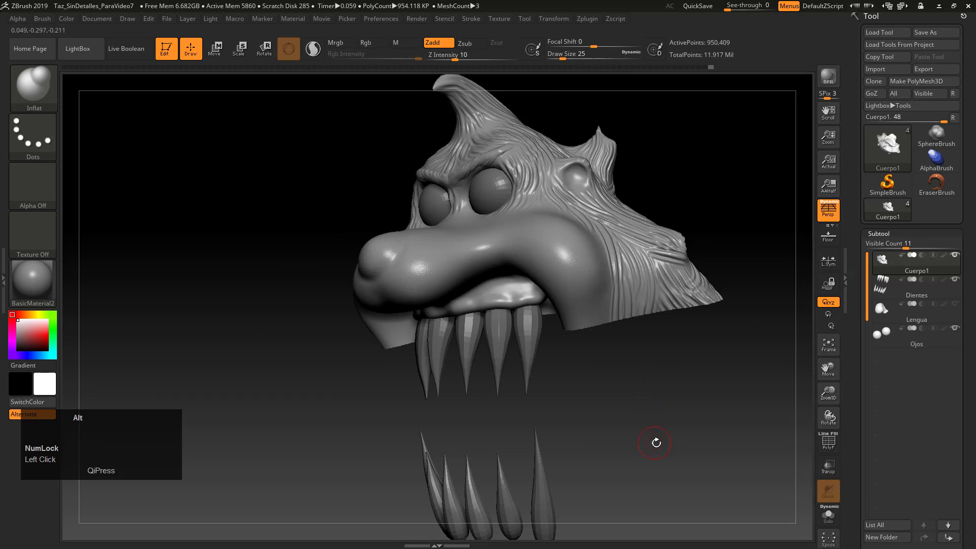
left_click_drag(654, 441, 591, 394, "alt")
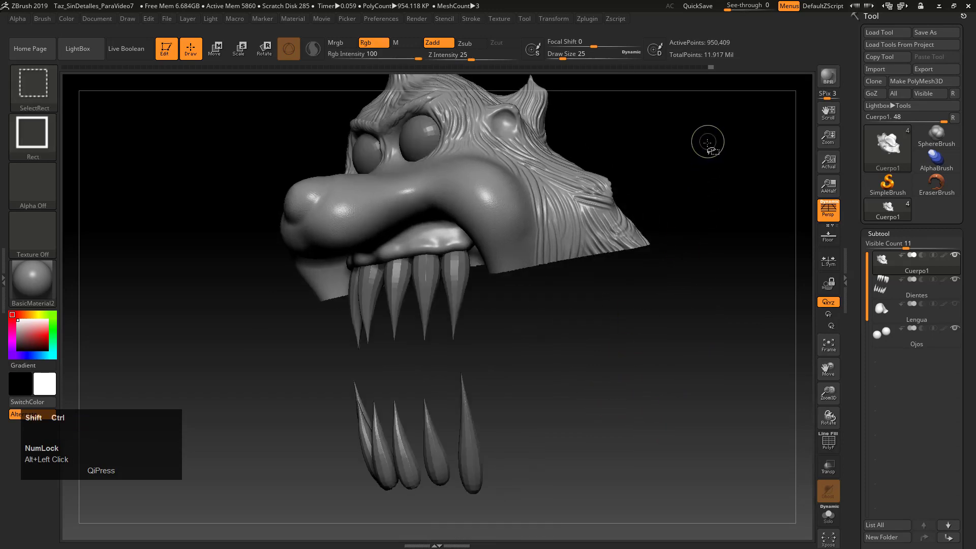
left_click(704, 148, "ctrl+shift")
mouse_move(704, 168)
left_mouse_down()
mouse_move(719, 220)
mouse_move(689, 189)
left_mouse_up()
left_click_drag(654, 242, 612, 382)
mouse_move(602, 415)
left_mouse_down("ctrl+shift")
mouse_move(523, 352)
mouse_move(464, 335)
mouse_move(488, 340)
mouse_move(481, 330)
left_mouse_up("ctrl+shift")
left_click_drag(582, 388, 610, 300)
left_click(658, 370, "ctrl+shift")
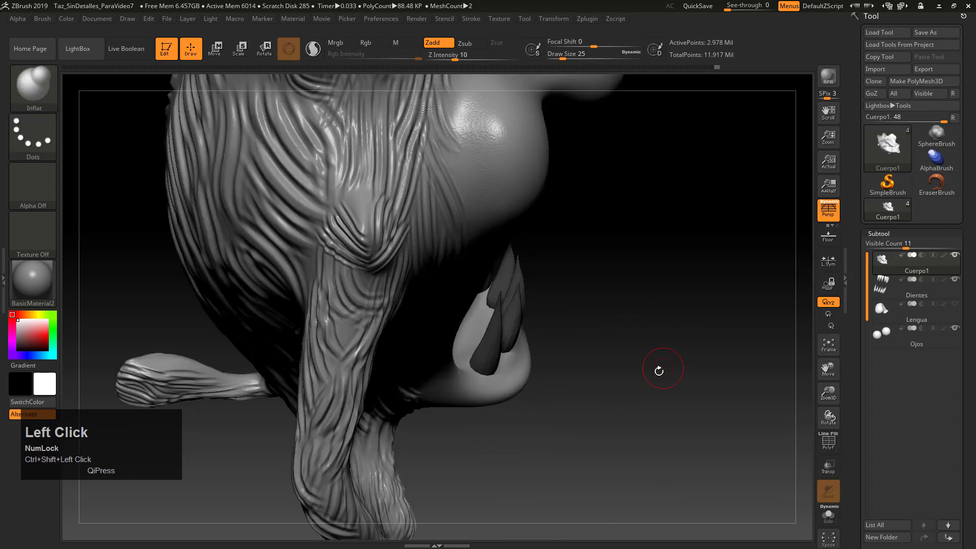
Isolate the lower gum section of the body mesh around the bottom teeth.
left_click_drag(659, 371, 646, 249)
left_click_drag(436, 393, 423, 405, "ctrl+shift")
mouse_move(582, 410)
left_mouse_down()
mouse_move(519, 416)
mouse_move(560, 437)
mouse_move(613, 525)
mouse_move(331, 426)
mouse_move(329, 408)
mouse_move(337, 417)
mouse_move(378, 401)
mouse_move(330, 402)
mouse_move(378, 397)
left_mouse_up()
Undo the first stroke, then swell the lower gum around the tooth bases with the Inflat brush at draw size 14.
left_click(564, 427, "alt")
key("ctrl+z")
key("s")
mouse_move(388, 357)
left_mouse_down()
mouse_move(432, 387)
mouse_move(473, 366)
mouse_move(499, 335)
mouse_move(554, 330)
mouse_move(572, 290)
mouse_move(565, 277)
left_mouse_up()
mouse_move(664, 432)
left_mouse_down()
mouse_move(684, 441)
mouse_move(699, 432)
mouse_move(688, 510)
mouse_move(610, 503)
left_mouse_up()
mouse_move(409, 472)
left_mouse_down()
mouse_move(447, 413)
mouse_move(415, 348)
mouse_move(459, 333)
mouse_move(409, 193)
mouse_move(447, 264)
left_mouse_up()
left_click_drag(688, 342, 669, 309)
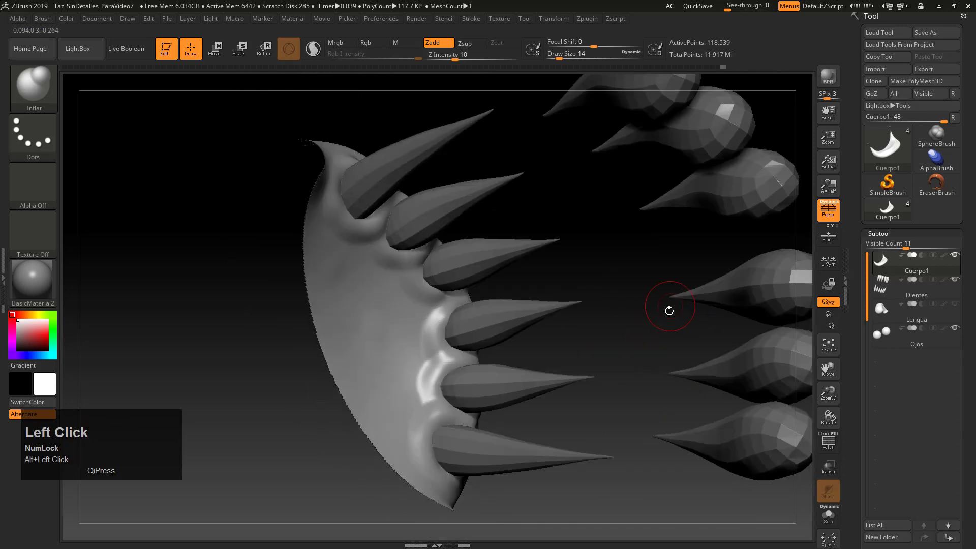
left_click_drag(626, 398, 584, 322)
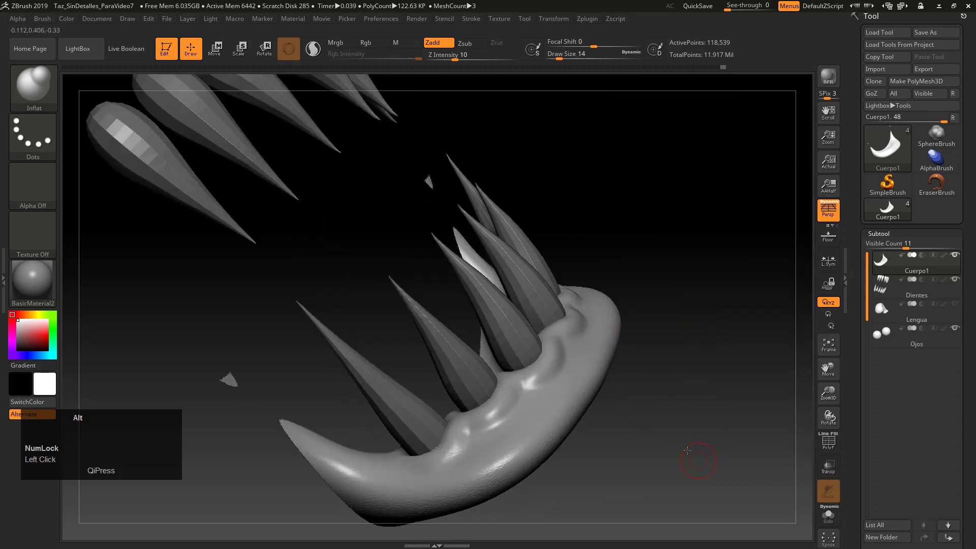
Unhide the full body mesh and frame the whole creature.
mouse_move(693, 462)
left_mouse_down()
mouse_move(711, 251)
mouse_move(723, 331)
left_mouse_up()
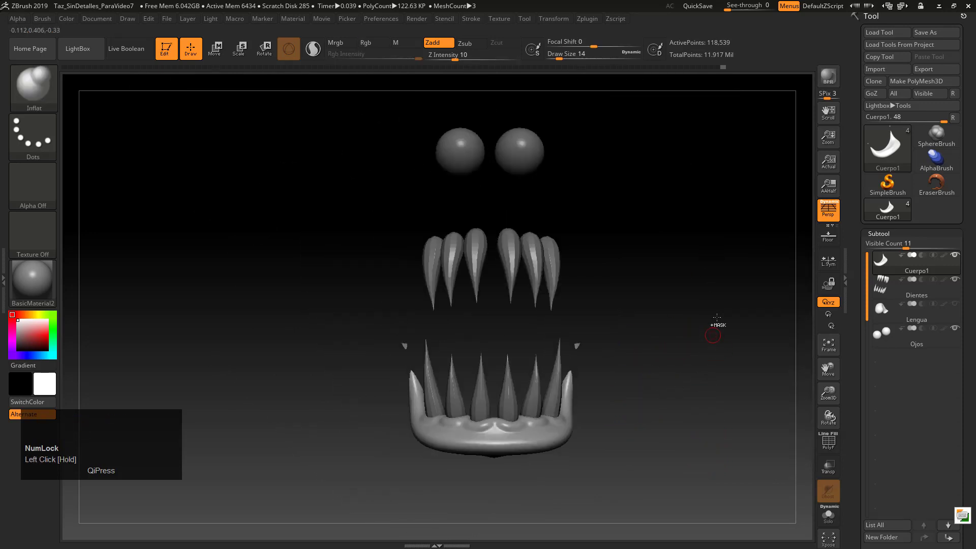
left_click(727, 239, "ctrl+shift")
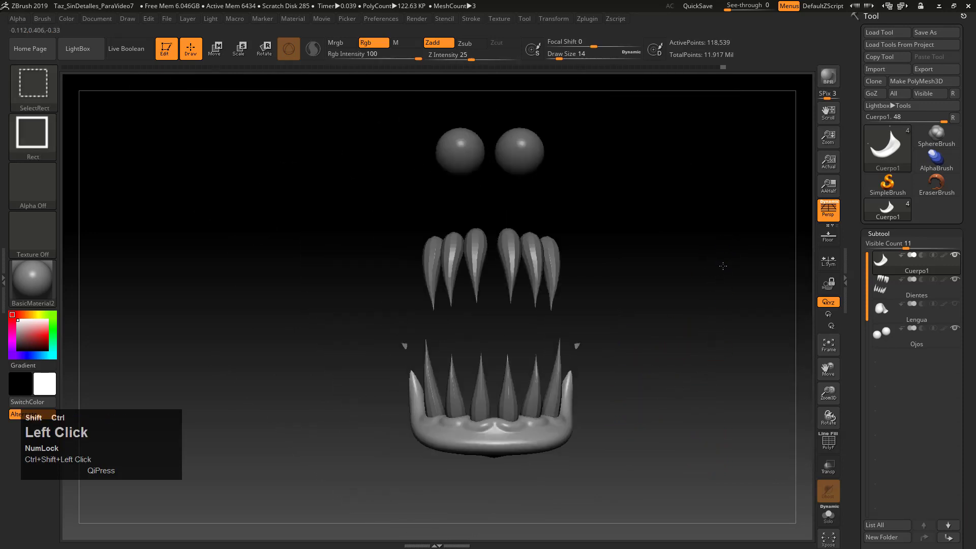
mouse_move(712, 224)
left_mouse_down()
mouse_move(737, 250)
mouse_move(719, 333)
mouse_move(670, 265)
mouse_move(632, 288)
mouse_move(642, 372)
mouse_move(663, 400)
left_mouse_up()
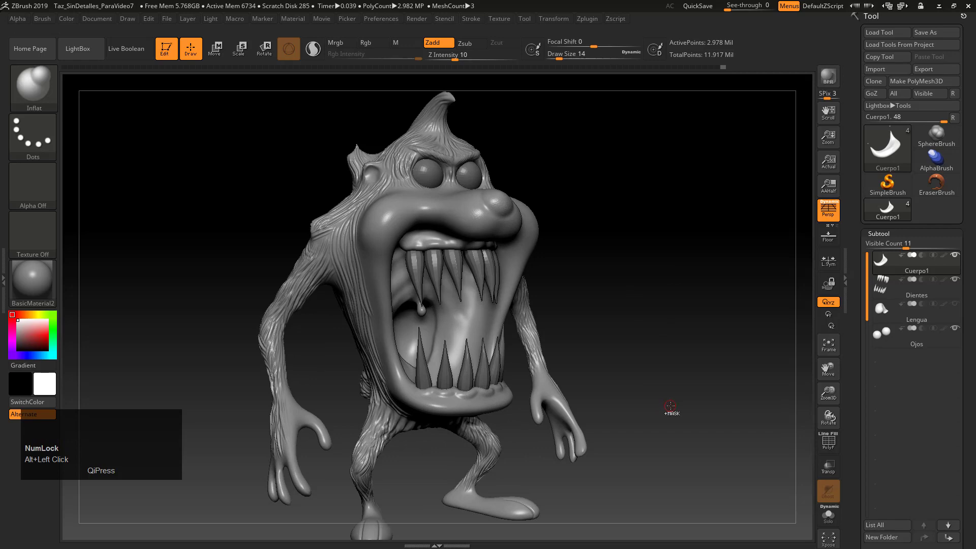
Save the project as Taz_SinDetalles_ParaVideo7.ZPR, replacing the existing file.
key("ctrl+s")
left_click(648, 507)
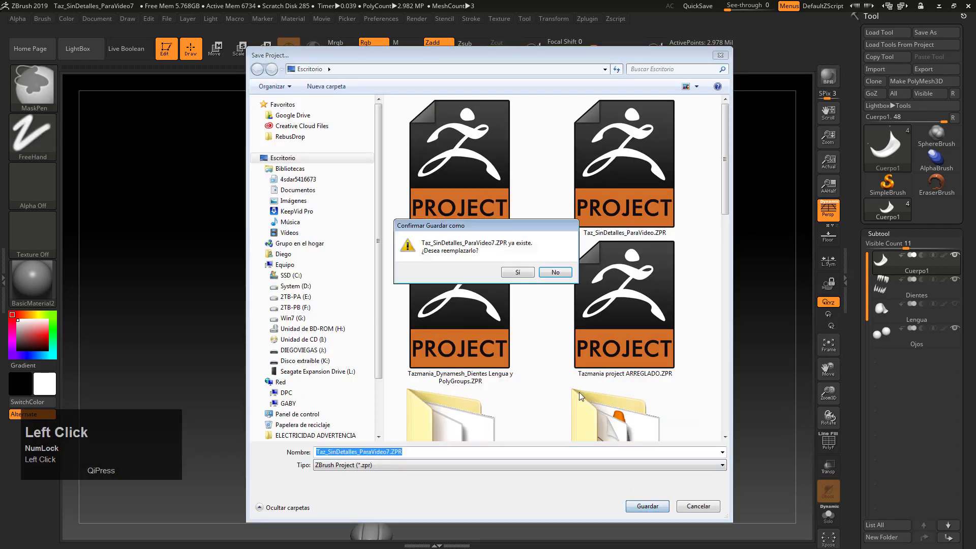
left_click(517, 273)
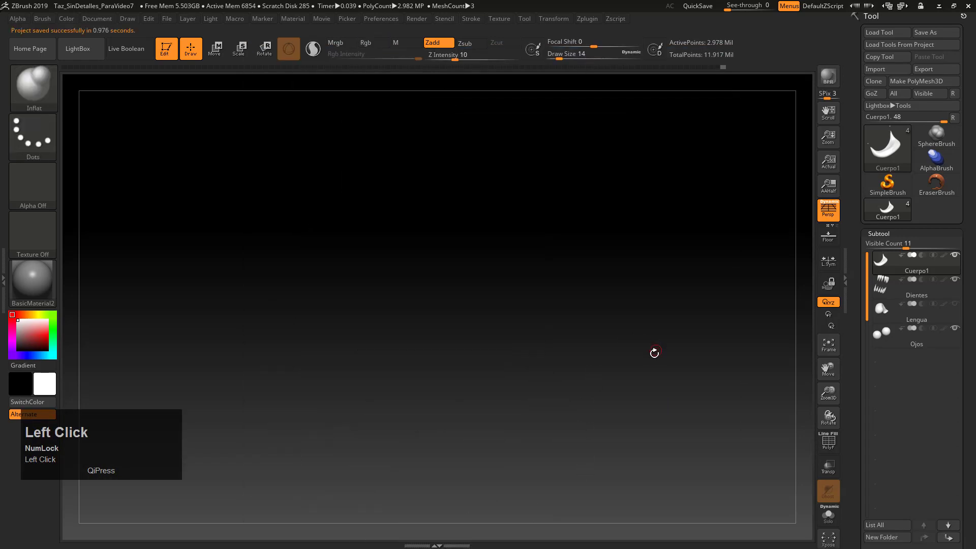
Raise the Cuerpo1 body mesh to subdivision level 6.
left_click_drag(666, 340, 684, 327)
left_click_drag(696, 279, 695, 374, "alt")
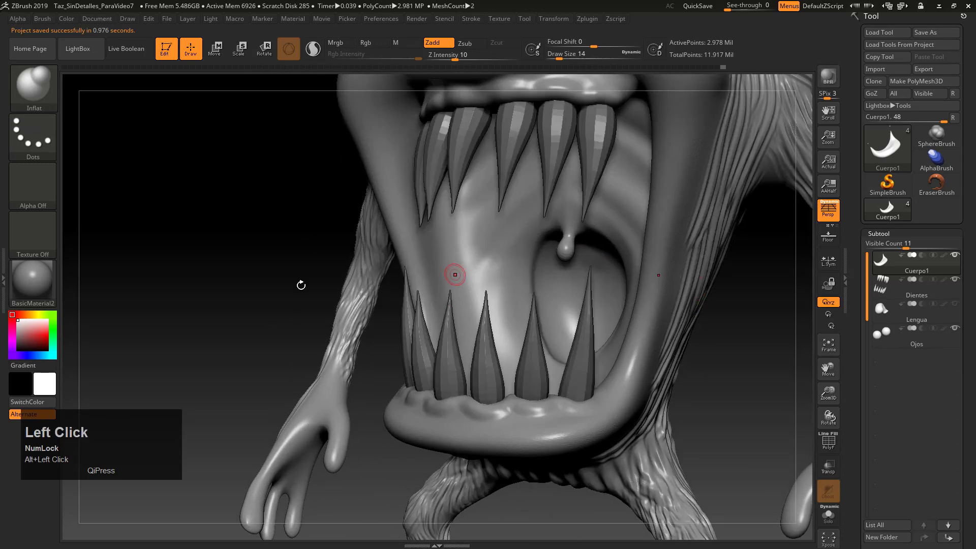
left_click_drag(300, 284, 205, 413, "alt")
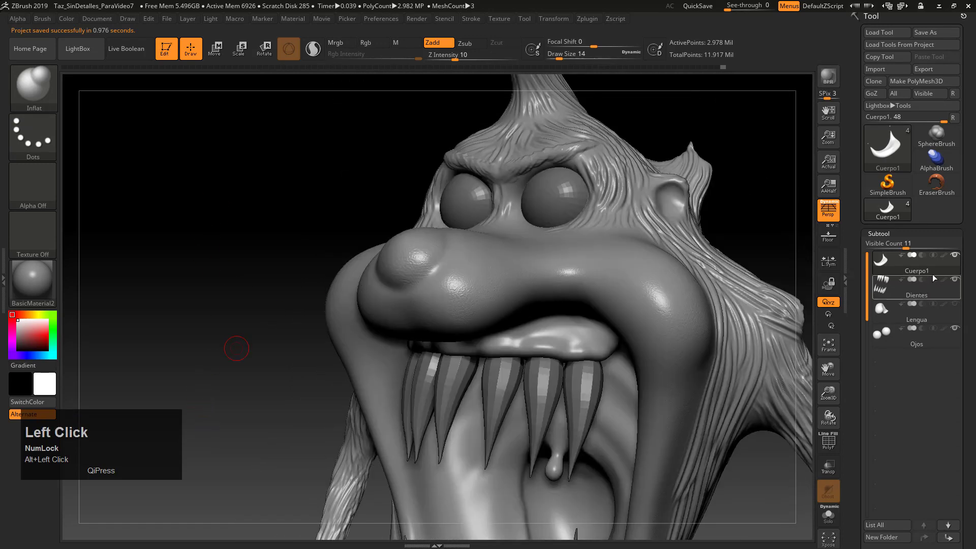
left_click(911, 234)
left_click(898, 247)
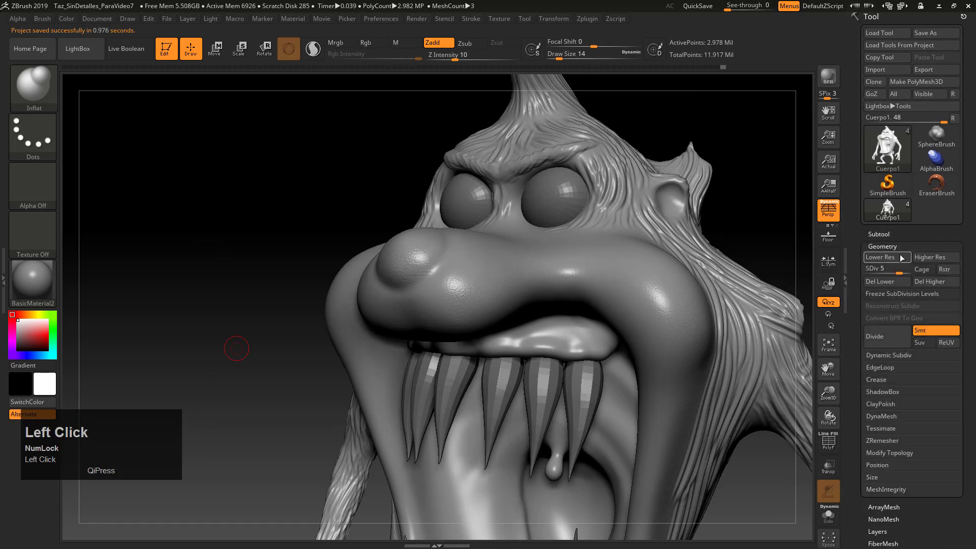
left_click(905, 273)
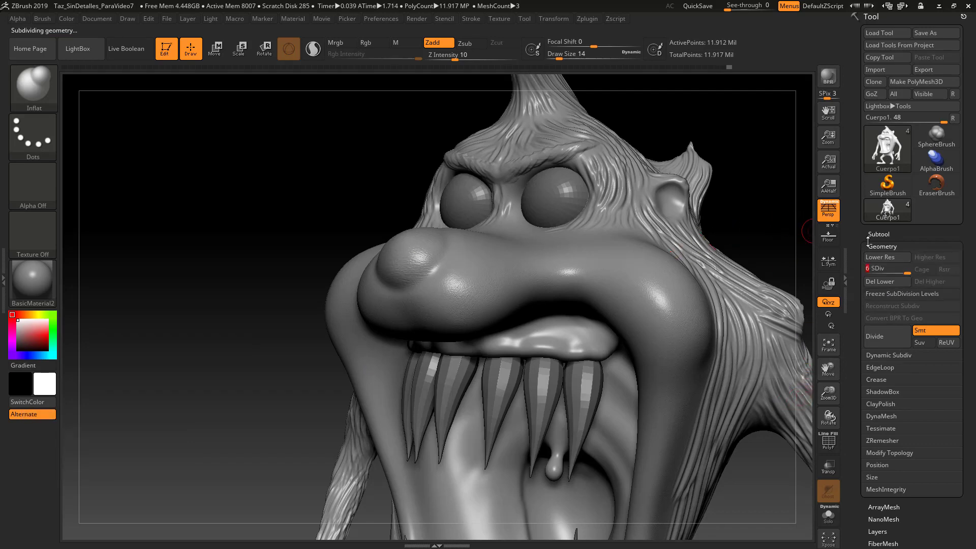
Select the Ojos subtool and subdivide the eyes repeatedly until their faceted surfaces are smooth.
left_click(895, 233)
mouse_move(907, 316)
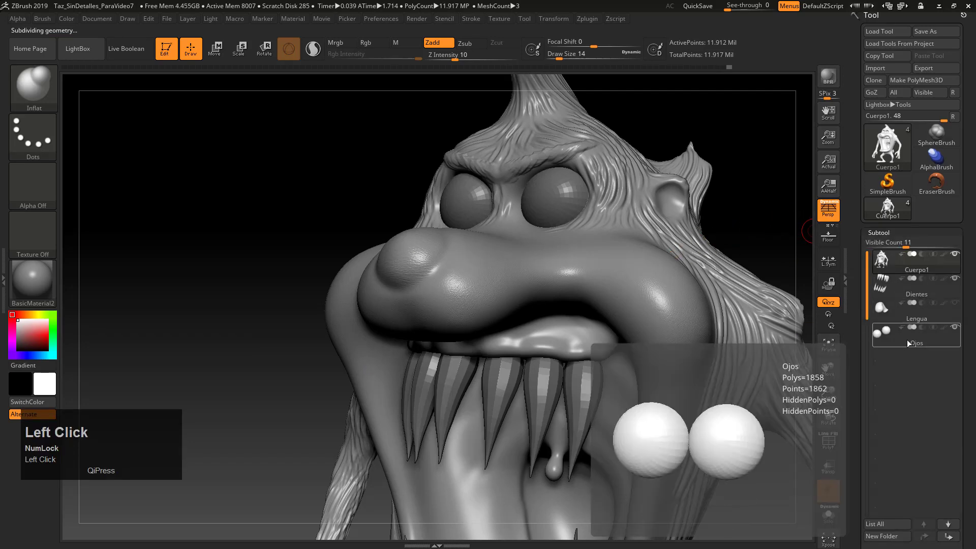
left_click(906, 339)
mouse_move(745, 151)
left_mouse_down()
mouse_move(779, 166)
mouse_move(685, 240)
mouse_move(696, 255)
mouse_move(703, 222)
left_mouse_up()
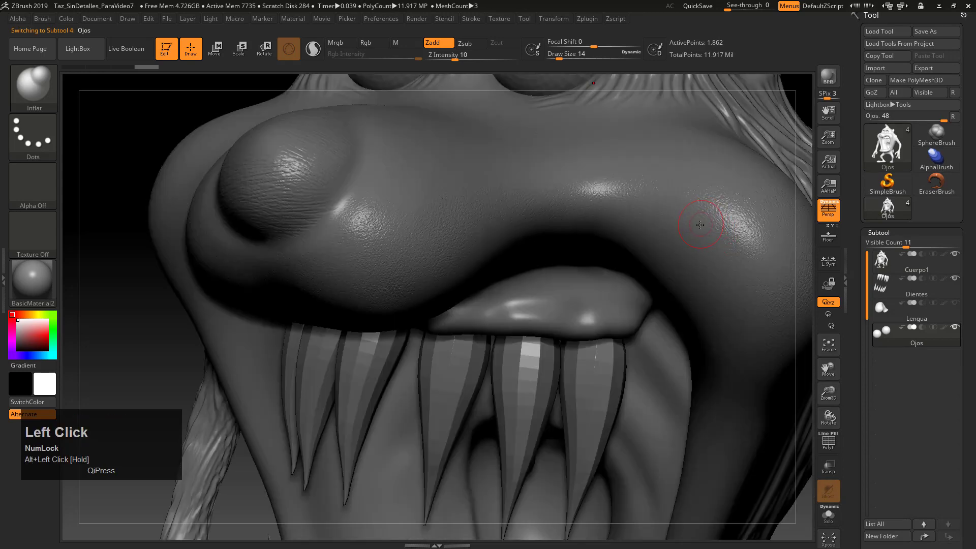
key("f")
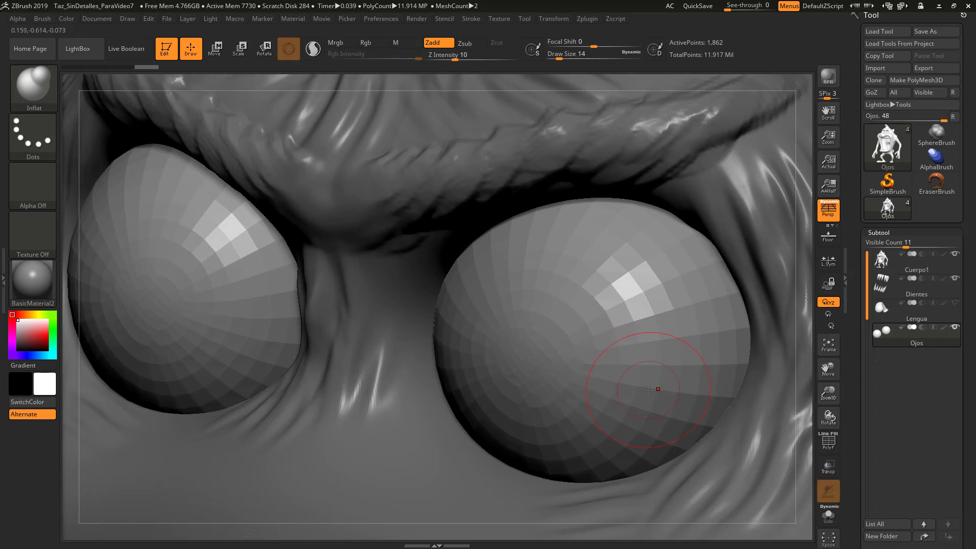
key("ctrl+d")
key("ctrl+d")
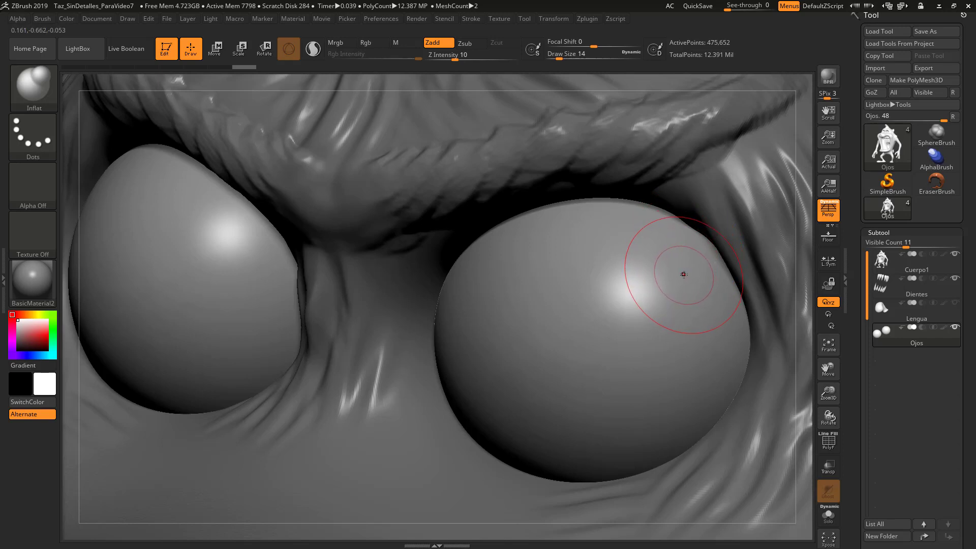
key("f")
mouse_move(659, 258)
left_mouse_down()
mouse_move(666, 240)
mouse_move(665, 249)
left_mouse_up()
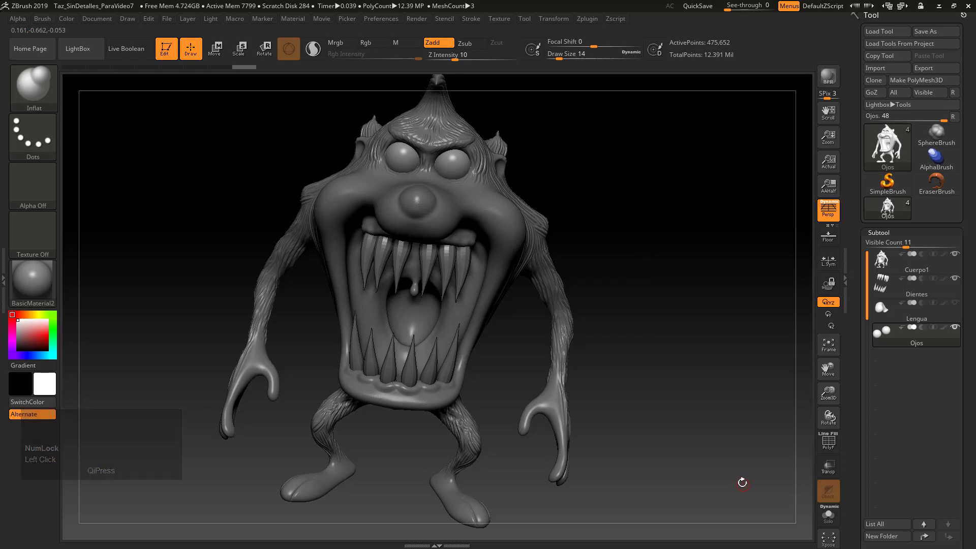
Make the Dientes subtool active and subdivide the teeth repeatedly until their facets are smooth.
left_click(830, 508)
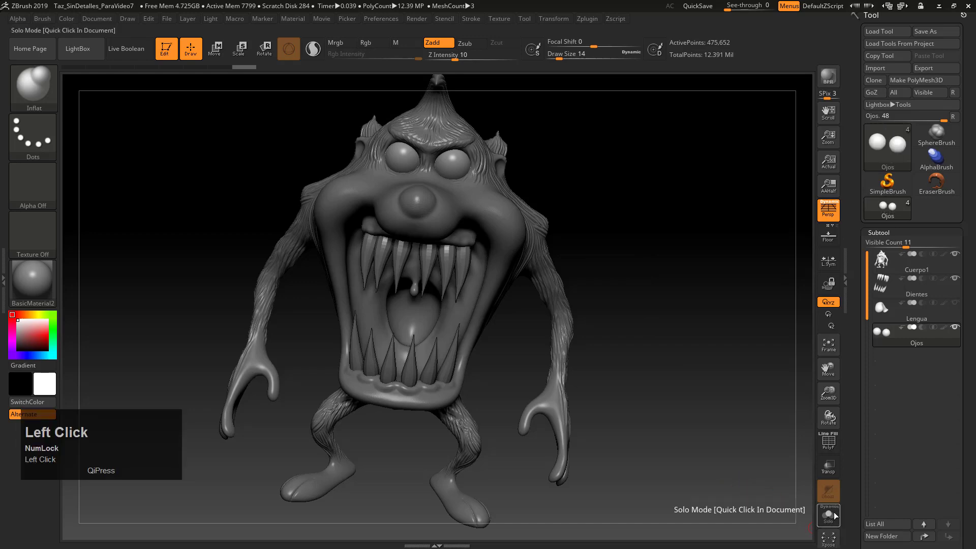
left_click_drag(670, 427, 551, 377)
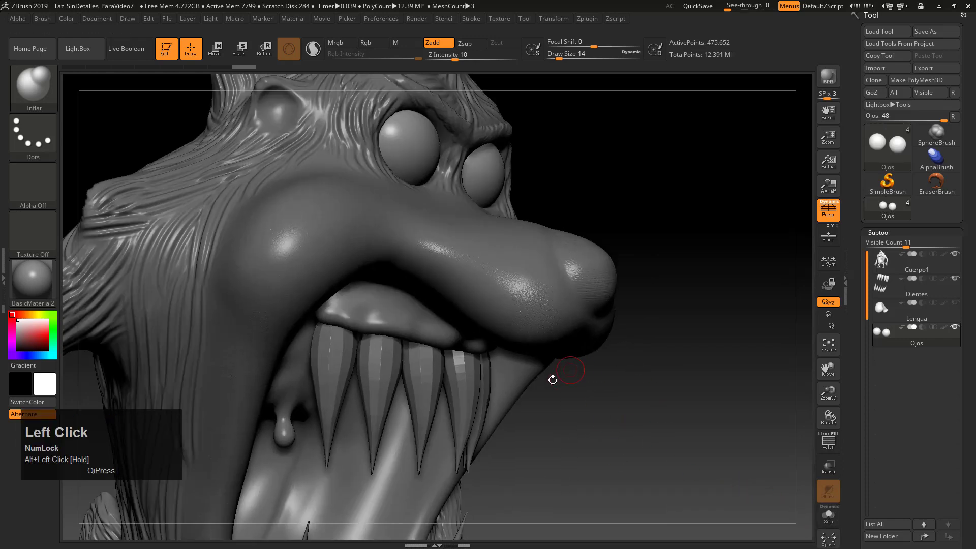
left_click(464, 360, "alt")
left_click_drag(620, 450, 659, 424)
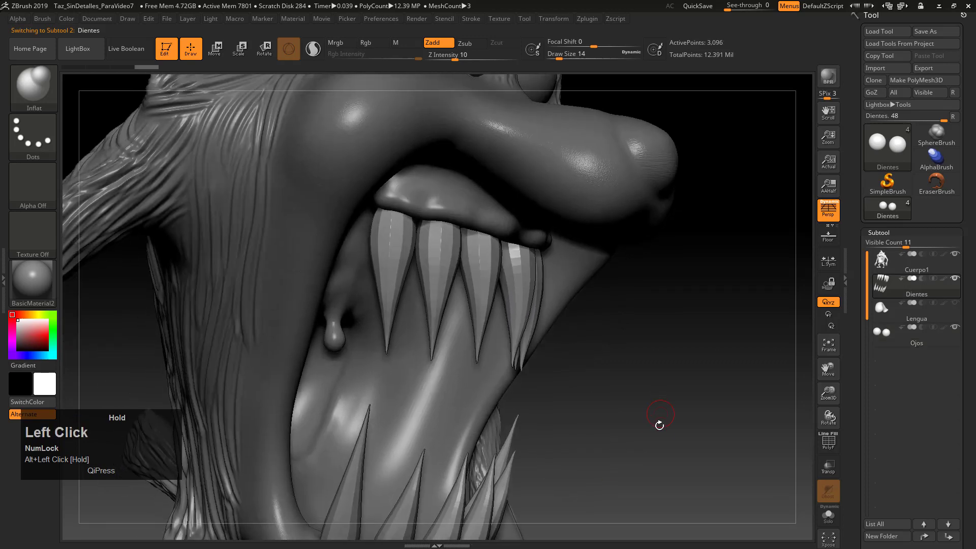
key("ctrl")
key("ctrl+d")
key("ctrl+d")
key("ctrl+d")
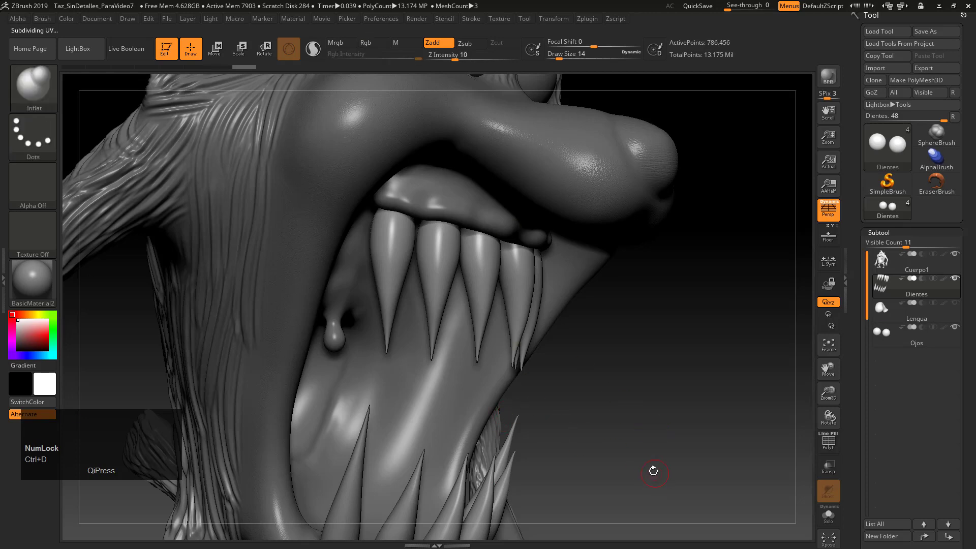
left_click_drag(652, 466, 595, 306, "alt")
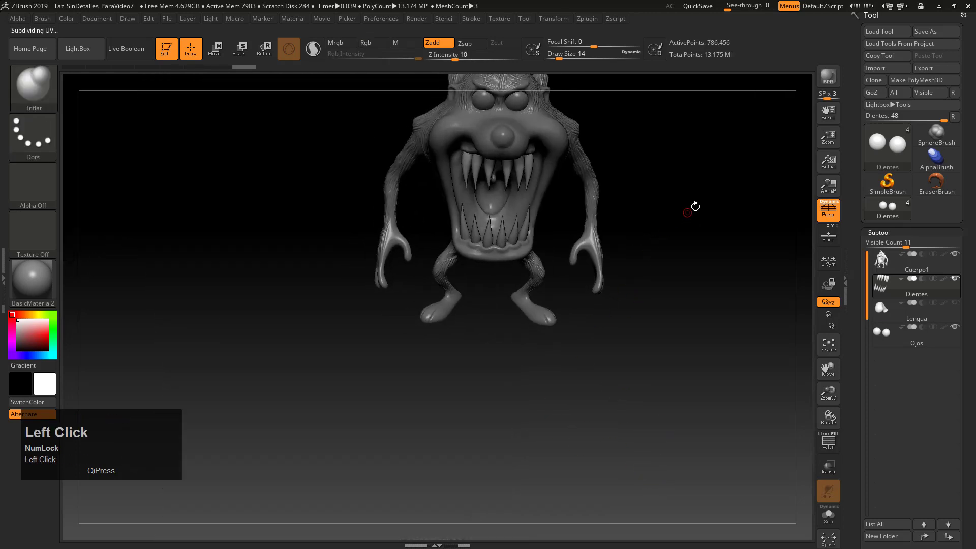
left_click_drag(696, 206, 689, 256)
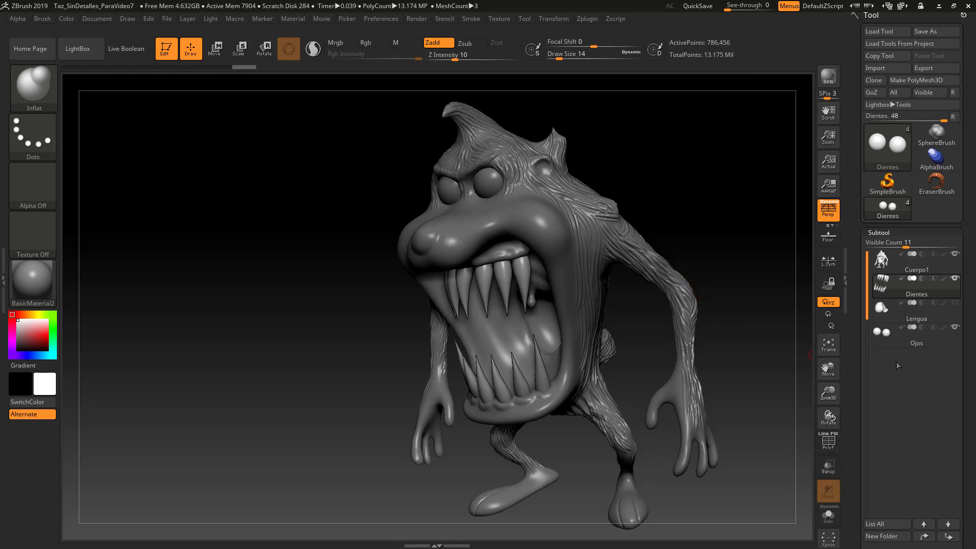
Select the Lengua subtool, isolate it in Solo mode and subdivide the tongue up to level 7.
left_click(934, 317)
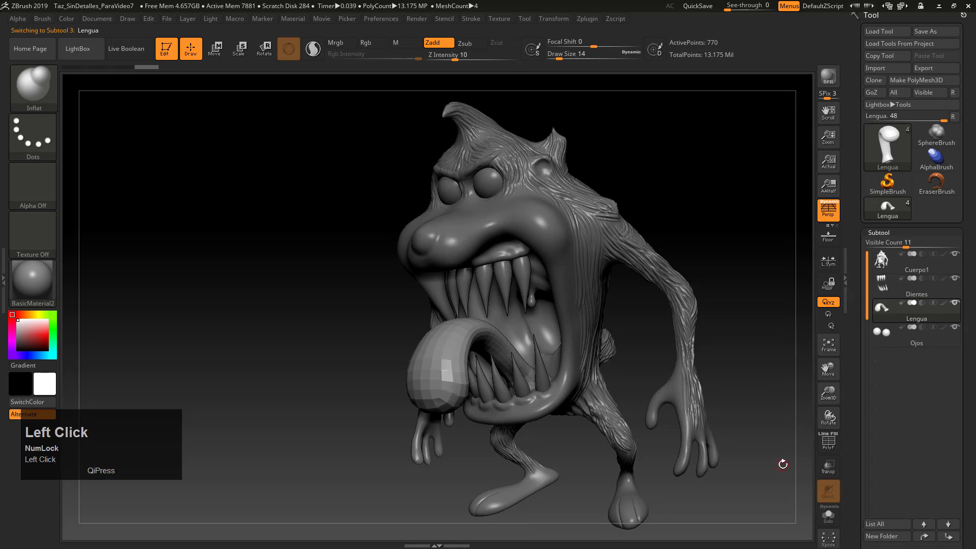
left_click_drag(701, 181, 776, 506)
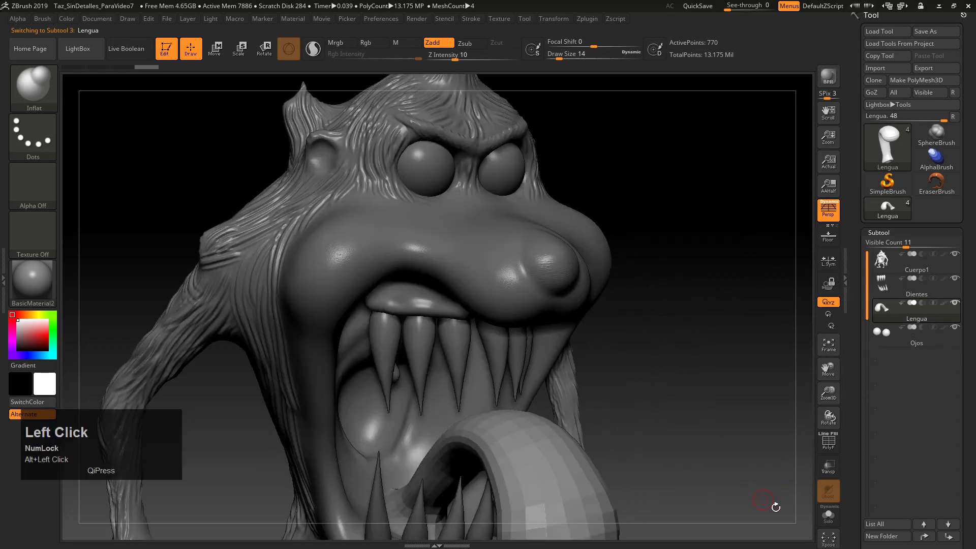
left_click(828, 518)
left_click_drag(703, 307, 704, 350, "alt")
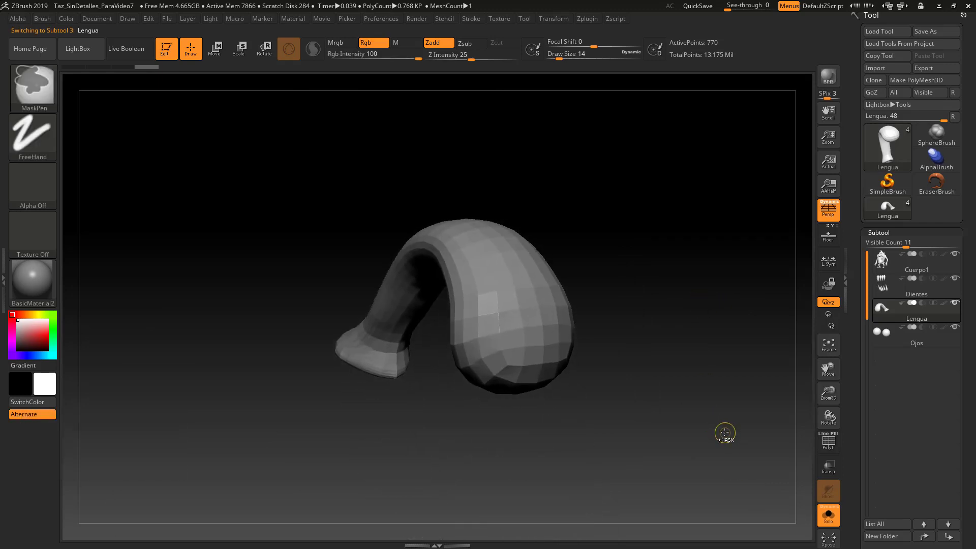
key("ctrl+d")
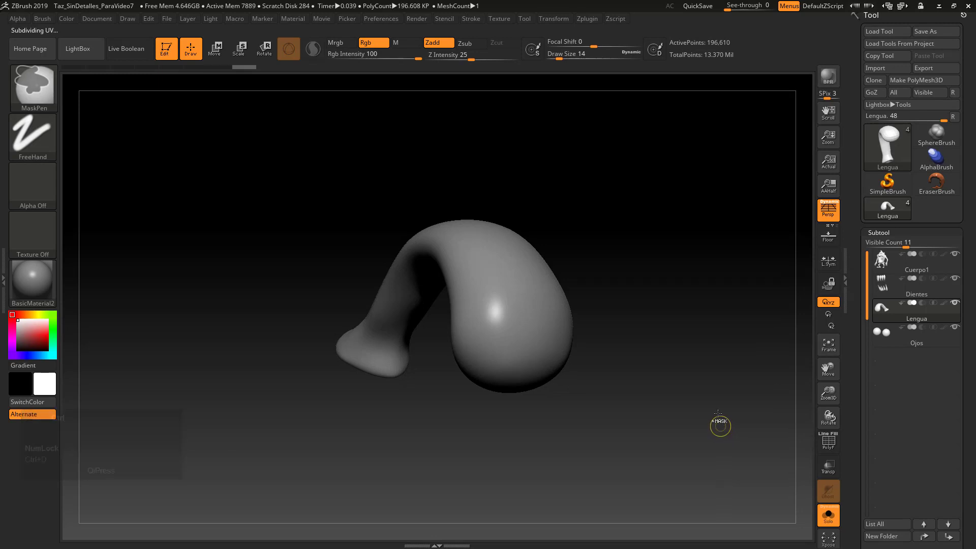
key("ctrl+d")
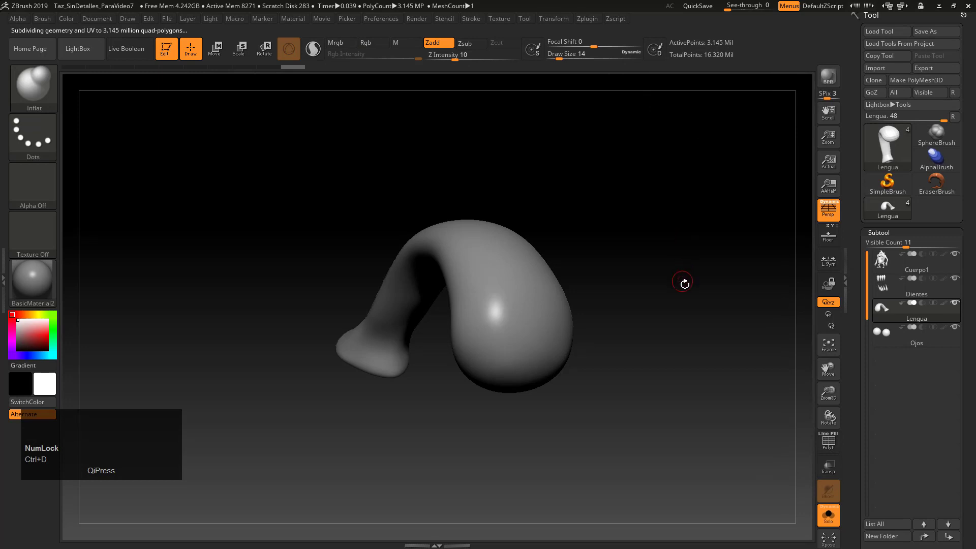
left_click_drag(685, 283, 660, 285)
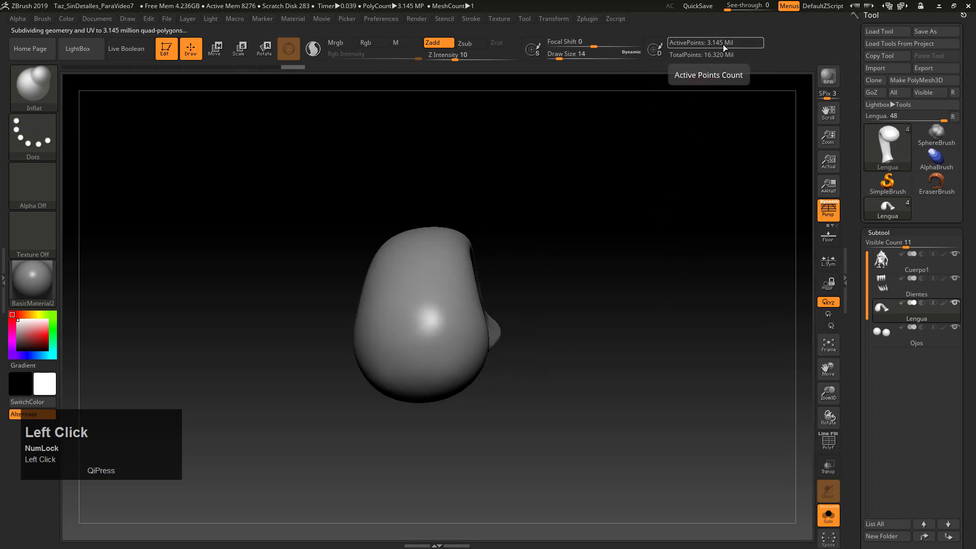
View the isolated tongue straight from the front and switch to the DamStandard brush.
left_click_drag(643, 235, 660, 215, "shift")
left_click_drag(645, 298, 600, 337, "alt")
left_click(33, 86)
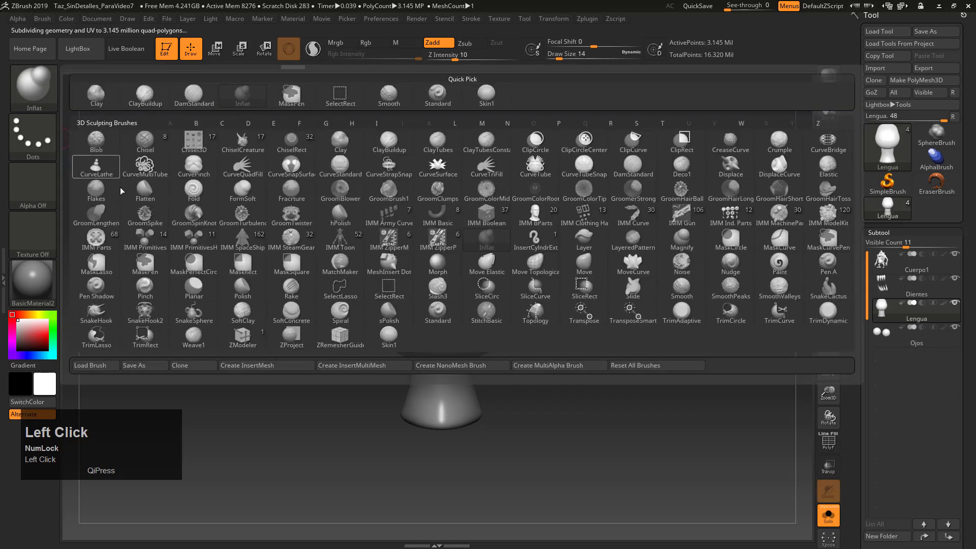
key("d")
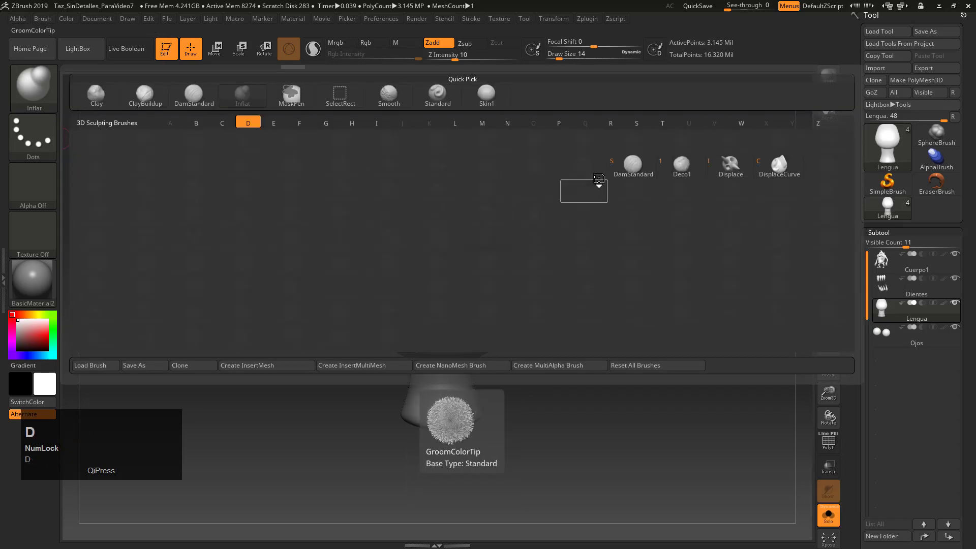
left_click(633, 165)
Try a straight DamStandard groove along the middle of the tongue, and undo the stroke.
key("shift")
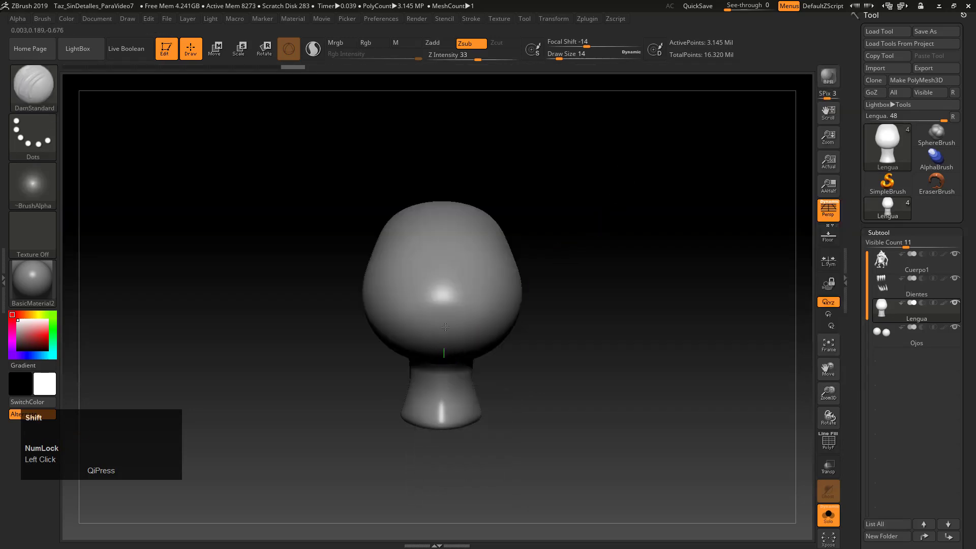
left_click_drag(443, 196, 443, 198)
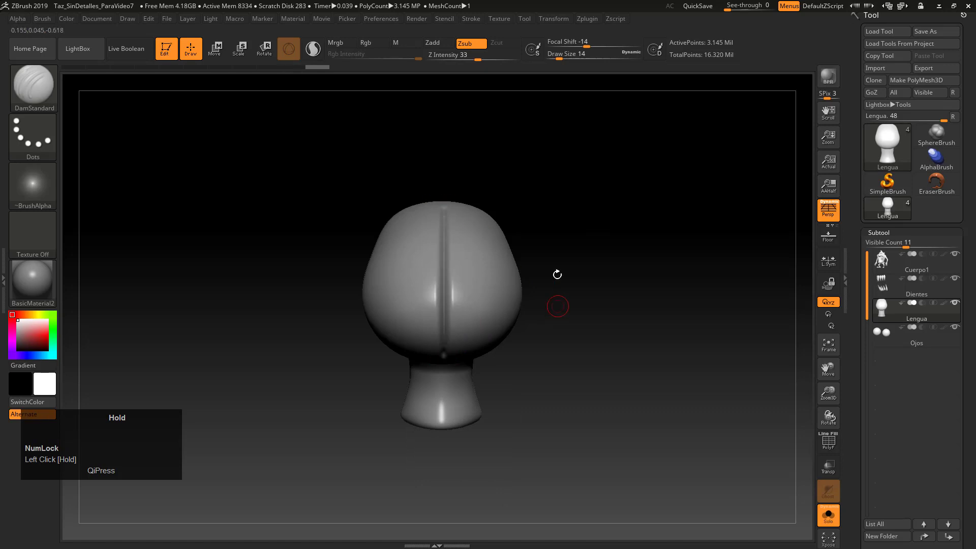
left_click_drag(558, 275, 590, 283)
key("ctrl+z")
Turn on X symmetry and carve a straight groove along the tongue's centre with DamStandard at draw size 14.
left_click_drag(562, 337, 487, 402)
key("alt")
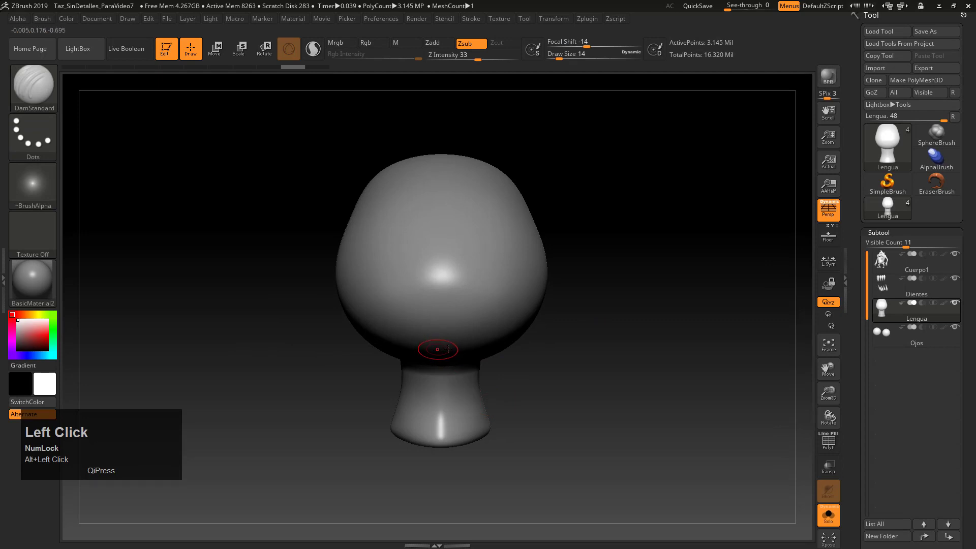
key("x")
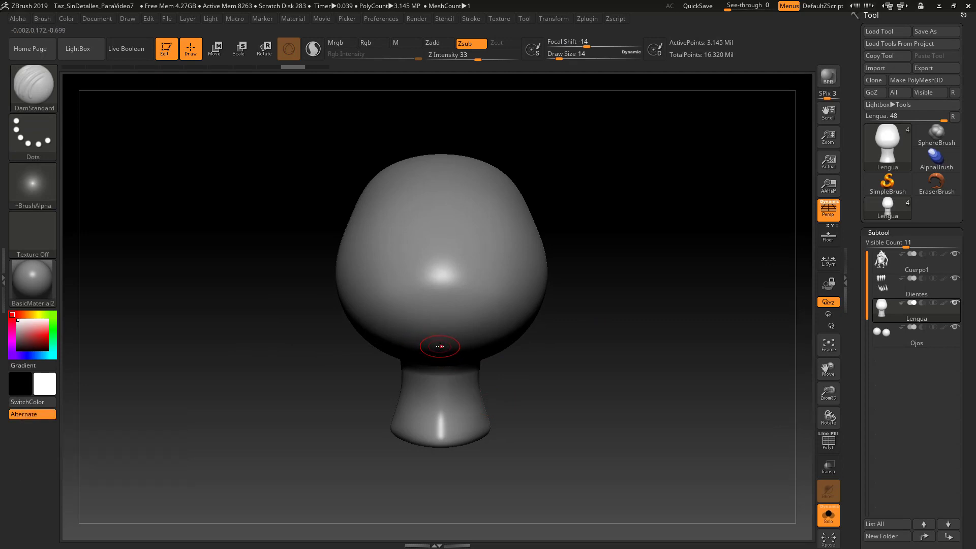
left_click_drag(441, 347, 440, 288)
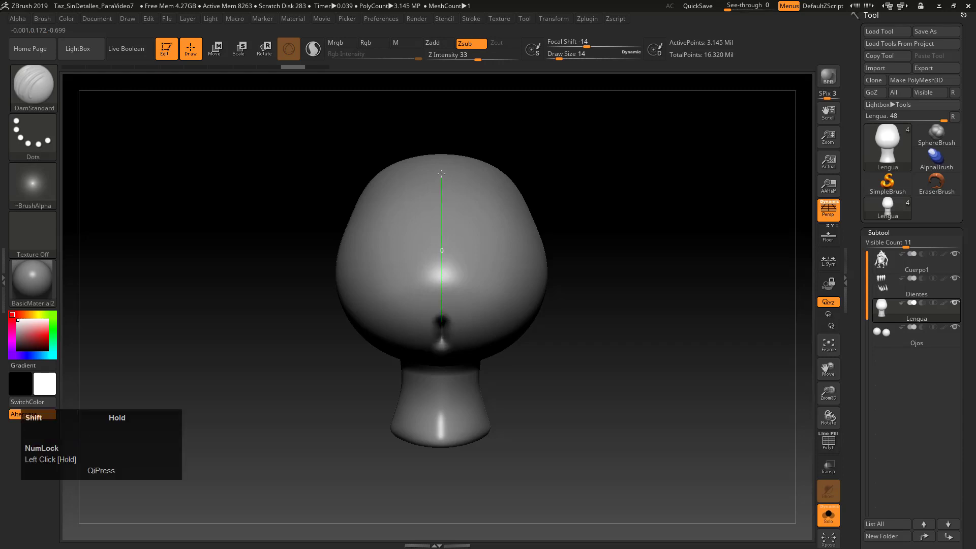
mouse_move(453, 133)
left_mouse_down("shift")
mouse_move(508, 148)
mouse_move(447, 117)
mouse_move(372, 137)
mouse_move(442, 126)
left_mouse_up("shift")
Set the draw size to 37 and smooth along the tongue's central groove.
mouse_move(564, 193)
left_mouse_down()
mouse_move(594, 270)
mouse_move(582, 247)
left_mouse_up()
key("s")
left_click_drag(415, 205, 415, 175)
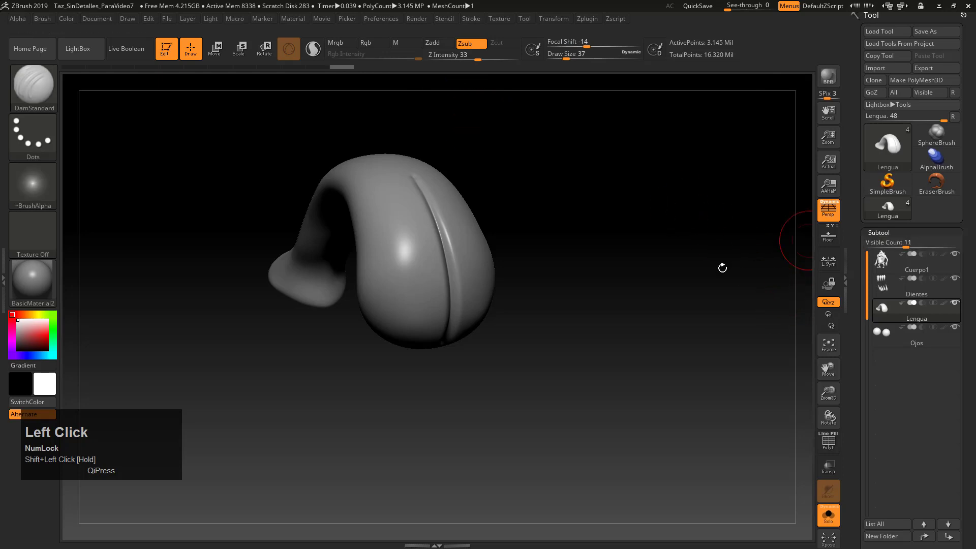
left_click_drag(637, 278, 537, 303)
left_click(435, 322, "shift")
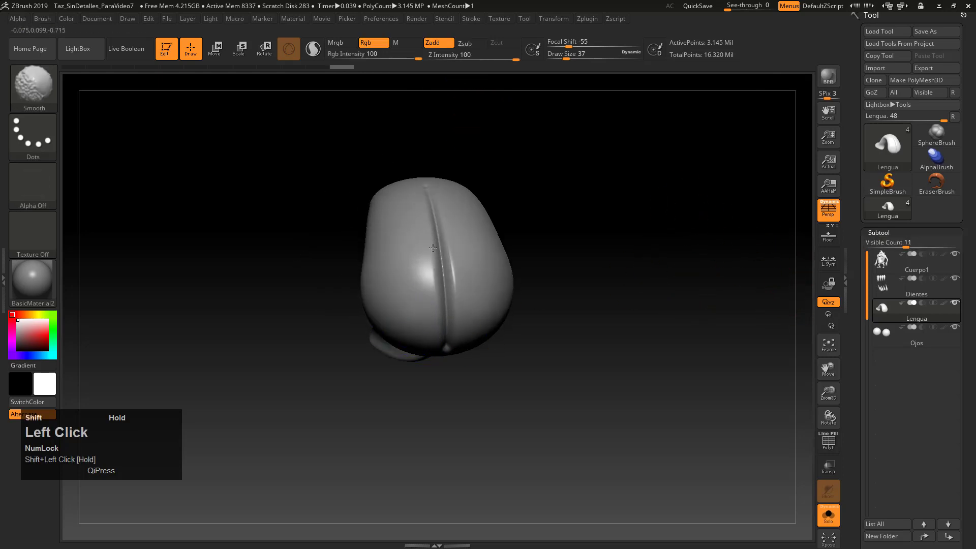
Lower the tongue to subdivision level 6 and on to level 5, smoothing the central groove at each level.
left_click(921, 232)
left_click(899, 245)
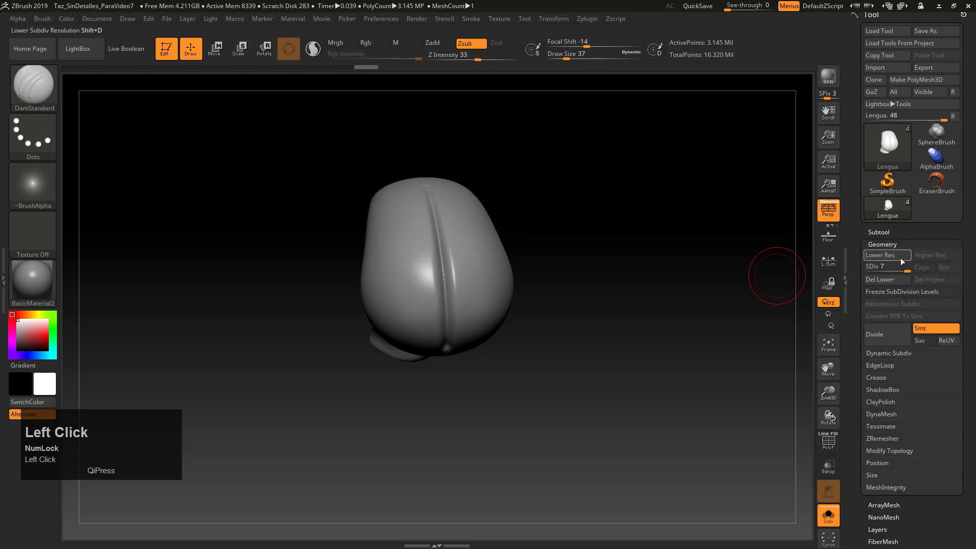
left_click(880, 254)
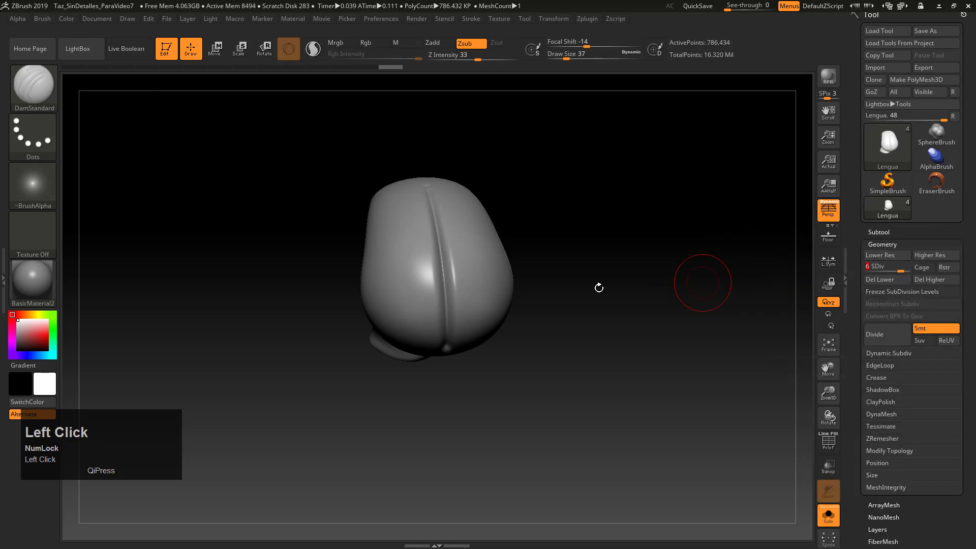
left_click(443, 274, "shift")
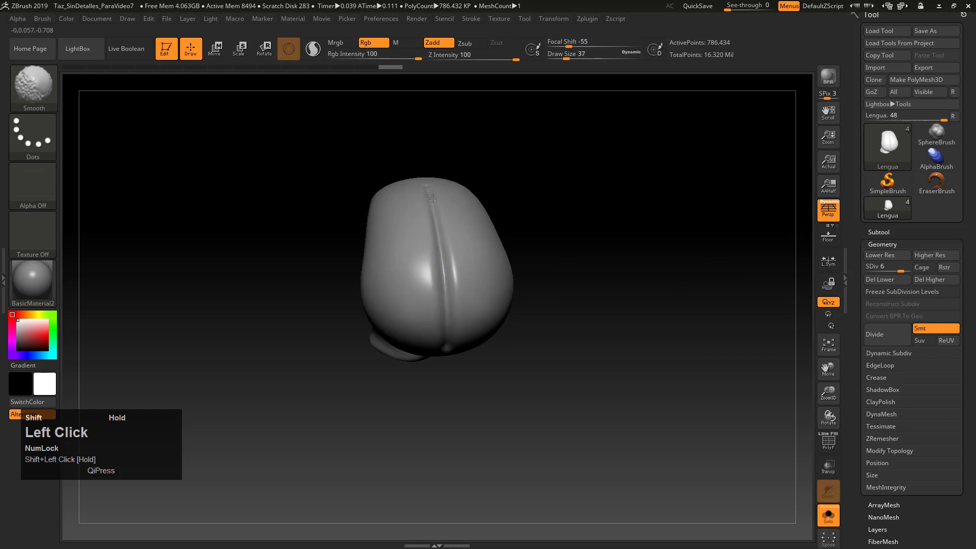
left_click(894, 268)
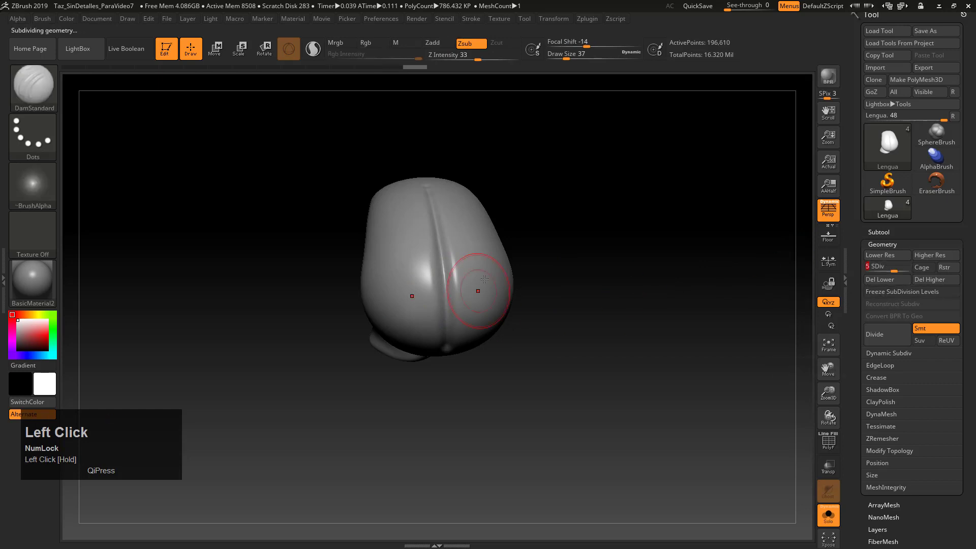
left_click_drag(484, 279, 441, 248, "shift")
left_click_drag(546, 359, 447, 257, "shift")
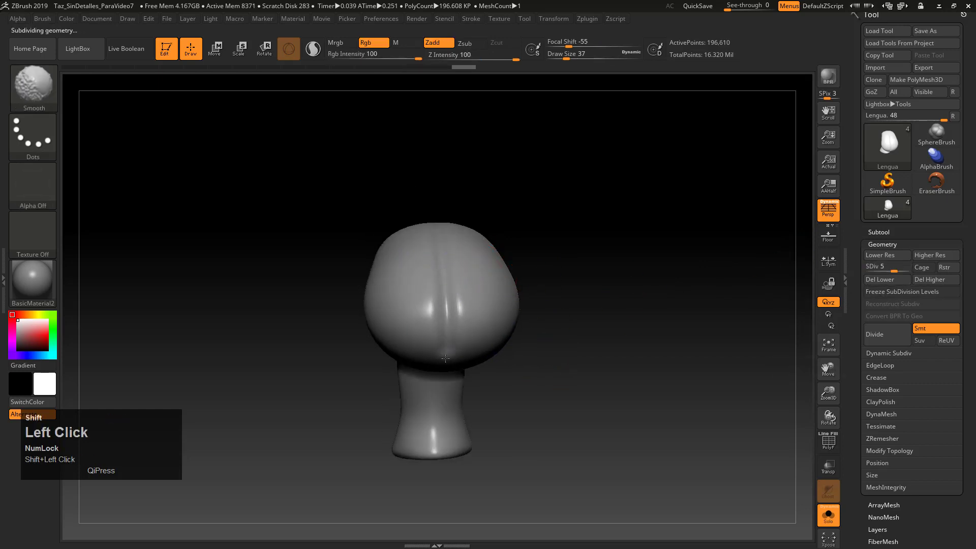
Raise the tongue to its highest subdivision level, 7.
left_click_drag(566, 298, 490, 332)
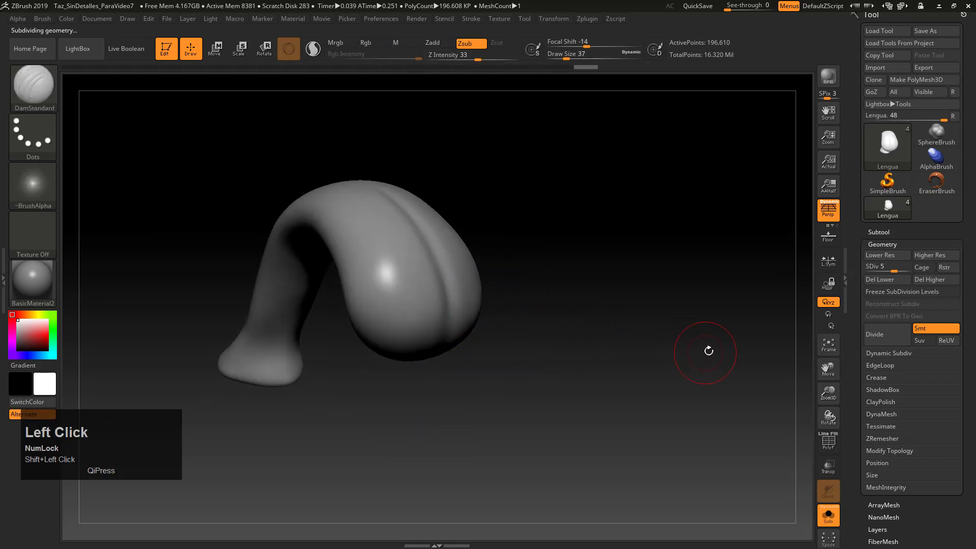
left_click(885, 272)
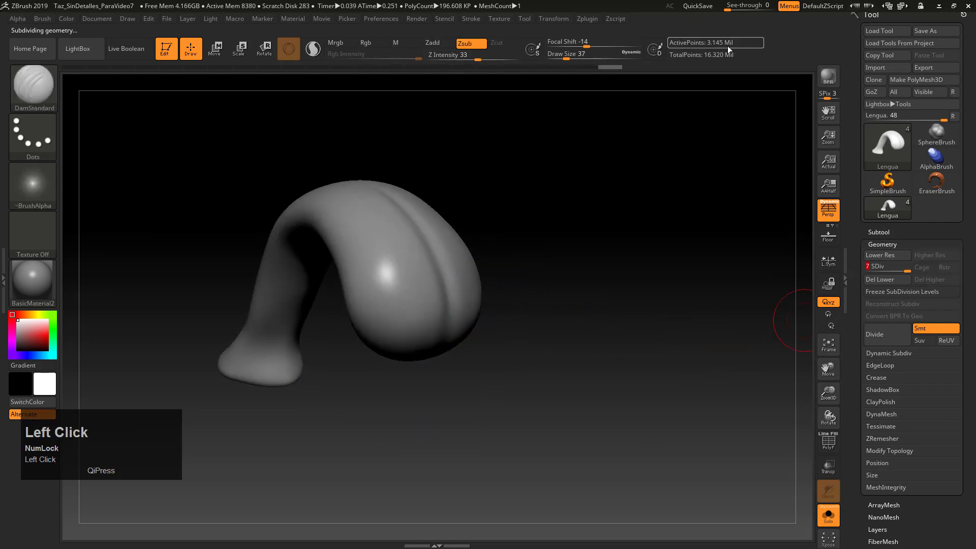
mouse_move(545, 212)
left_mouse_down("alt")
mouse_move(559, 233)
mouse_move(609, 251)
mouse_move(392, 261)
left_mouse_up("alt")
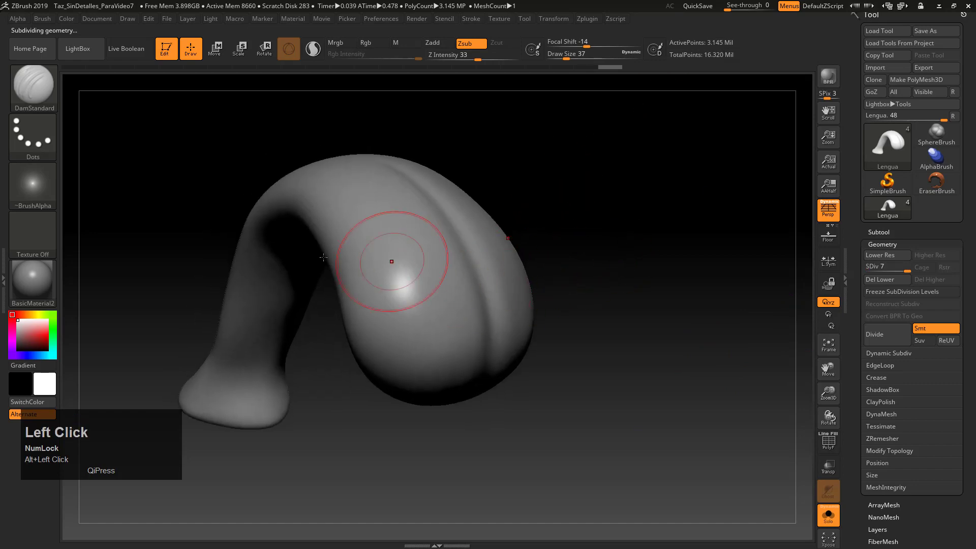
Set up the Standard brush with the DragRect stroke and the Leathery Skin88 alpha.
left_click(34, 97)
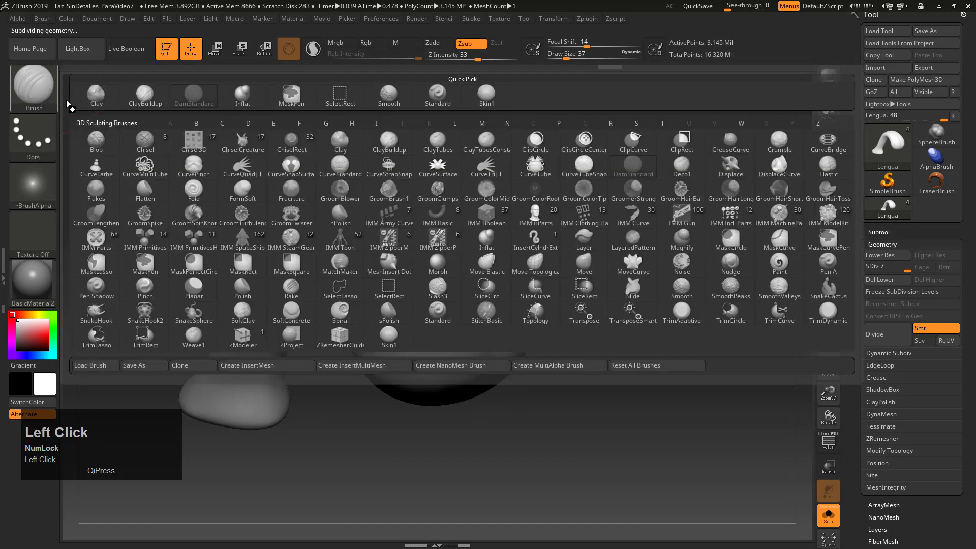
left_click(438, 93)
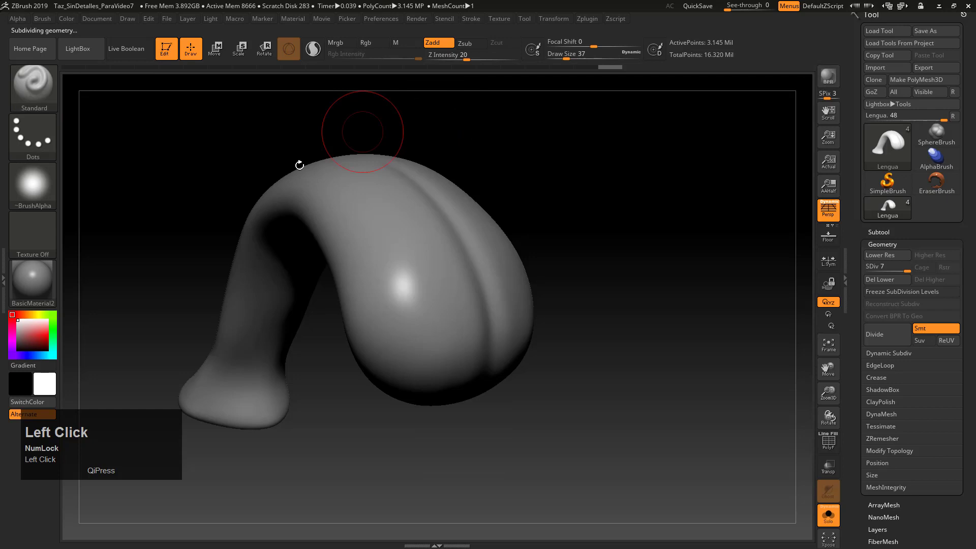
left_click(31, 153)
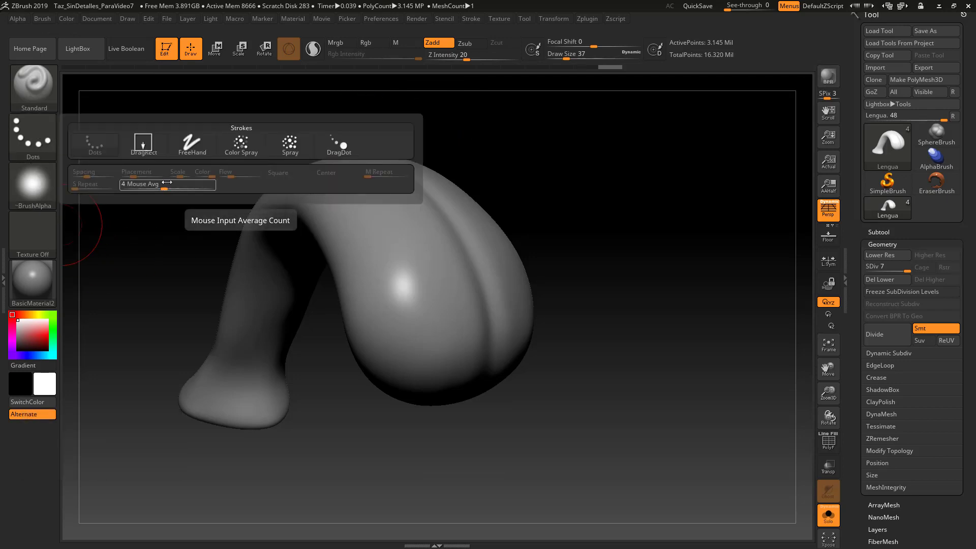
left_click(143, 143)
left_click(36, 175)
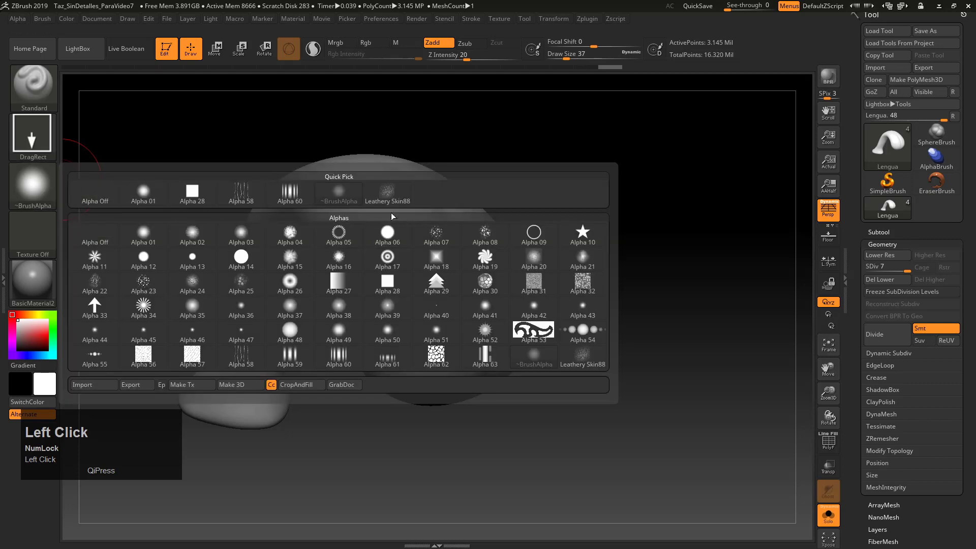
mouse_move(391, 201)
Turn off X symmetry, try a leathery skin stamp on the front of the tongue, and undo it.
left_click_drag(520, 169, 409, 257)
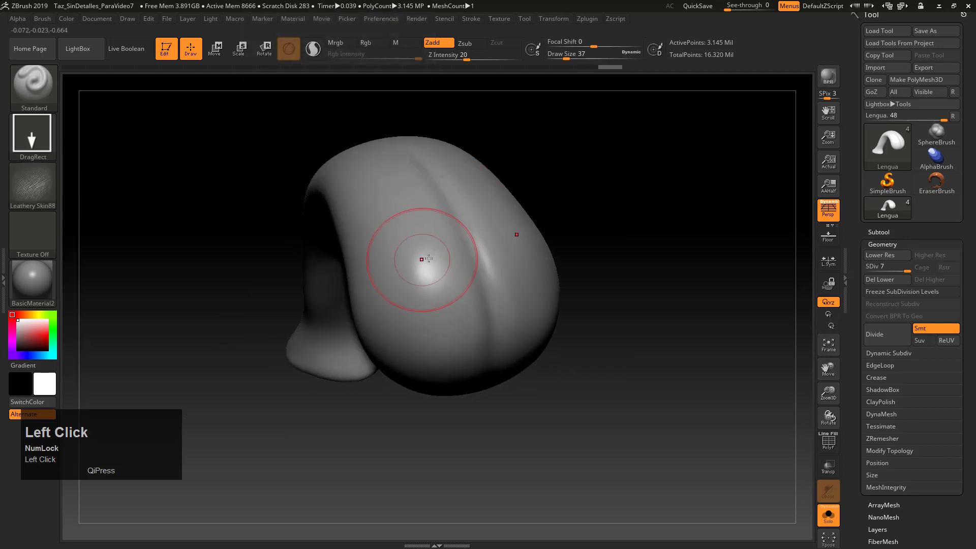
left_click_drag(401, 409, 403, 392)
key("x")
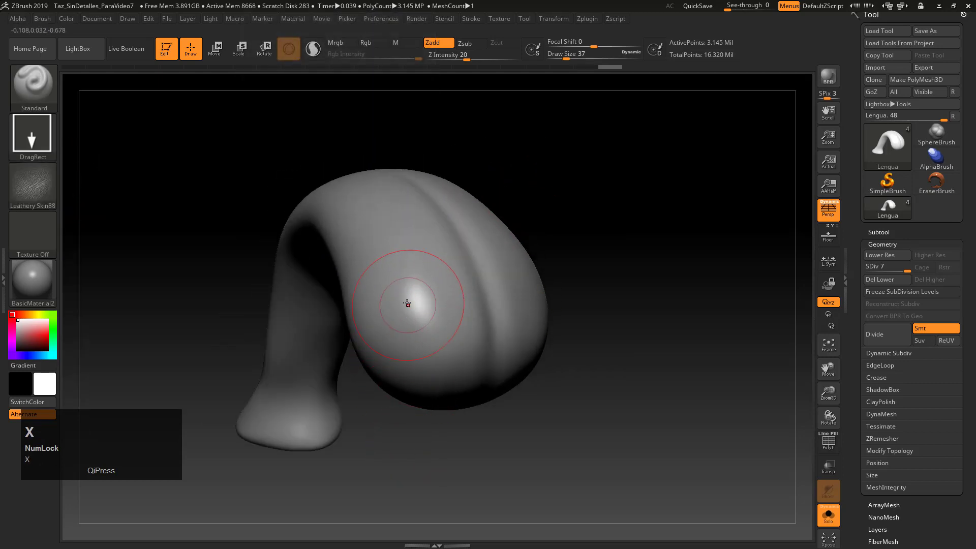
left_click_drag(409, 302, 437, 330)
key("ctrl+z")
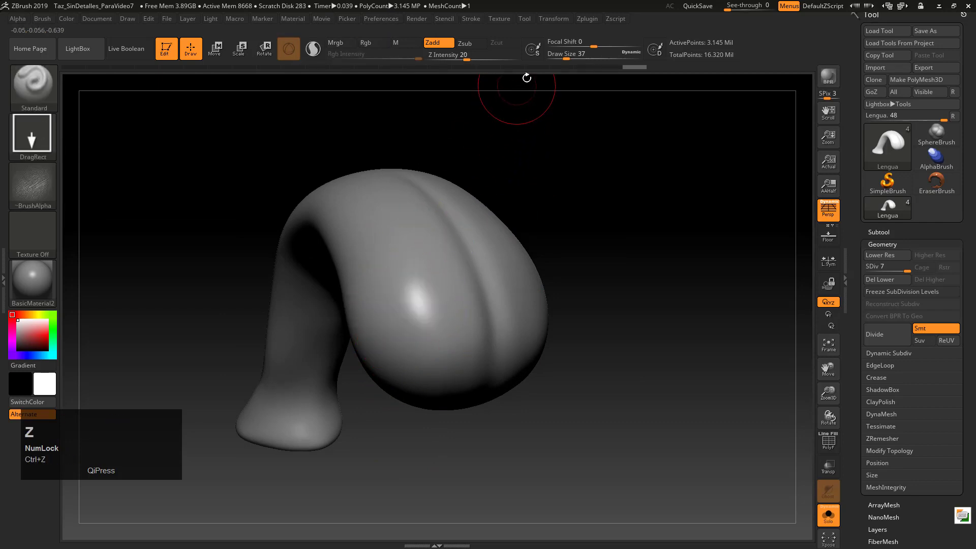
Set the Z intensity to 12, try an inverted leathery stamp on the tongue, and undo it.
left_click_drag(488, 60, 458, 60)
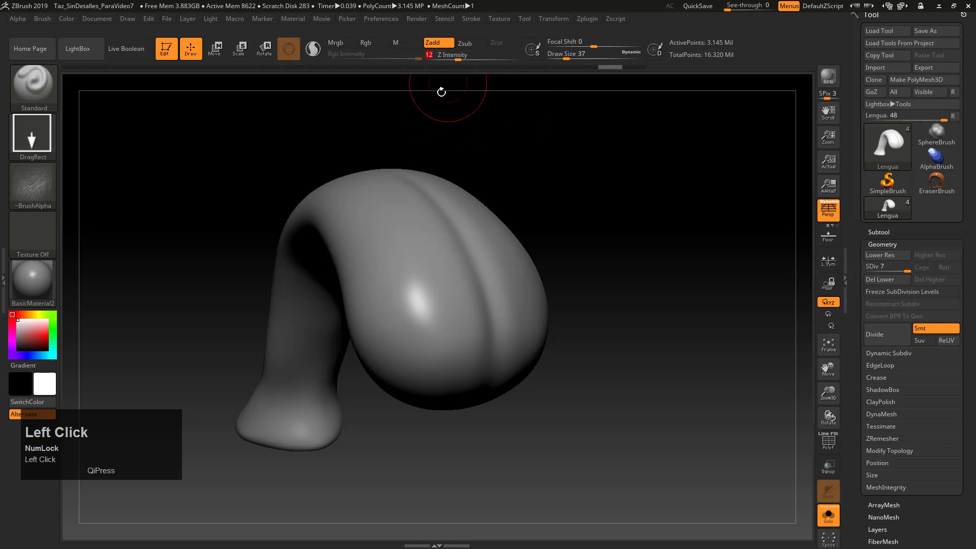
mouse_move(419, 303)
left_mouse_down("alt")
mouse_move(470, 311)
mouse_move(437, 305)
mouse_move(460, 310)
left_mouse_up("alt")
key("ctrl")
key("ctrl+z")
Set the Z intensity to 9 and stamp inverted leathery wrinkles on both sides of the tongue's central groove.
left_click(453, 58)
left_click_drag(598, 348, 562, 307)
key("alt")
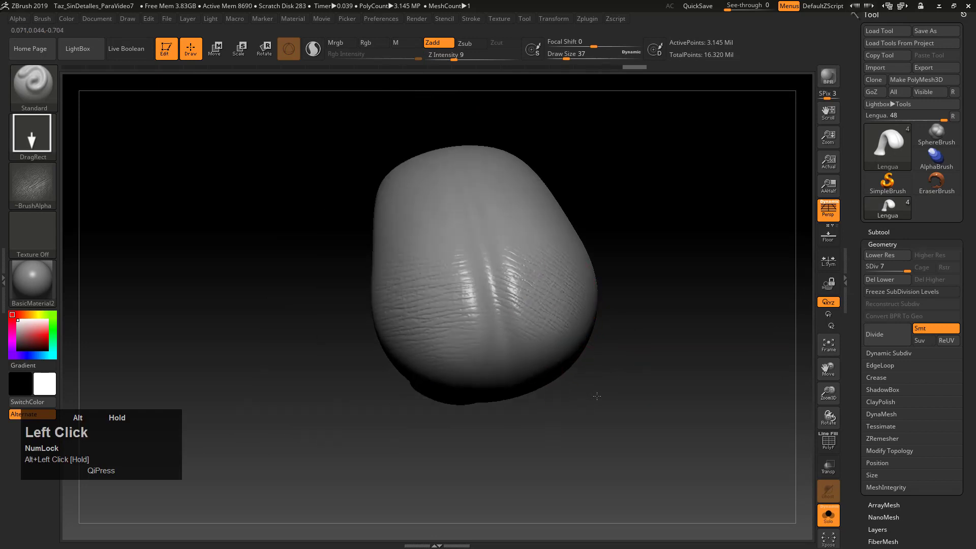
left_click_drag(634, 319, 646, 282)
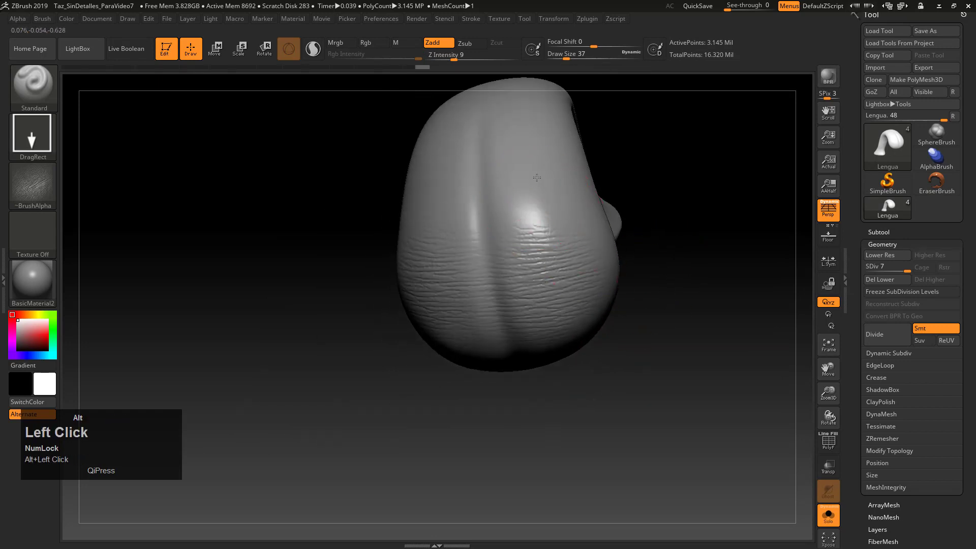
left_click_drag(327, 207, 438, 197)
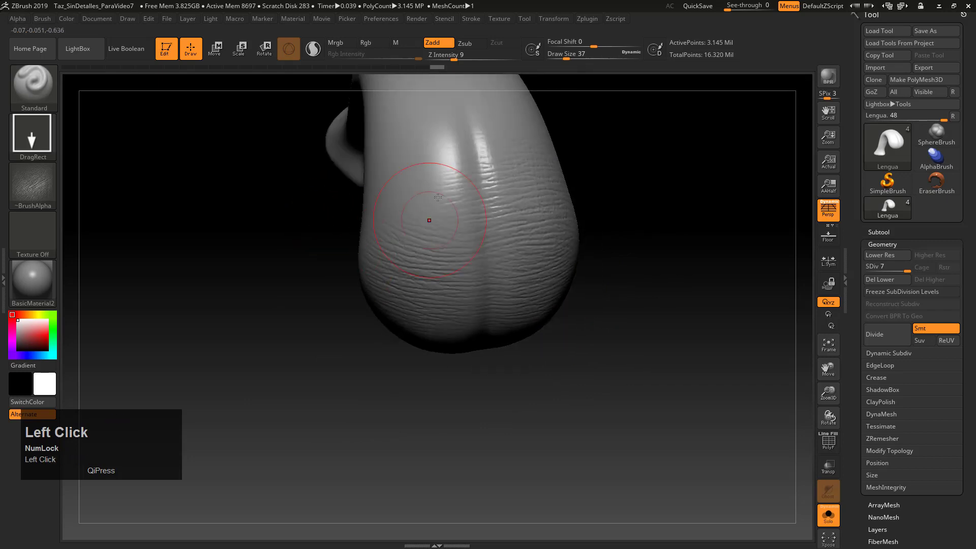
left_click_drag(418, 153, 440, 201, "alt")
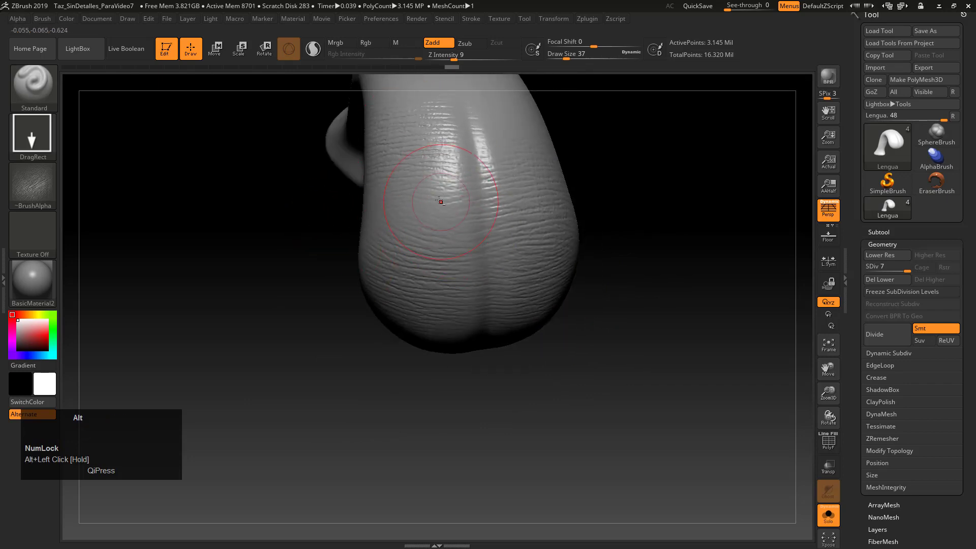
Extend the inverted leathery wrinkles up the tongue's upper surface and along its curved side.
left_click_drag(590, 168, 539, 311)
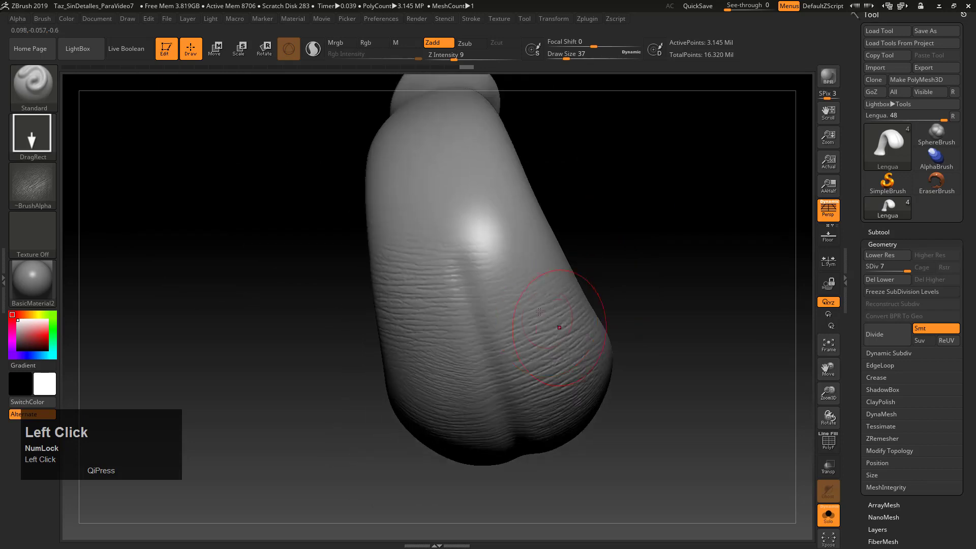
left_click_drag(483, 236, 519, 289, "alt")
mouse_move(613, 271)
left_mouse_down()
mouse_move(647, 248)
mouse_move(574, 297)
left_mouse_up()
left_click_drag(420, 287, 446, 325, "alt")
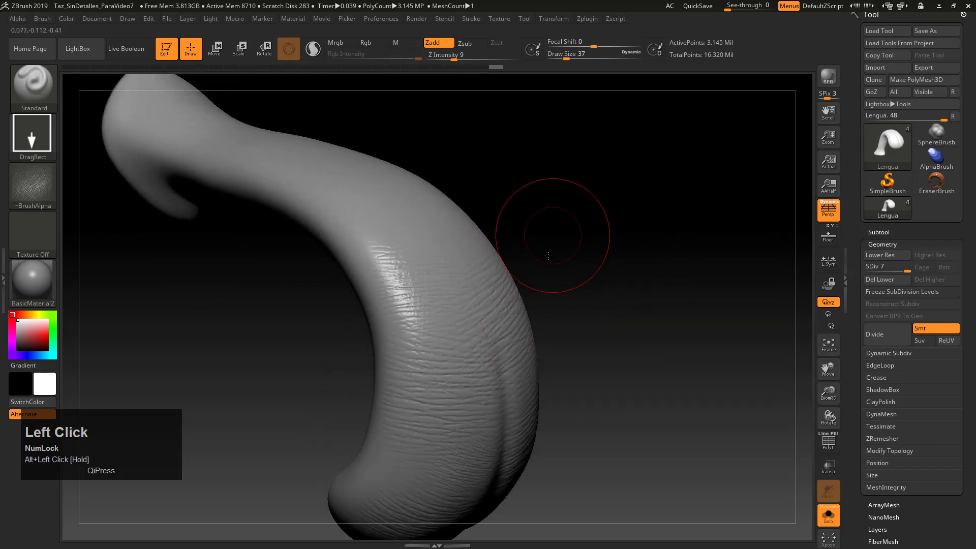
left_click_drag(548, 256, 539, 221)
left_click_drag(407, 188, 542, 241, "alt")
Stamp inverted leathery wrinkles along the narrow part of the tongue toward its root.
mouse_move(602, 234)
left_mouse_down()
mouse_move(551, 225)
mouse_move(572, 219)
mouse_move(639, 274)
mouse_move(617, 257)
mouse_move(374, 201)
left_mouse_up()
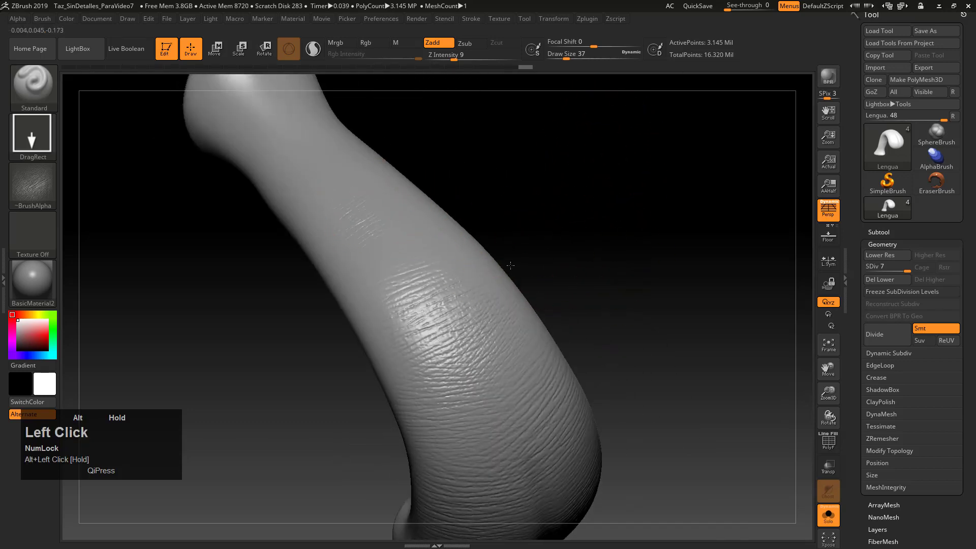
left_click_drag(526, 282, 525, 283, "alt")
left_click_drag(383, 270, 513, 270, "alt")
left_click_drag(615, 264, 676, 238)
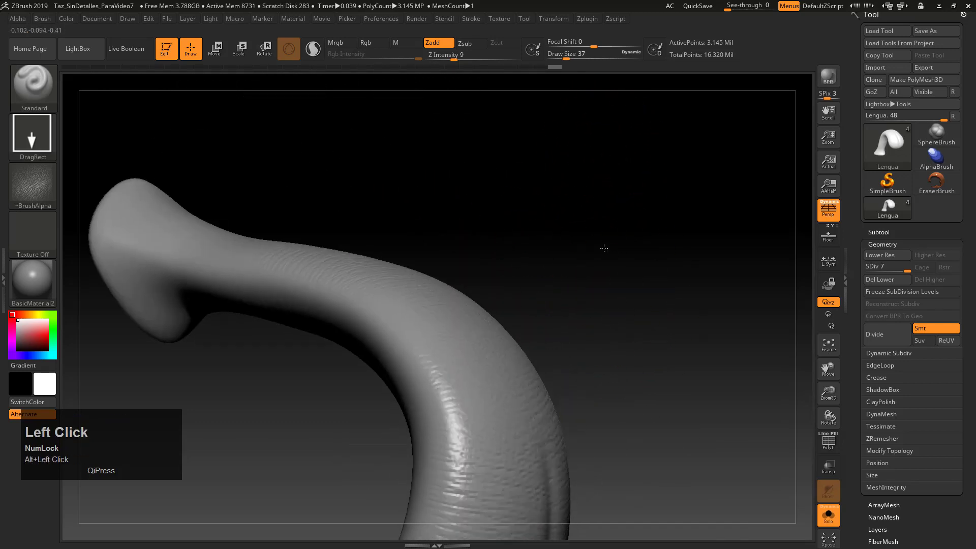
mouse_move(603, 246)
left_mouse_down("alt")
mouse_move(566, 214)
mouse_move(549, 265)
mouse_move(463, 340)
mouse_move(393, 378)
left_mouse_up("alt")
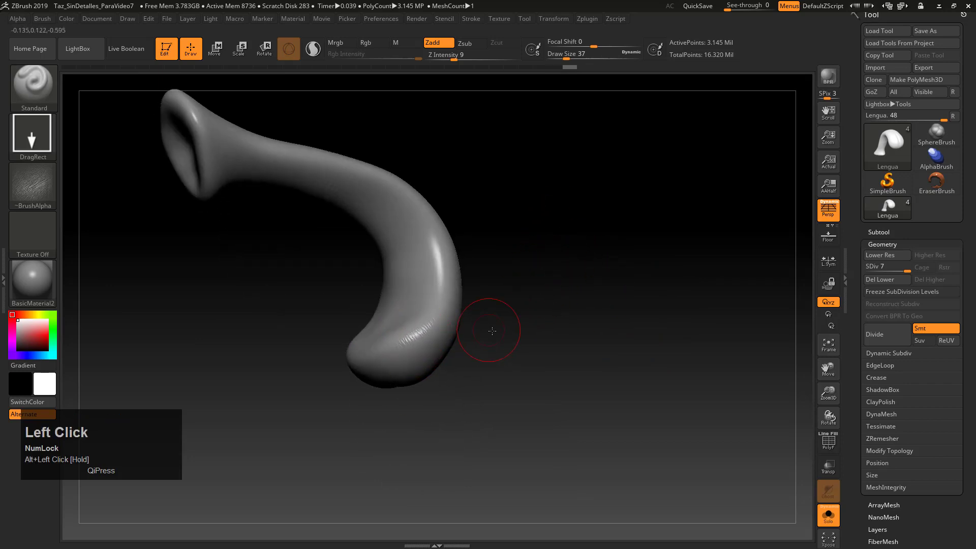
Stamp inverted leathery wrinkles across the underside of the tongue.
left_click_drag(492, 331, 425, 283)
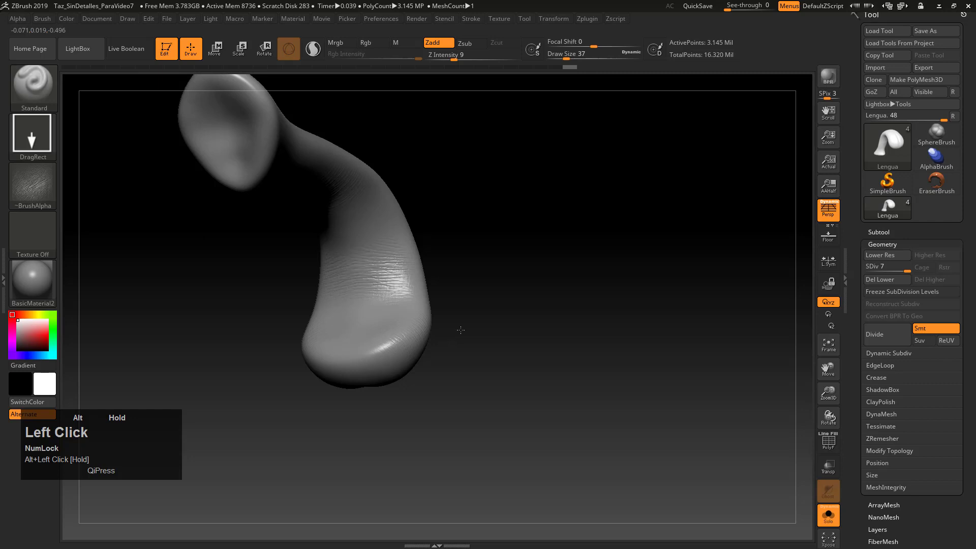
left_click_drag(457, 327, 464, 220)
left_click(447, 278, "alt")
left_click_drag(447, 278, 487, 322)
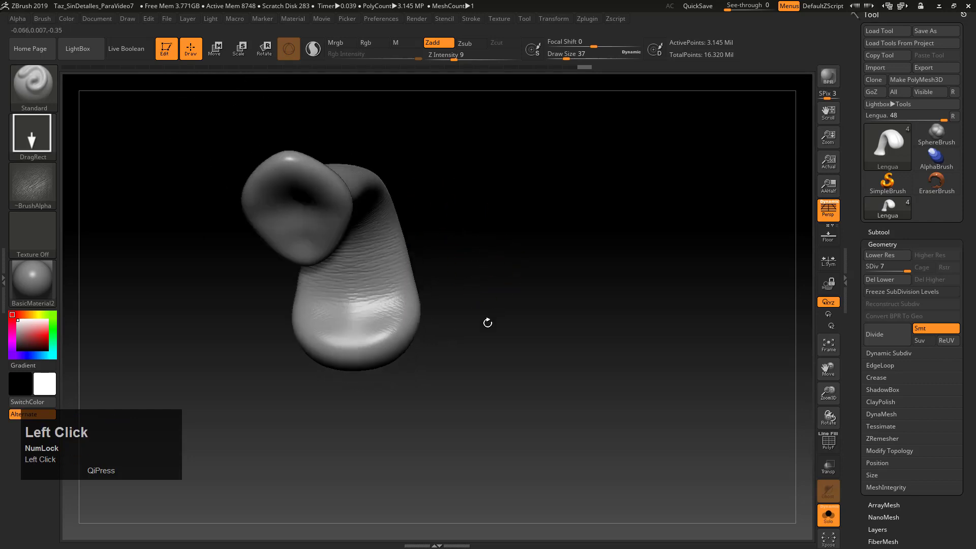
Cover the tongue's rounded tip and its remaining smooth side areas with inverted leathery wrinkles.
left_click_drag(430, 404, 433, 381)
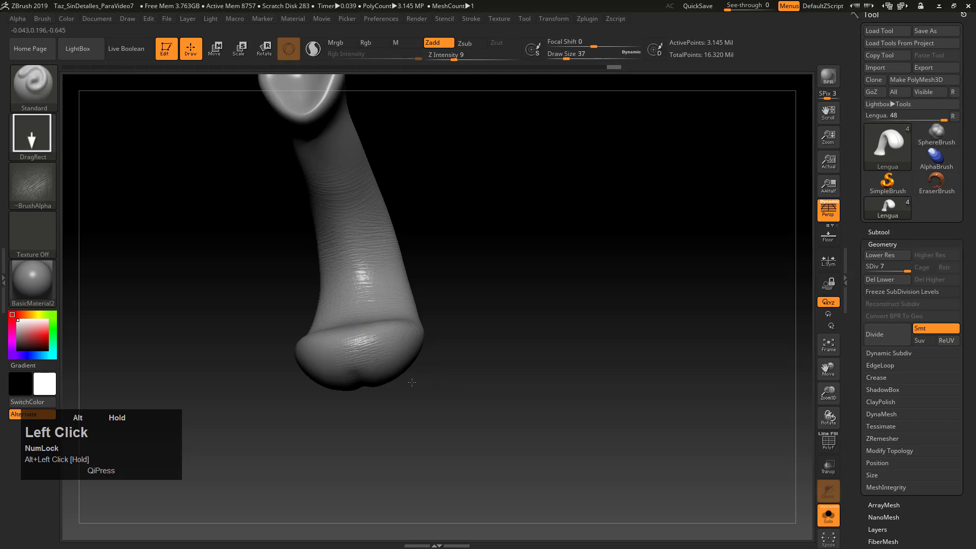
left_click_drag(405, 377, 285, 365)
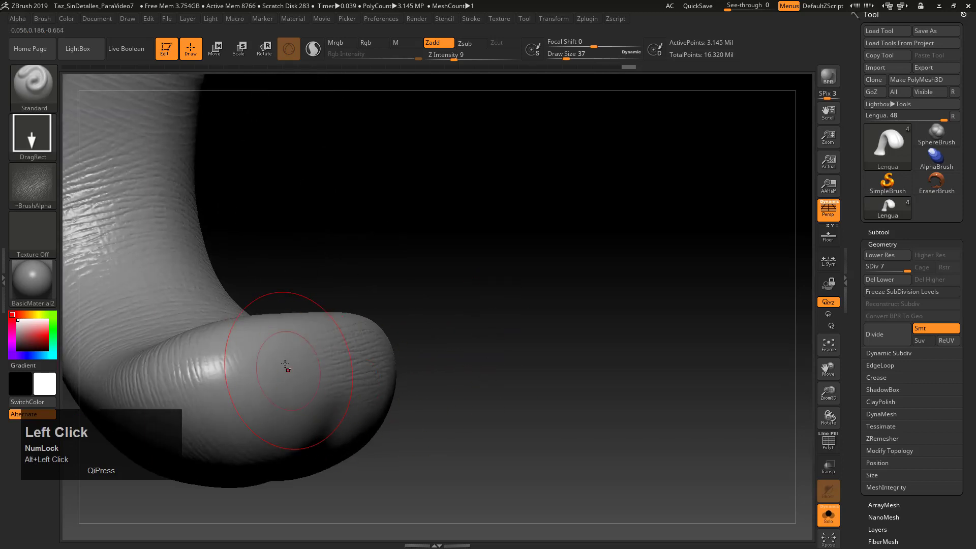
left_click_drag(321, 467, 451, 231)
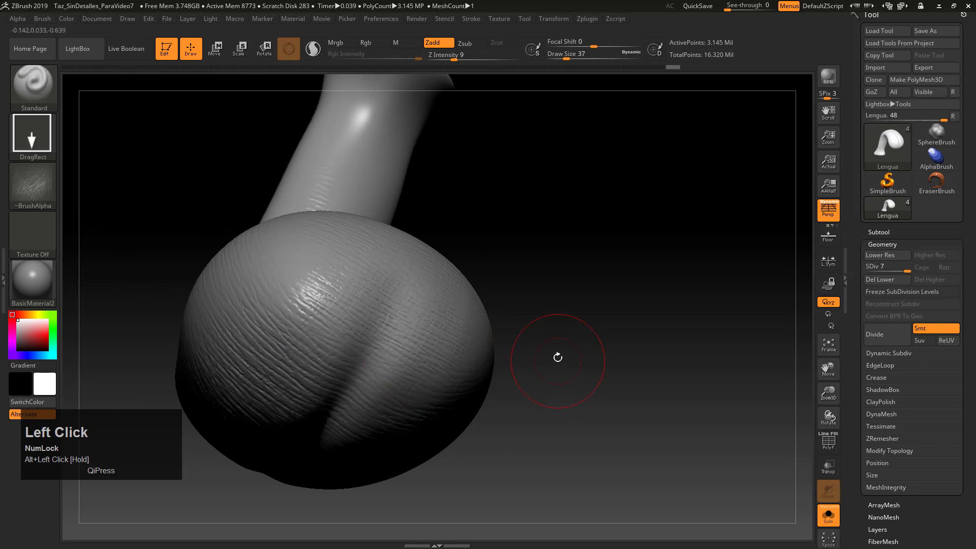
mouse_move(558, 355)
left_mouse_down()
mouse_move(277, 307)
mouse_move(262, 227)
mouse_move(386, 155)
mouse_move(458, 146)
mouse_move(472, 355)
mouse_move(571, 209)
mouse_move(561, 266)
mouse_move(574, 303)
mouse_move(544, 305)
left_mouse_up()
left_click_drag(387, 144, 457, 240, "alt")
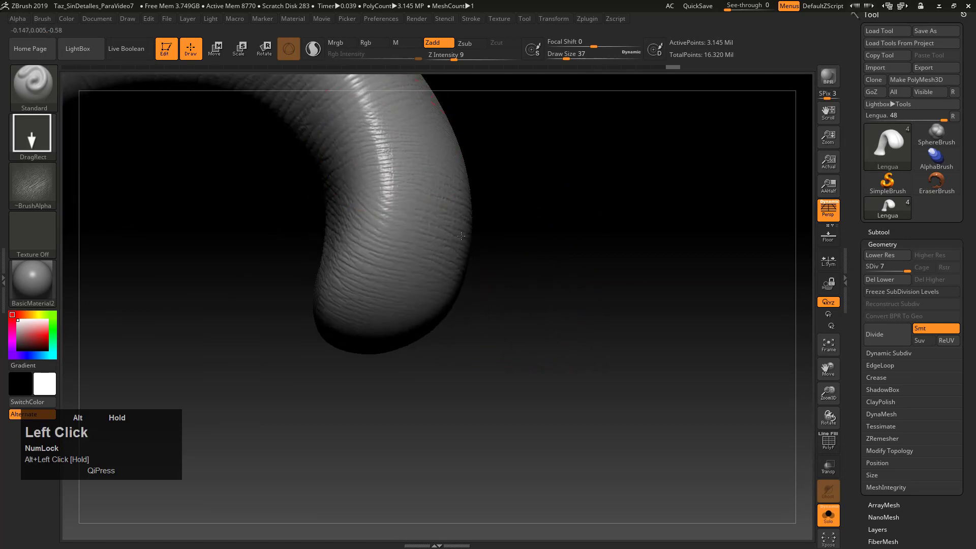
left_click_drag(566, 299, 574, 382, "alt")
mouse_move(645, 366)
left_mouse_down()
mouse_move(568, 335)
mouse_move(502, 342)
left_mouse_up()
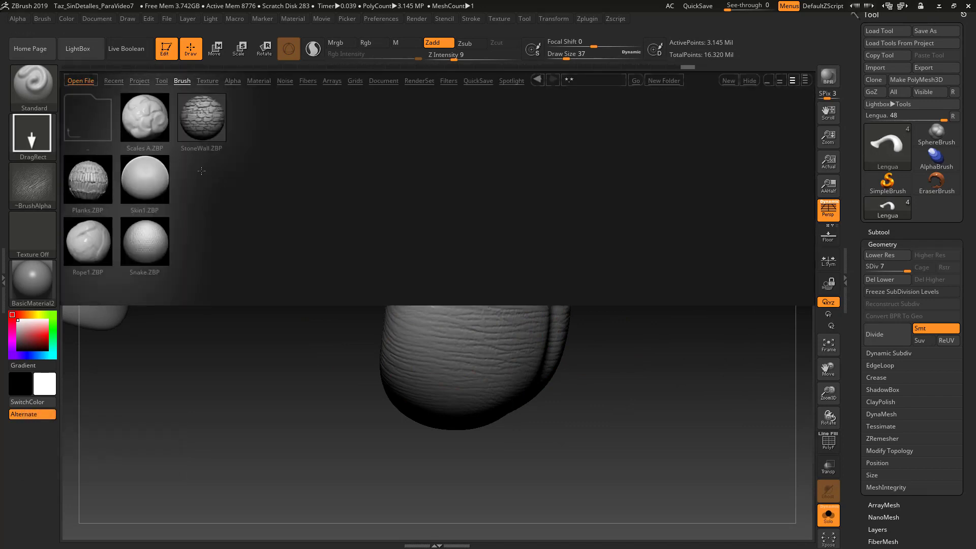
Load the Skin1.ZBP brush, try a stroke across the front of the tongue, and undo it.
double_click(140, 182)
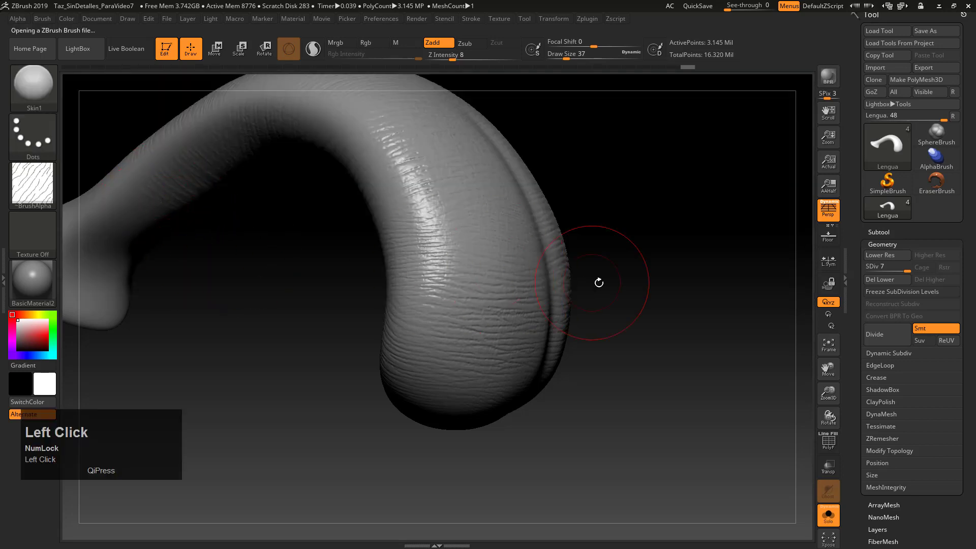
left_click_drag(663, 238, 563, 256)
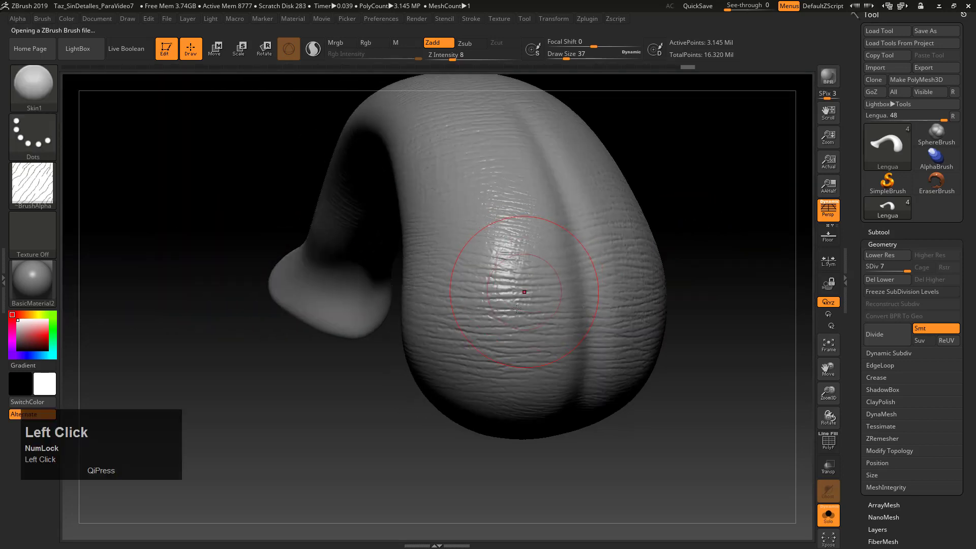
mouse_move(480, 332)
left_mouse_down()
mouse_move(506, 261)
mouse_move(548, 218)
left_mouse_up()
key("ctrl+z")
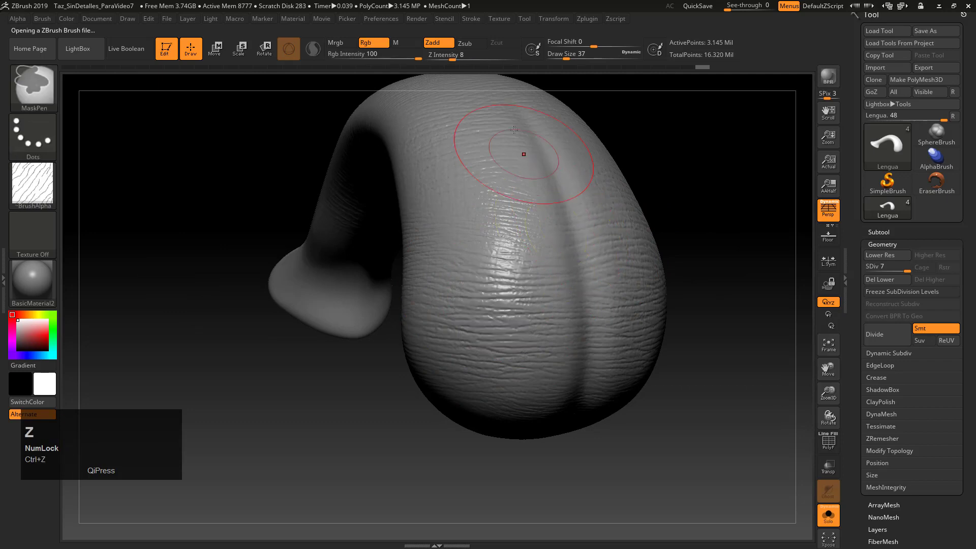
Brush fine Skin1 texture over the front and sides of the tongue, undoing the last stroke.
left_click_drag(452, 388, 478, 357)
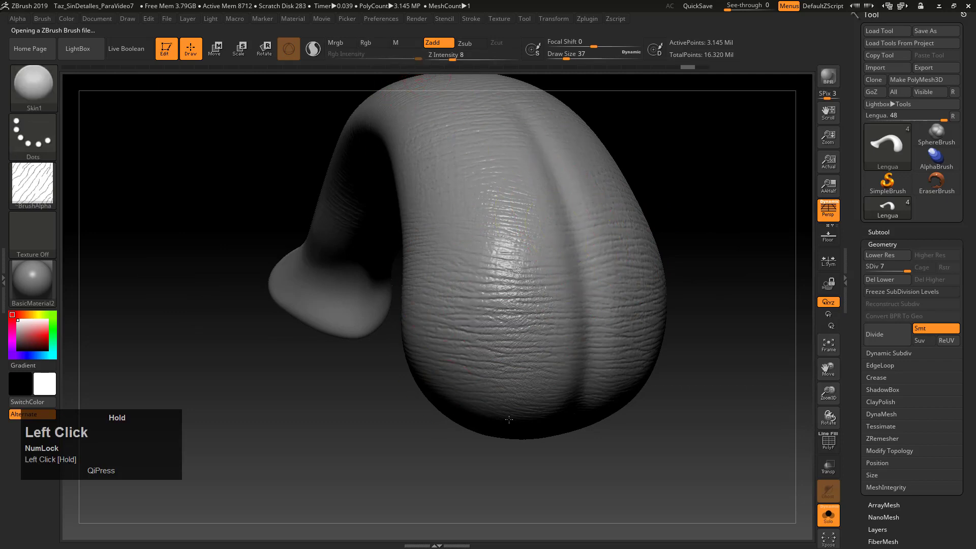
left_click_drag(509, 420, 500, 421)
left_click_drag(389, 432, 483, 422)
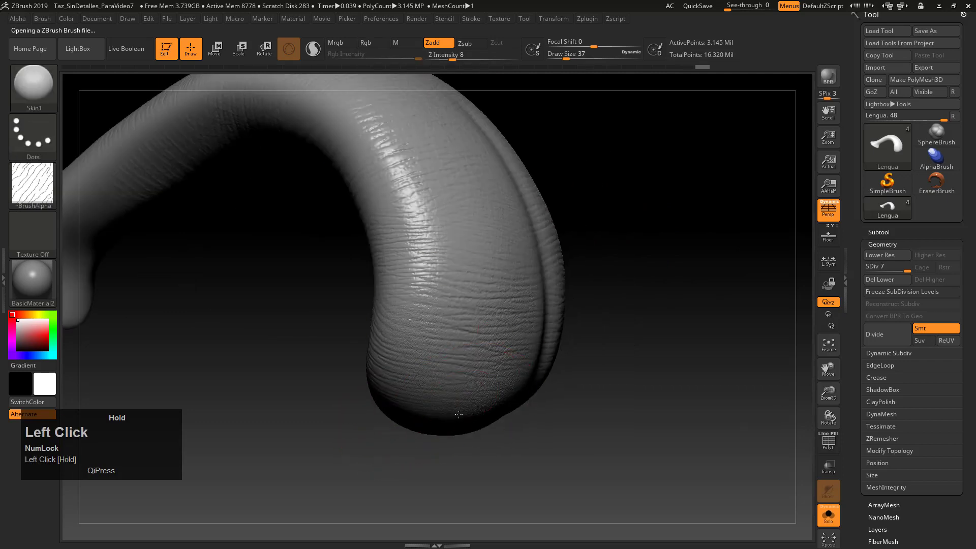
left_click_drag(628, 358, 452, 289)
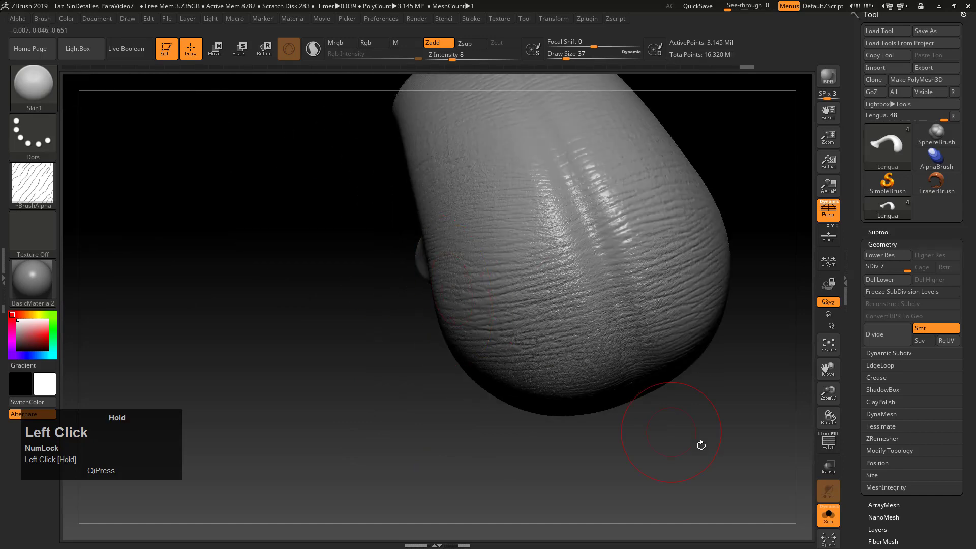
left_click_drag(701, 445, 600, 340)
left_click_drag(656, 351, 747, 290)
key("ctrl+z")
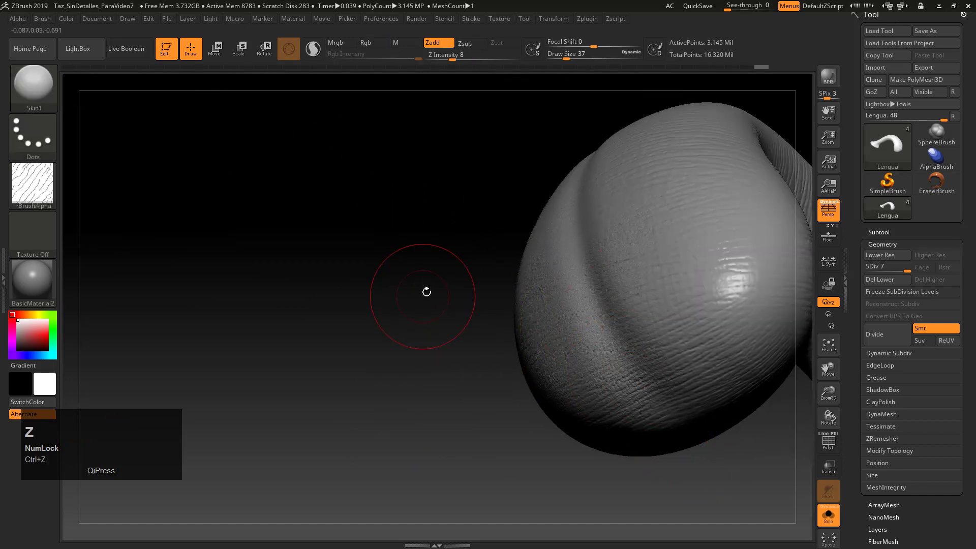
Lower the Z Intensity to 4 and brush subtle Skin1 texture over the tongue's rounded tip.
left_click_drag(427, 291, 272, 320)
left_click_drag(452, 56, 443, 57)
left_click_drag(612, 331, 460, 263)
left_click_drag(457, 376, 533, 403)
left_click_drag(516, 461, 502, 491)
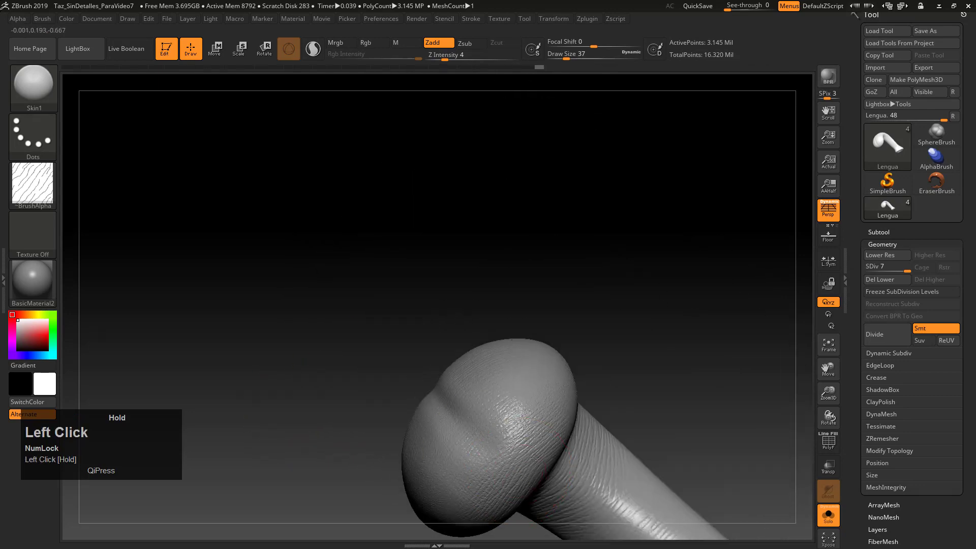
Brush Skin1 texture along the upper surface and curved sides of the tongue.
mouse_move(645, 251)
left_mouse_down()
mouse_move(701, 316)
mouse_move(660, 351)
mouse_move(538, 402)
left_mouse_up()
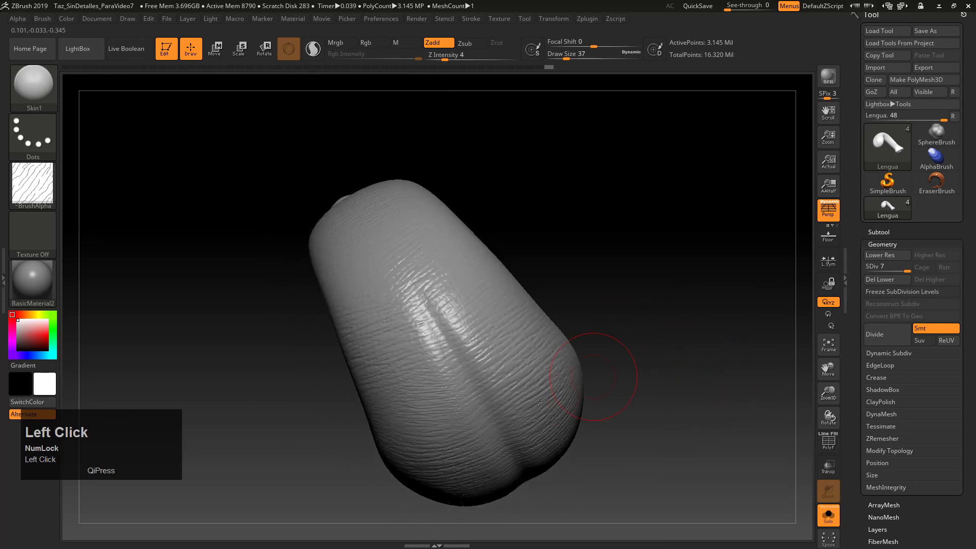
left_click_drag(393, 352, 512, 300)
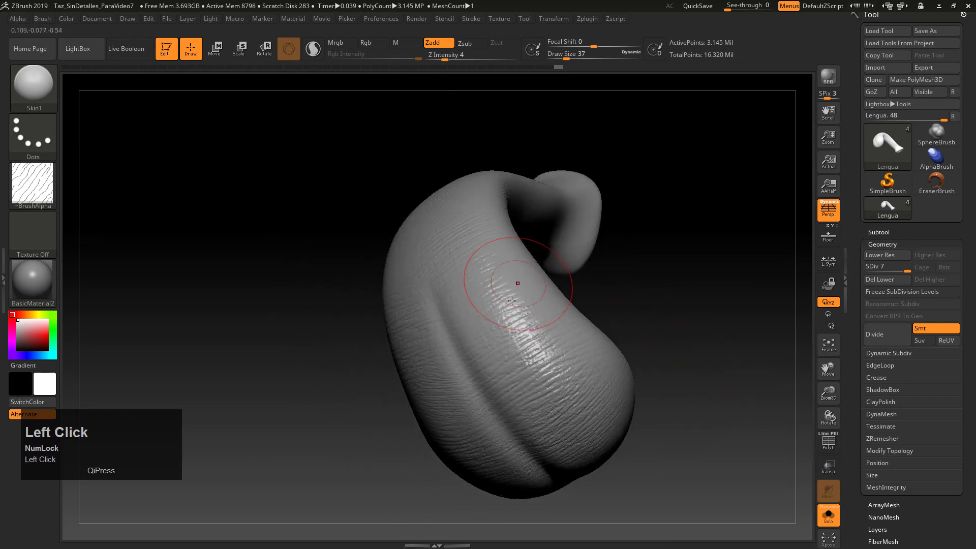
left_click_drag(581, 351, 569, 379)
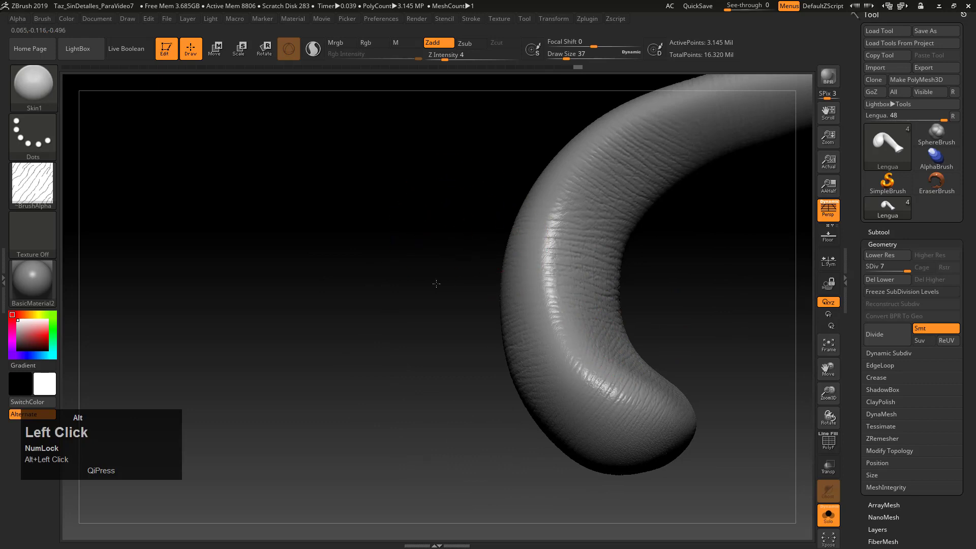
left_click_drag(436, 283, 462, 298)
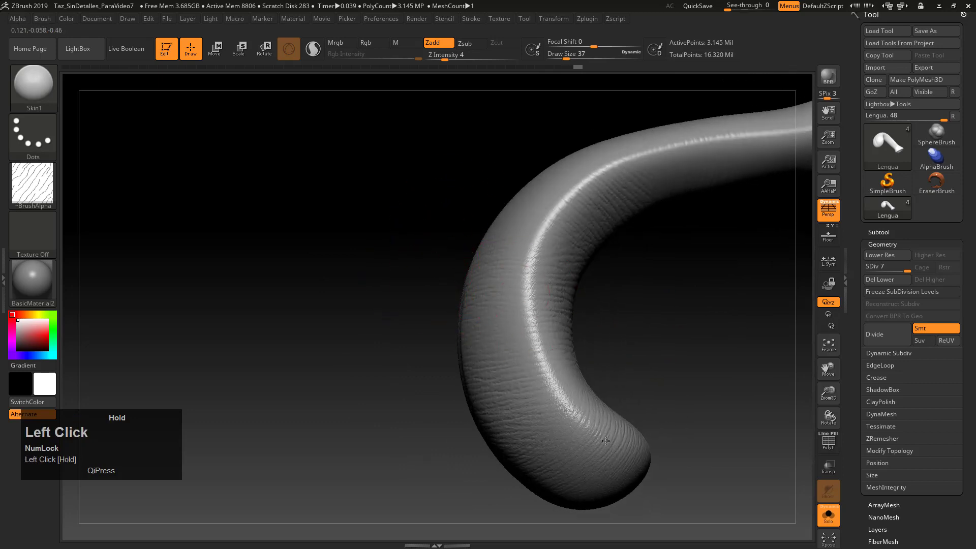
left_click_drag(647, 420, 605, 398)
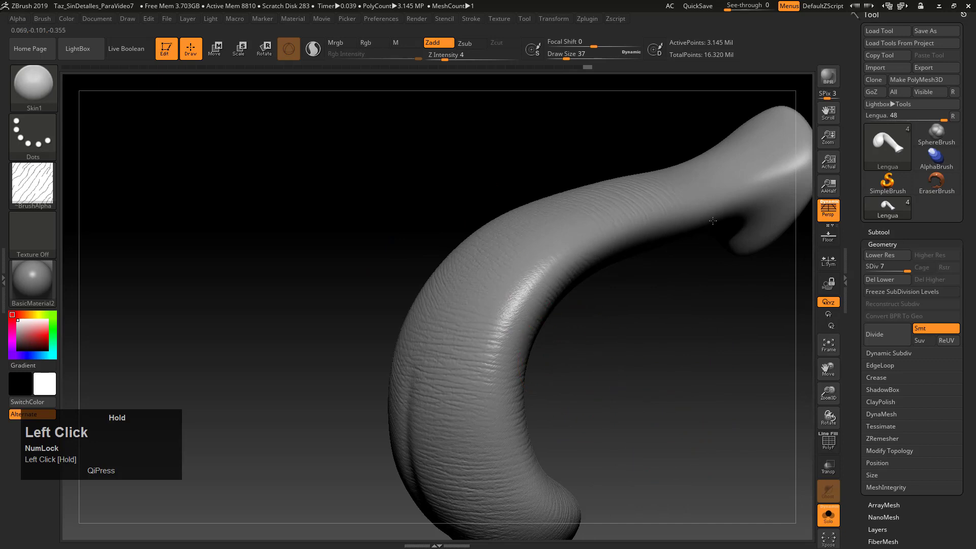
left_click_drag(751, 157, 507, 363)
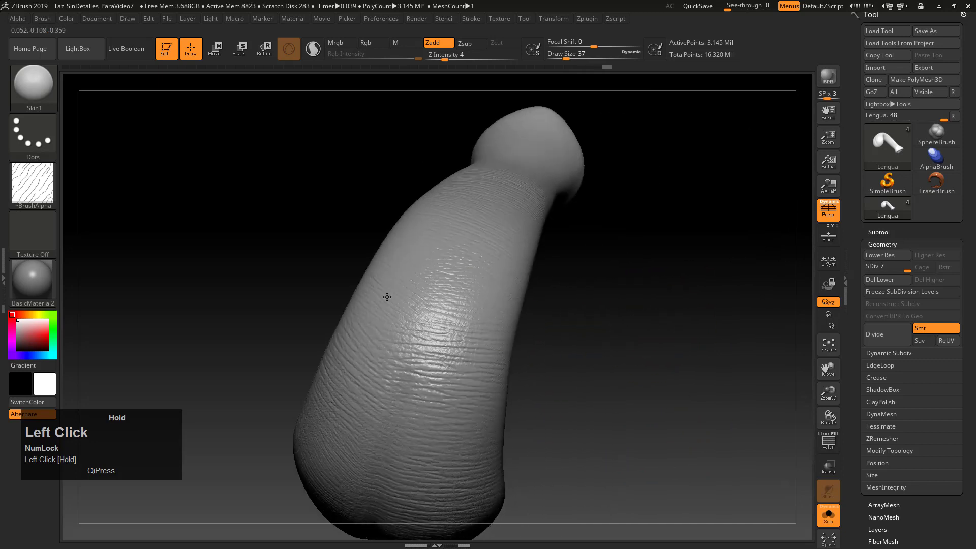
left_click_drag(386, 296, 558, 343)
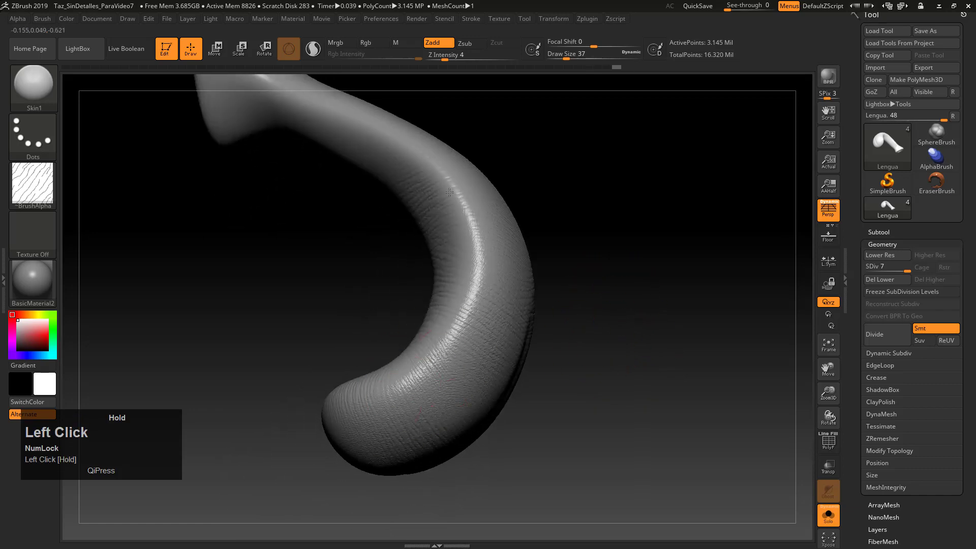
Brush Skin1 texture over the opposite side and underside of the tongue, up toward its base.
mouse_move(632, 302)
left_mouse_down()
mouse_move(688, 285)
mouse_move(623, 325)
left_mouse_up()
left_click_drag(577, 367, 707, 333, "alt")
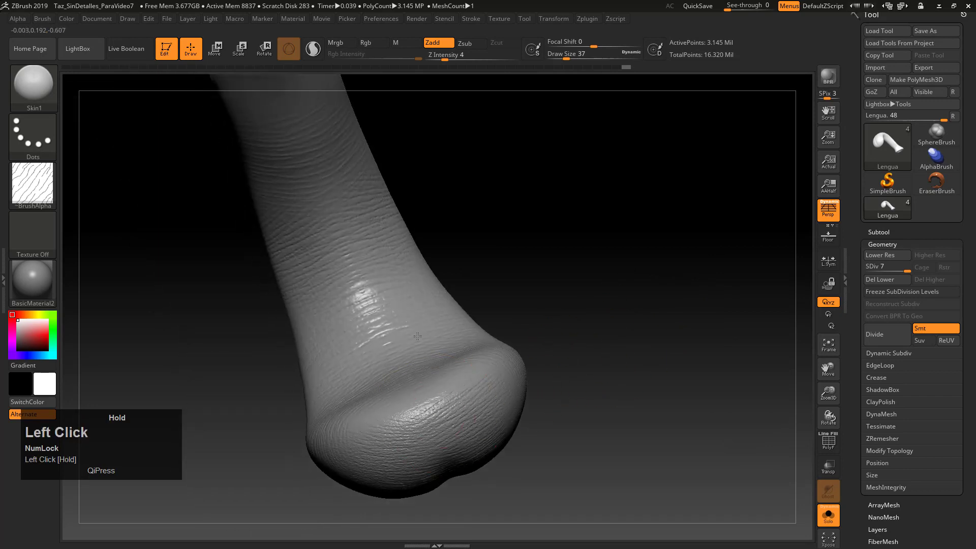
left_click_drag(325, 249, 304, 238)
mouse_move(499, 218)
left_mouse_down("alt")
mouse_move(566, 338)
mouse_move(508, 355)
left_mouse_up("alt")
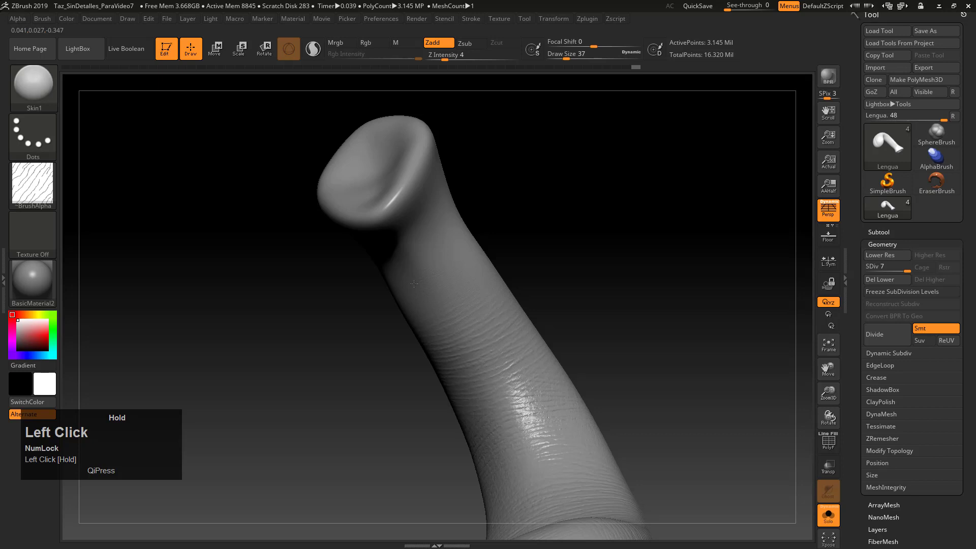
left_click_drag(468, 283, 478, 300)
mouse_move(655, 387)
left_mouse_down()
mouse_move(657, 290)
mouse_move(658, 333)
mouse_move(679, 336)
mouse_move(676, 259)
mouse_move(683, 436)
left_mouse_up()
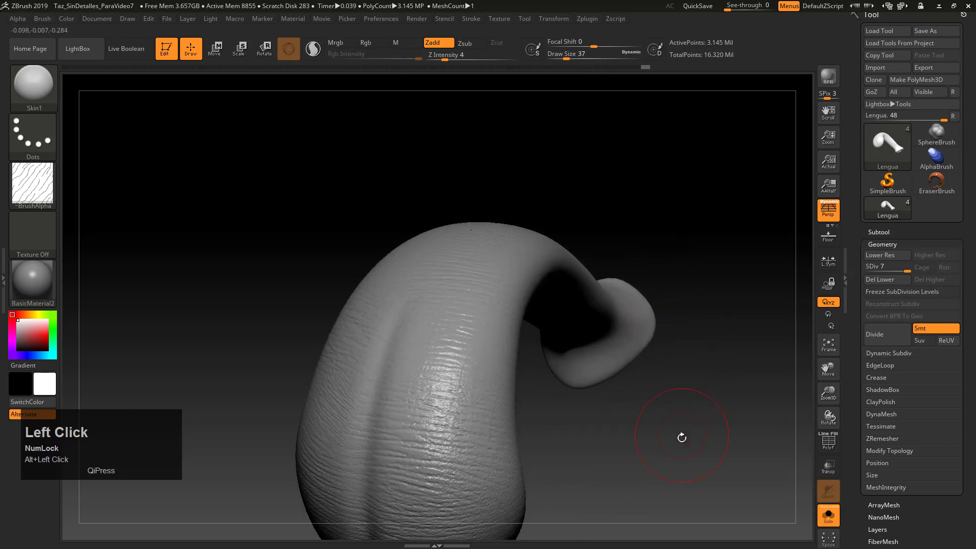
left_click_drag(272, 228, 267, 158, "alt")
Switch to the Standard brush and load the Bumpy Skin13 alpha from LightBox.
left_click(41, 90)
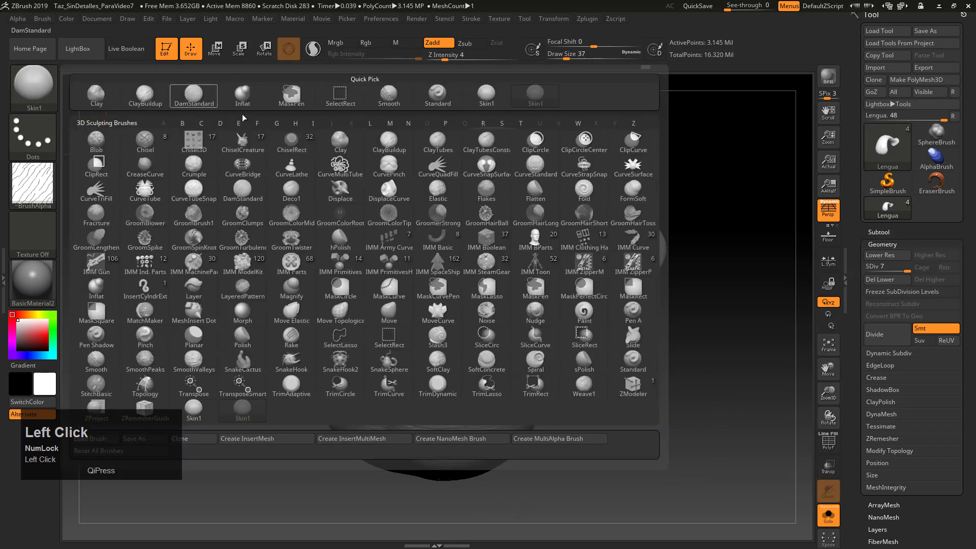
left_click(437, 100)
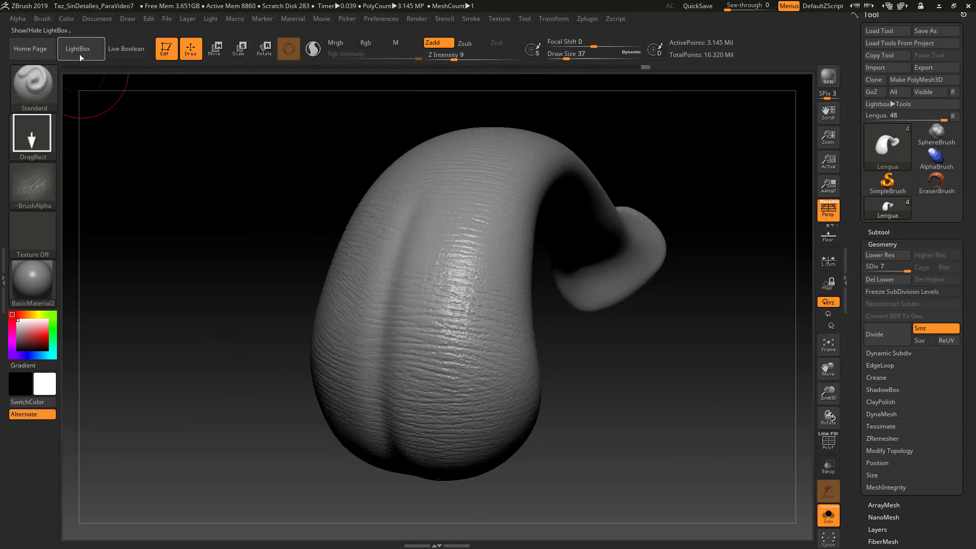
left_click(79, 54)
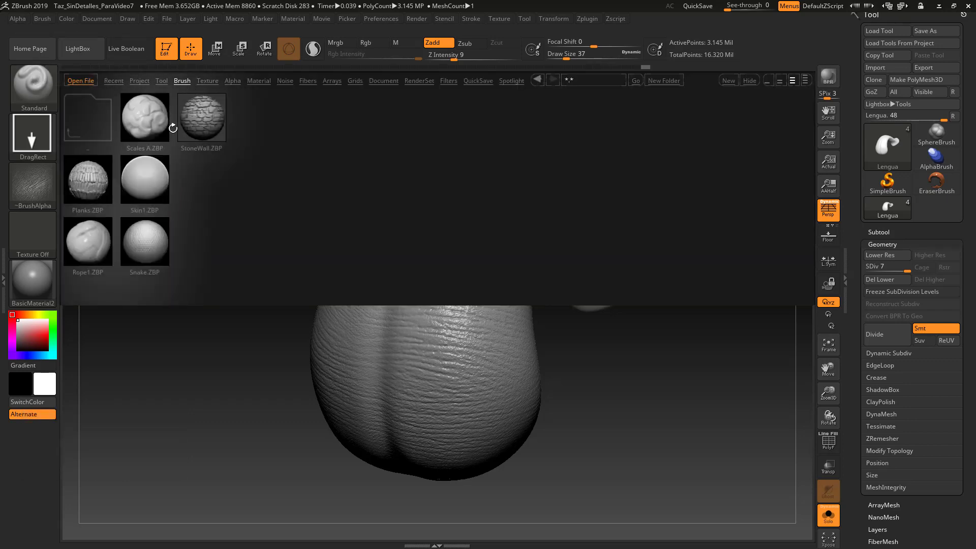
left_click(232, 80)
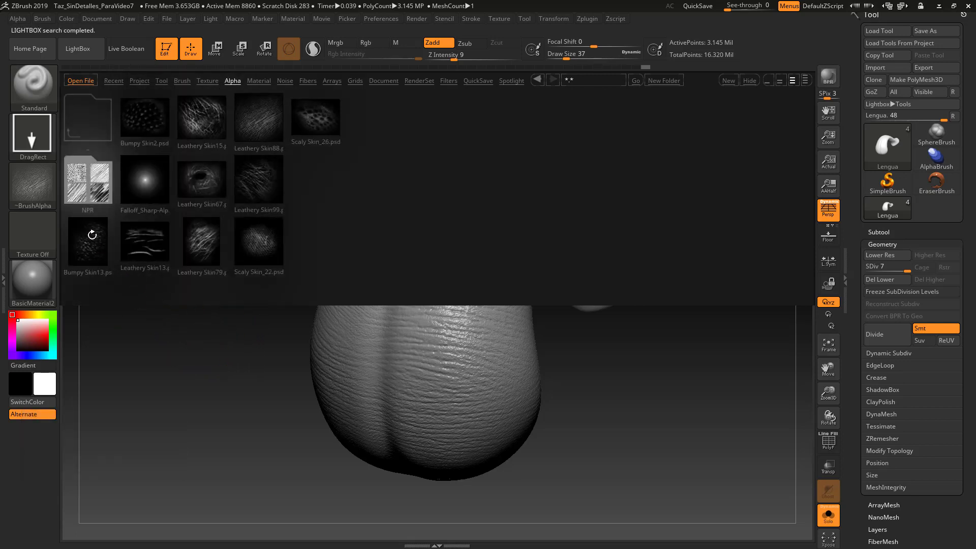
left_click(89, 251)
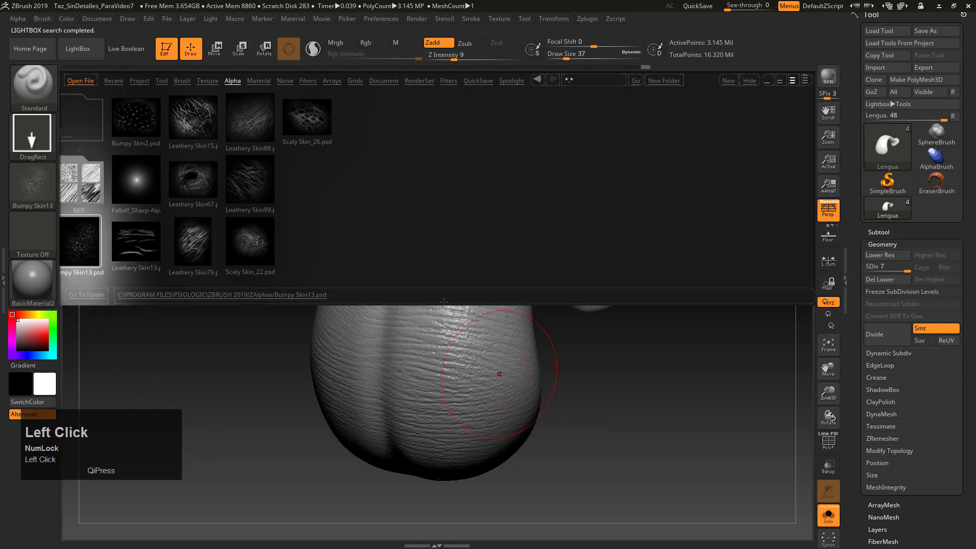
left_click(78, 48)
Set the Z Intensity to 20 and stamp Bumpy Skin13 bumps across the front of the tongue.
left_click_drag(187, 349, 376, 358)
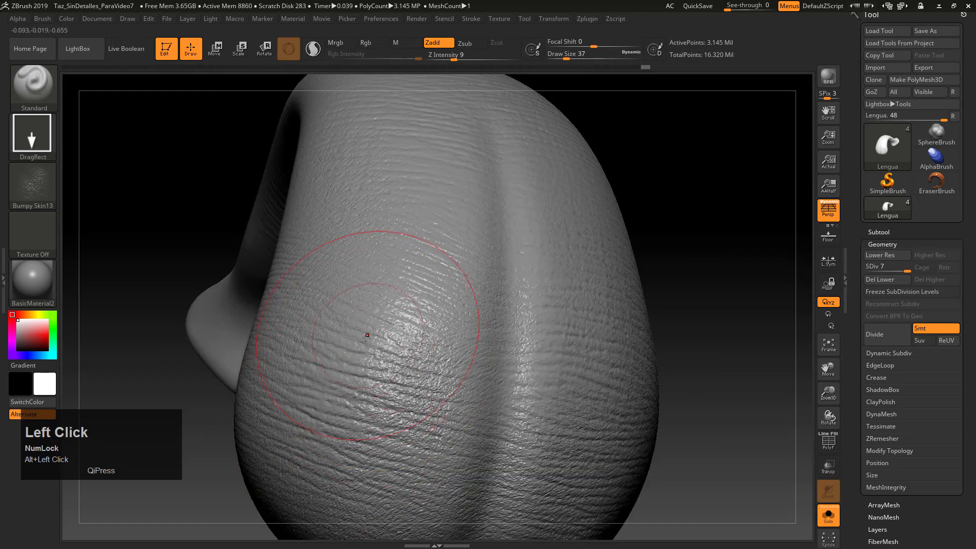
mouse_move(671, 226)
left_mouse_down("alt")
mouse_move(579, 236)
mouse_move(395, 348)
left_mouse_up("alt")
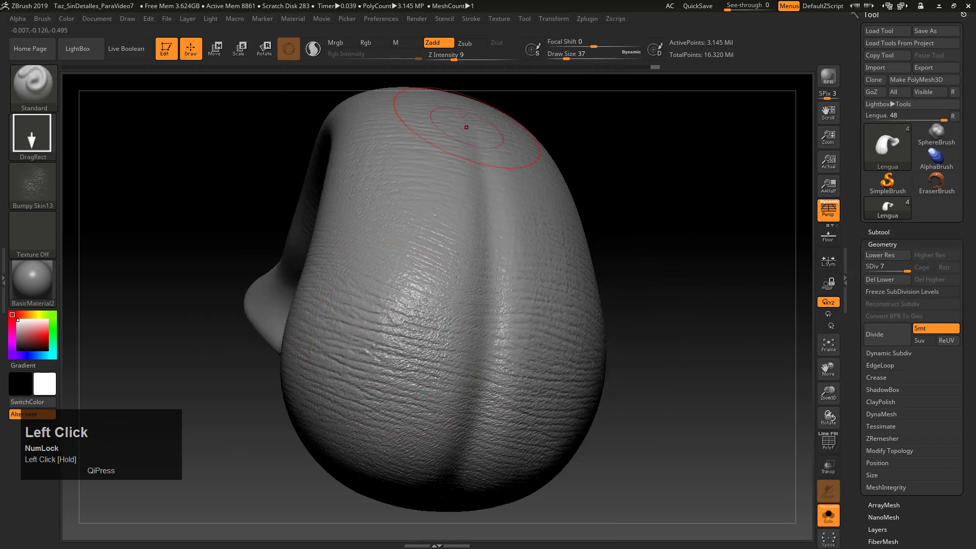
left_click_drag(460, 62, 467, 54)
mouse_move(359, 348)
left_mouse_down()
mouse_move(378, 315)
mouse_move(345, 373)
left_mouse_up()
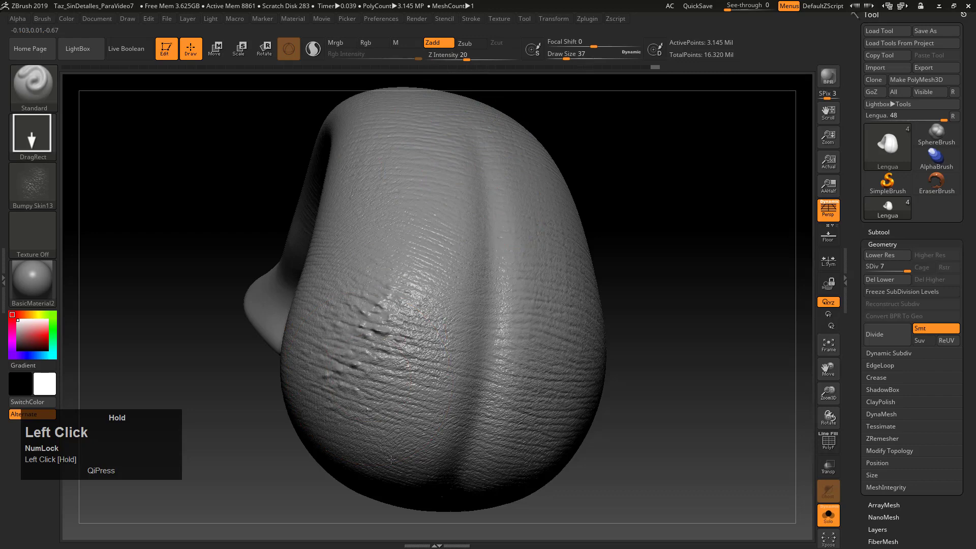
mouse_move(390, 459)
left_mouse_down()
mouse_move(386, 326)
mouse_move(355, 376)
mouse_move(397, 310)
left_mouse_up()
Stamp Bumpy Skin13 bumps around the tongue's rounded tip and along its adjoining side.
mouse_move(643, 266)
left_mouse_down("alt")
mouse_move(348, 280)
mouse_move(386, 305)
mouse_move(415, 359)
mouse_move(460, 250)
mouse_move(419, 350)
mouse_move(436, 305)
mouse_move(457, 336)
mouse_move(488, 331)
mouse_move(534, 285)
mouse_move(488, 374)
left_mouse_up("alt")
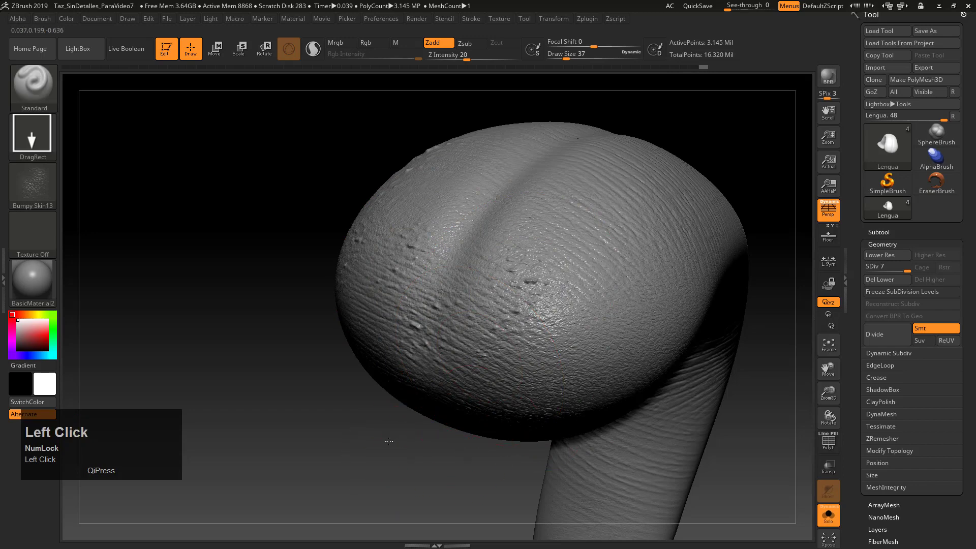
left_click_drag(389, 441, 526, 418)
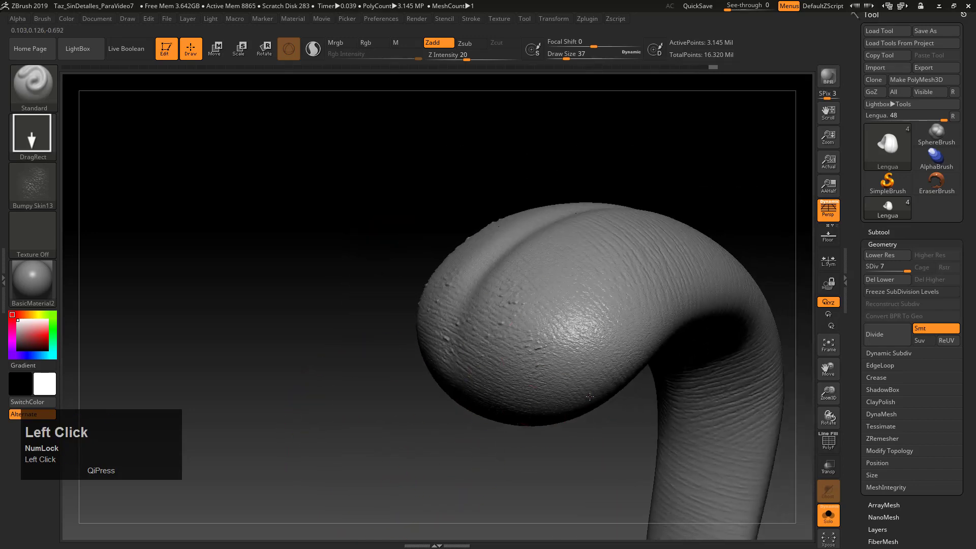
left_click_drag(651, 229, 671, 203, "alt")
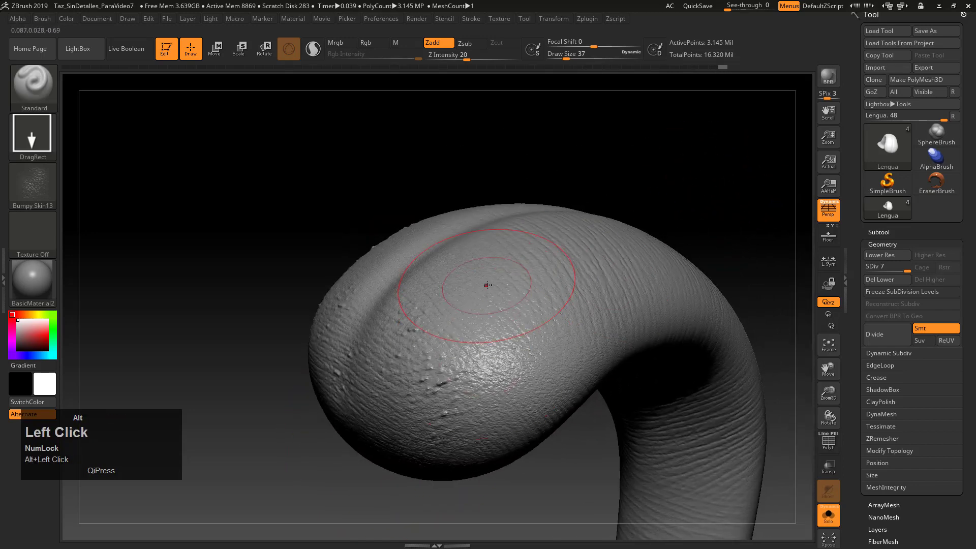
left_click_drag(709, 136, 655, 226)
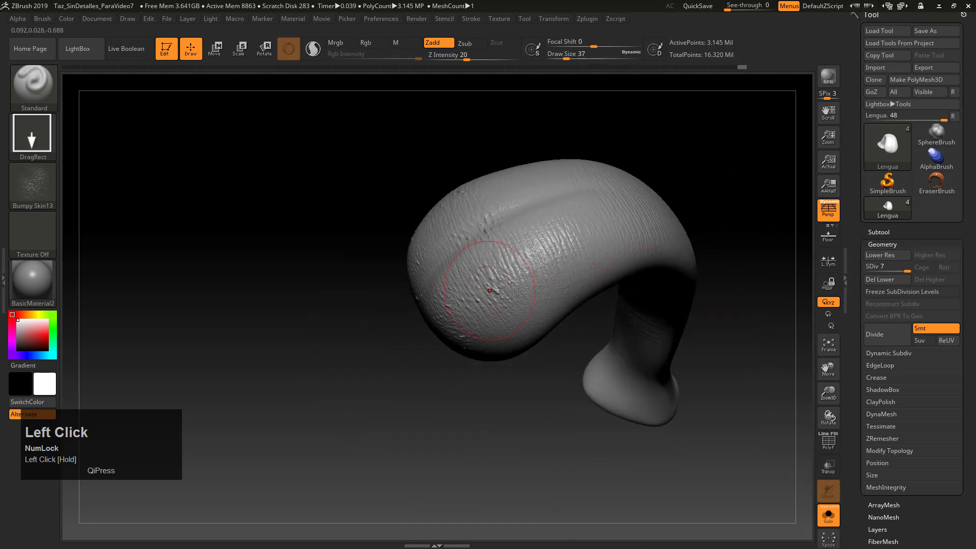
left_click_drag(528, 398, 516, 341)
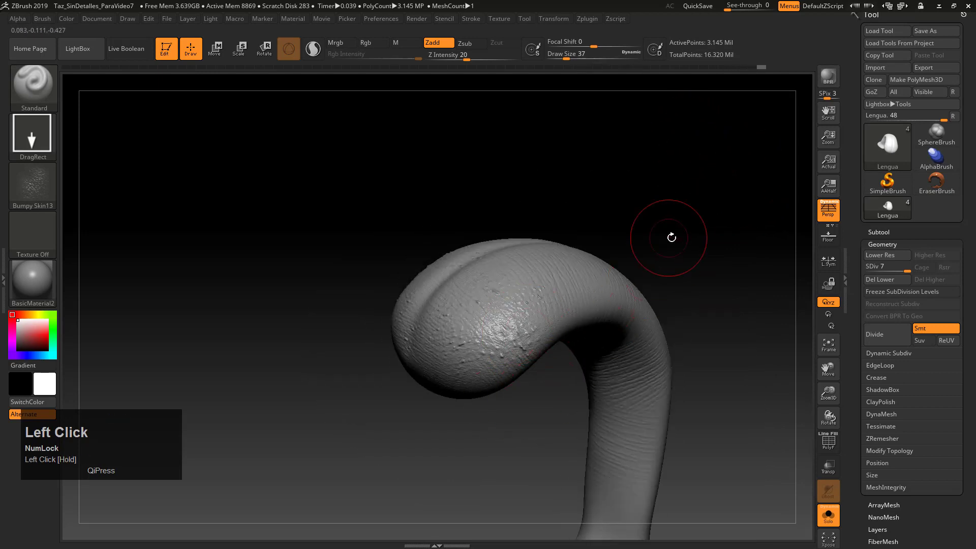
left_click_drag(675, 240, 603, 224, "alt")
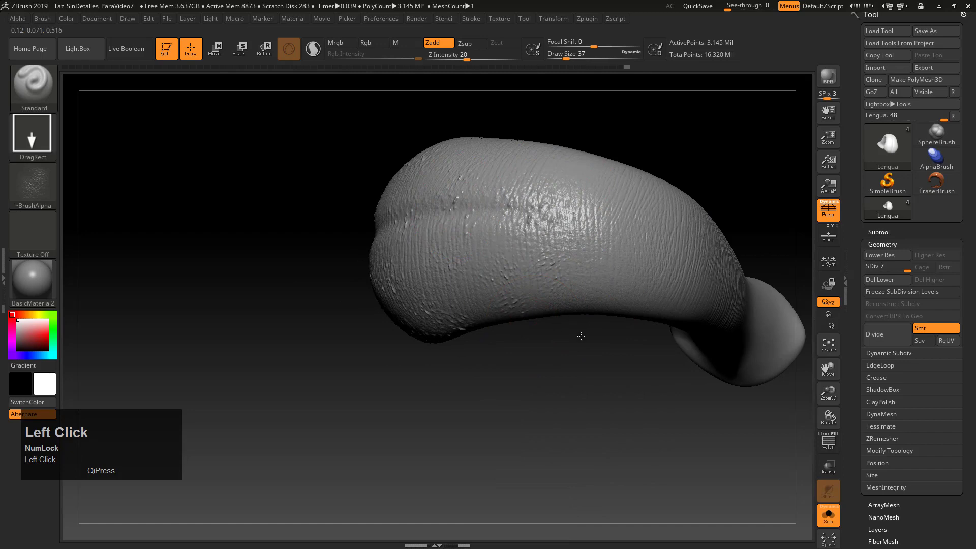
Extend the Bumpy Skin13 bumps along the tongue's upper surface and sides toward the base.
left_click_drag(581, 336, 606, 324)
left_click_drag(674, 284, 622, 264)
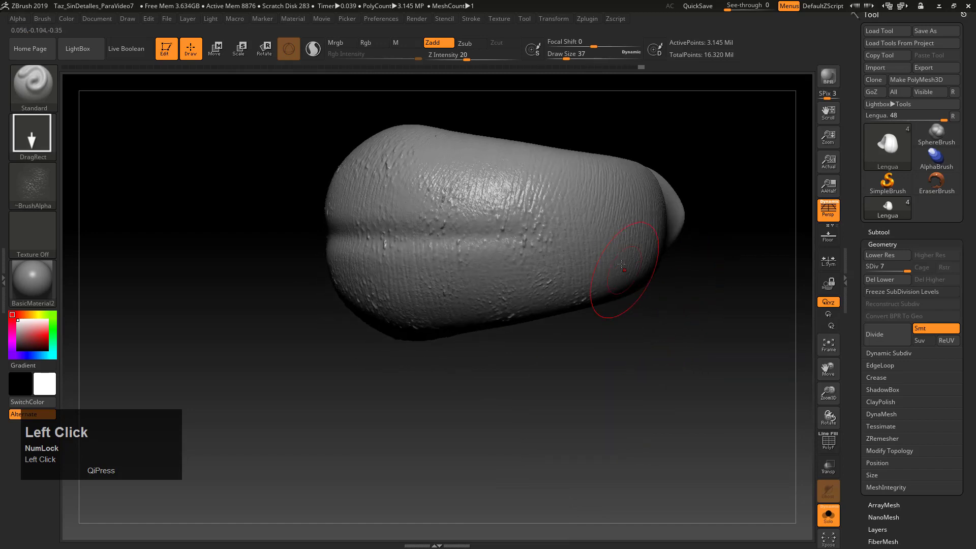
left_click_drag(616, 388, 525, 413)
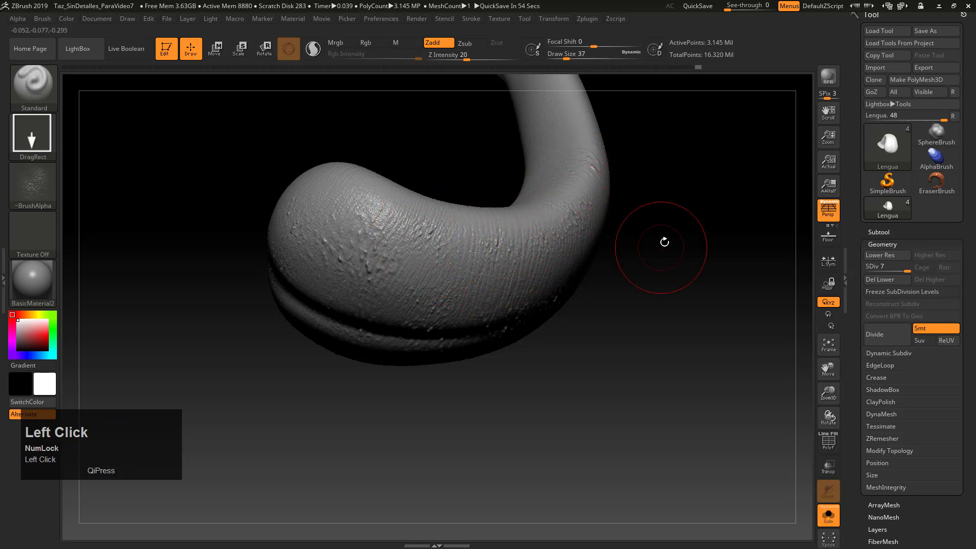
left_click_drag(663, 239, 693, 241)
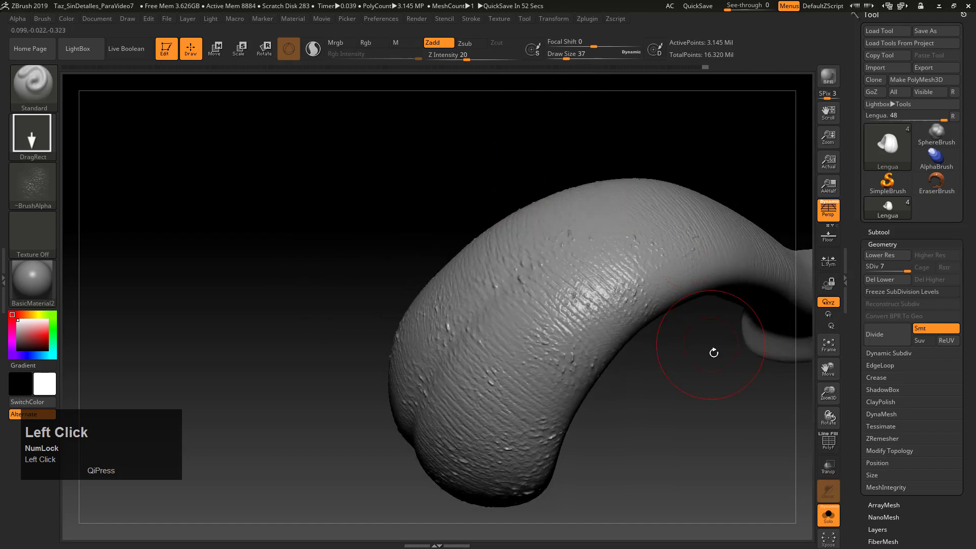
left_click_drag(714, 351, 586, 240)
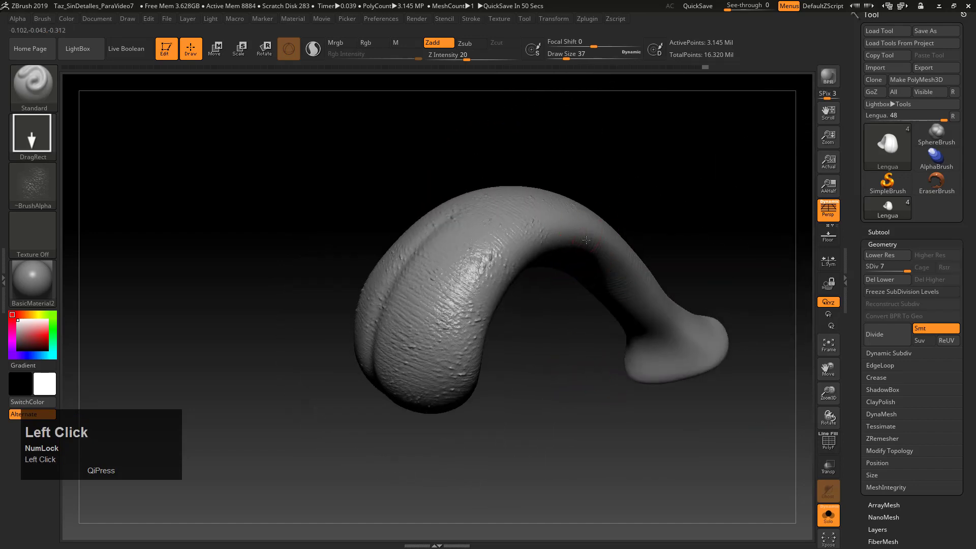
left_click_drag(594, 443, 660, 397)
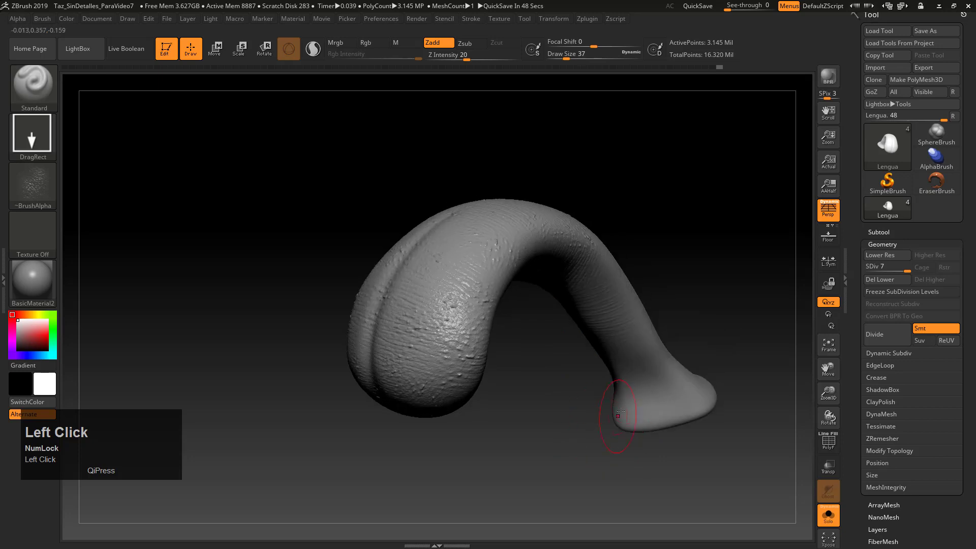
Turn off Solo mode to show the whole creature and center it in the view.
left_click(833, 517)
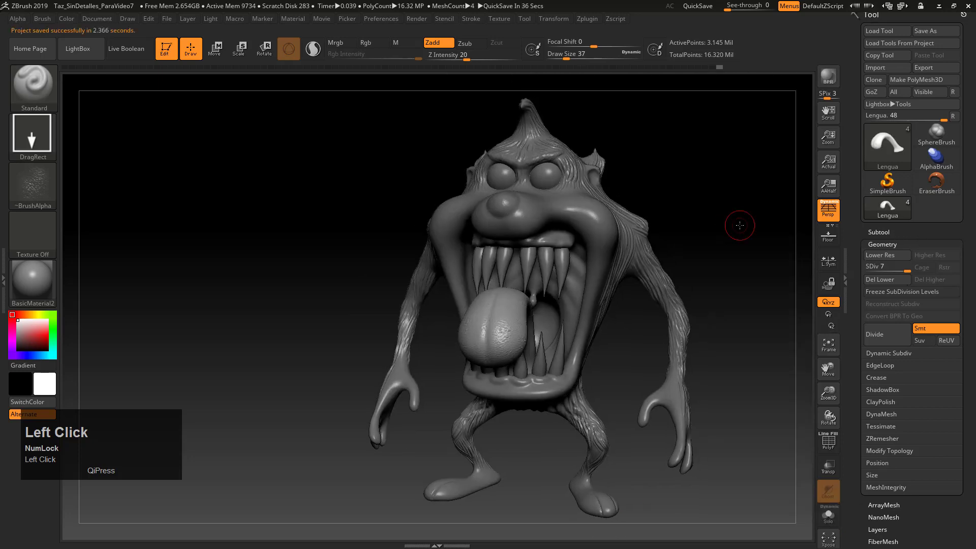
left_click_drag(736, 220, 647, 220, "alt")
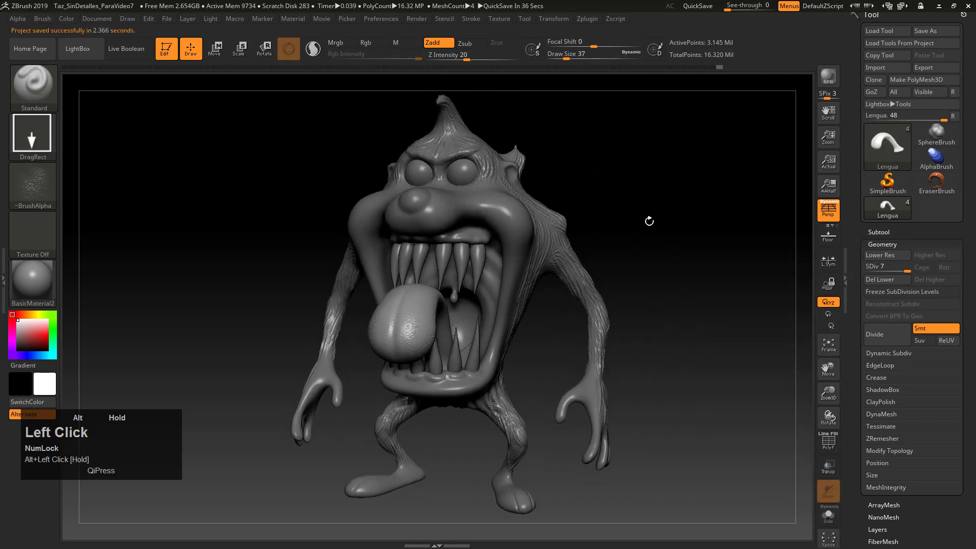